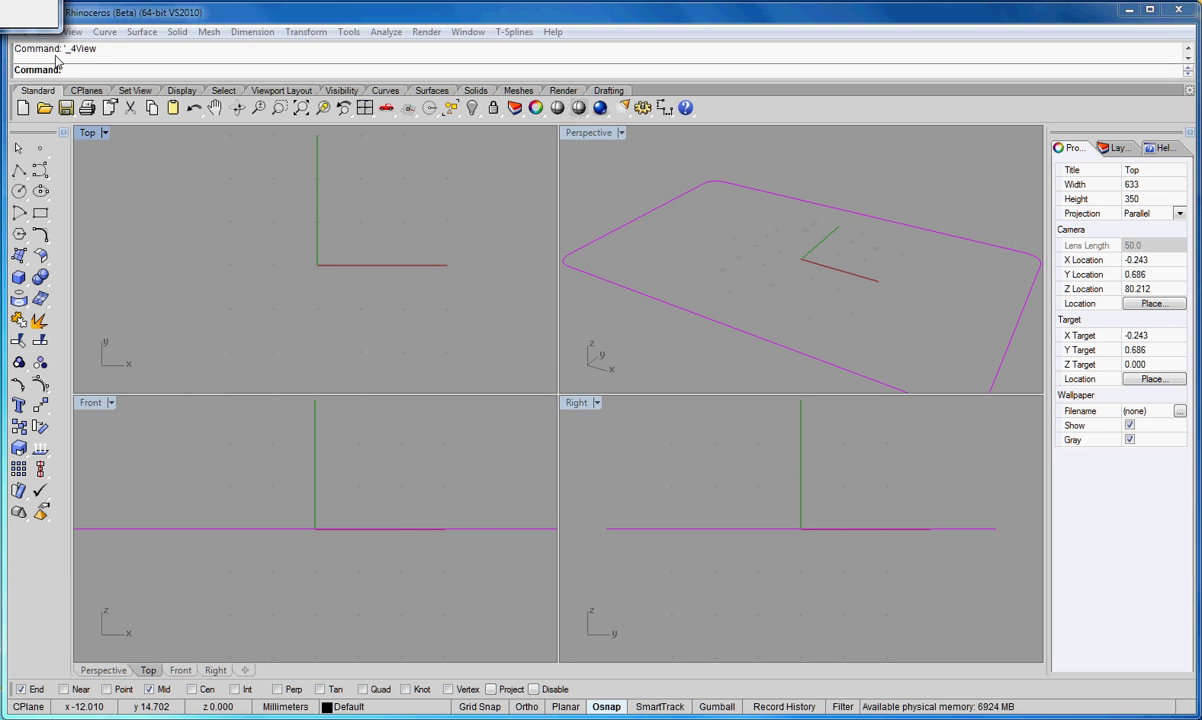
Step: Examine the BlueDots pattern image in Windows Photo Viewer as a design reference and return to Rhinoceros
{"action": "left_click", "coordinate": [180, 189]}
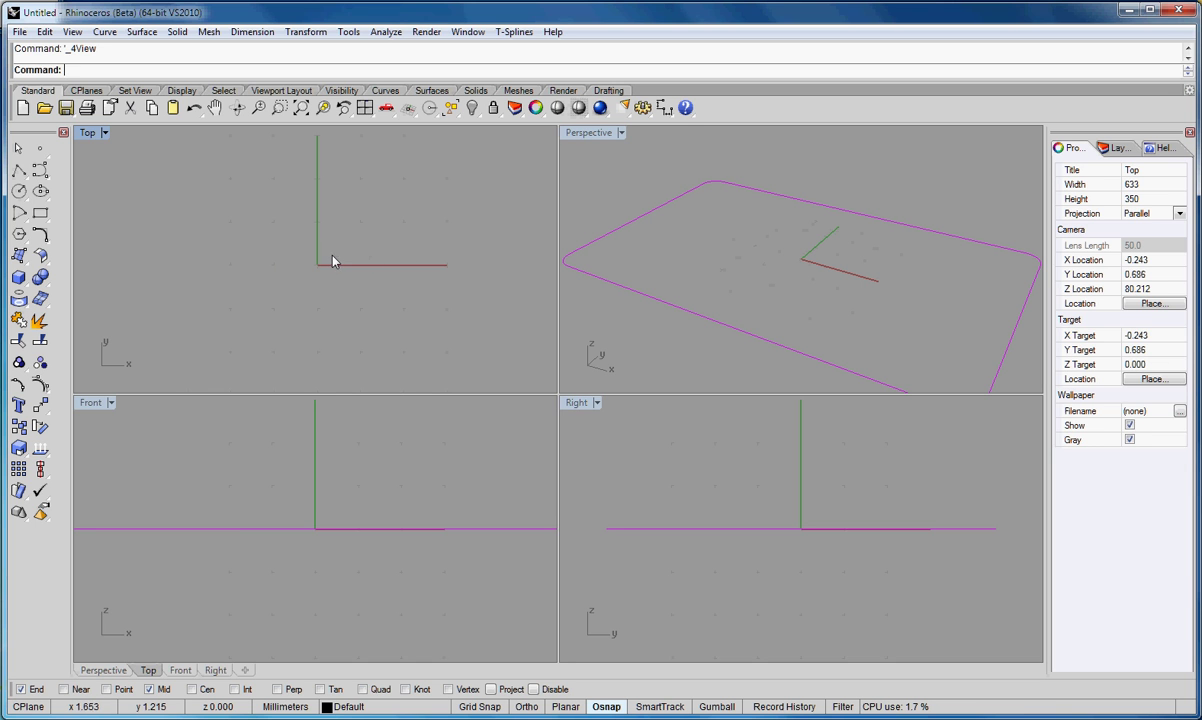
{"action": "scroll", "coordinate": [333, 261], "scroll_direction": "down", "scroll_amount": 4}
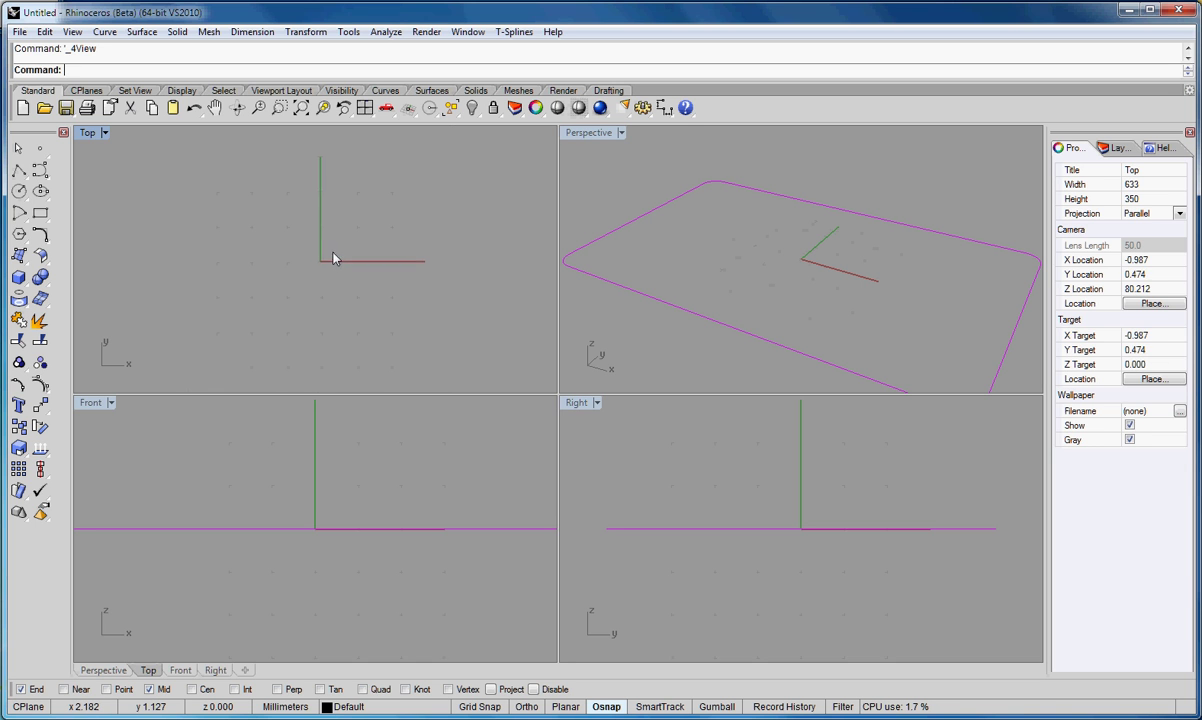
{"action": "scroll", "coordinate": [333, 259], "scroll_direction": "up", "scroll_amount": 3}
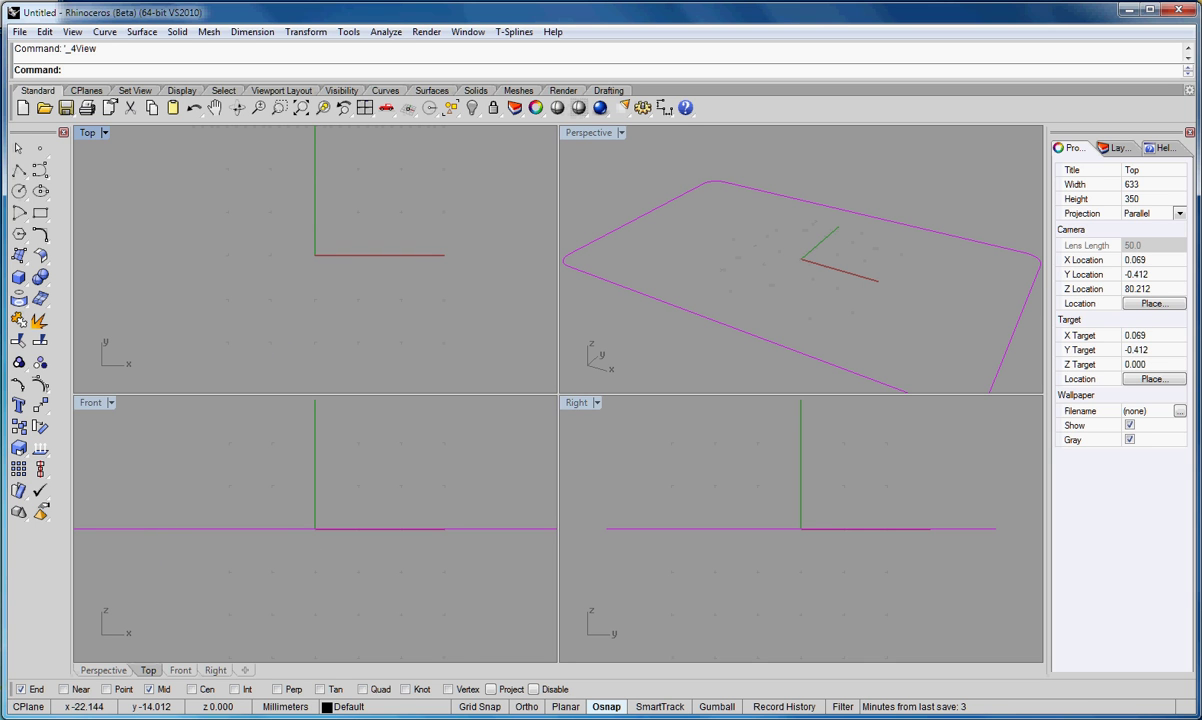
{"action": "key", "text": "alt+Tab"}
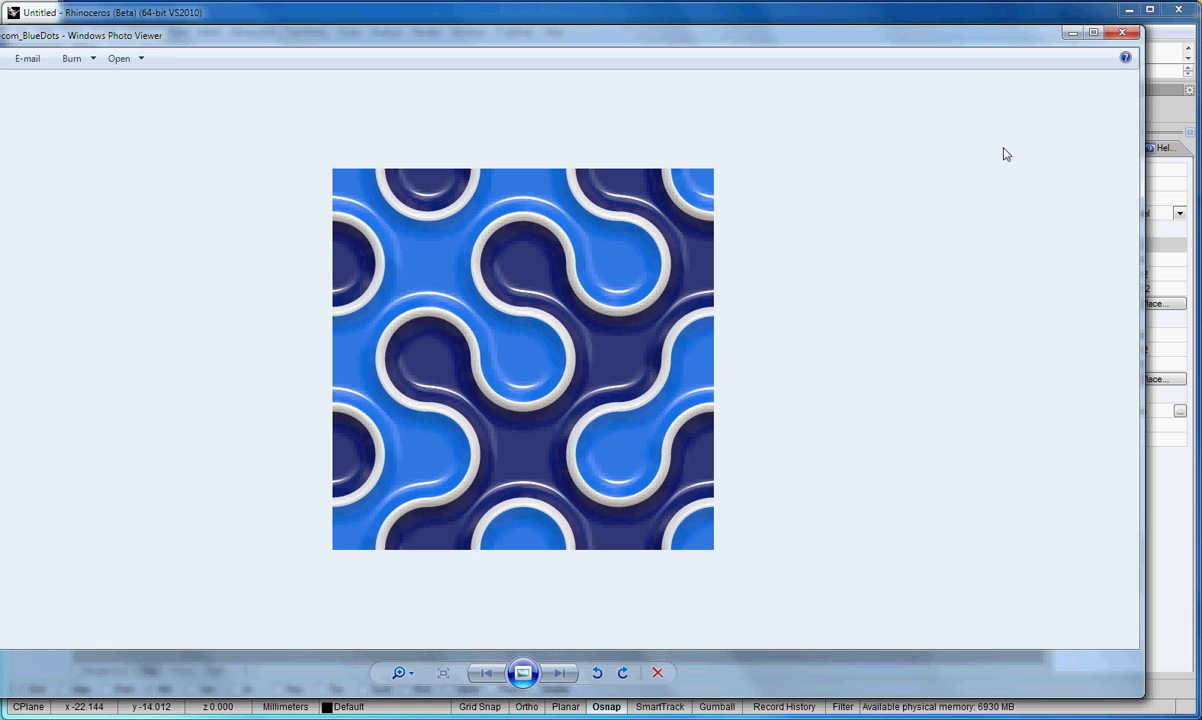
{"action": "left_click", "coordinate": [1072, 35]}
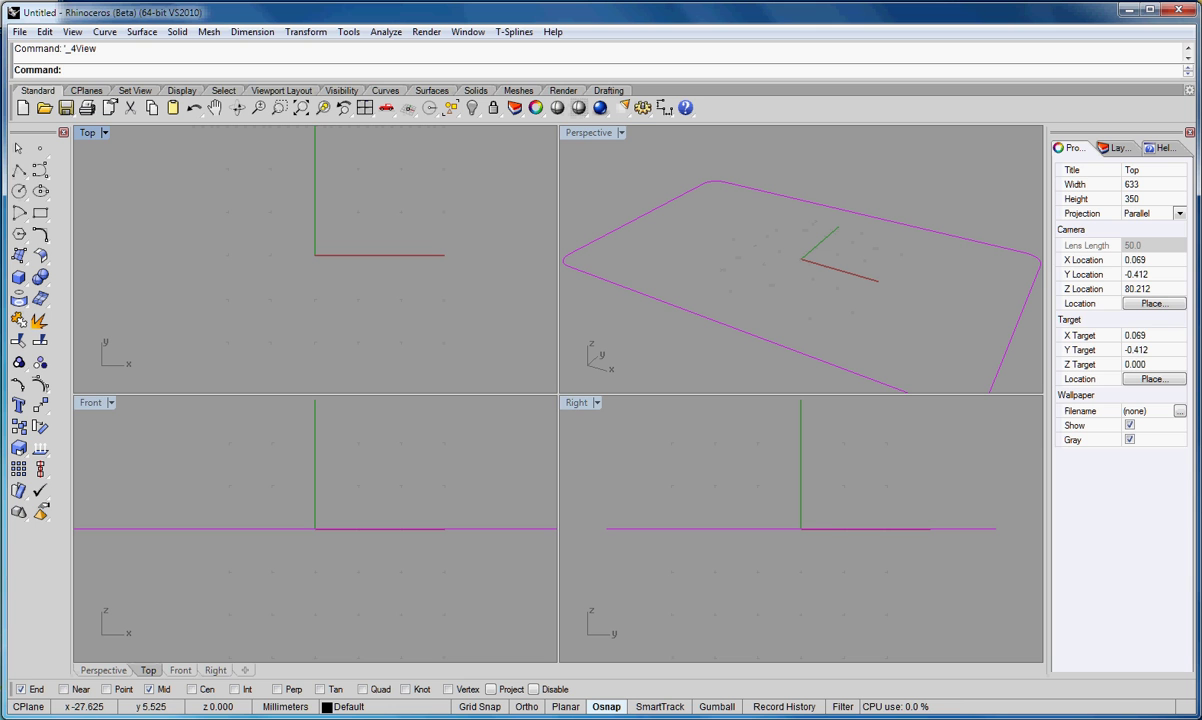
{"action": "left_click", "coordinate": [18, 190]}
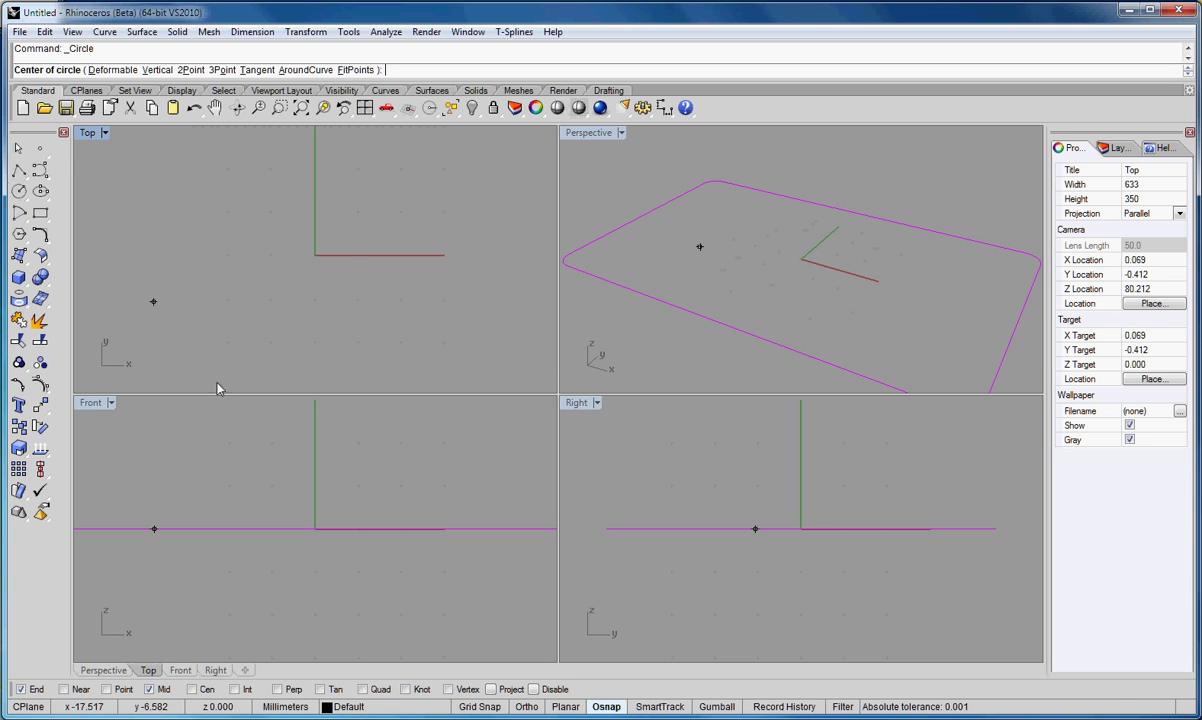
{"action": "left_click", "coordinate": [336, 531]}
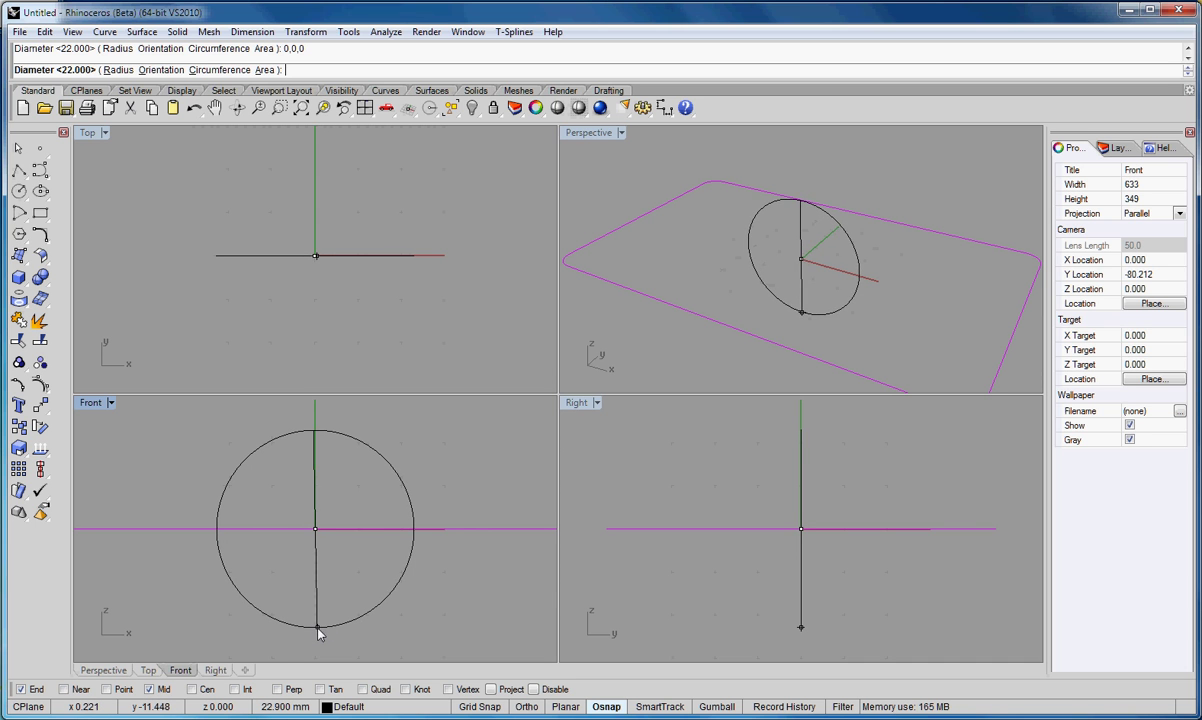
{"action": "key", "text": "Escape"}
{"action": "type", "text": "22"}
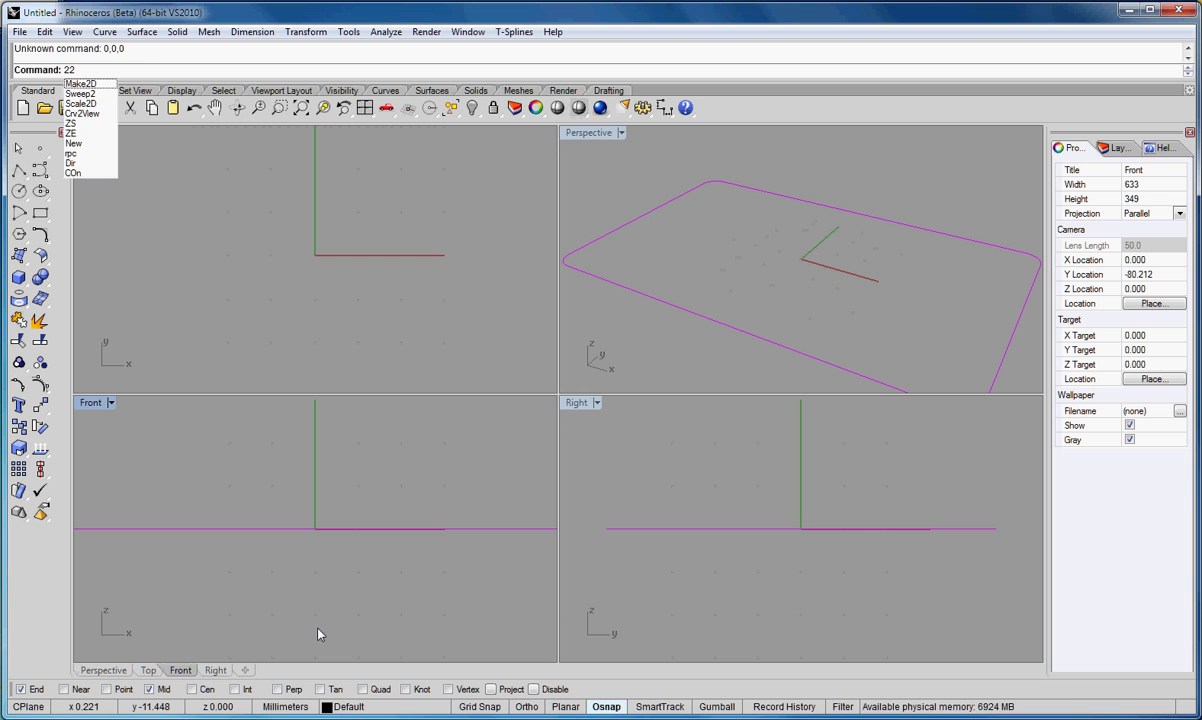
{"action": "key", "text": "Return"}
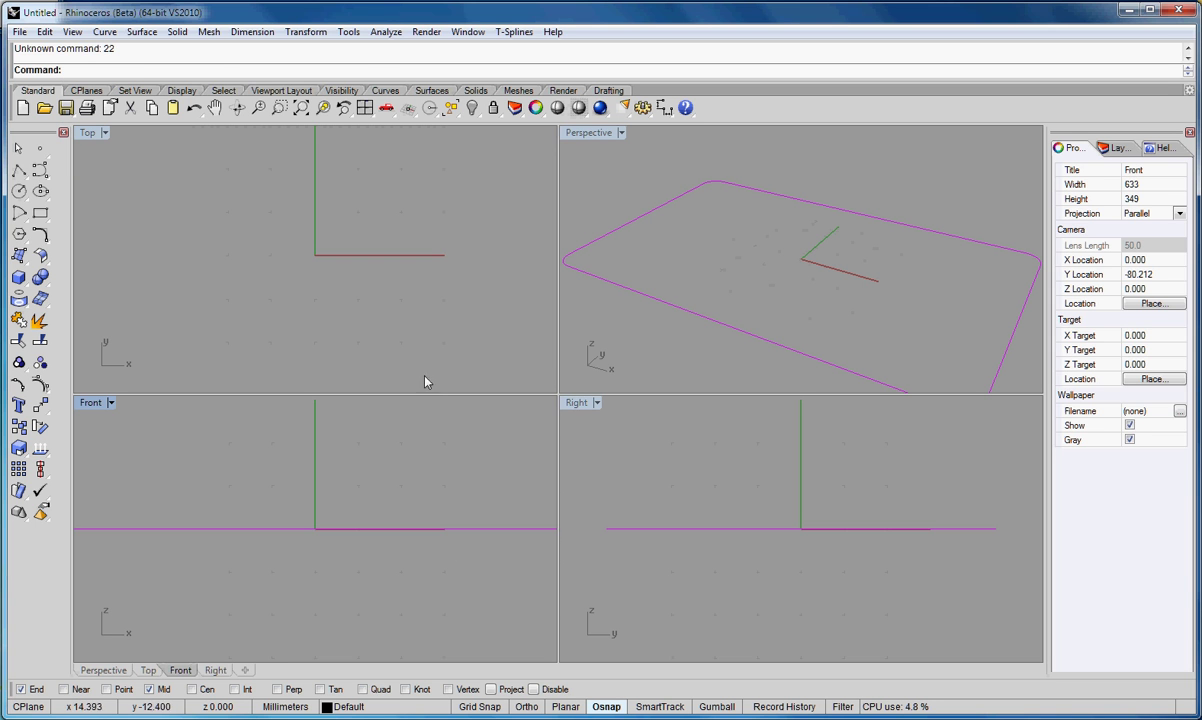
Step: Draw a circle of diameter 22 mm centred on the origin (0,0,0) in the Front view
{"action": "left_click", "coordinate": [20, 191]}
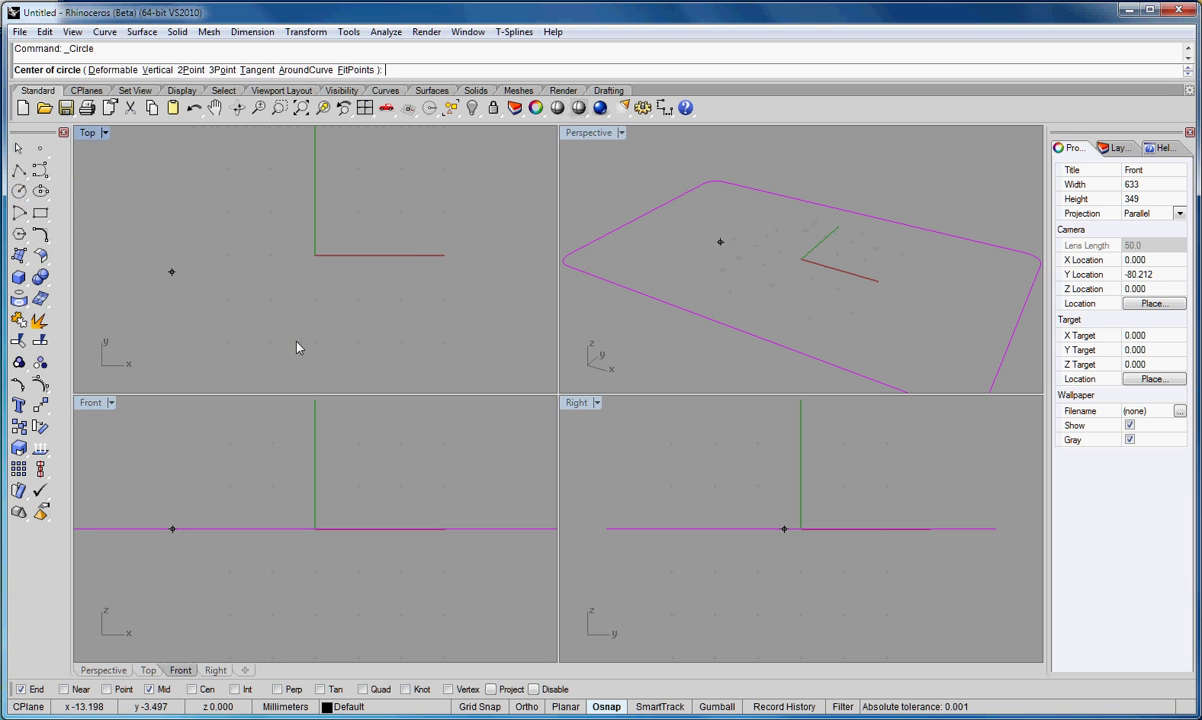
{"action": "left_click", "coordinate": [316, 545]}
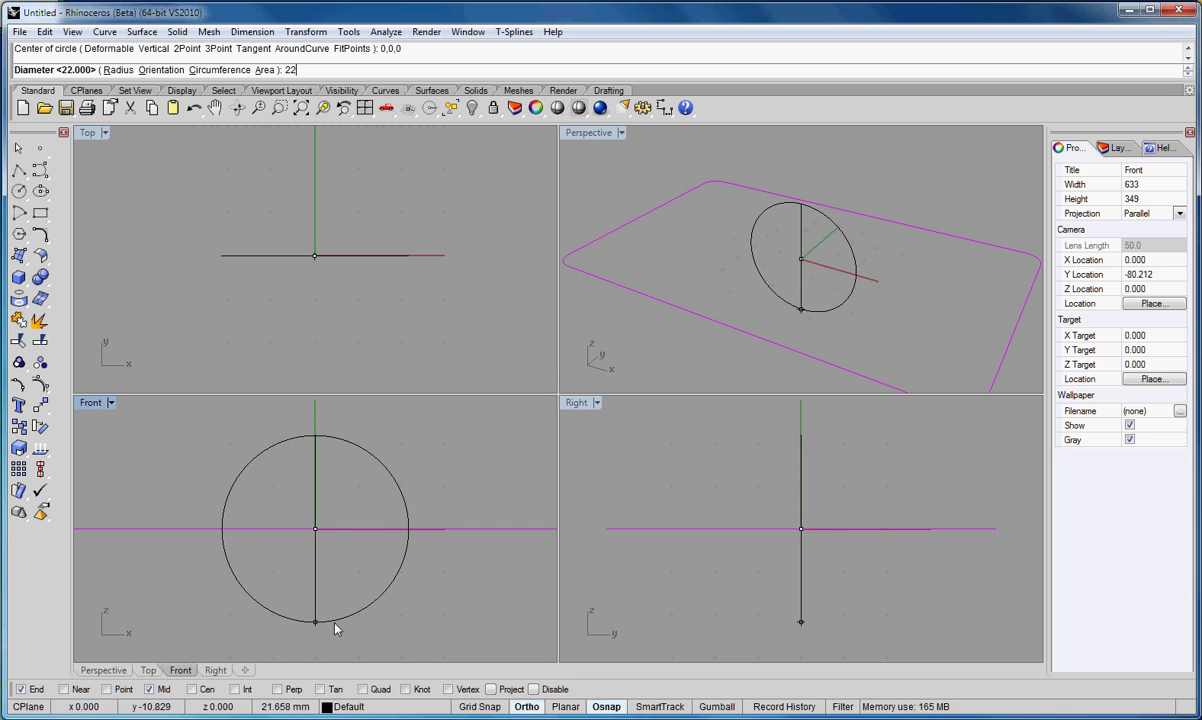
{"action": "key", "text": "Return"}
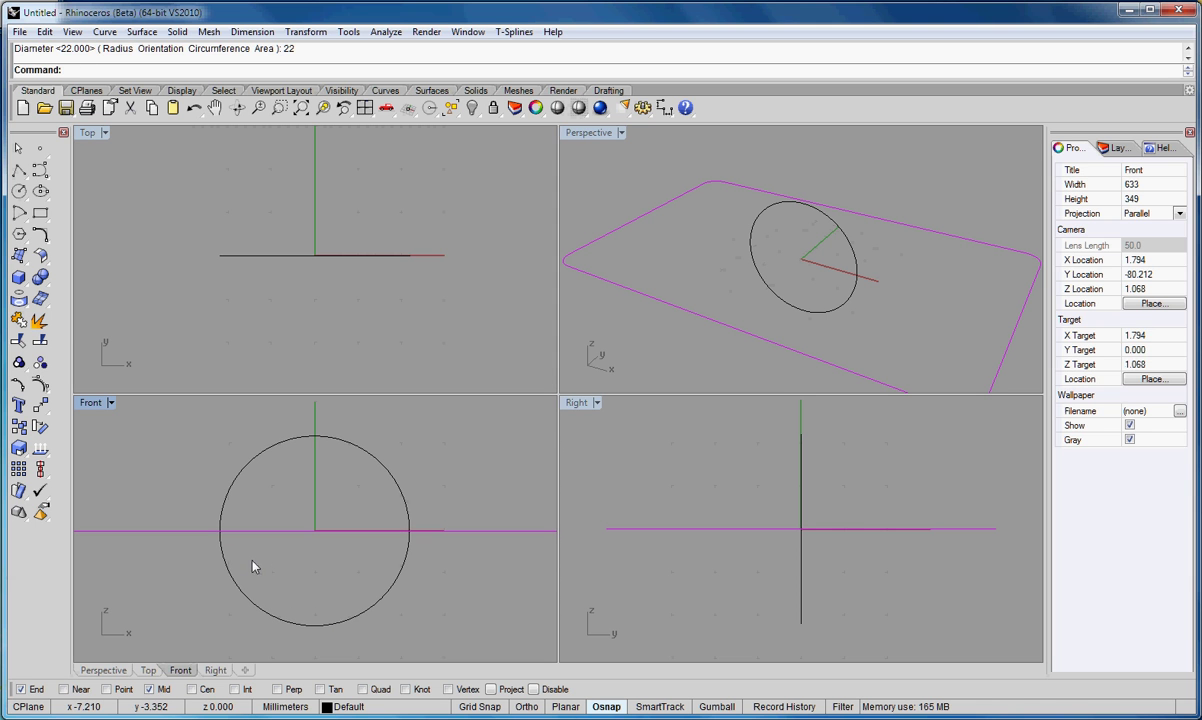
{"action": "left_click", "coordinate": [240, 478]}
{"action": "left_click", "coordinate": [270, 517]}
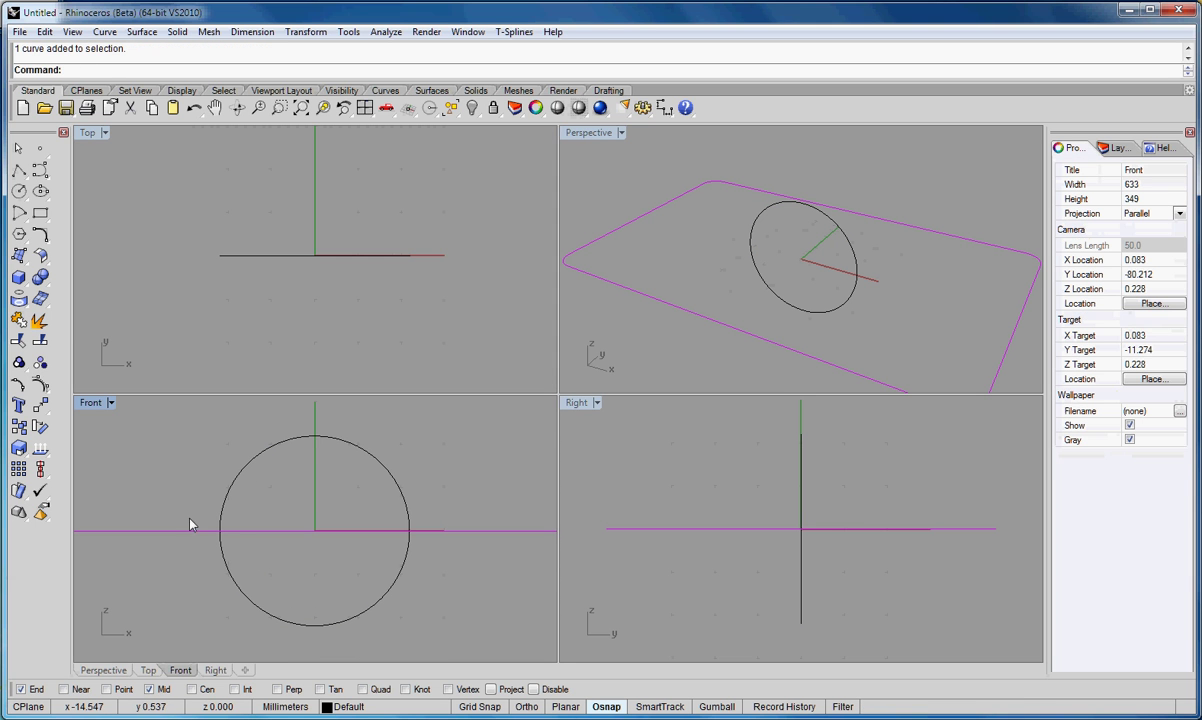
Step: Import the profile curve from the file tyre curves2 on the desktop and deselect it
{"action": "right_click_drag", "start_coordinate": [190, 523], "coordinate": [197, 532]}
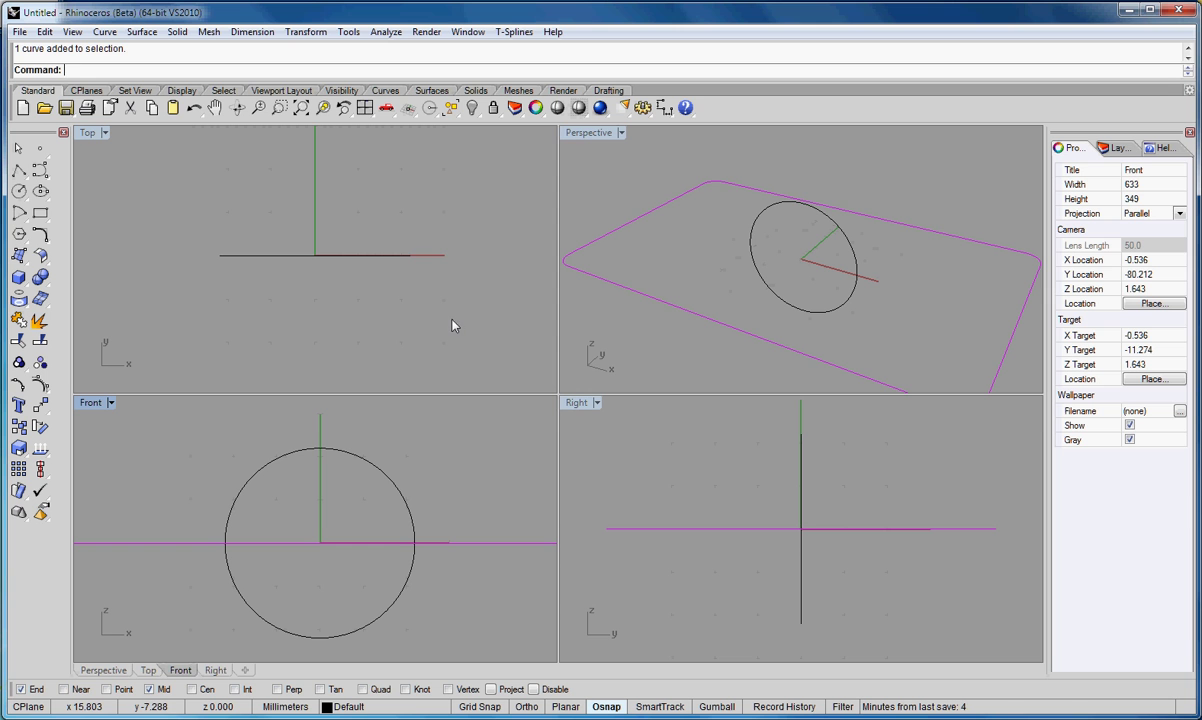
{"action": "right_click_drag", "start_coordinate": [807, 304], "coordinate": [760, 275]}
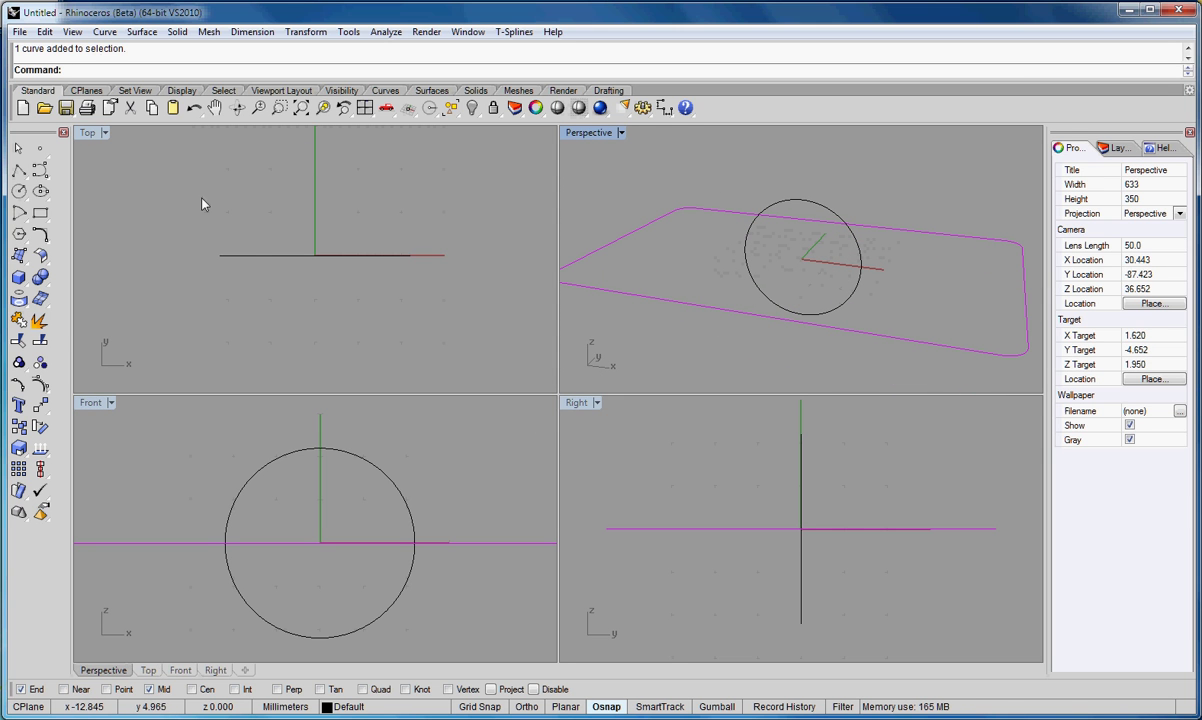
{"action": "left_click", "coordinate": [19, 31]}
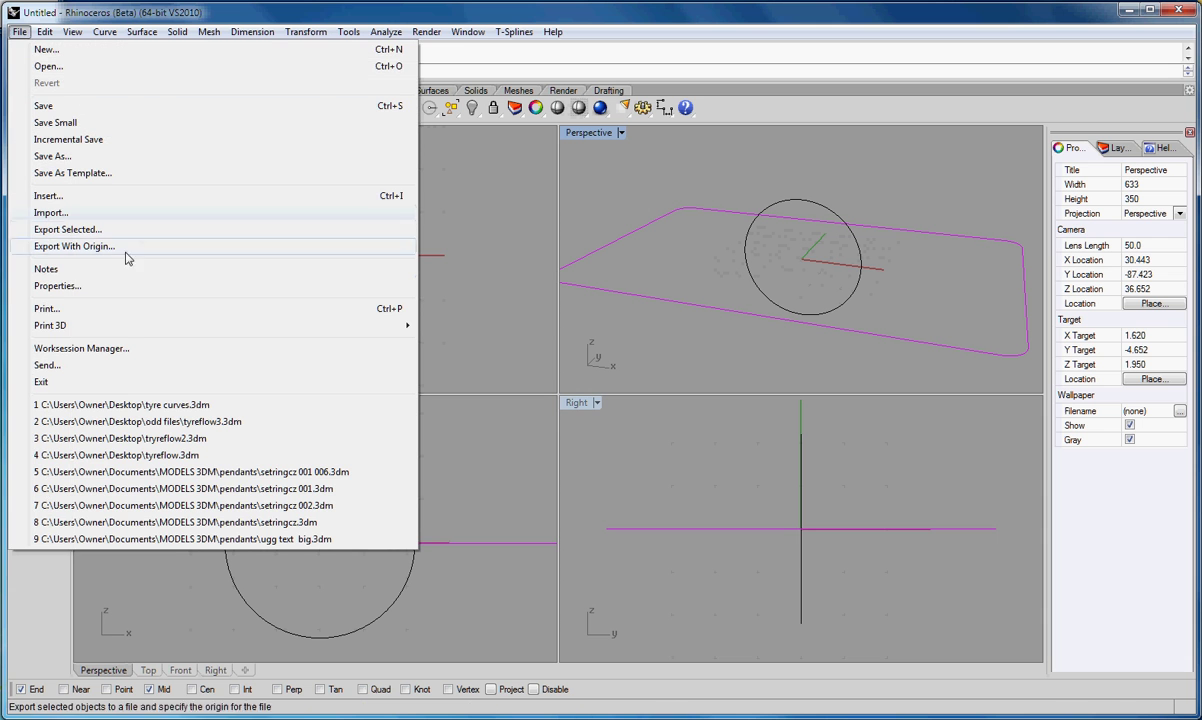
{"action": "left_click", "coordinate": [129, 219]}
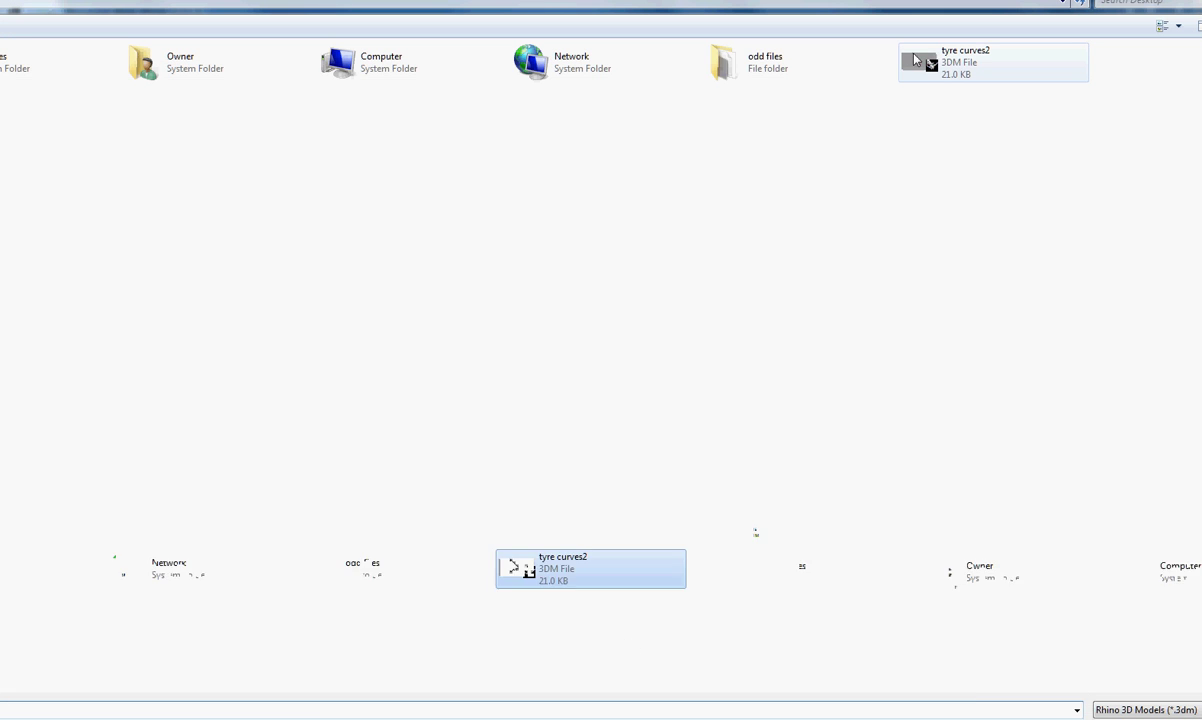
{"action": "double_click", "coordinate": [915, 60]}
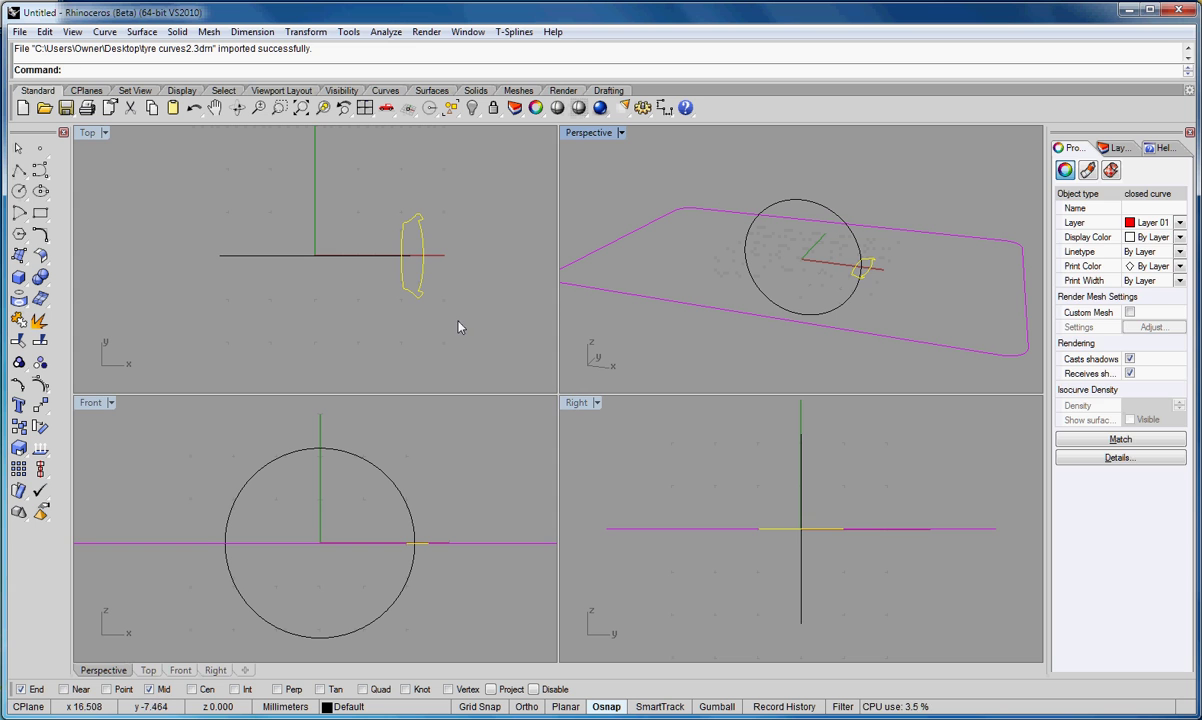
{"action": "left_click", "coordinate": [416, 344]}
Step: Examine the imported profile curve in the Top view, including where it meets the circle and its upper notched end
{"action": "scroll", "coordinate": [408, 269], "scroll_direction": "up", "scroll_amount": 2}
{"action": "scroll", "coordinate": [405, 270], "scroll_direction": "up", "scroll_amount": 3}
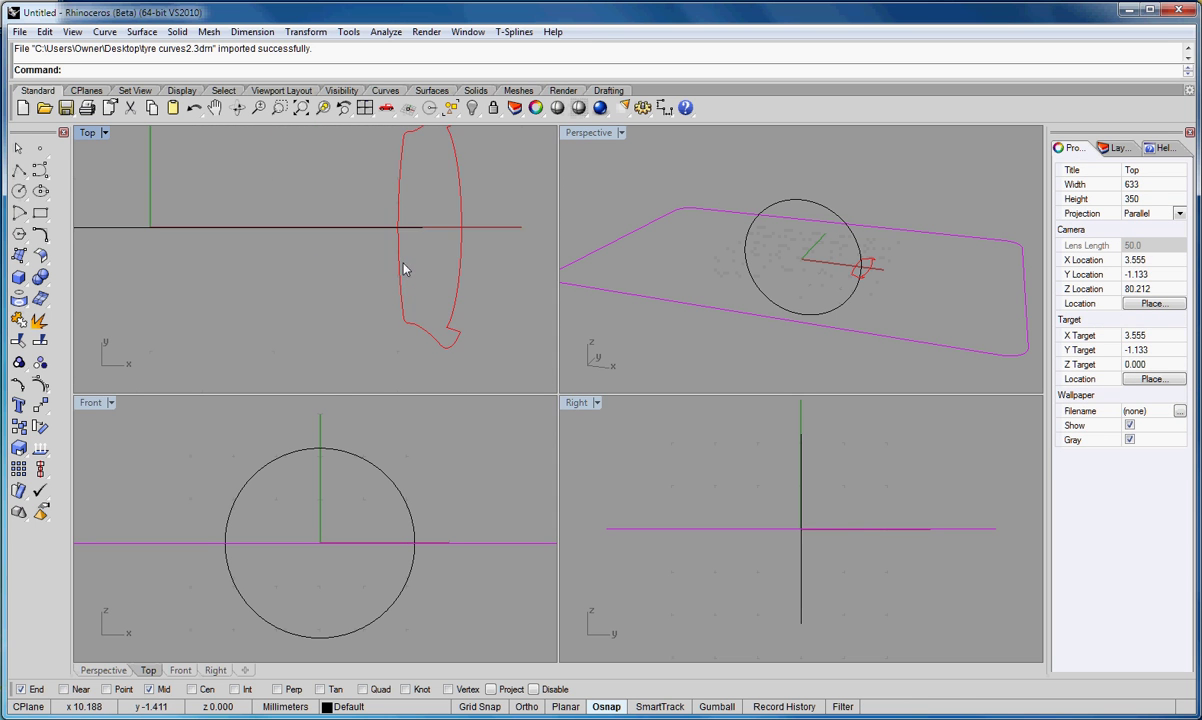
{"action": "scroll", "coordinate": [449, 252], "scroll_direction": "up", "scroll_amount": 2}
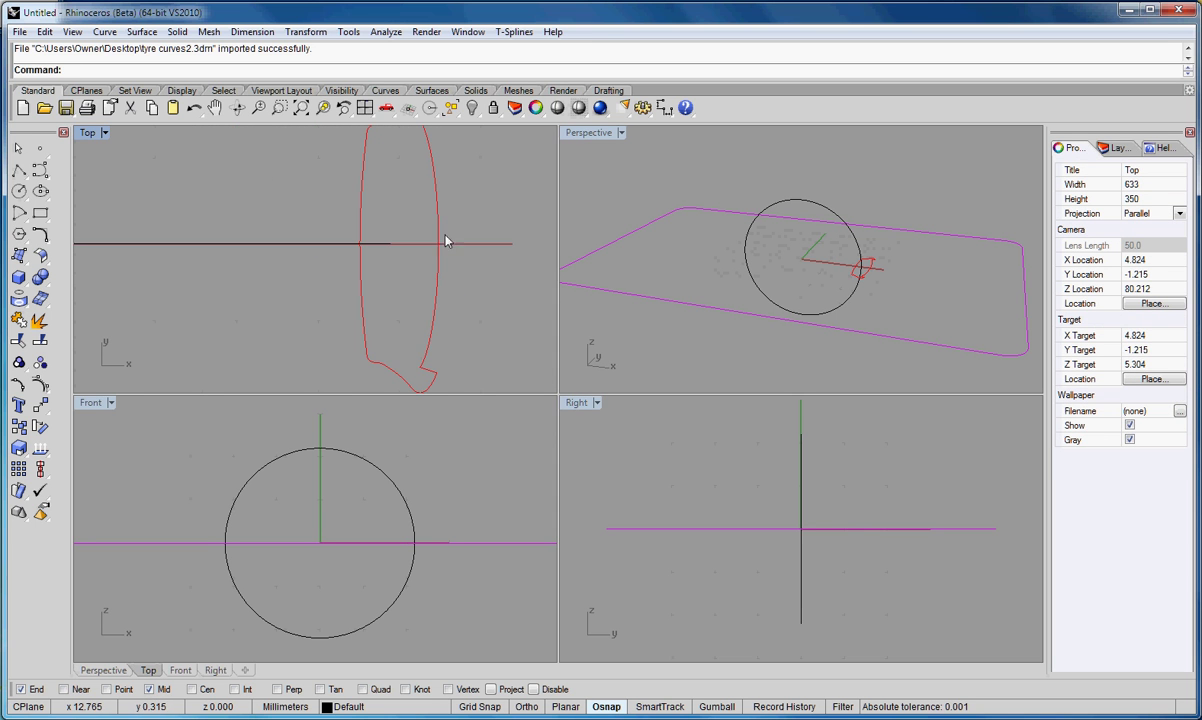
{"action": "right_click", "coordinate": [470, 245]}
{"action": "left_click", "coordinate": [465, 201]}
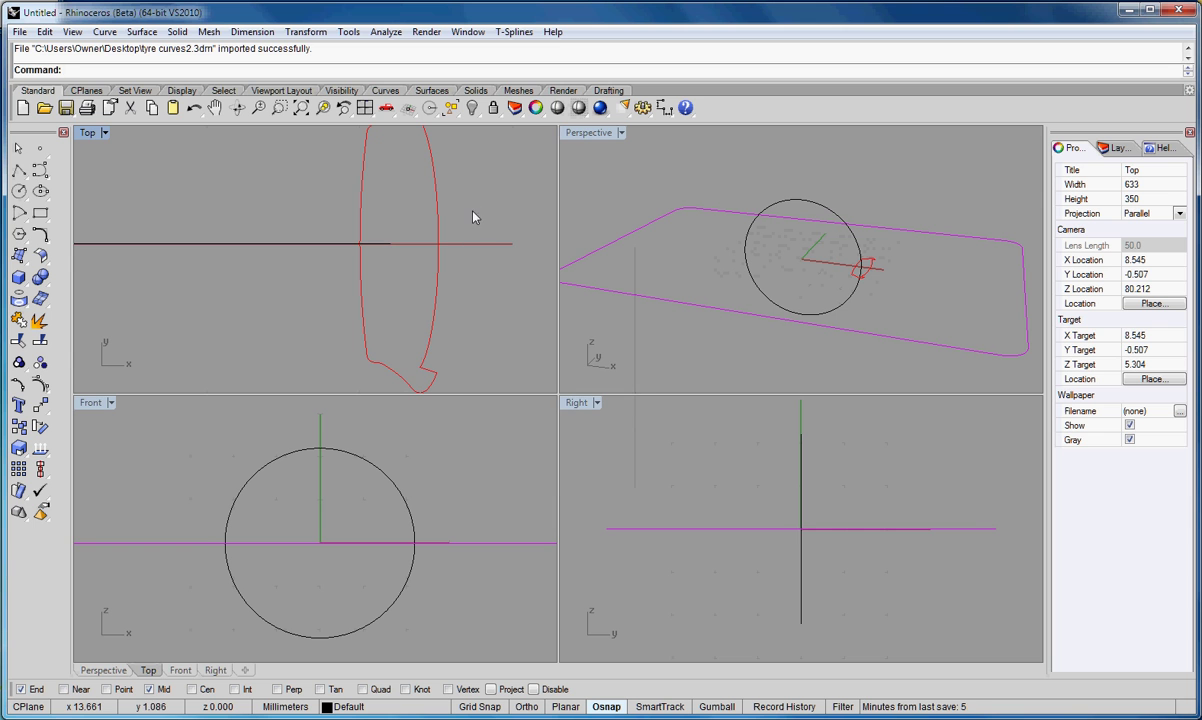
{"action": "scroll", "coordinate": [472, 215], "scroll_direction": "down", "scroll_amount": 4}
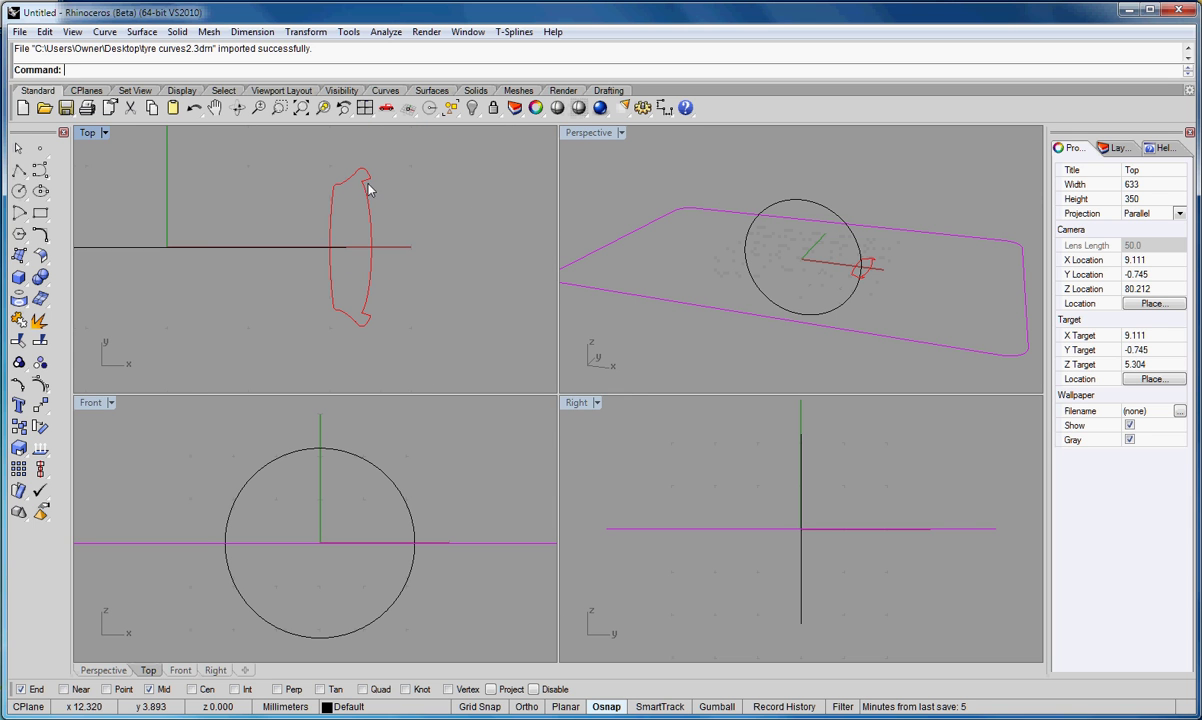
{"action": "scroll", "coordinate": [367, 185], "scroll_direction": "up", "scroll_amount": 5}
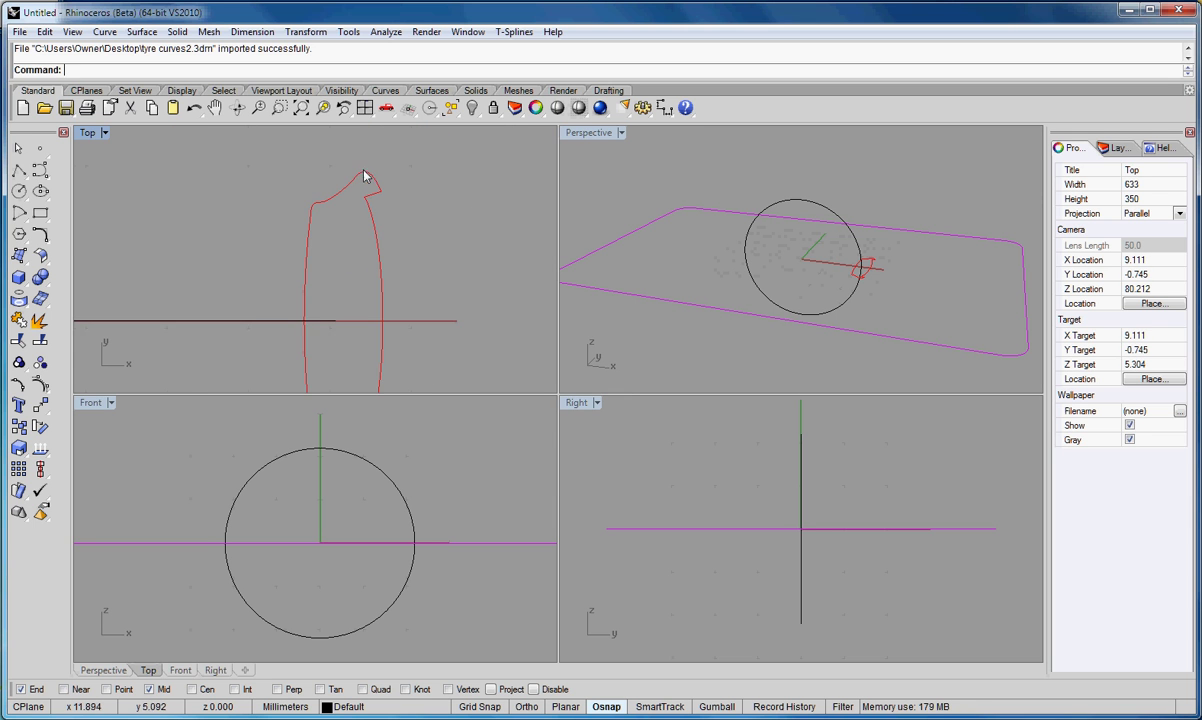
Step: Maximize the Top viewport, inspect the profile's notched edge up close, and frame the whole closed curve
{"action": "double_click", "coordinate": [87, 132]}
{"action": "right_click_drag", "start_coordinate": [888, 336], "coordinate": [733, 331]}
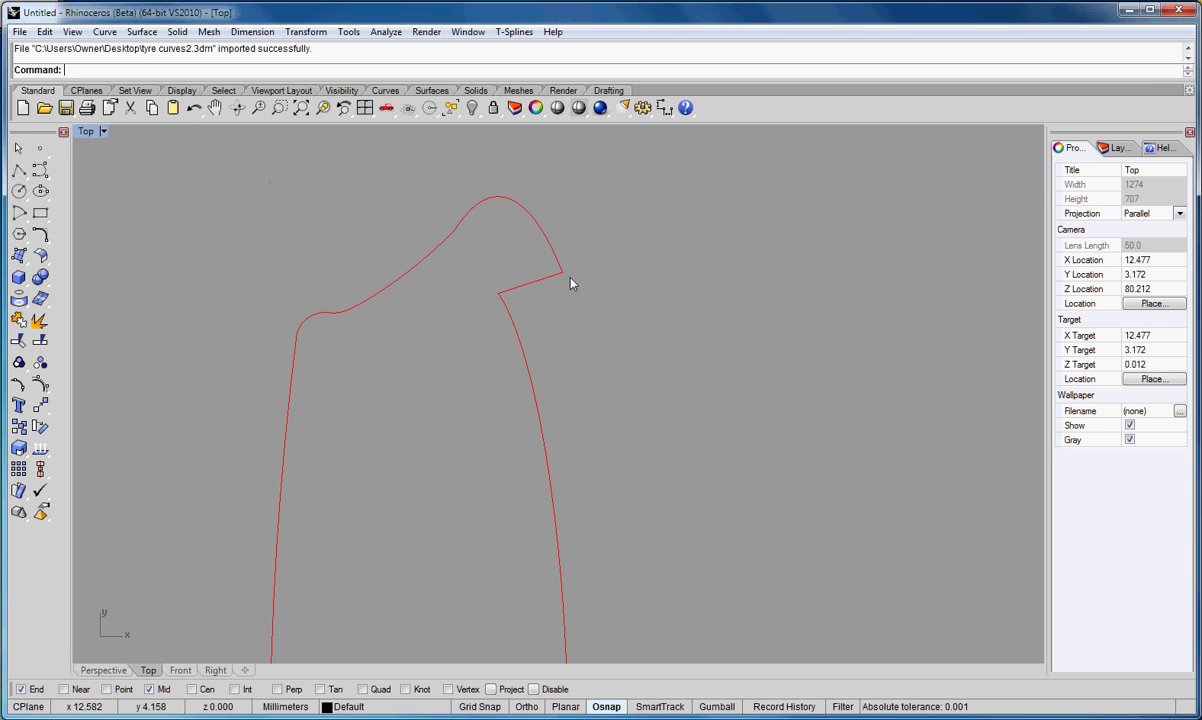
{"action": "scroll", "coordinate": [614, 403], "scroll_direction": "down", "scroll_amount": 4}
{"action": "right_click_drag", "start_coordinate": [614, 404], "coordinate": [573, 306]}
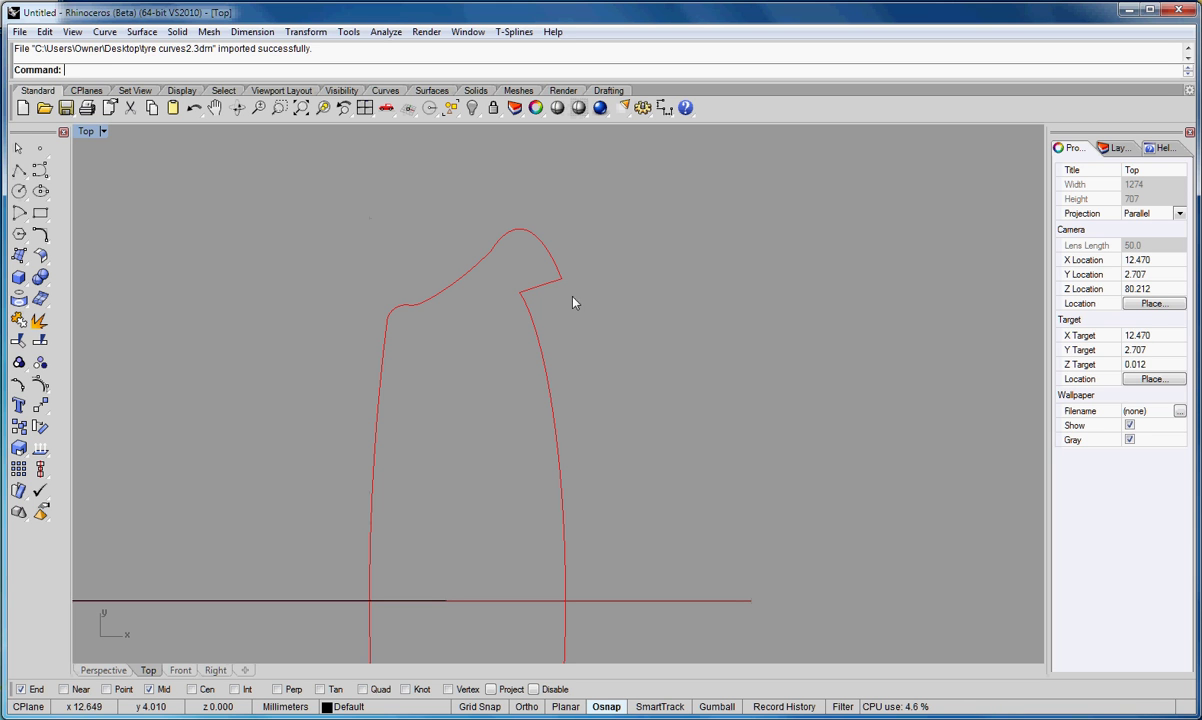
{"action": "scroll", "coordinate": [531, 370], "scroll_direction": "down", "scroll_amount": 3}
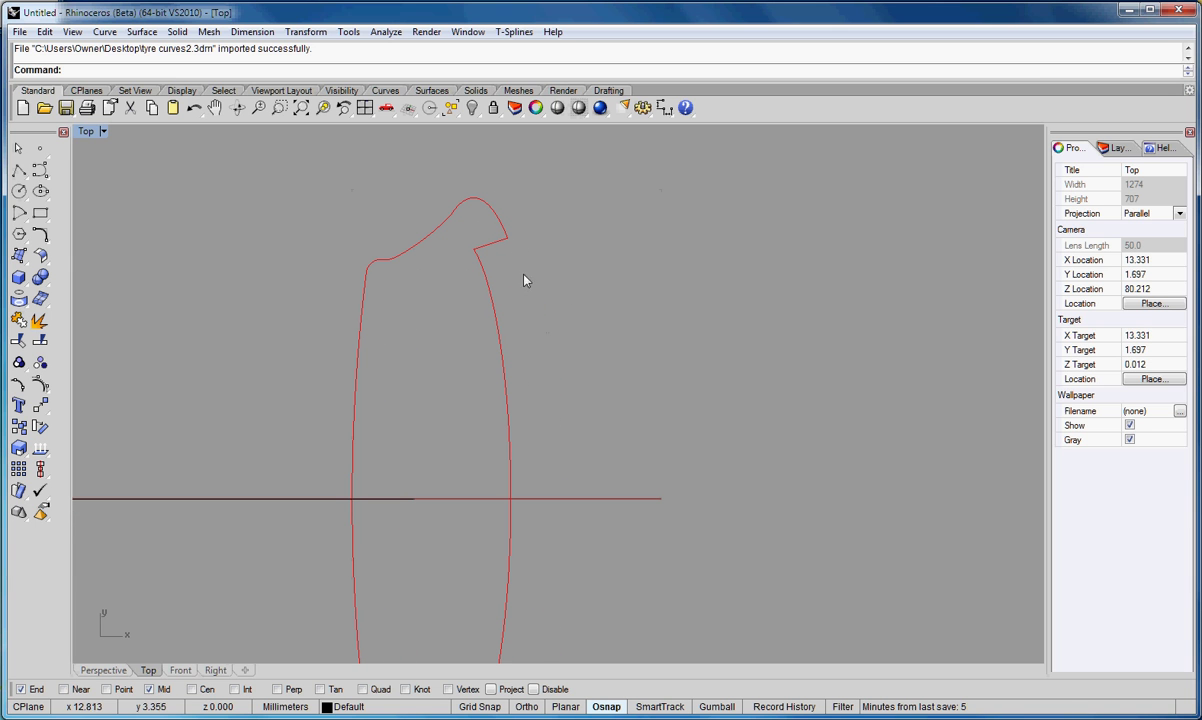
{"action": "scroll", "coordinate": [571, 368], "scroll_direction": "down", "scroll_amount": 3}
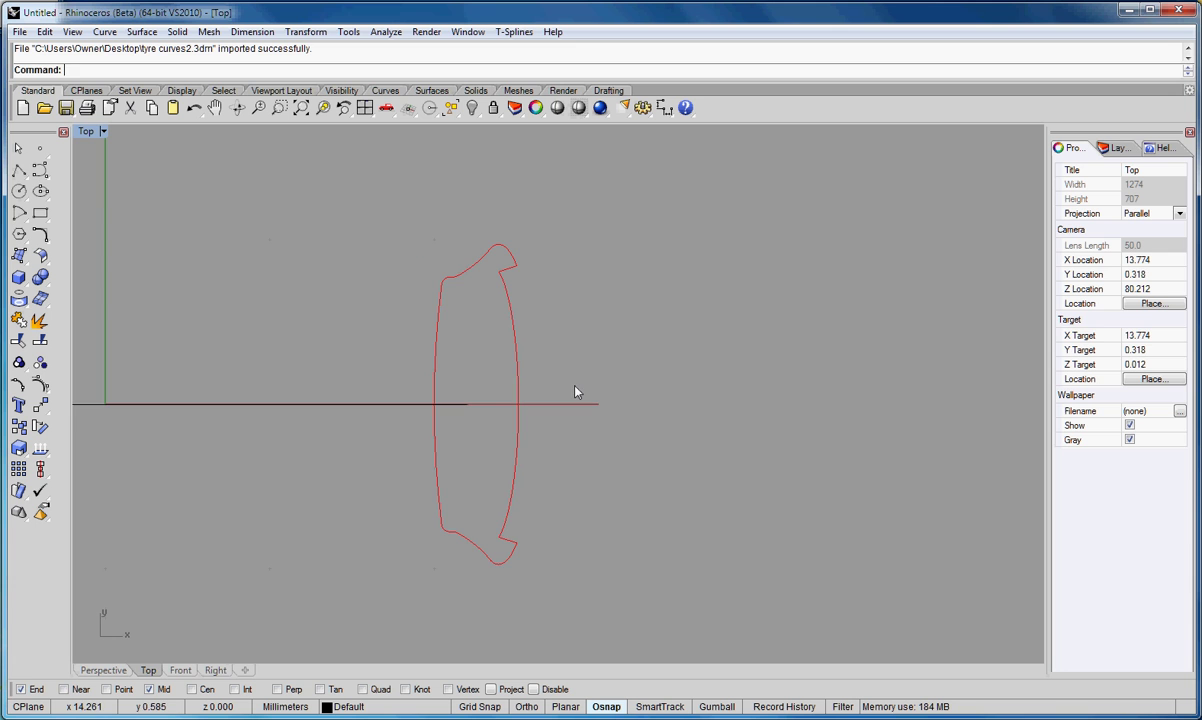
{"action": "scroll", "coordinate": [558, 416], "scroll_direction": "up", "scroll_amount": 1}
{"action": "scroll", "coordinate": [541, 422], "scroll_direction": "down", "scroll_amount": 1}
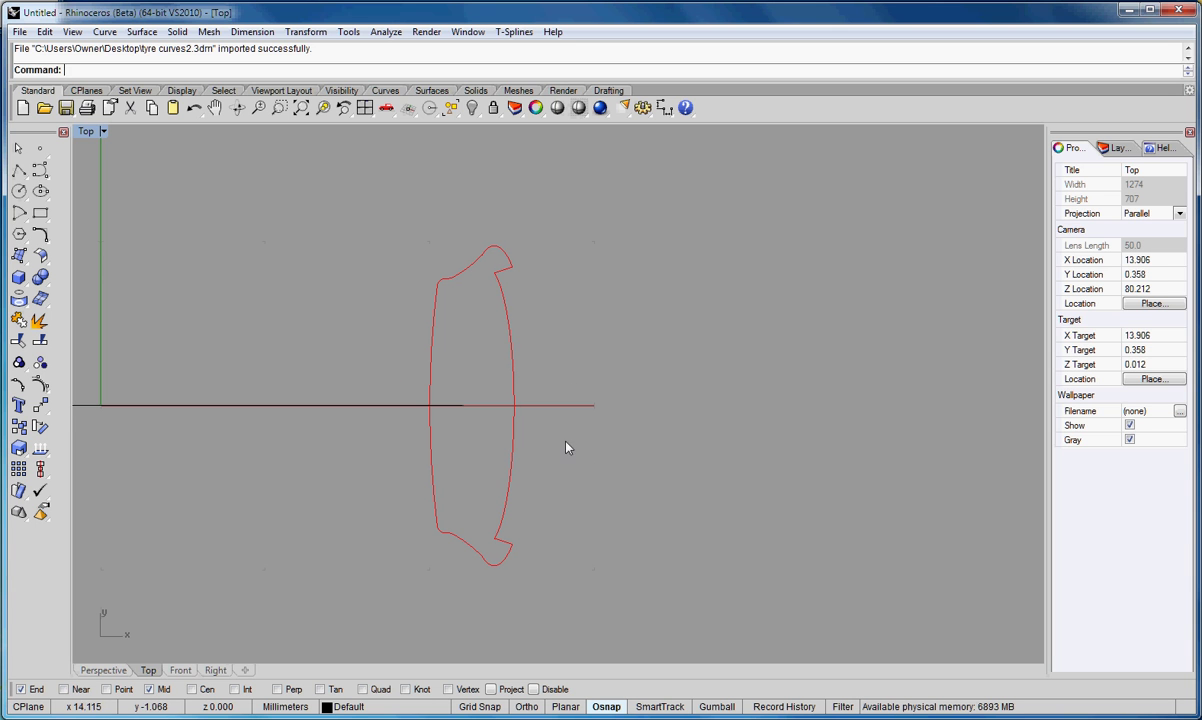
Step: Move the profile curve 1 mm outward along X so its inner edge midpoint meets the circle's quadrant, with Quad snap on and End snap off
{"action": "left_click", "coordinate": [438, 294]}
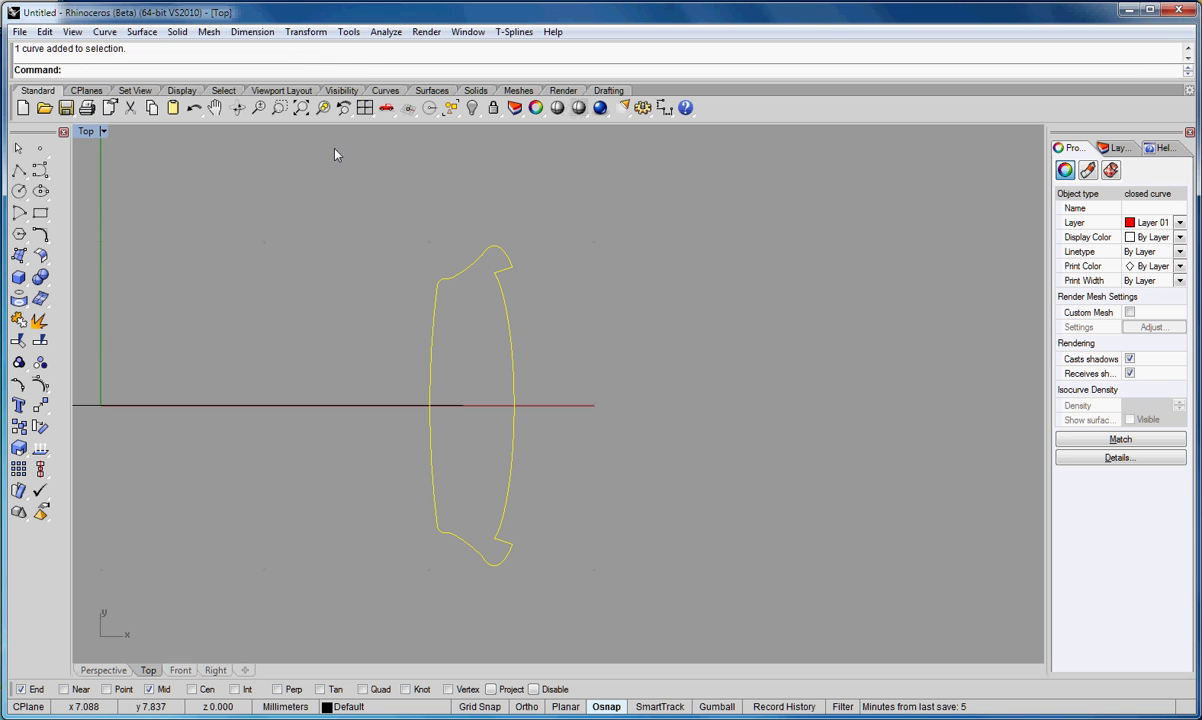
{"action": "left_click", "coordinate": [312, 33]}
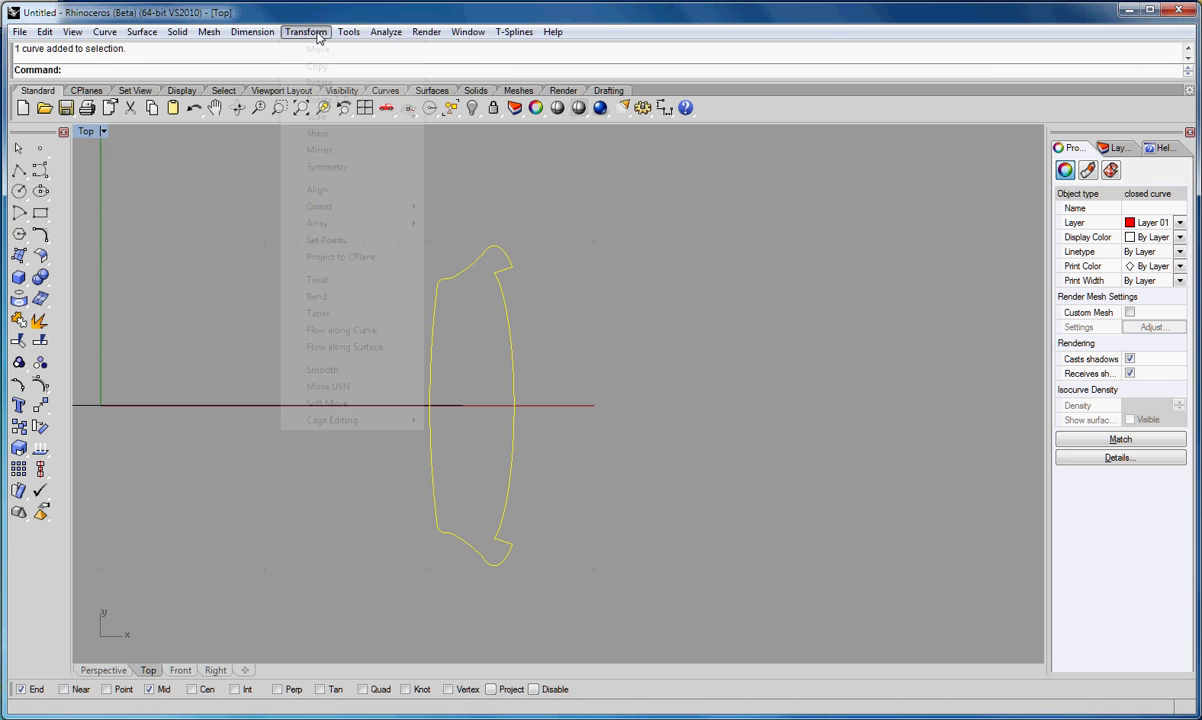
{"action": "left_click", "coordinate": [333, 52]}
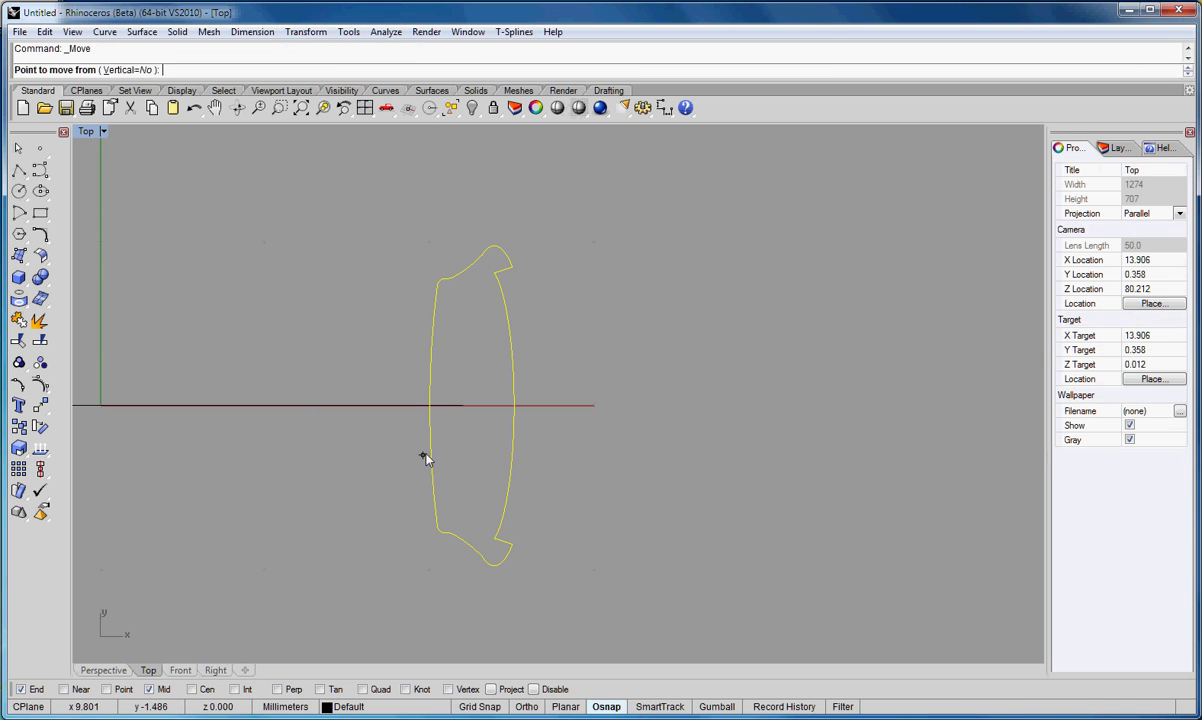
{"action": "left_click", "coordinate": [425, 416]}
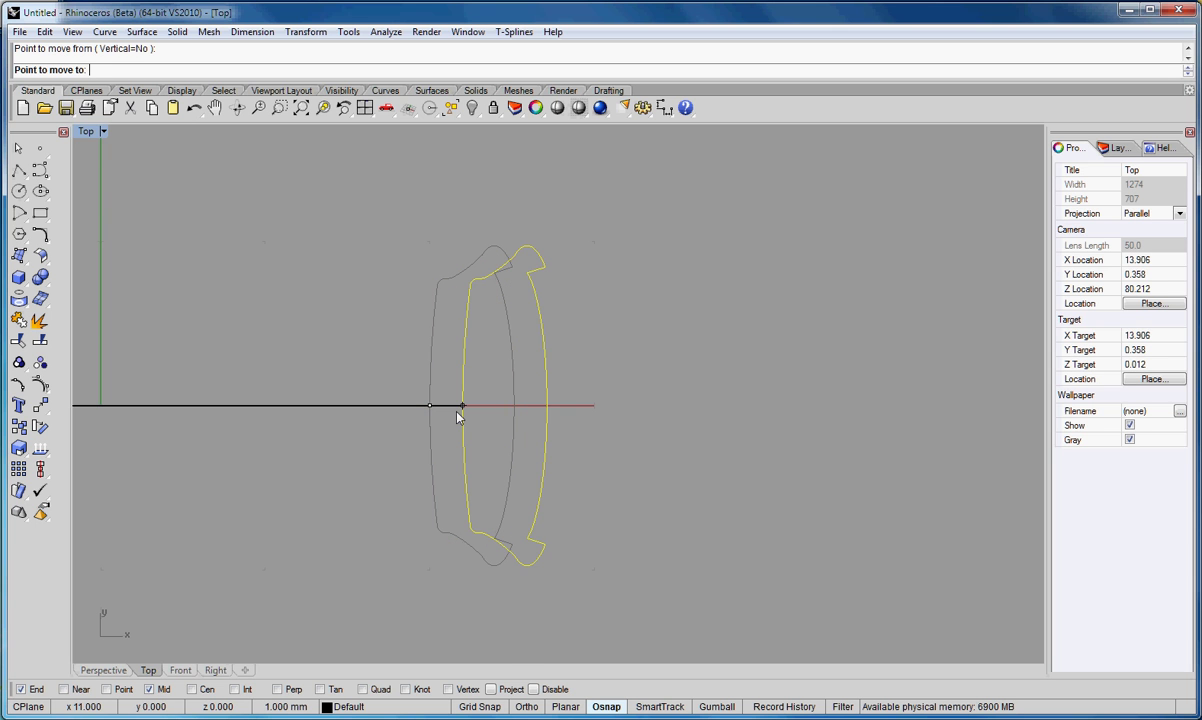
{"action": "left_click", "coordinate": [362, 689]}
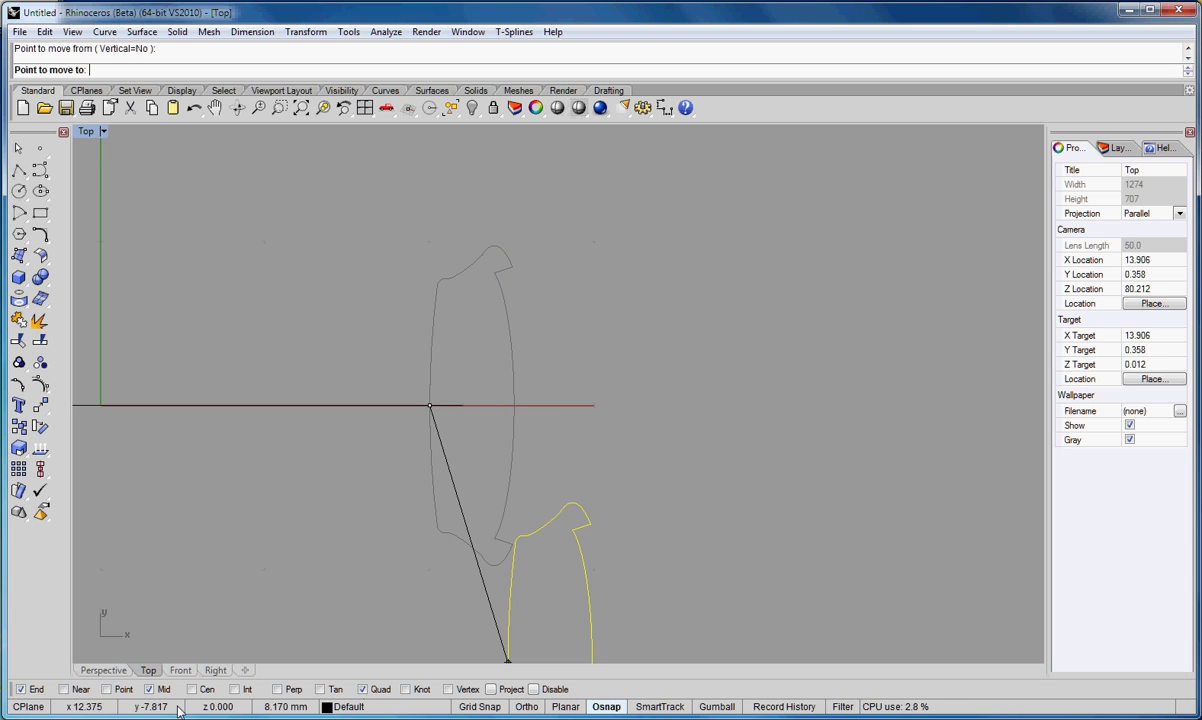
{"action": "left_click", "coordinate": [20, 689]}
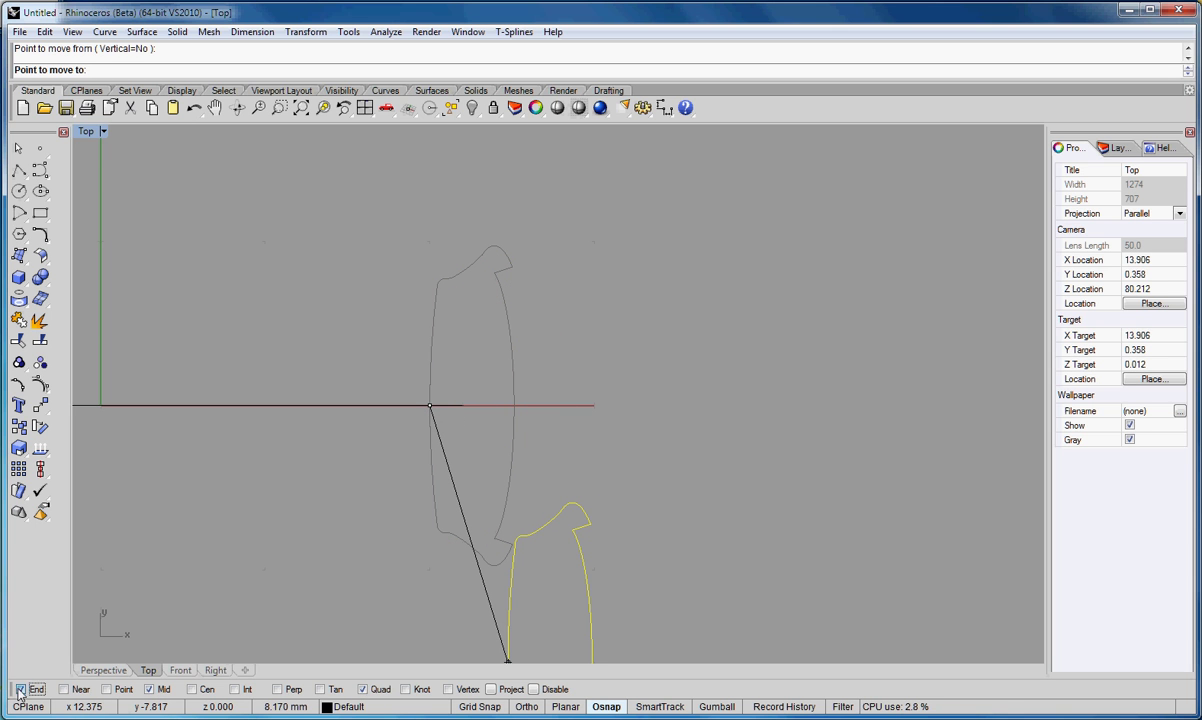
{"action": "left_click", "coordinate": [457, 408]}
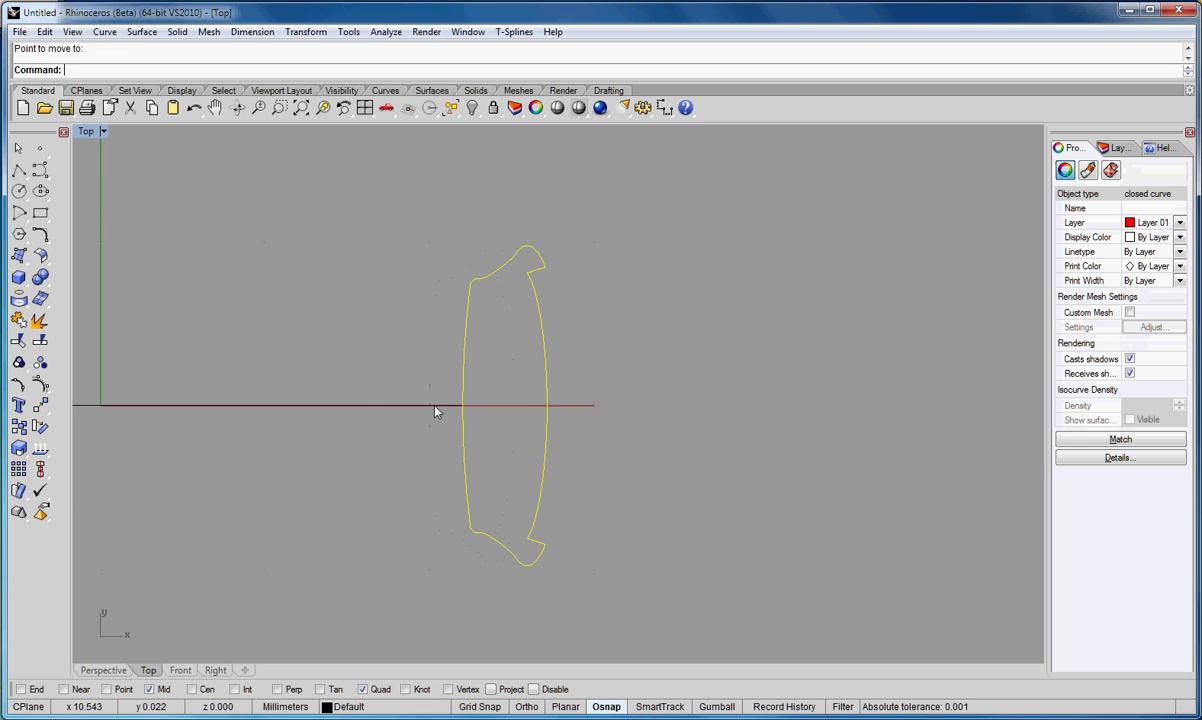
Step: Deselect the profile curve, inspect where its inner edge meets the circle's quadrant, and return to the four-viewport layout
{"action": "left_click", "coordinate": [407, 318]}
{"action": "left_click", "coordinate": [516, 368]}
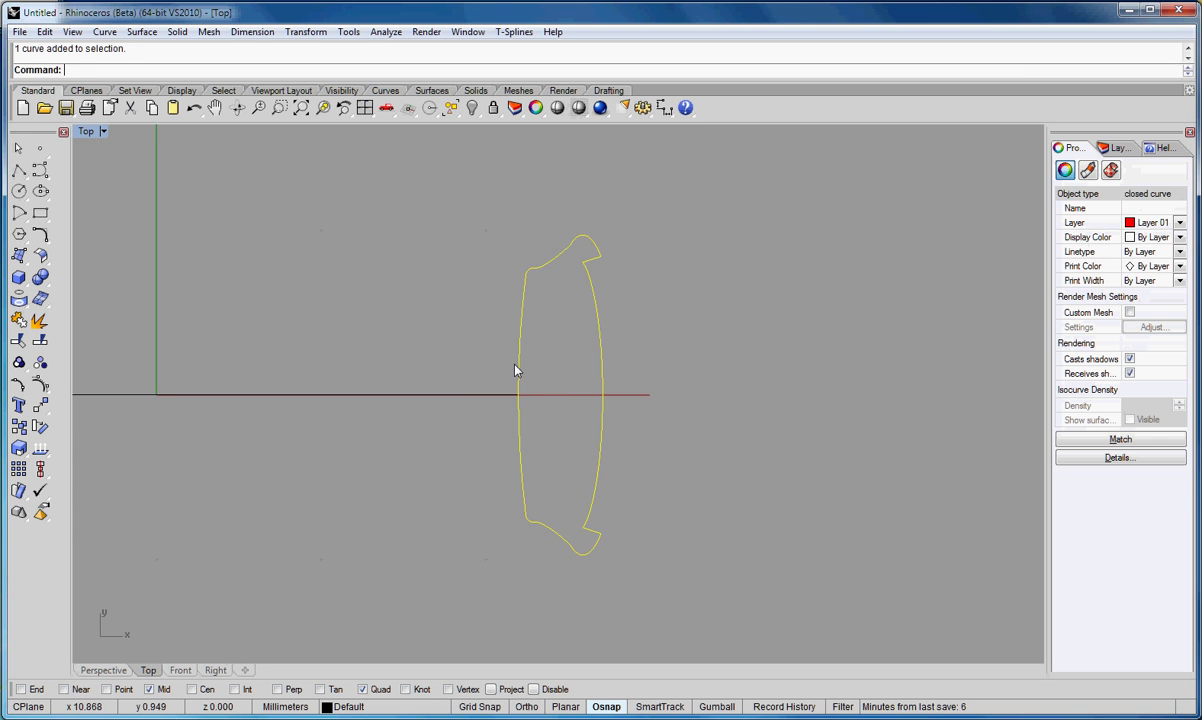
{"action": "left_click", "coordinate": [378, 356]}
{"action": "scroll", "coordinate": [512, 396], "scroll_direction": "up", "scroll_amount": 5}
{"action": "scroll", "coordinate": [524, 412], "scroll_direction": "down", "scroll_amount": 8}
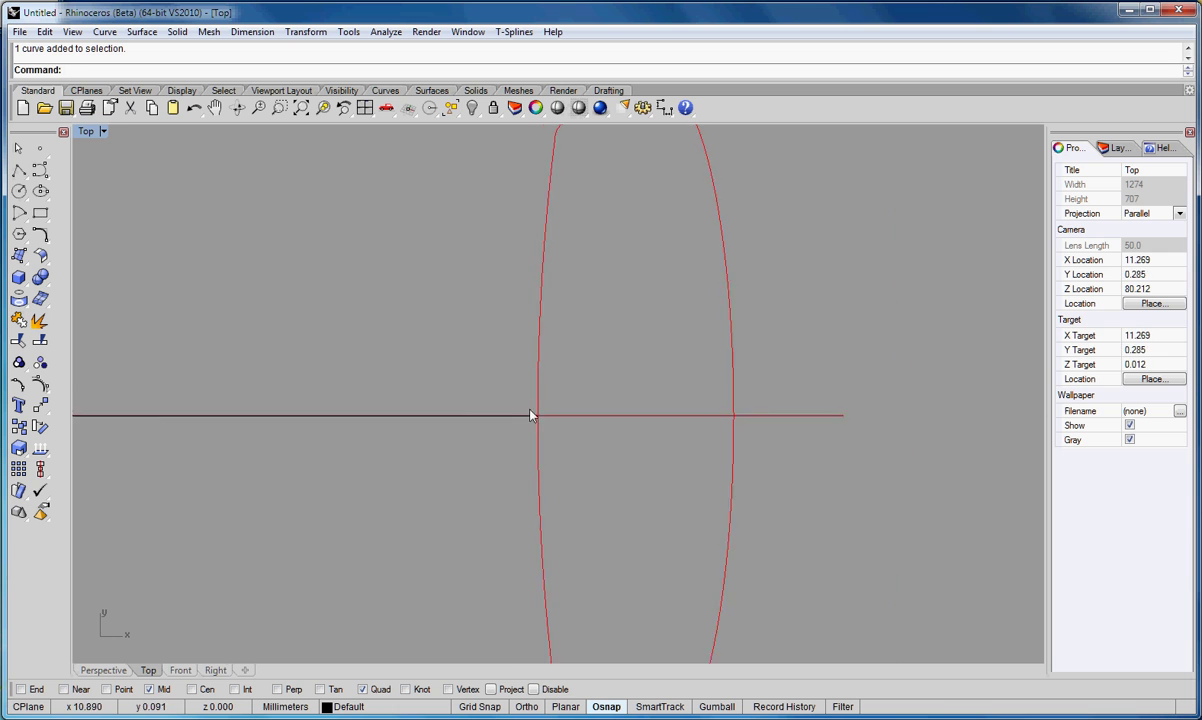
{"action": "right_click_drag", "start_coordinate": [524, 420], "coordinate": [491, 357]}
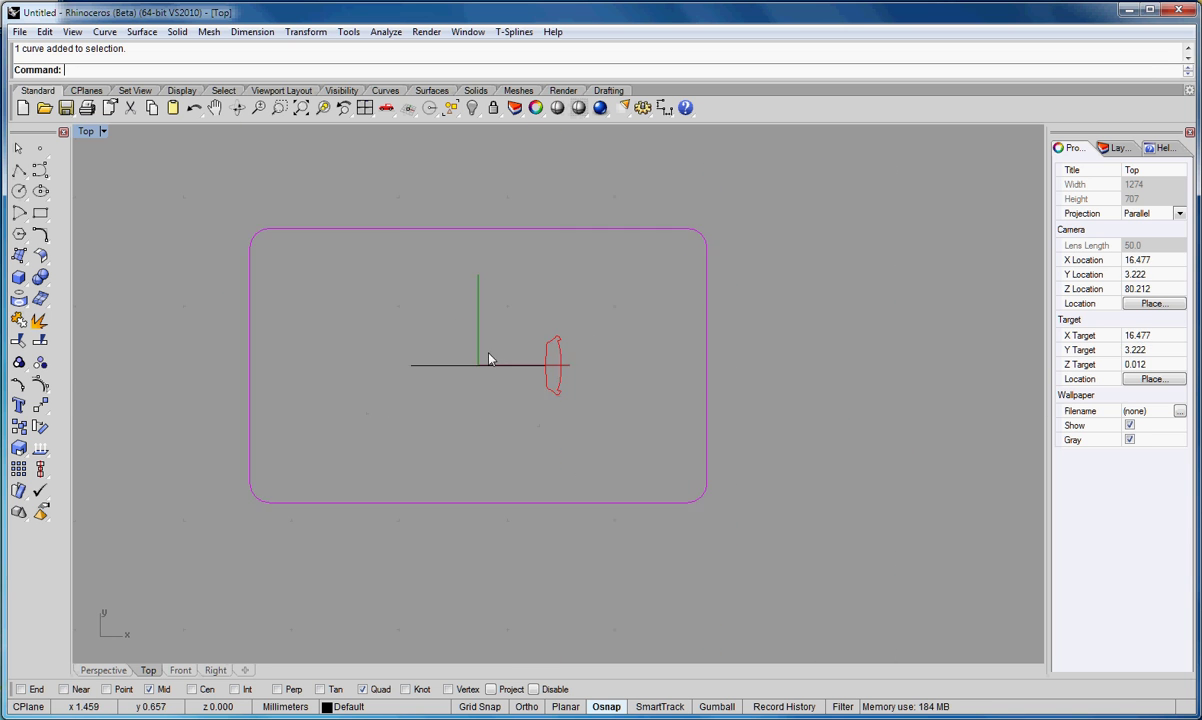
{"action": "double_click", "coordinate": [85, 133]}
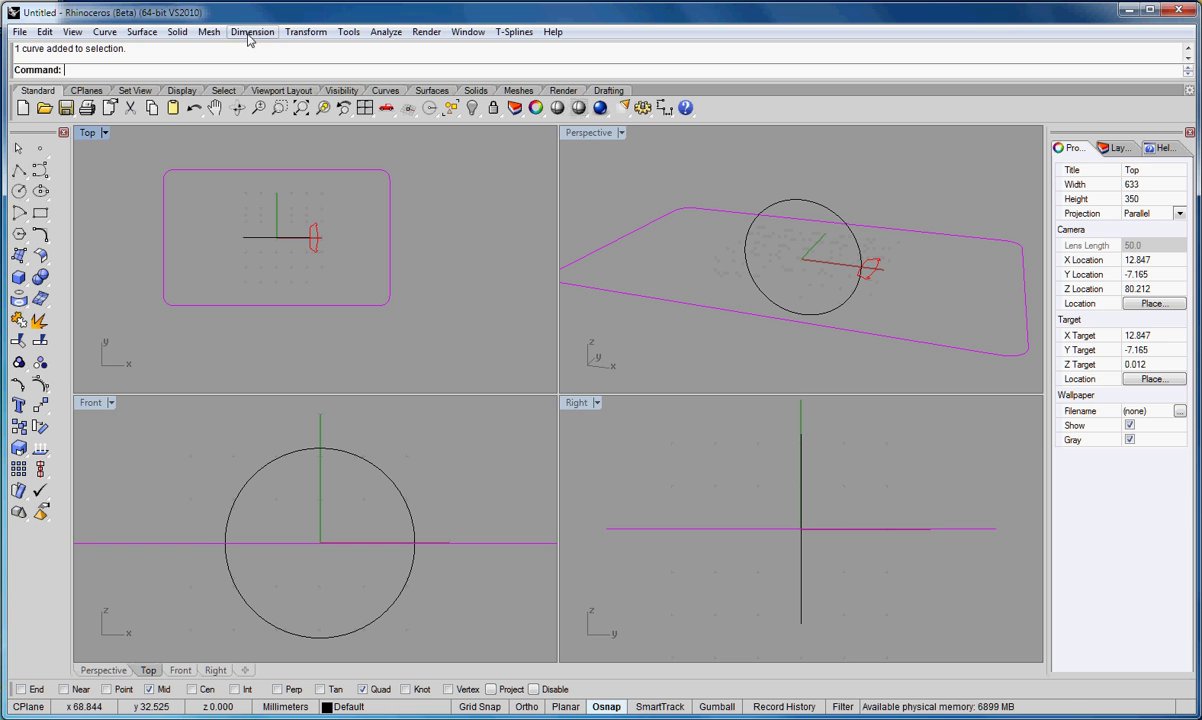
Step: Sweep the closed profile curve along the circle with Sweep 1 Rail, using Freeform style and Do not simplify
{"action": "left_click", "coordinate": [141, 31]}
{"action": "left_click", "coordinate": [188, 84]}
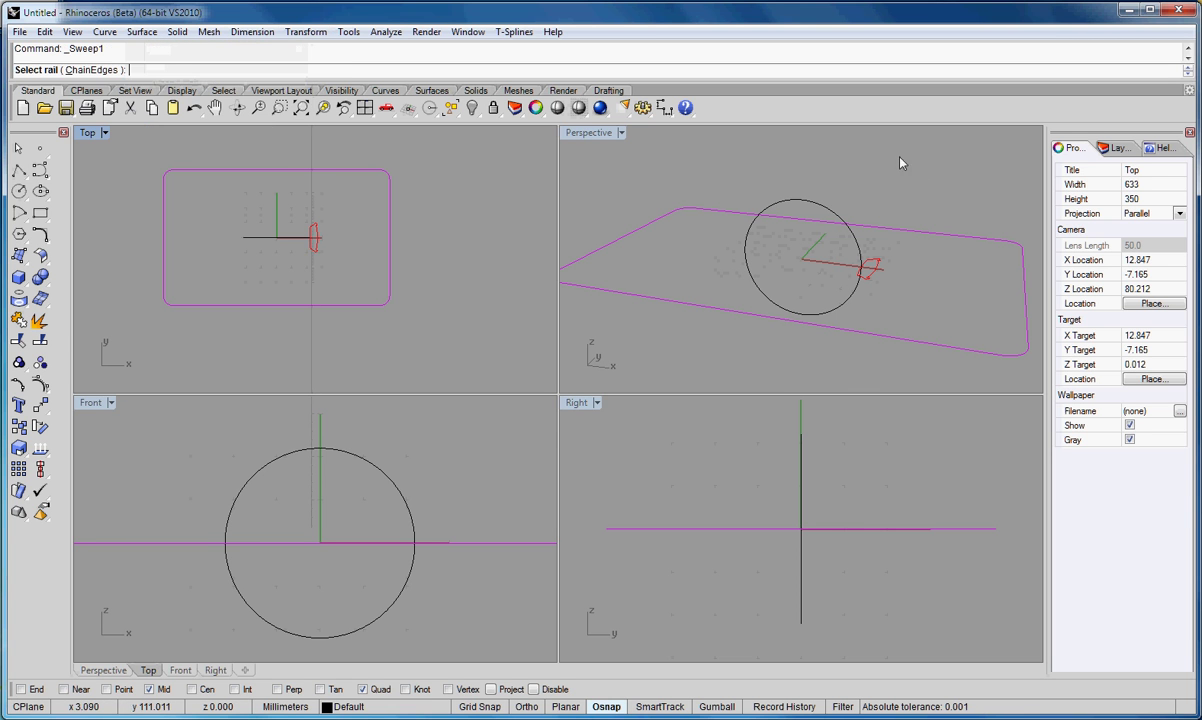
{"action": "left_click", "coordinate": [829, 208]}
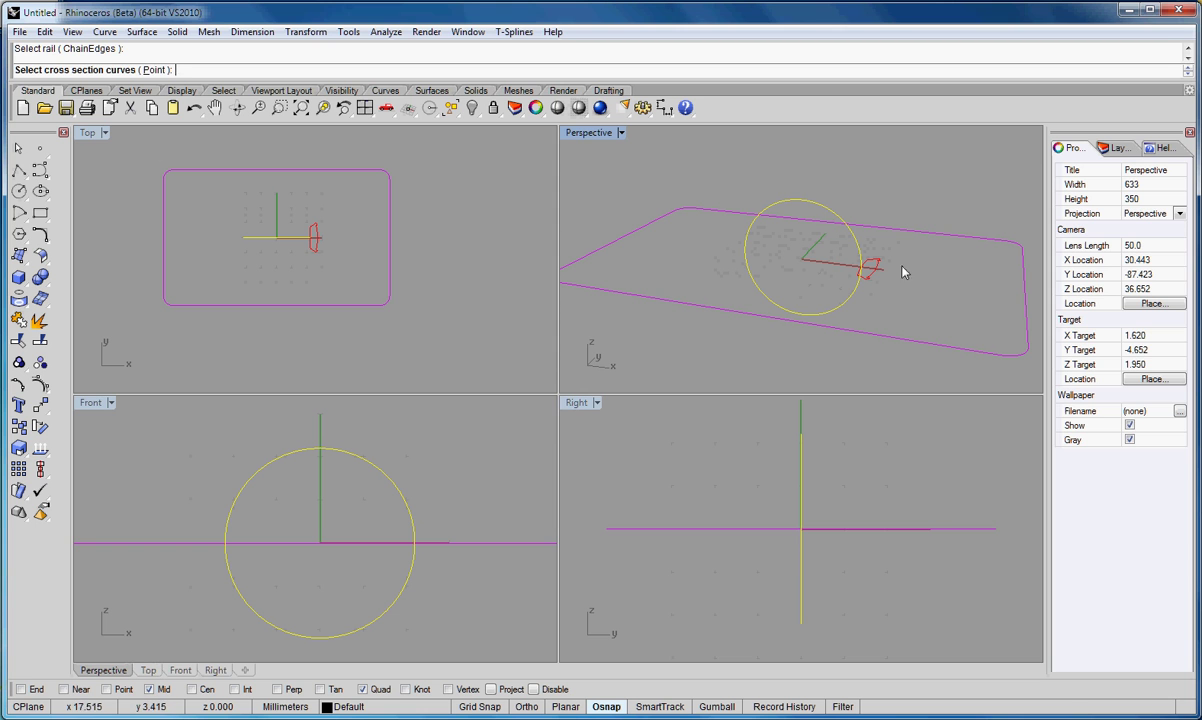
{"action": "left_click", "coordinate": [867, 273]}
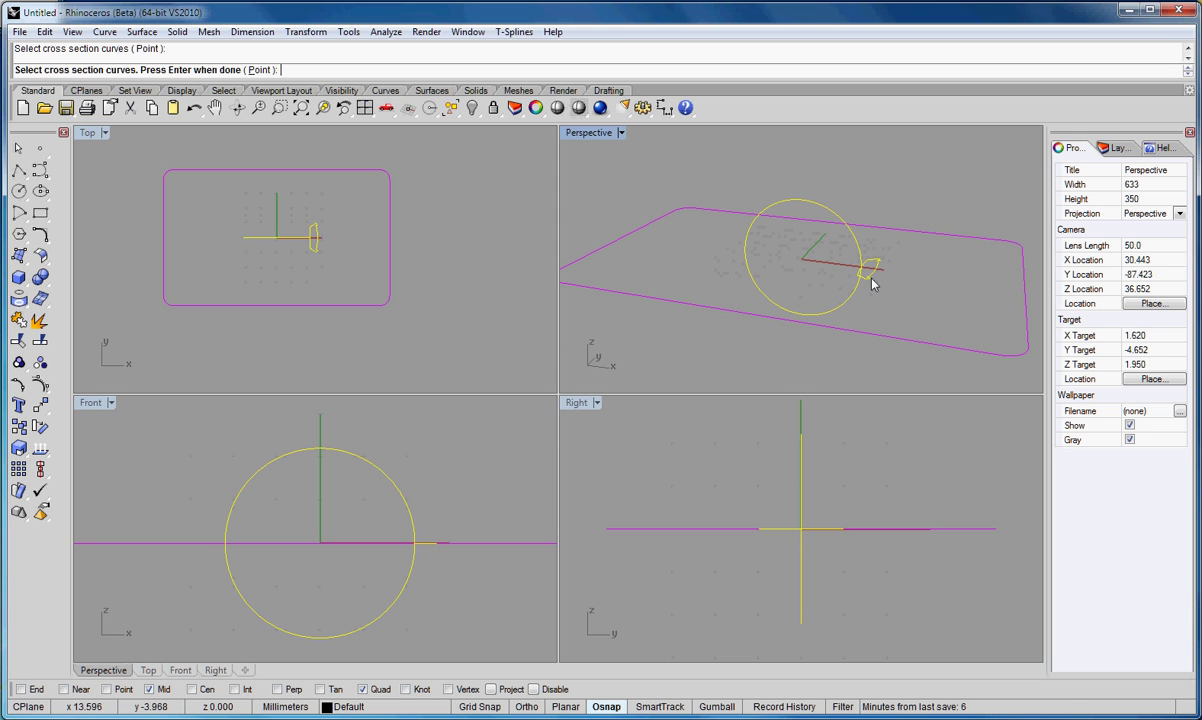
{"action": "key", "text": "Return"}
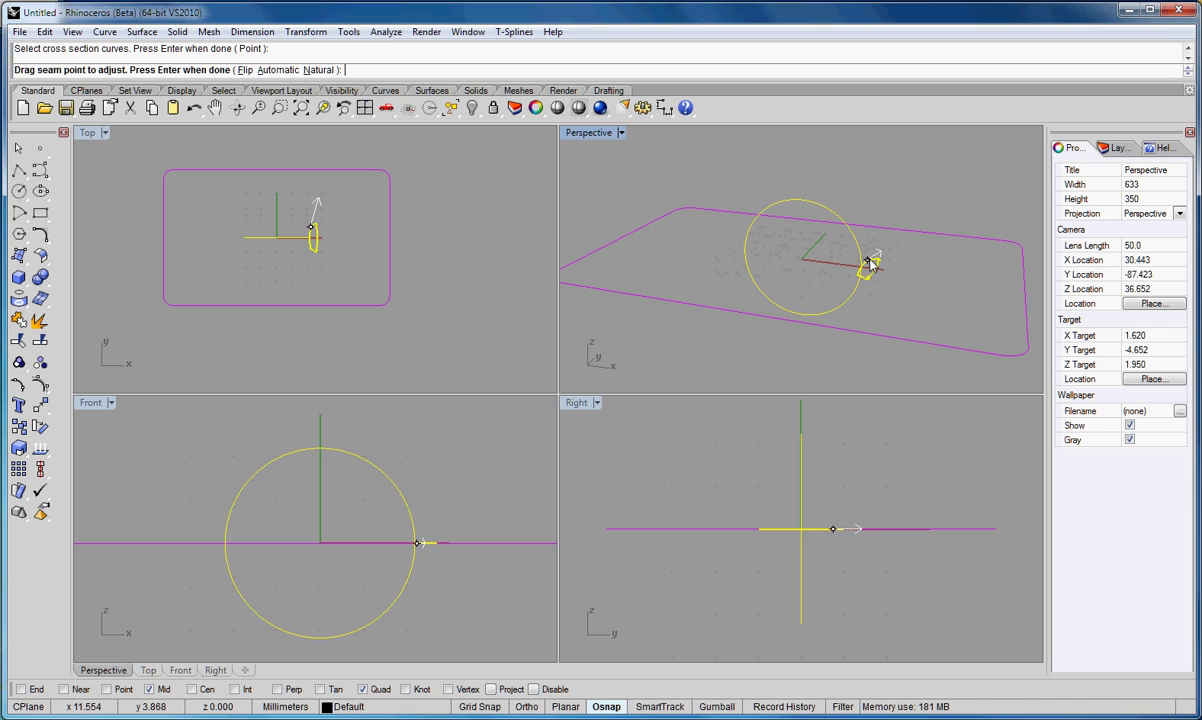
{"action": "key", "text": "Return"}
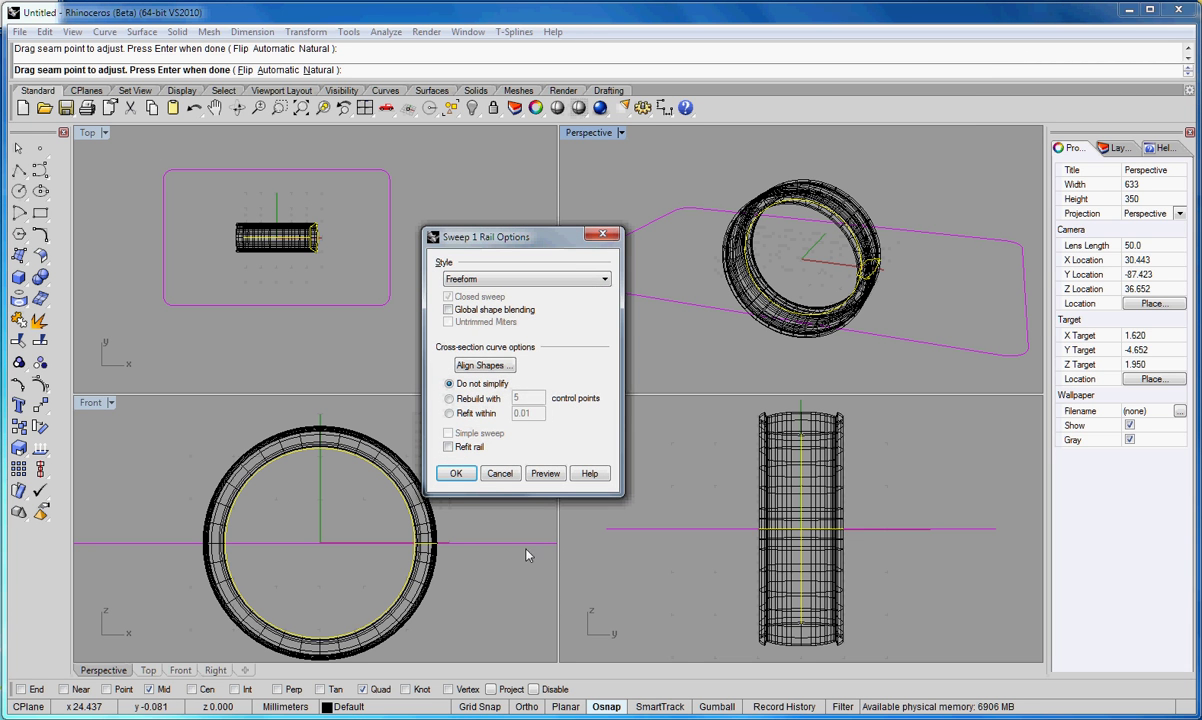
{"action": "left_click", "coordinate": [456, 473]}
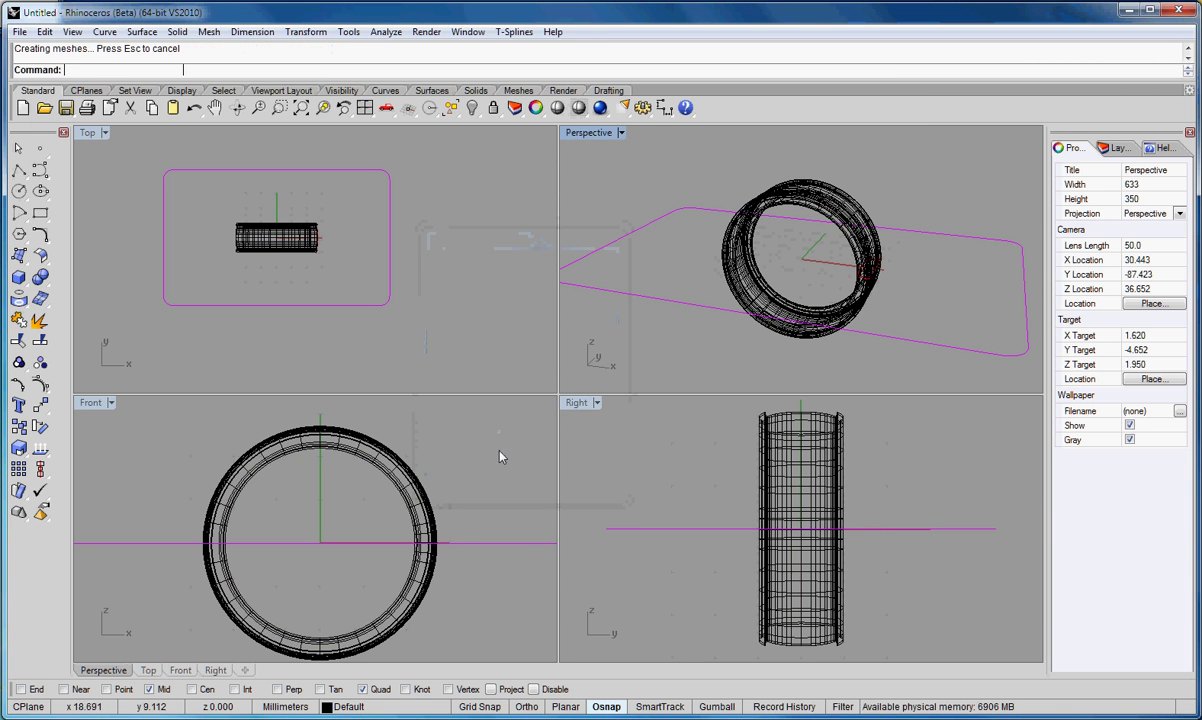
Step: Set the Perspective viewport to the tsShiny display mode and maximize it
{"action": "left_click", "coordinate": [584, 136]}
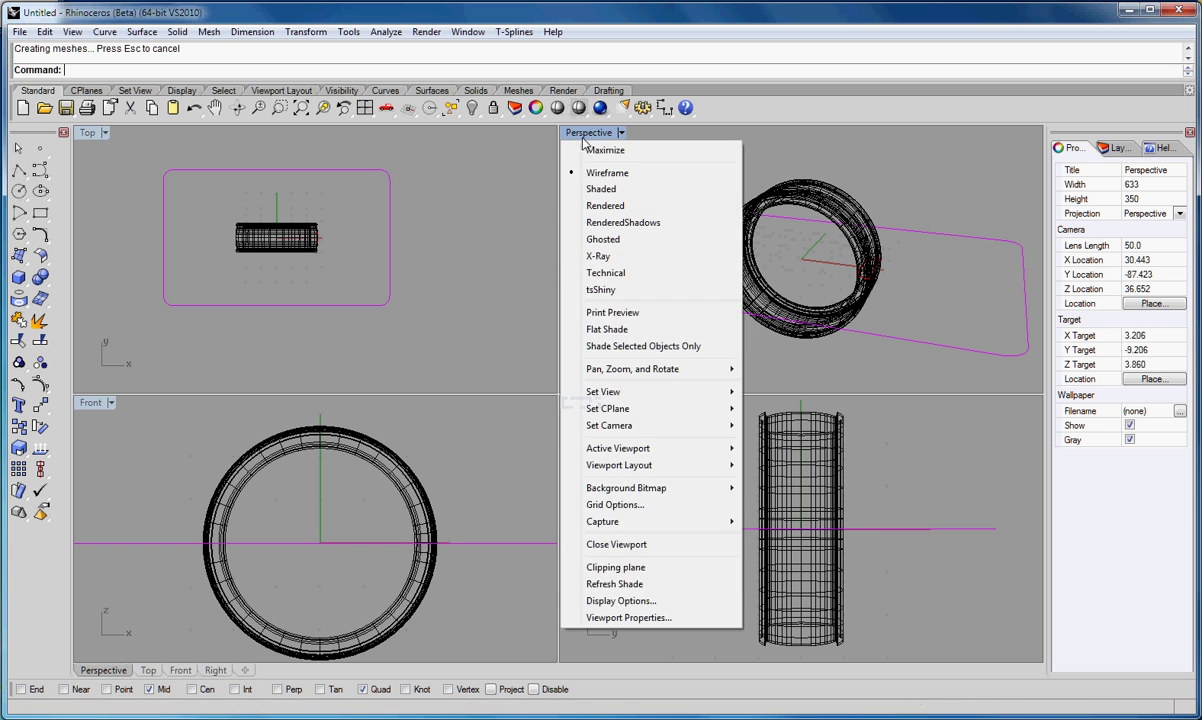
{"action": "left_click", "coordinate": [600, 289]}
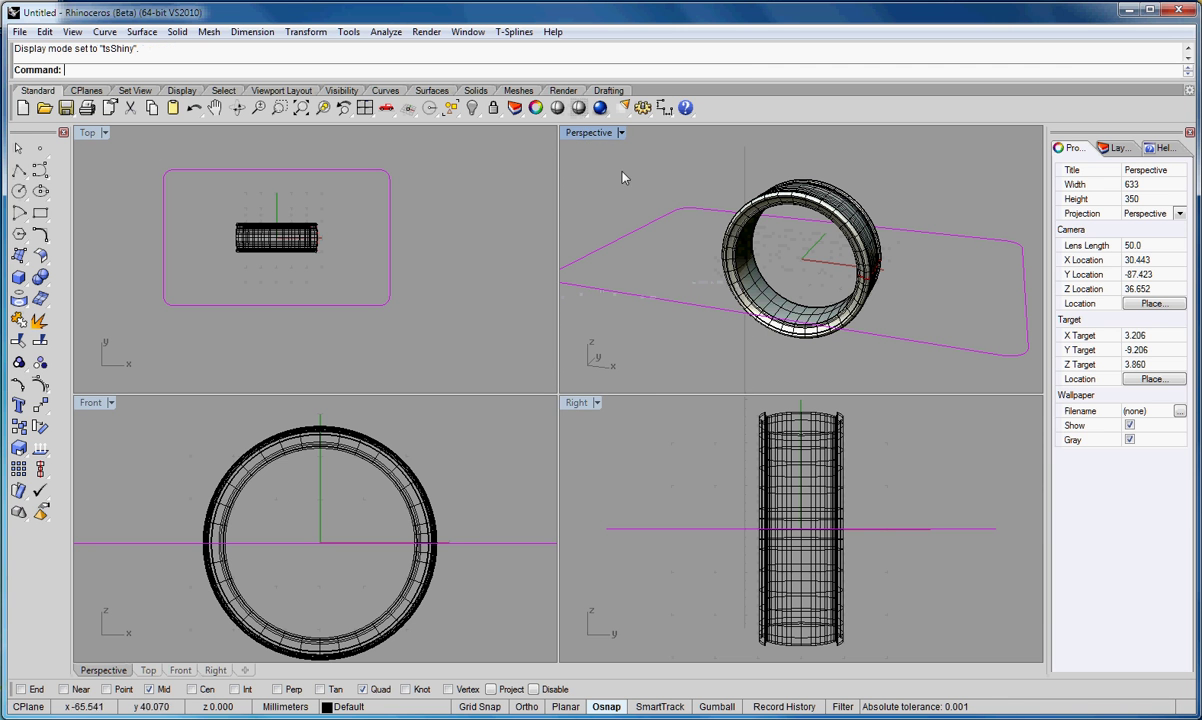
{"action": "double_click", "coordinate": [590, 132]}
Step: Examine the swept ring from several angles, including its outer band, raised rims and inner surface
{"action": "right_click_drag", "start_coordinate": [542, 338], "coordinate": [668, 392]}
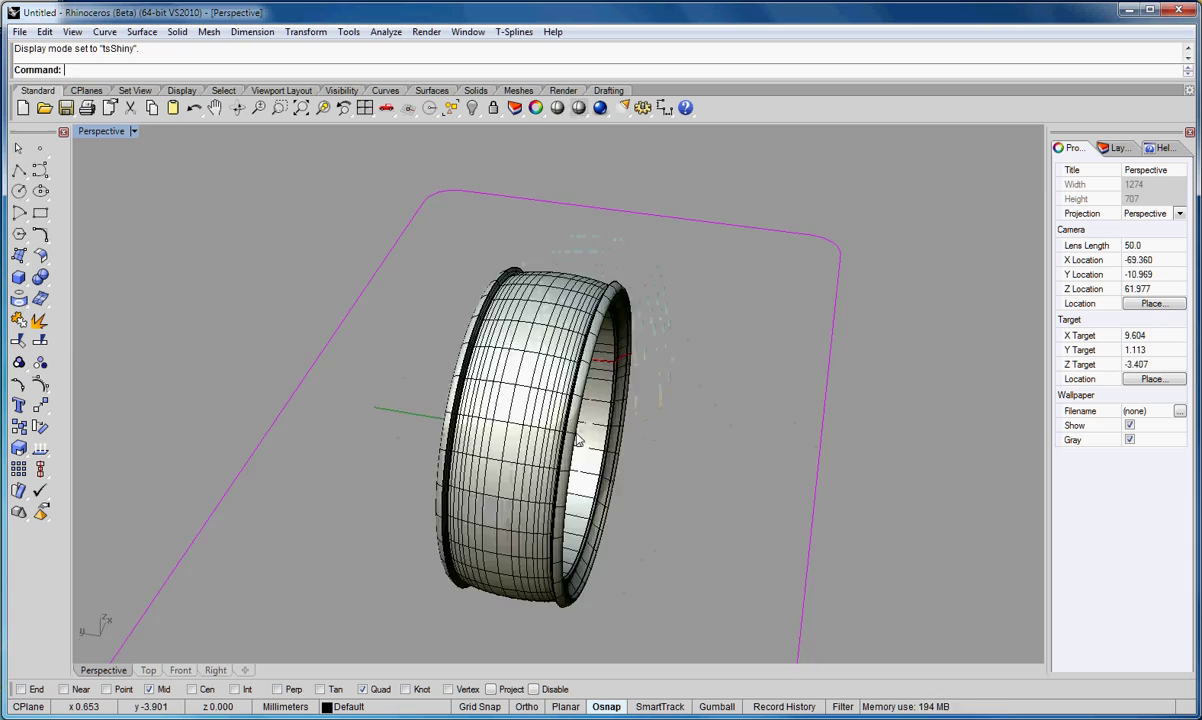
{"action": "right_click_drag", "start_coordinate": [578, 440], "coordinate": [636, 333]}
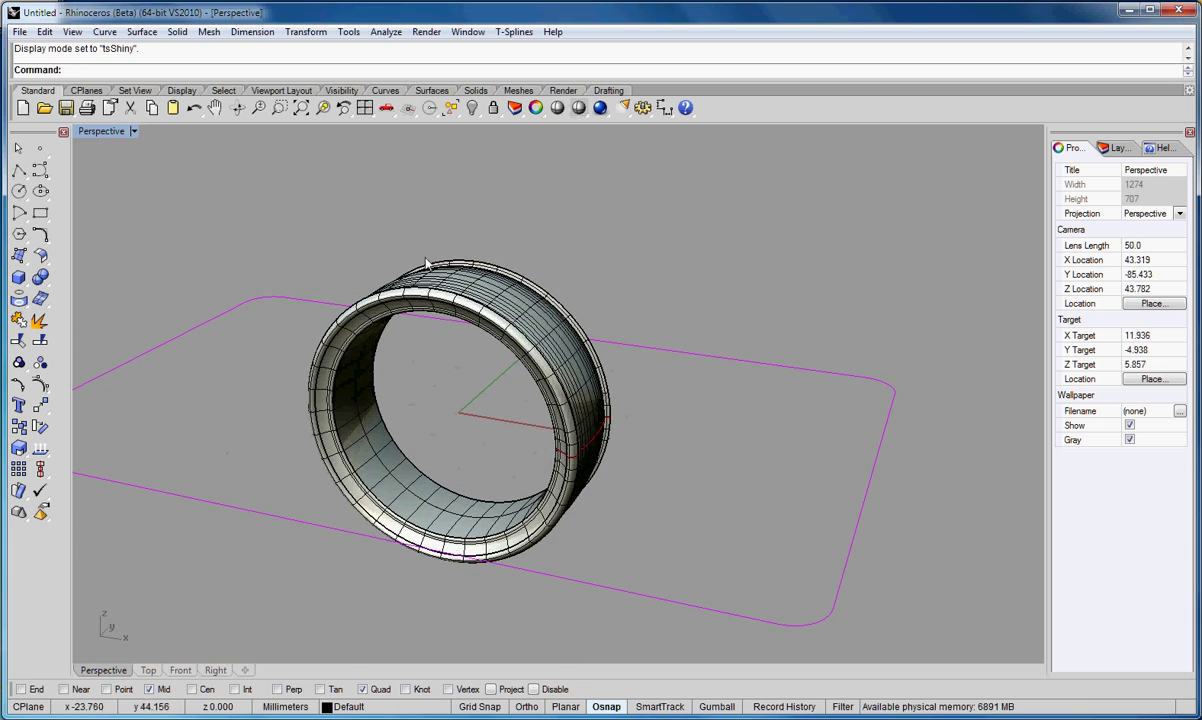
{"action": "right_click_drag", "start_coordinate": [427, 263], "coordinate": [395, 358]}
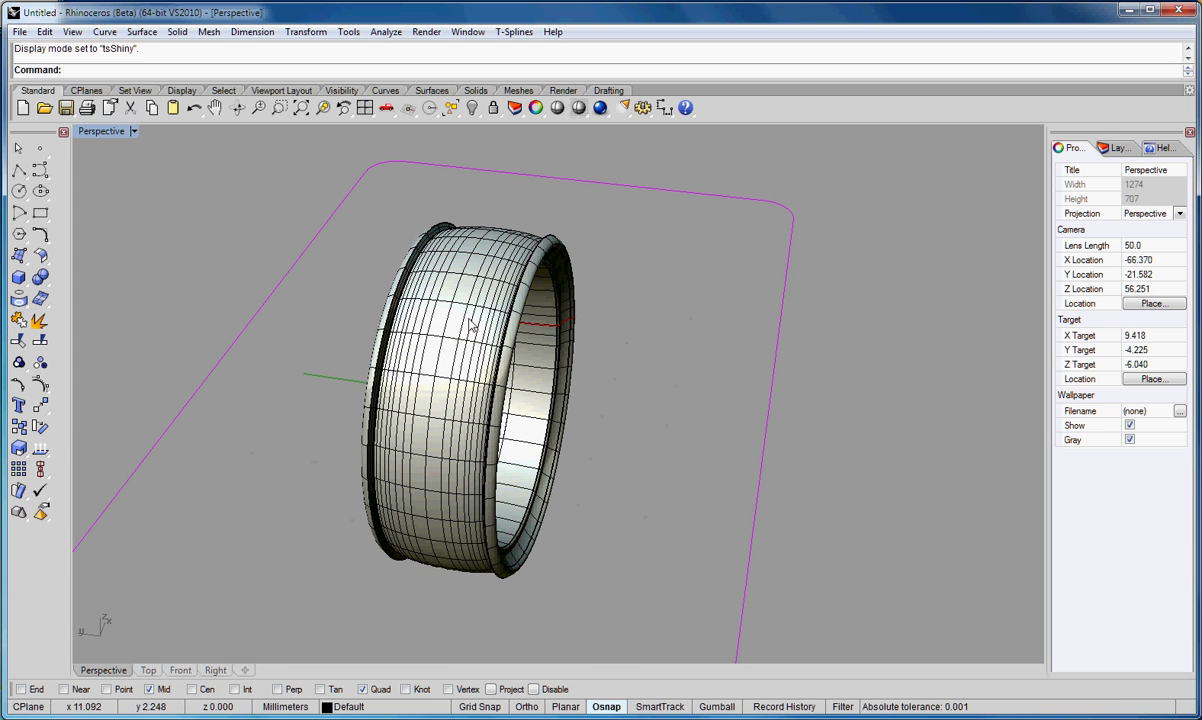
{"action": "scroll", "coordinate": [429, 329], "scroll_direction": "up", "scroll_amount": 2}
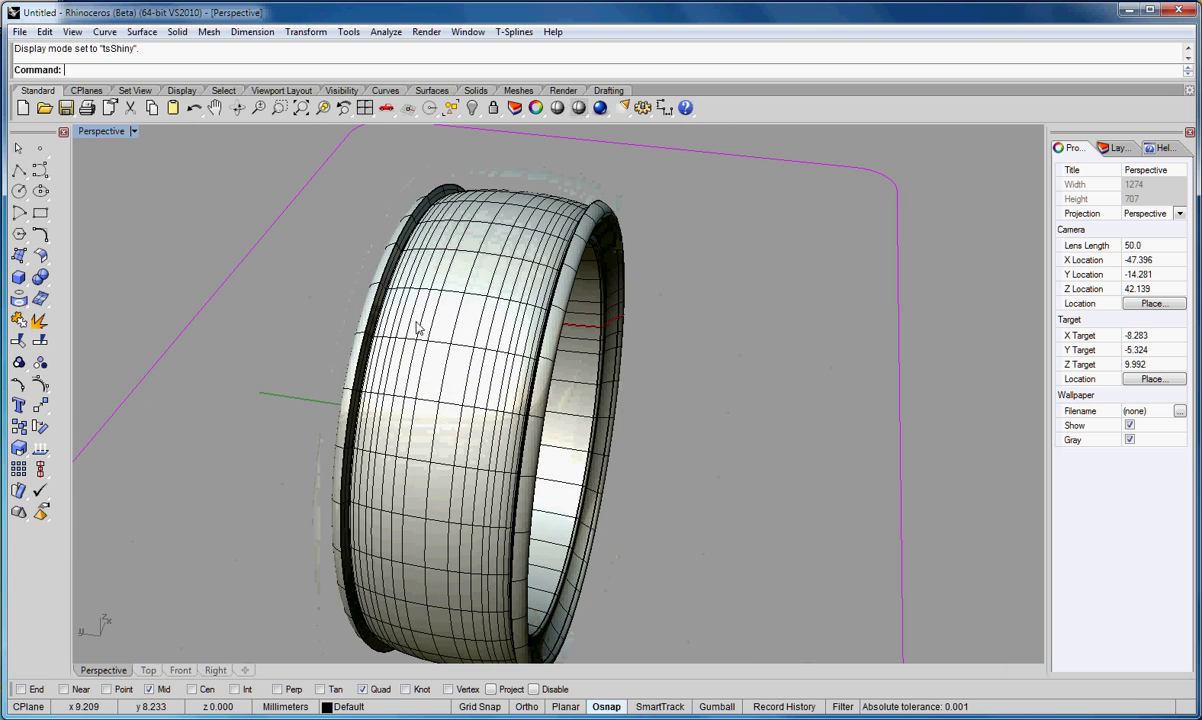
{"action": "right_click_drag", "start_coordinate": [634, 458], "coordinate": [452, 325]}
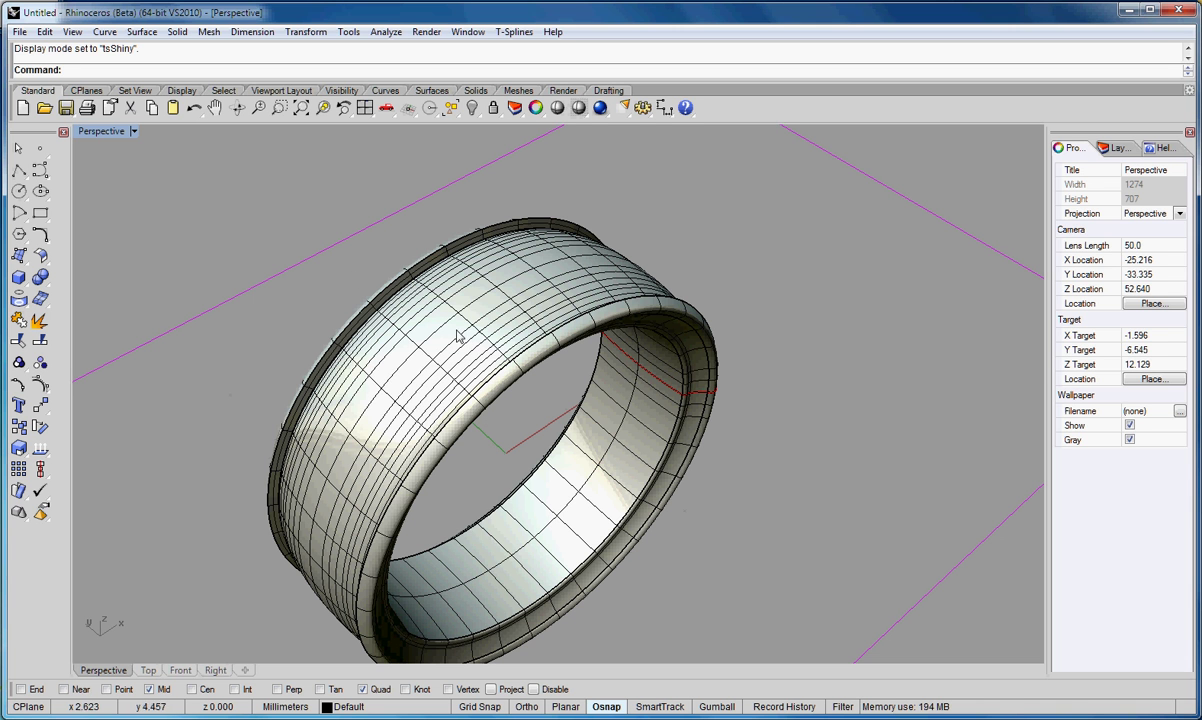
{"action": "scroll", "coordinate": [420, 410], "scroll_direction": "up", "scroll_amount": 2}
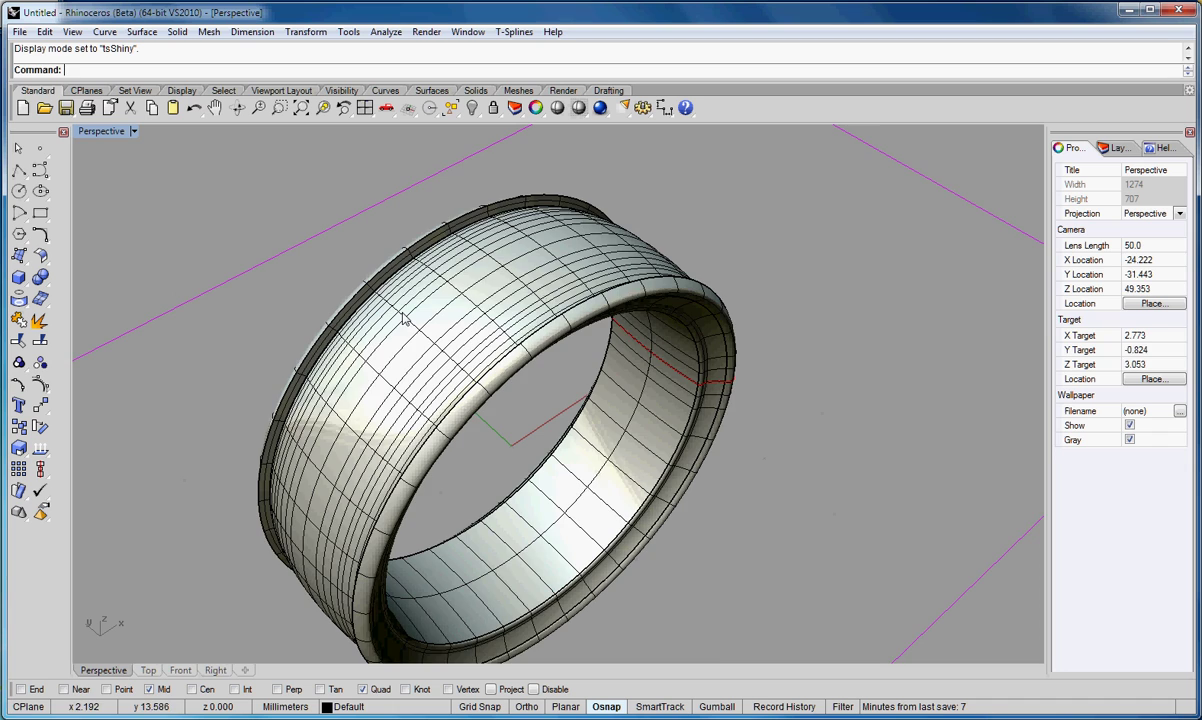
{"action": "right_click_drag", "start_coordinate": [358, 399], "coordinate": [338, 490]}
{"action": "right_click_drag", "start_coordinate": [468, 437], "coordinate": [470, 308]}
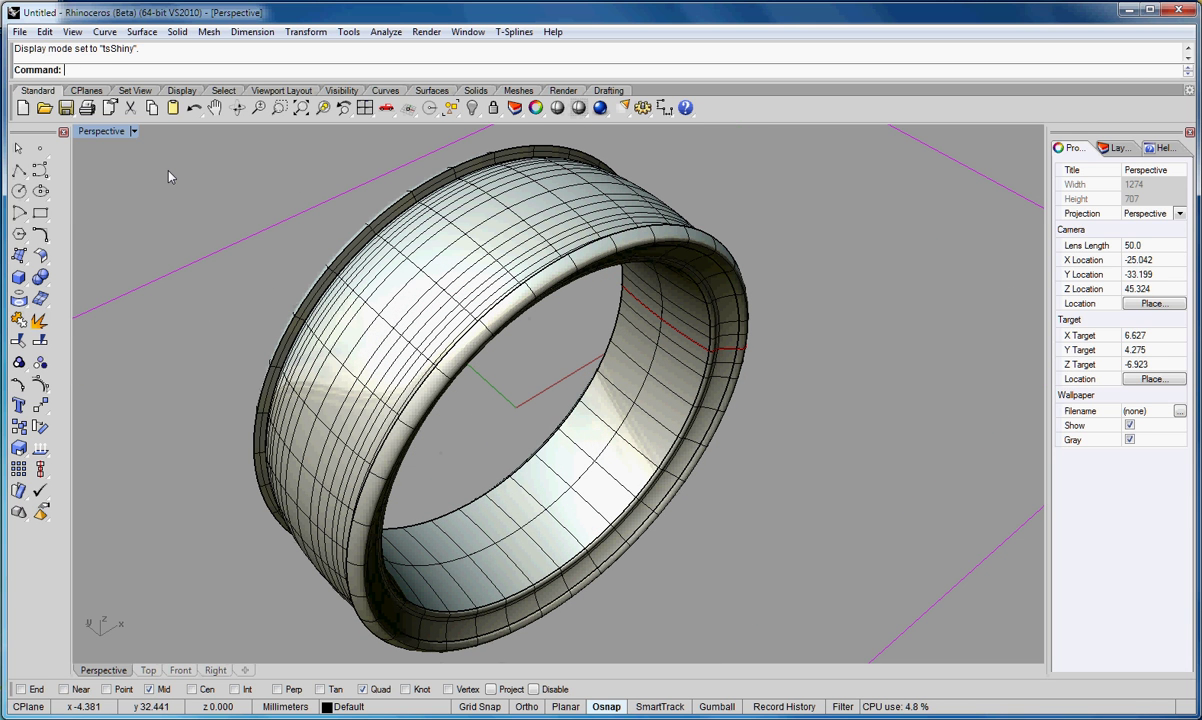
Step: Create UV curves with CreateUVCrv from the ring's outer band surface, including the band's edges along both rims
{"action": "type", "text": "CreateUVCrv"}
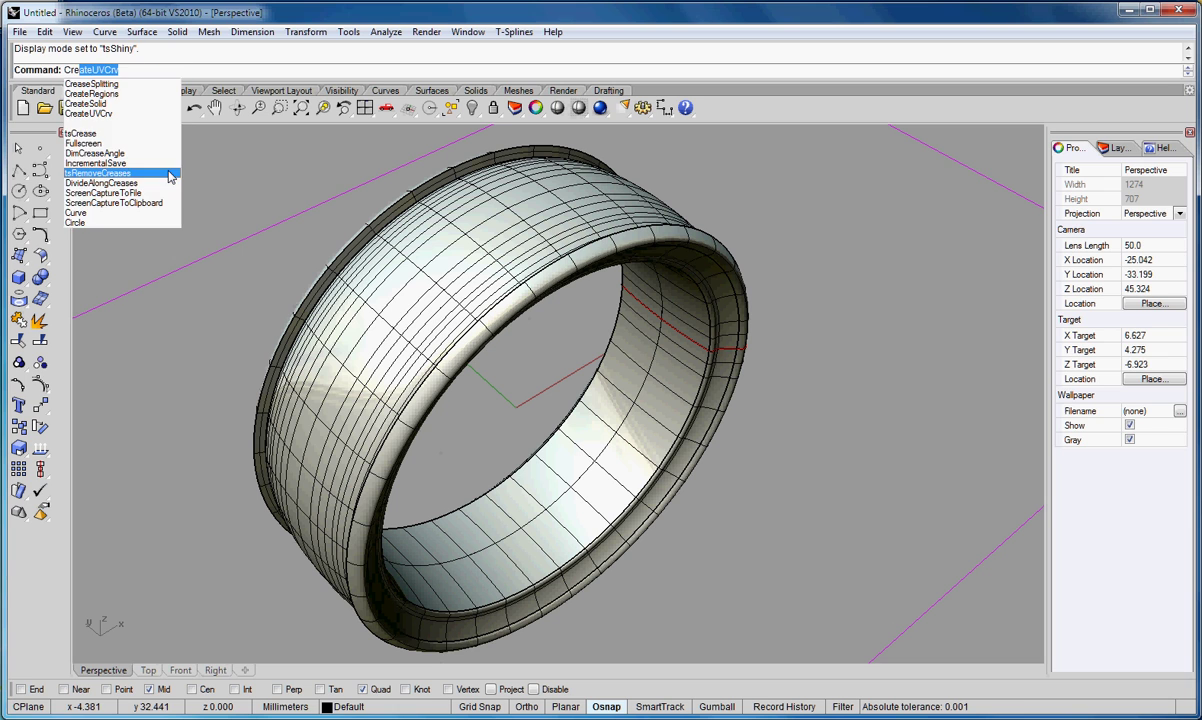
{"action": "key", "text": "Return"}
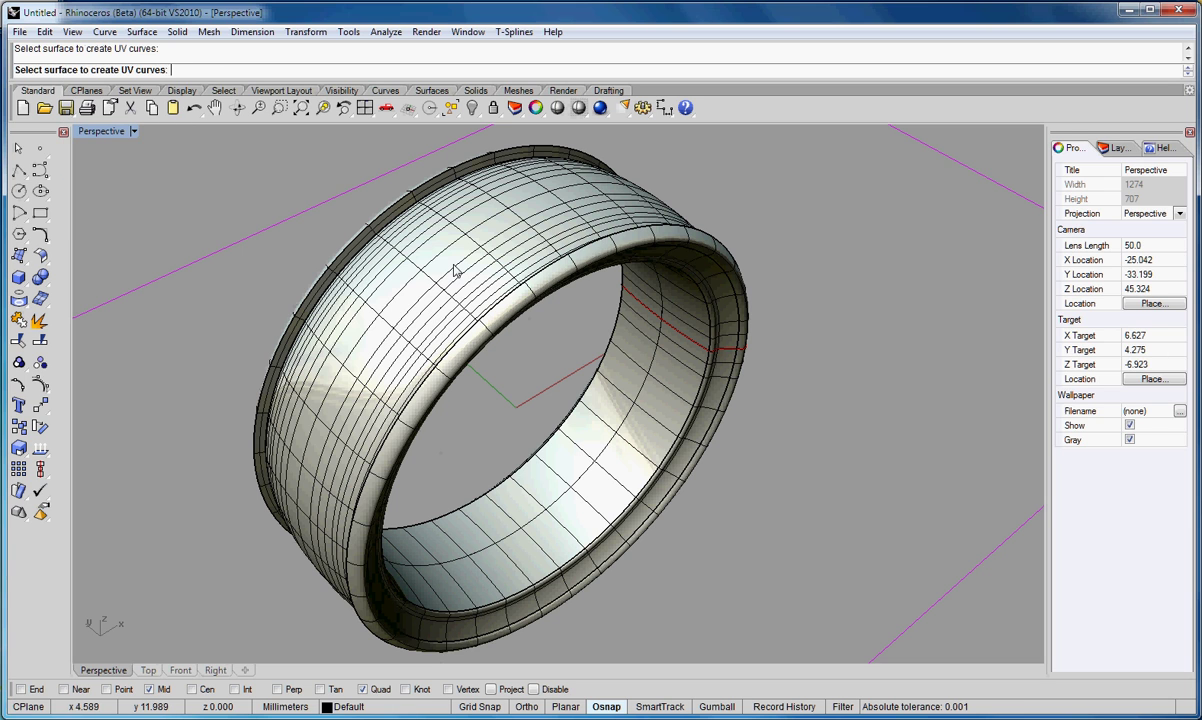
{"action": "left_click", "coordinate": [455, 270]}
{"action": "scroll", "coordinate": [255, 248], "scroll_direction": "up", "scroll_amount": 3}
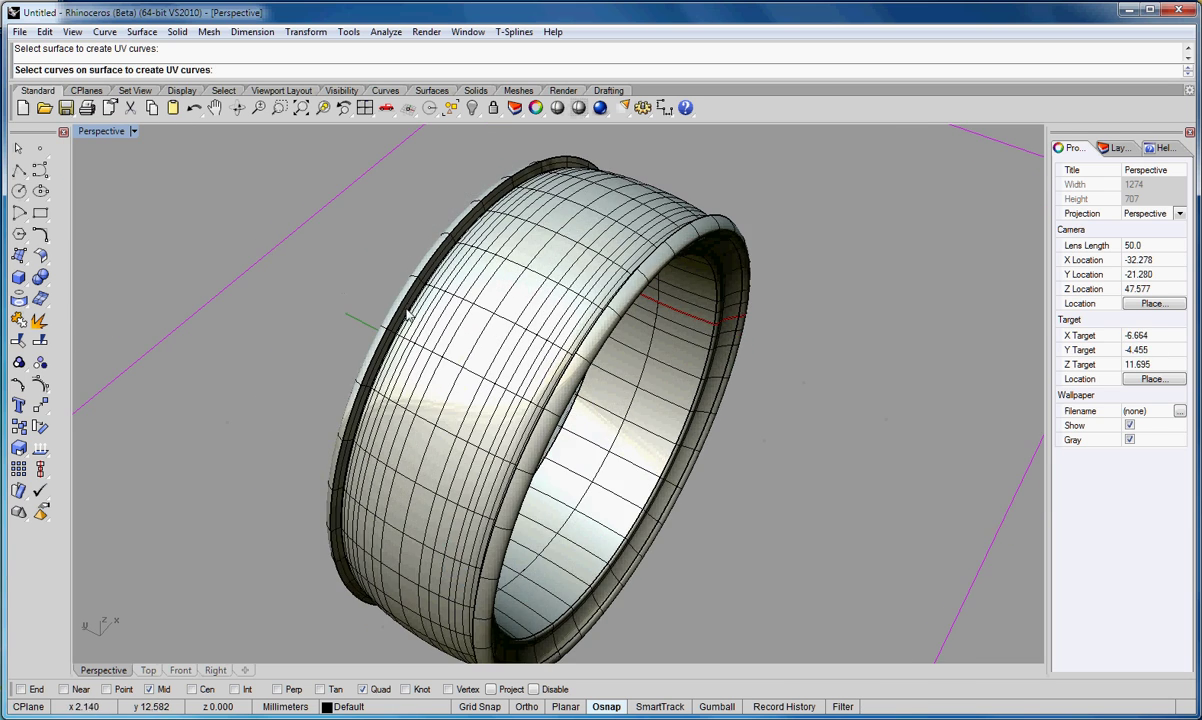
{"action": "scroll", "coordinate": [412, 322], "scroll_direction": "up", "scroll_amount": 6}
{"action": "left_click", "coordinate": [423, 352]}
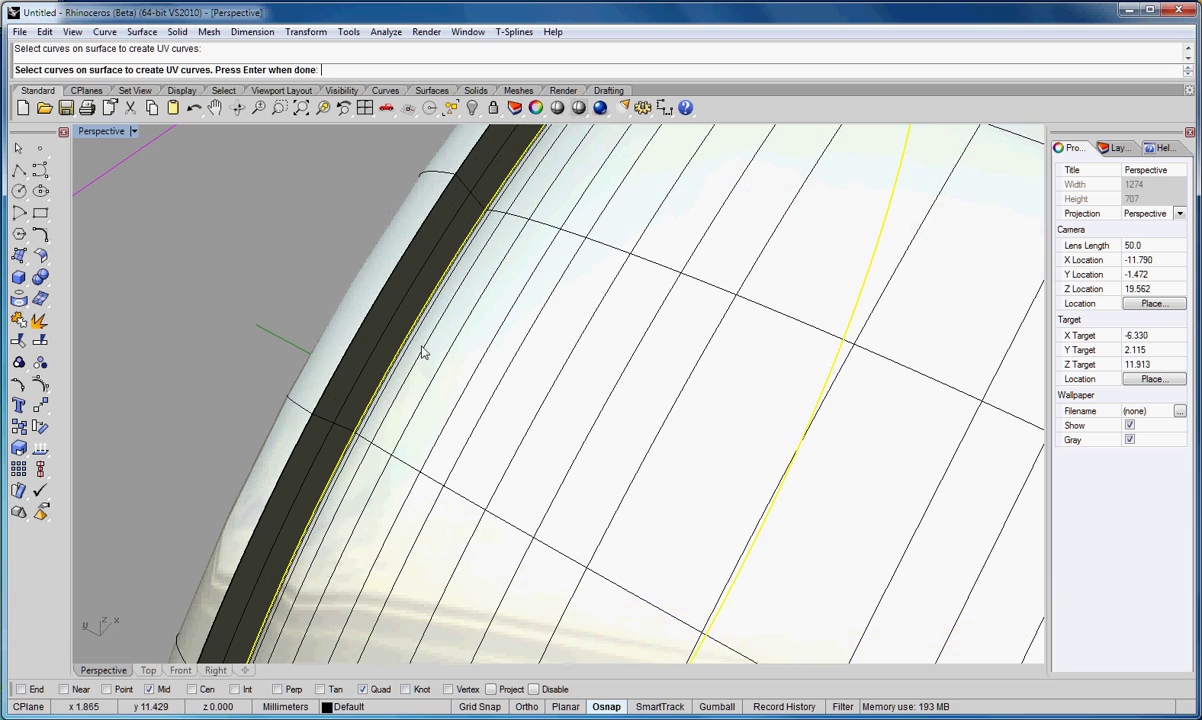
{"action": "right_click_drag", "start_coordinate": [650, 491], "coordinate": [957, 240]}
{"action": "left_click", "coordinate": [957, 235]}
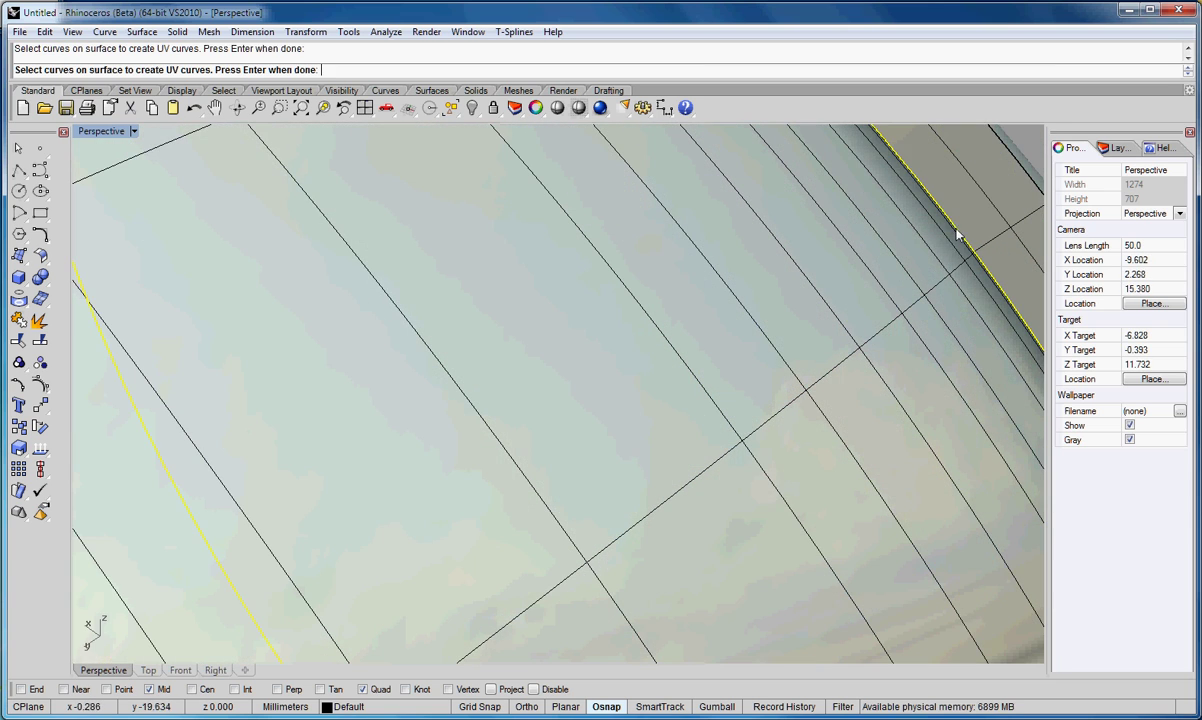
{"action": "scroll", "coordinate": [680, 396], "scroll_direction": "down", "scroll_amount": 6}
{"action": "scroll", "coordinate": [675, 388], "scroll_direction": "down", "scroll_amount": 5}
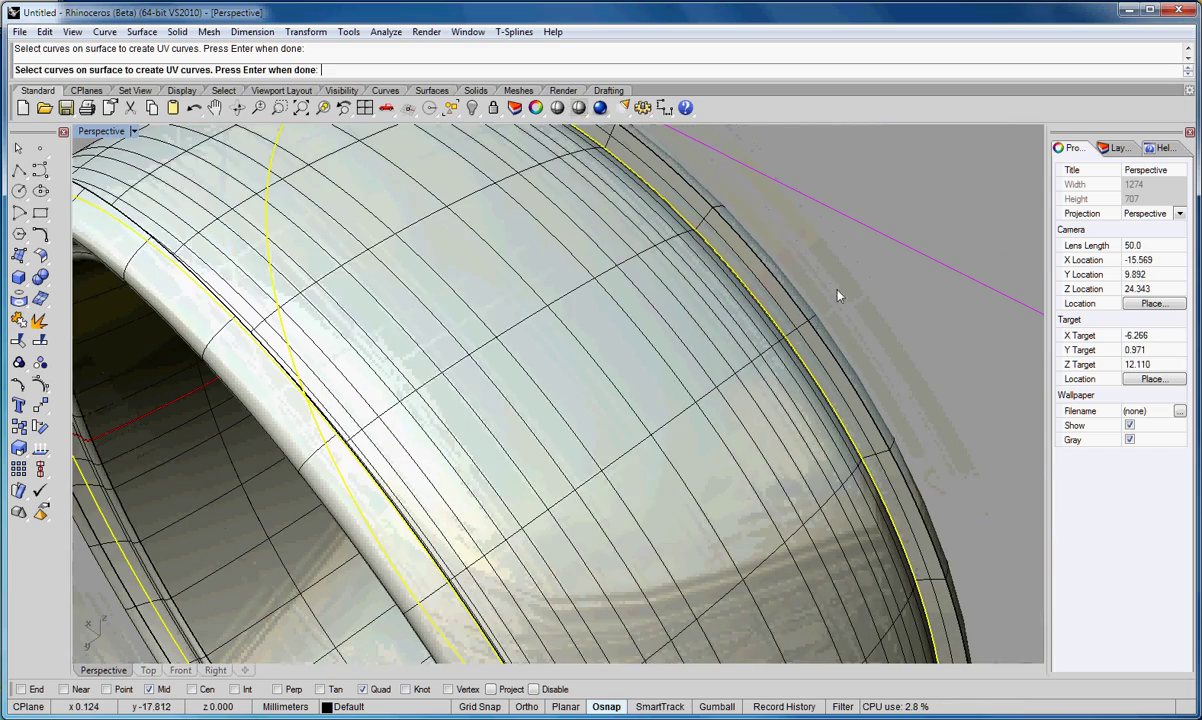
{"action": "key", "text": "Return"}
Step: Move the ring polysurface to Layer 01 and deselect it
{"action": "right_click_drag", "start_coordinate": [972, 381], "coordinate": [788, 562]}
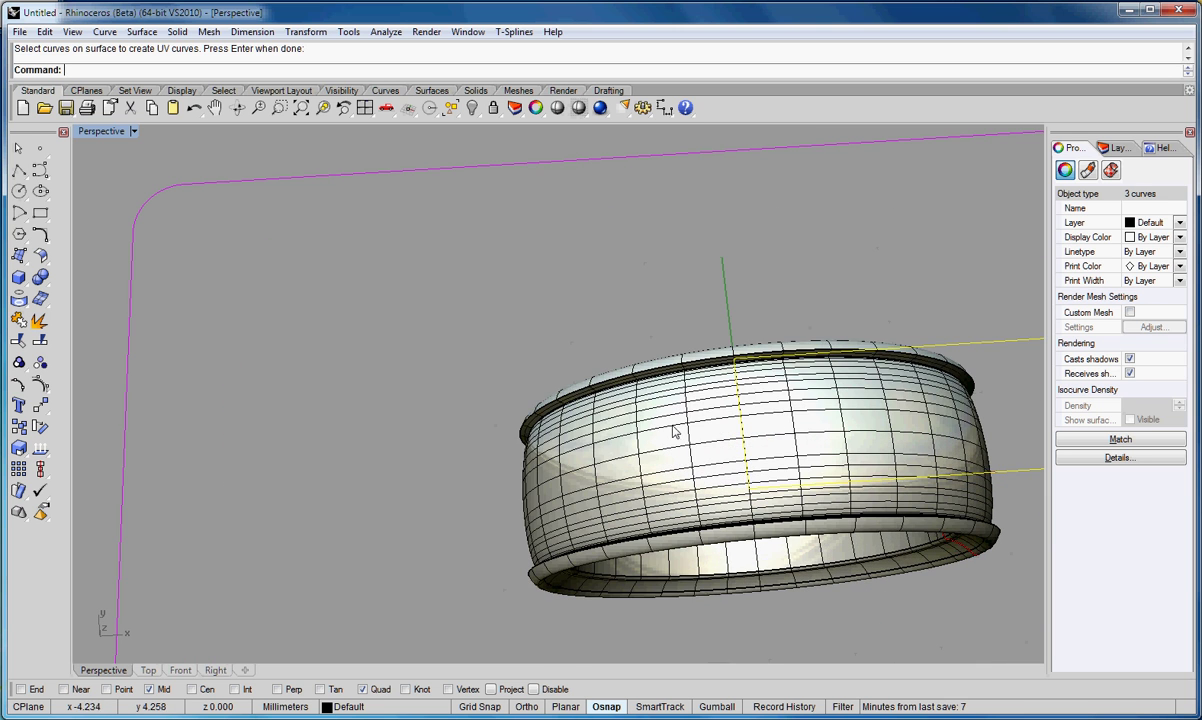
{"action": "left_click", "coordinate": [633, 402]}
{"action": "left_click", "coordinate": [318, 708]}
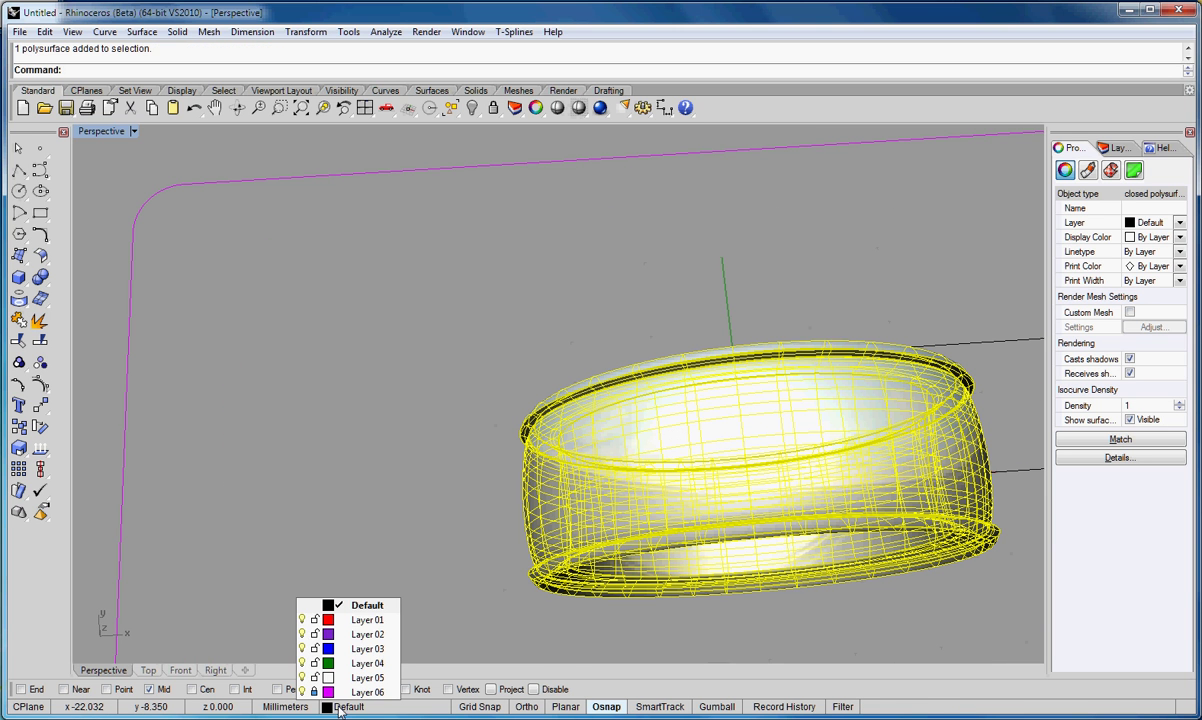
{"action": "right_click", "coordinate": [341, 624]}
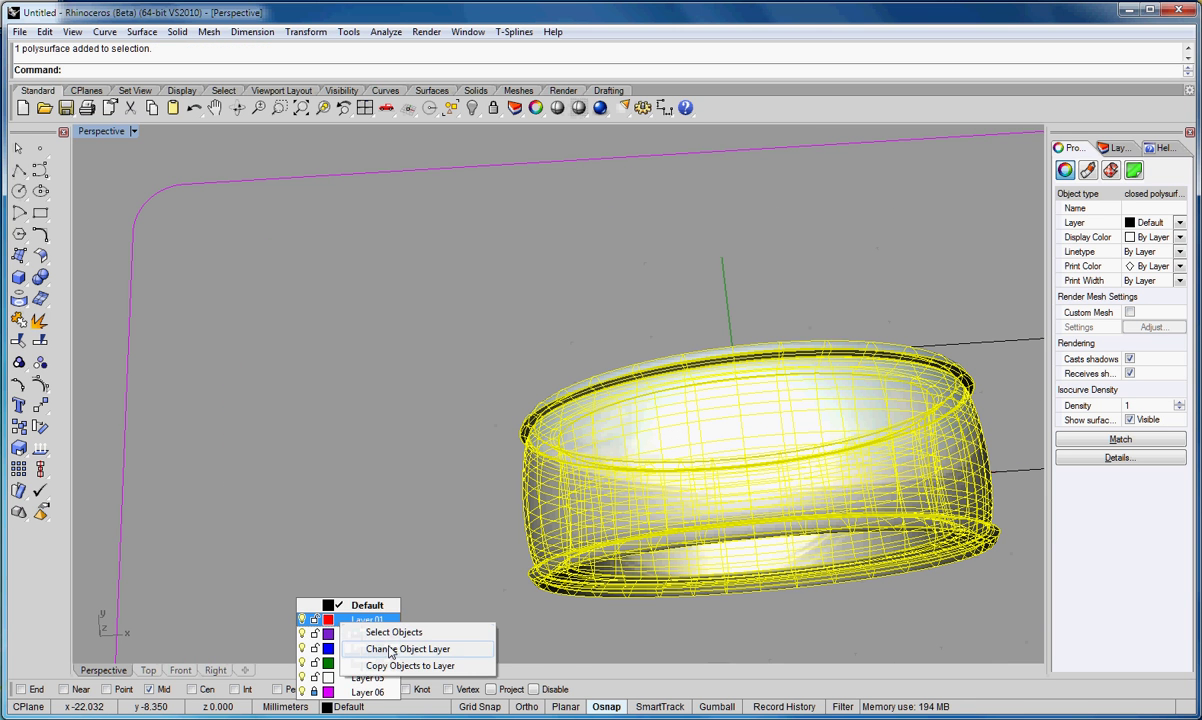
{"action": "left_click", "coordinate": [391, 651]}
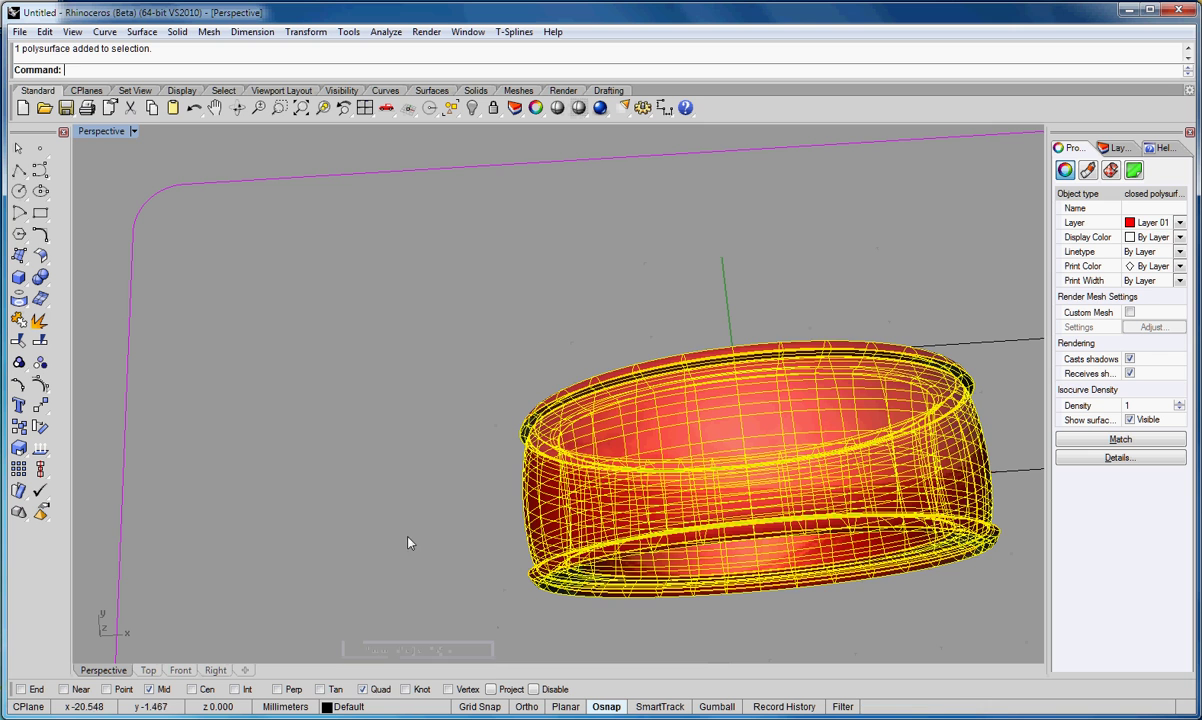
{"action": "left_click", "coordinate": [341, 708]}
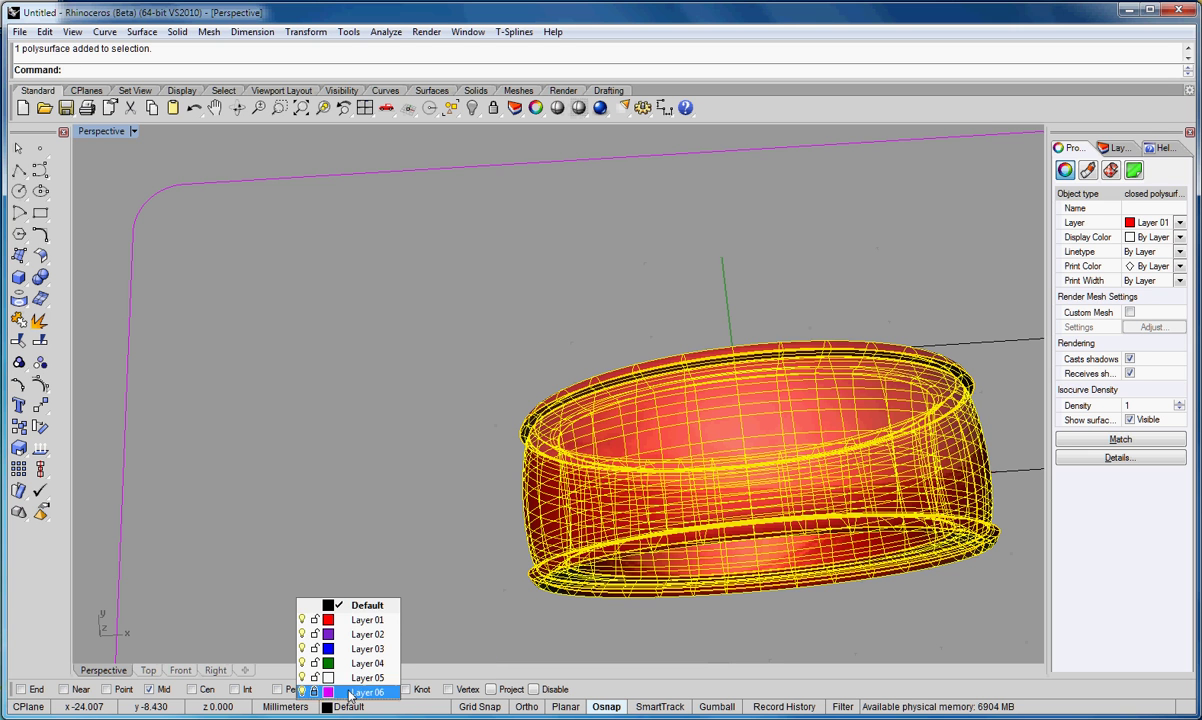
{"action": "left_click", "coordinate": [378, 528]}
Step: Select the flattened UV rectangle's three curves, restore the four-viewport layout, and move them above and clear of the ring in the Top view
{"action": "scroll", "coordinate": [463, 520], "scroll_direction": "down", "scroll_amount": 3}
{"action": "scroll", "coordinate": [465, 539], "scroll_direction": "down", "scroll_amount": 2}
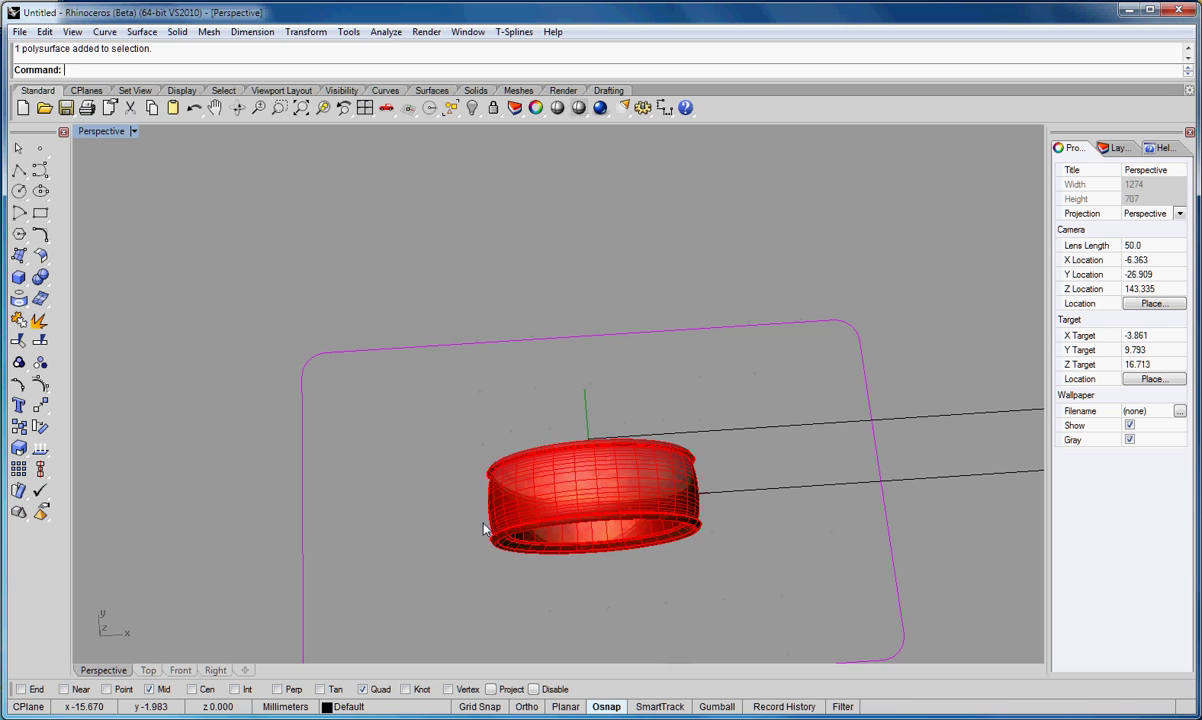
{"action": "right_click_drag", "start_coordinate": [486, 529], "coordinate": [658, 533]}
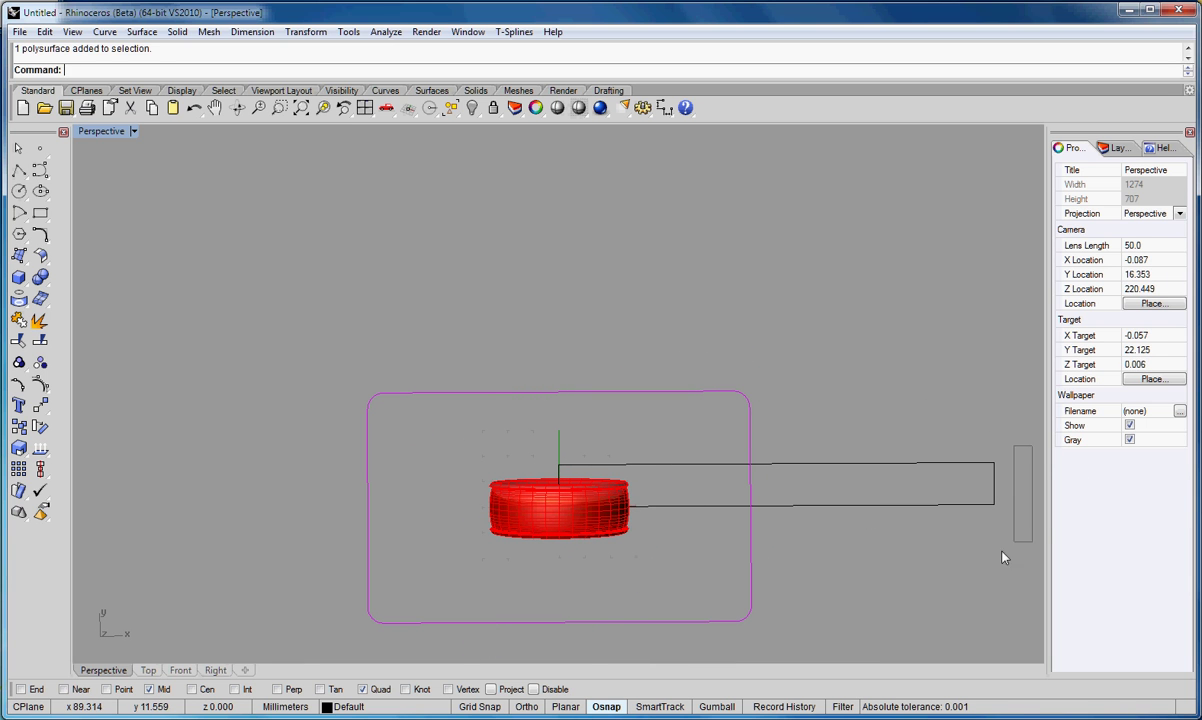
{"action": "left_click_drag", "start_coordinate": [1004, 557], "coordinate": [958, 472]}
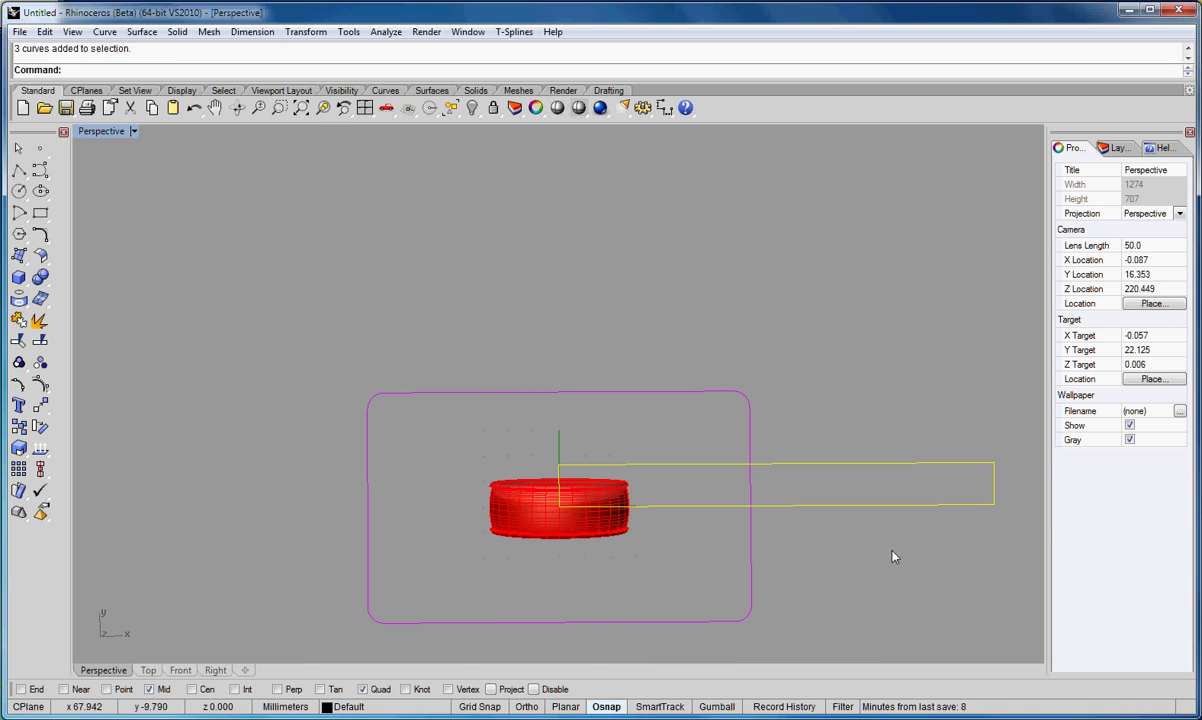
{"action": "double_click", "coordinate": [96, 133]}
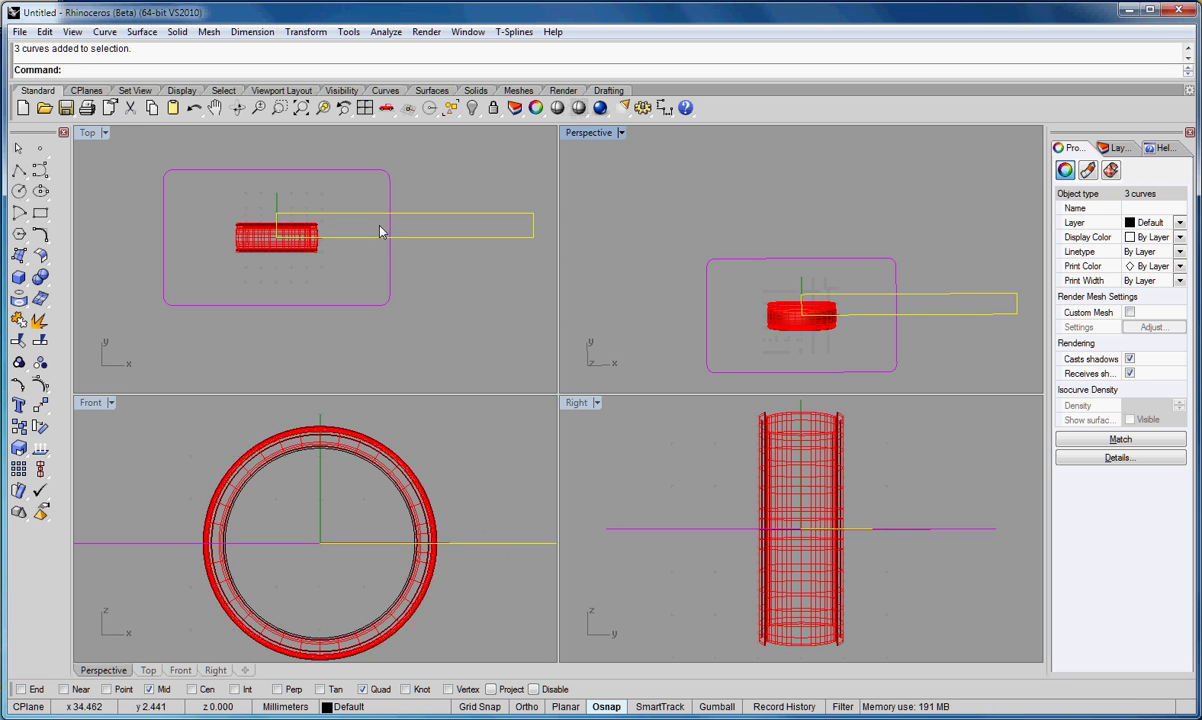
{"action": "left_click_drag", "start_coordinate": [377, 213], "coordinate": [303, 183]}
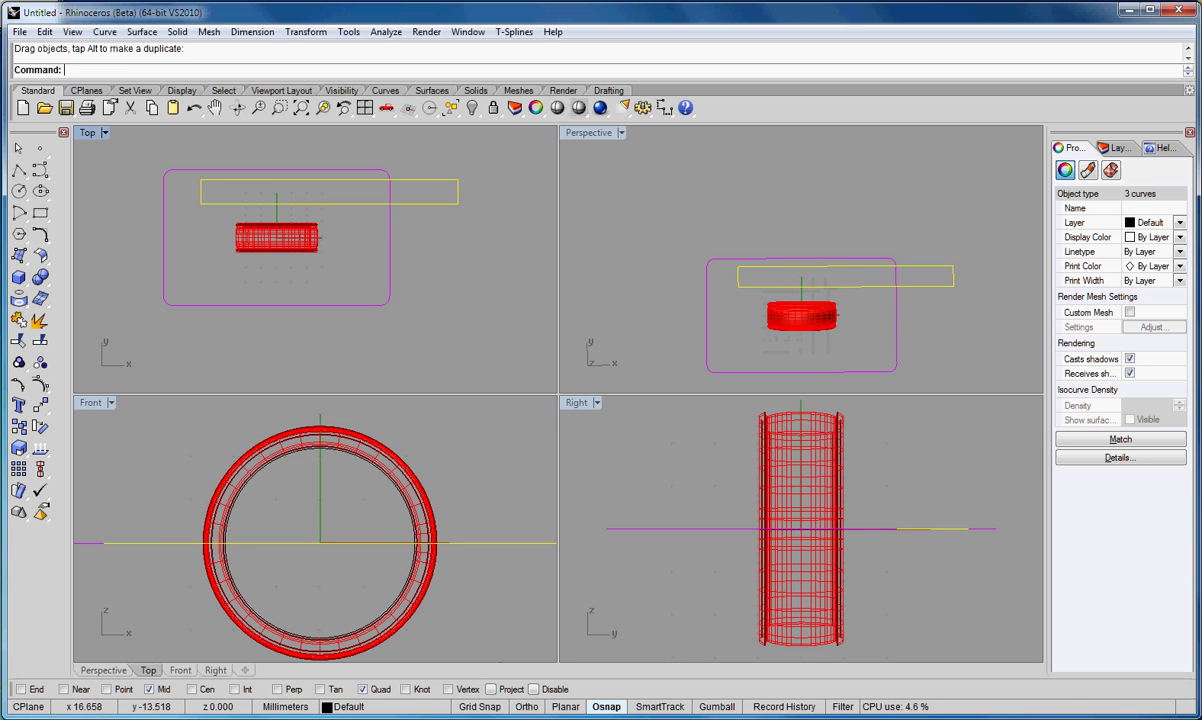
Step: Make Layer 03 the current layer and deselect the flattened rectangle's curves
{"action": "right_click", "coordinate": [350, 708]}
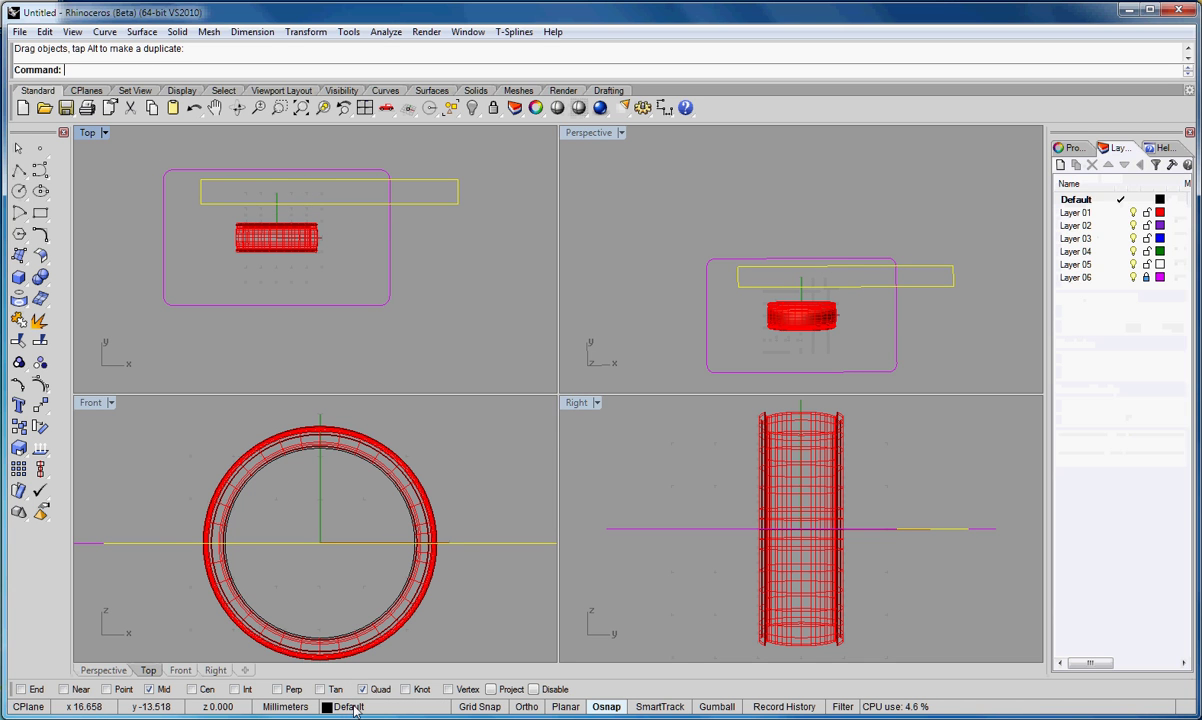
{"action": "left_click", "coordinate": [350, 708]}
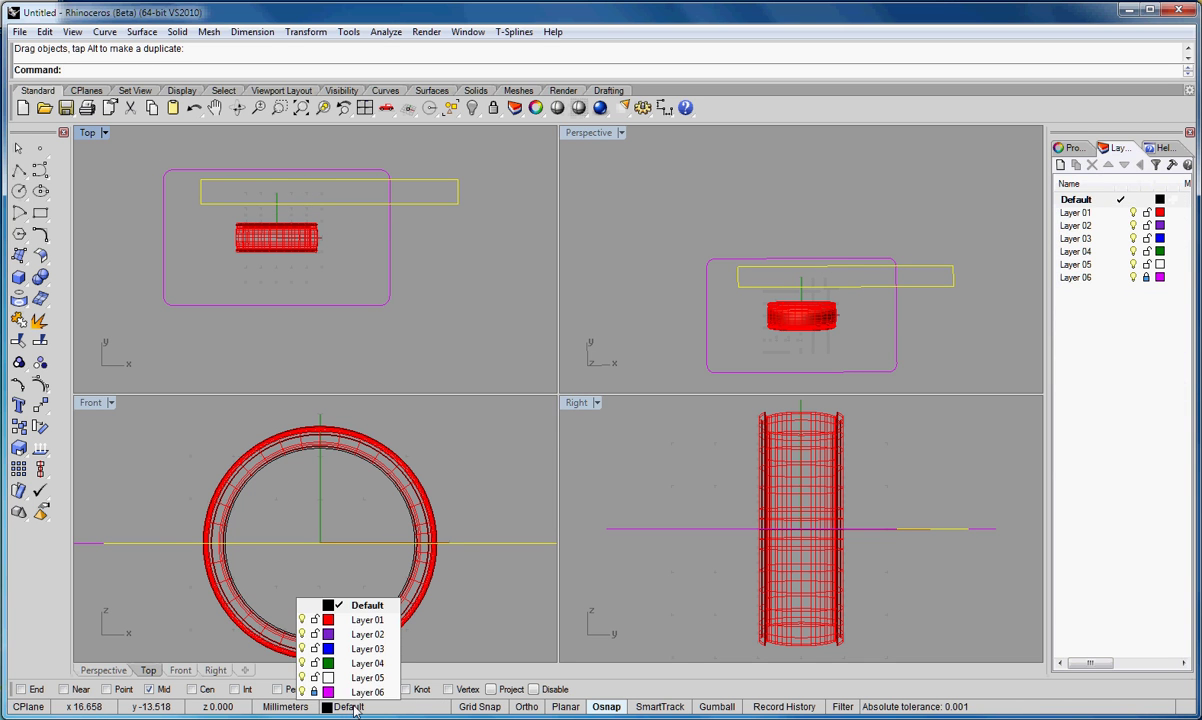
{"action": "left_click", "coordinate": [365, 648]}
{"action": "left_click", "coordinate": [437, 303]}
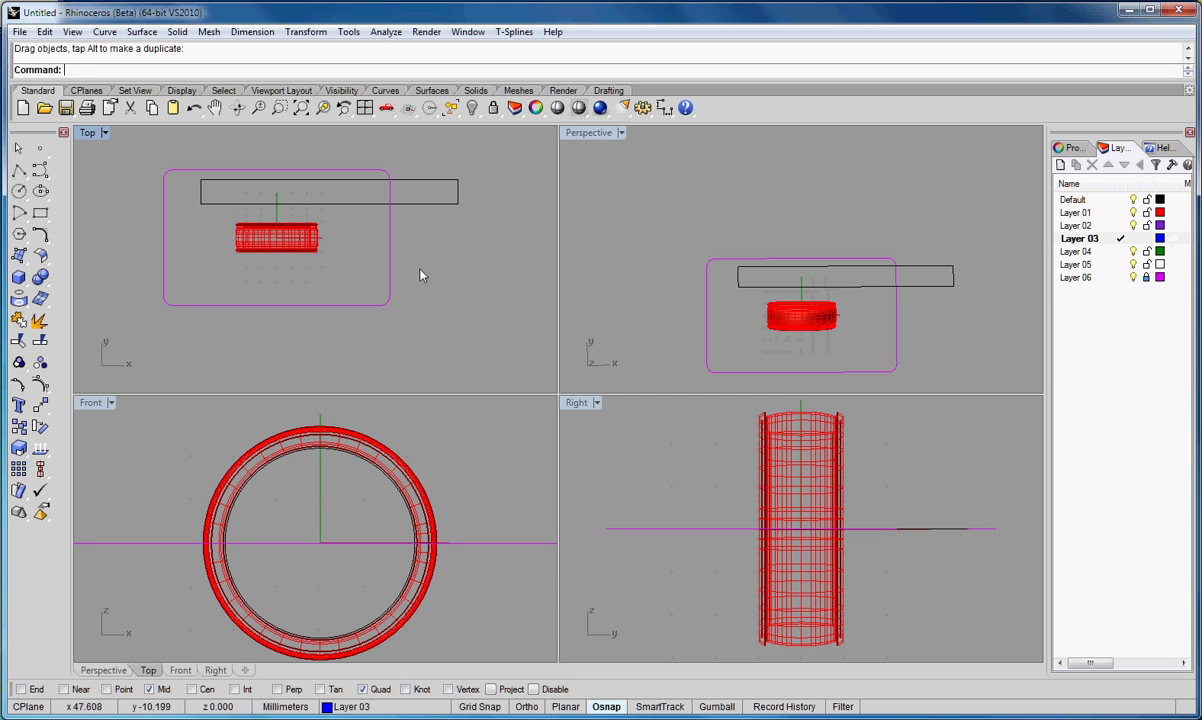
Step: Delete the duplicate single curves lying over the flattened rectangle's two long edges, keeping the closed rectangle
{"action": "right_click_drag", "start_coordinate": [421, 271], "coordinate": [395, 362]}
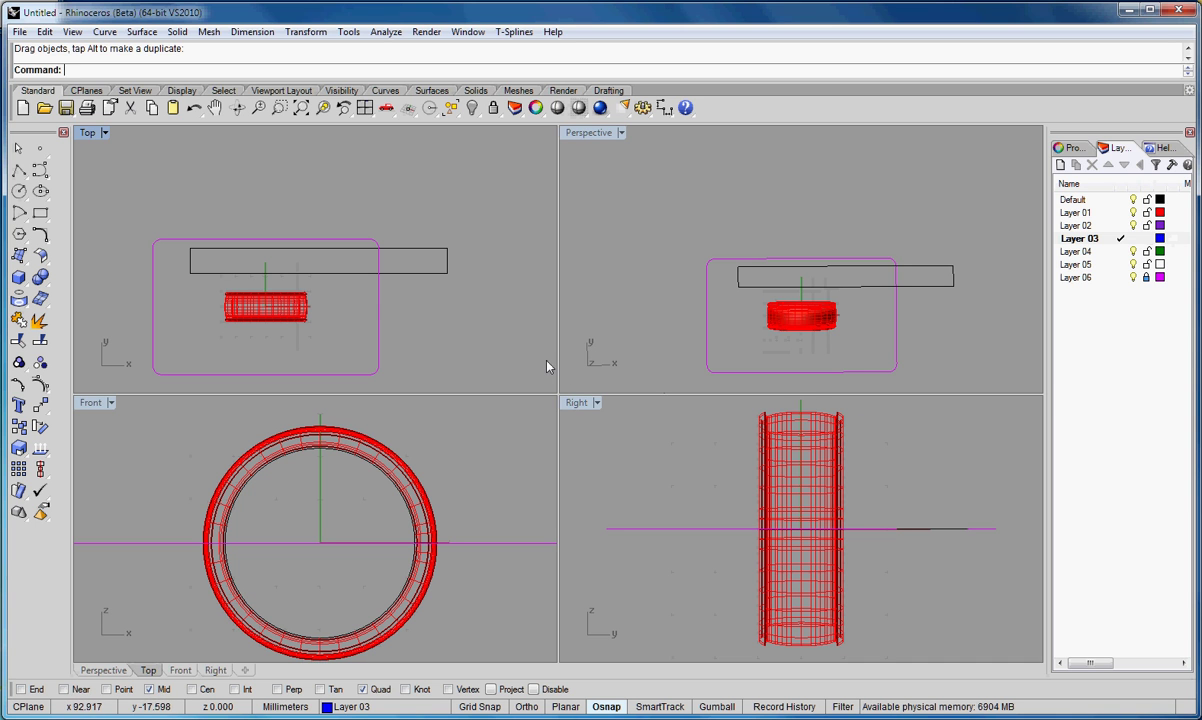
{"action": "scroll", "coordinate": [283, 238], "scroll_direction": "up", "scroll_amount": 2}
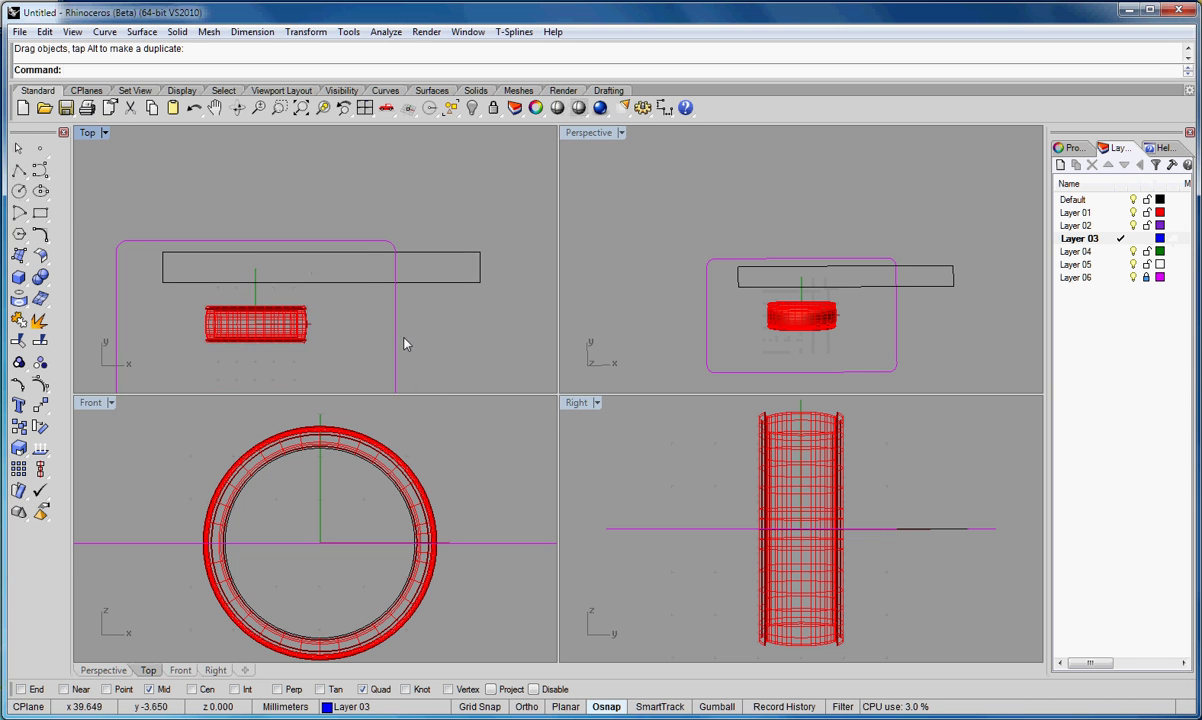
{"action": "right_click_drag", "start_coordinate": [405, 344], "coordinate": [388, 335]}
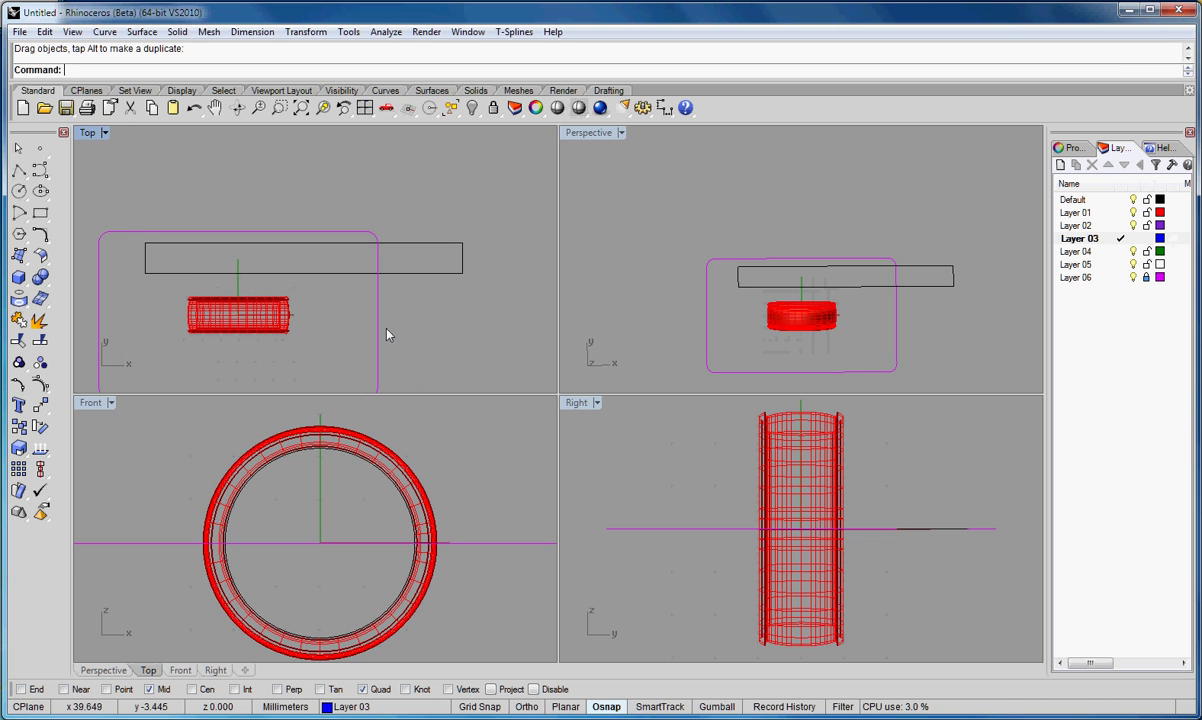
{"action": "left_click", "coordinate": [407, 274]}
{"action": "left_click", "coordinate": [450, 323]}
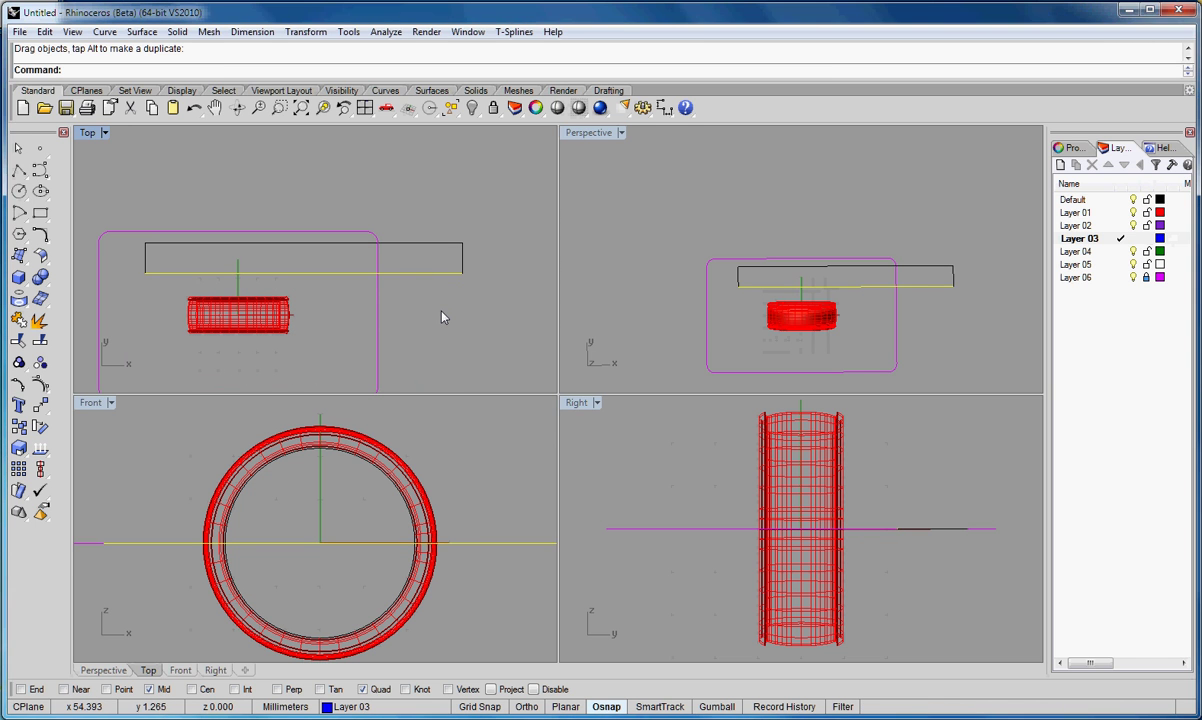
{"action": "key", "text": "Delete"}
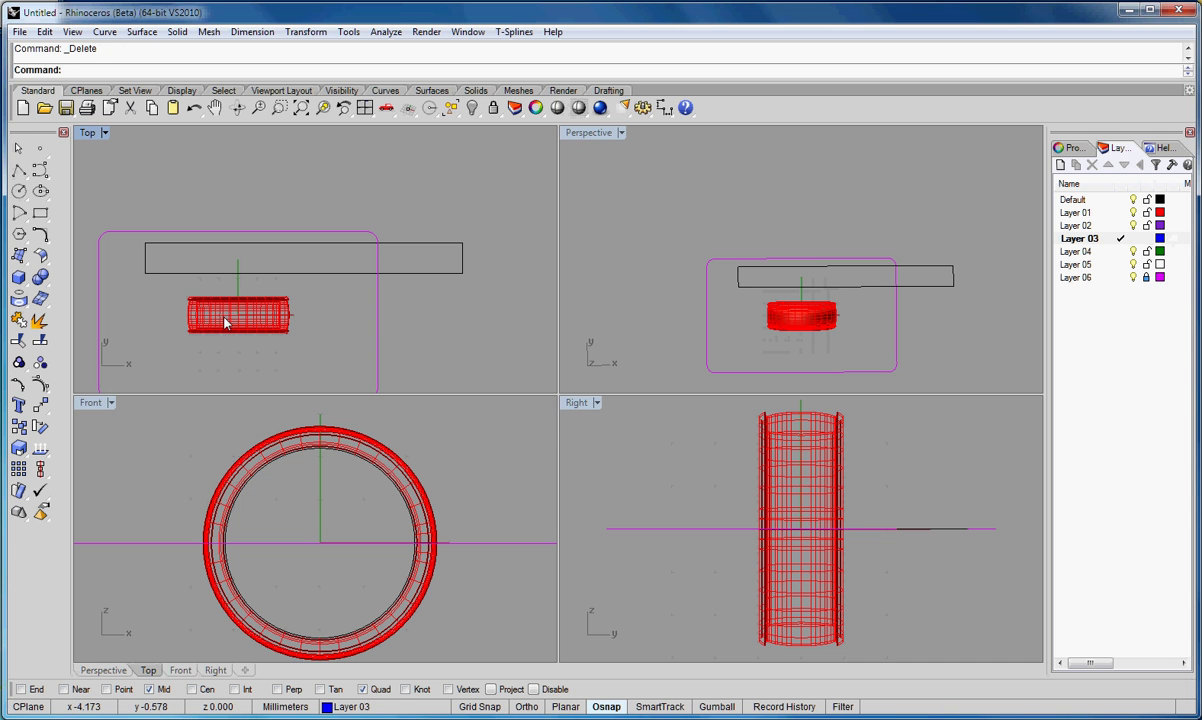
{"action": "left_click", "coordinate": [416, 243]}
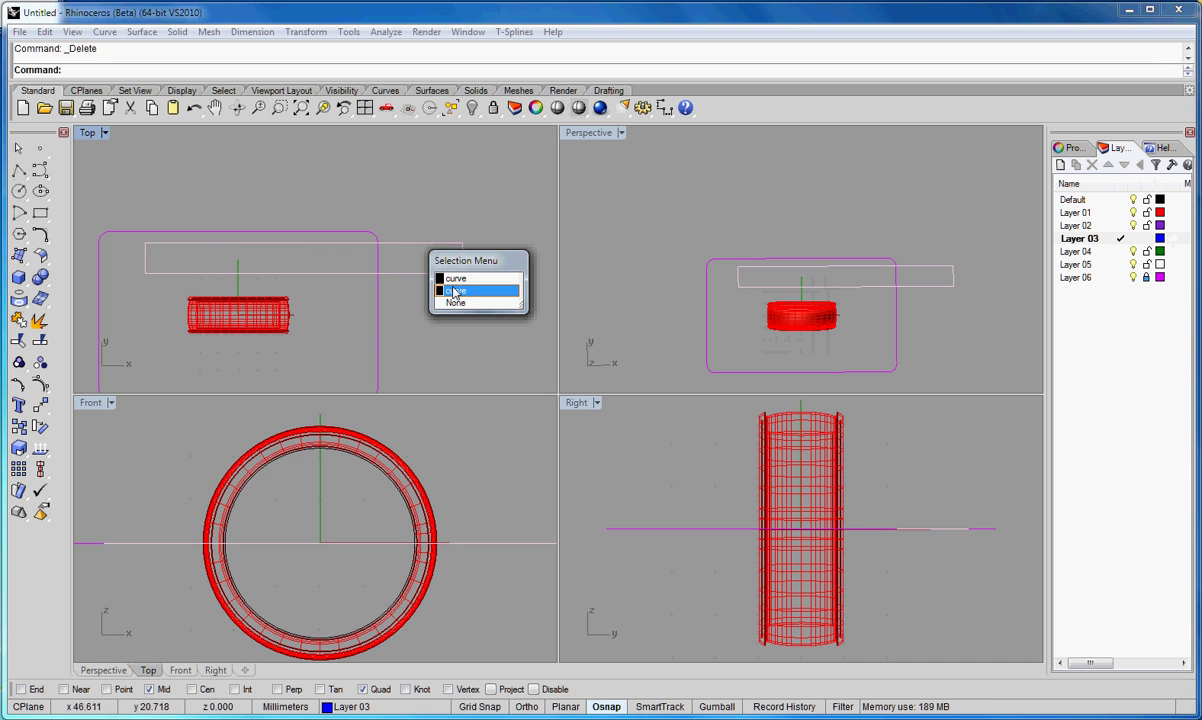
{"action": "left_click", "coordinate": [455, 279]}
{"action": "key", "text": "Escape"}
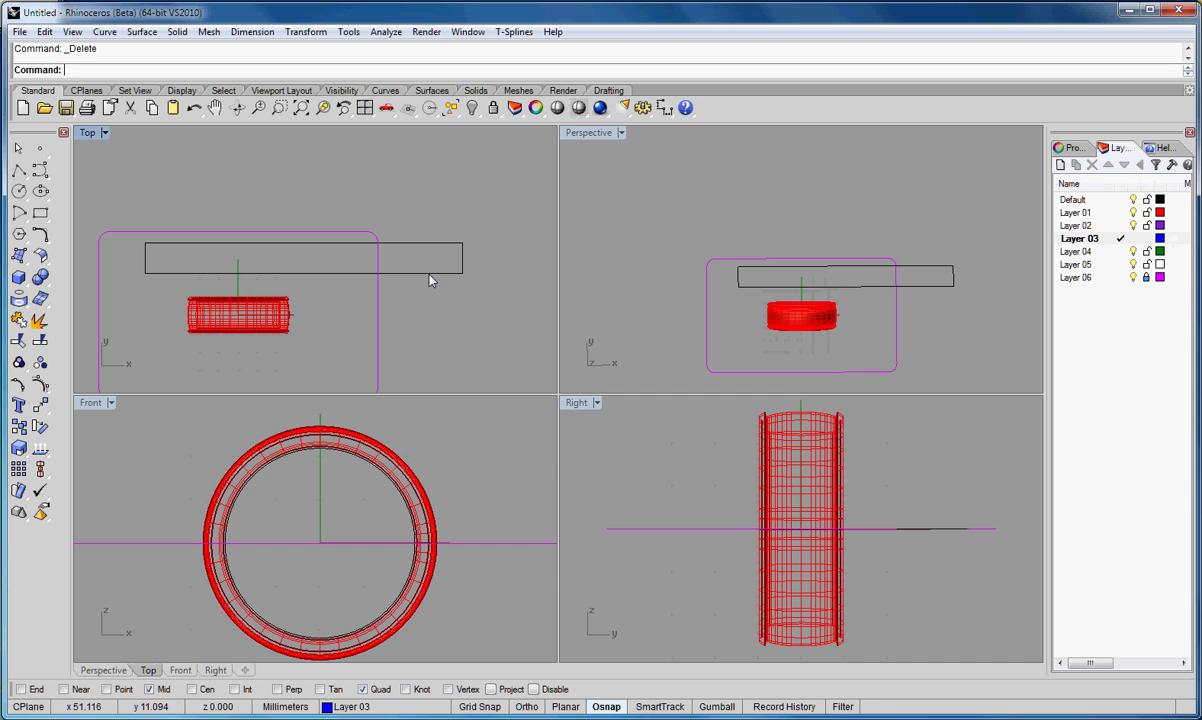
Step: Try filling the flattened closed rectangle with a planar curves surface, and undo that surface
{"action": "right_click_drag", "start_coordinate": [418, 200], "coordinate": [476, 194]}
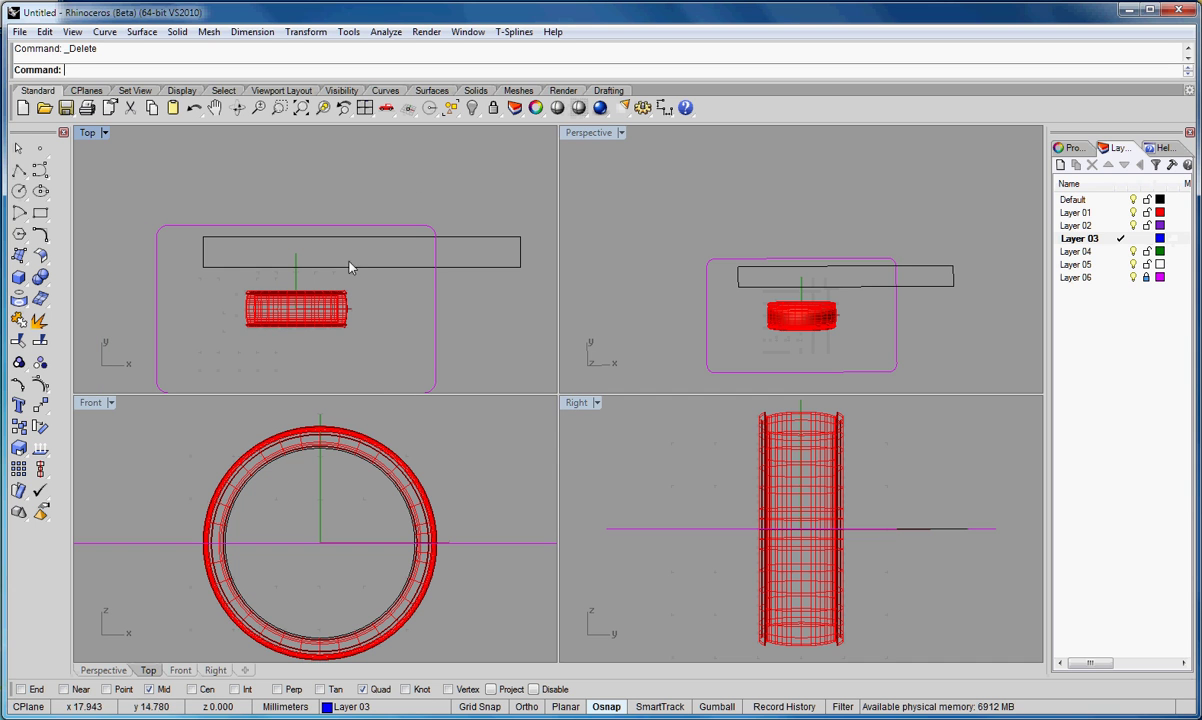
{"action": "left_click", "coordinate": [277, 267]}
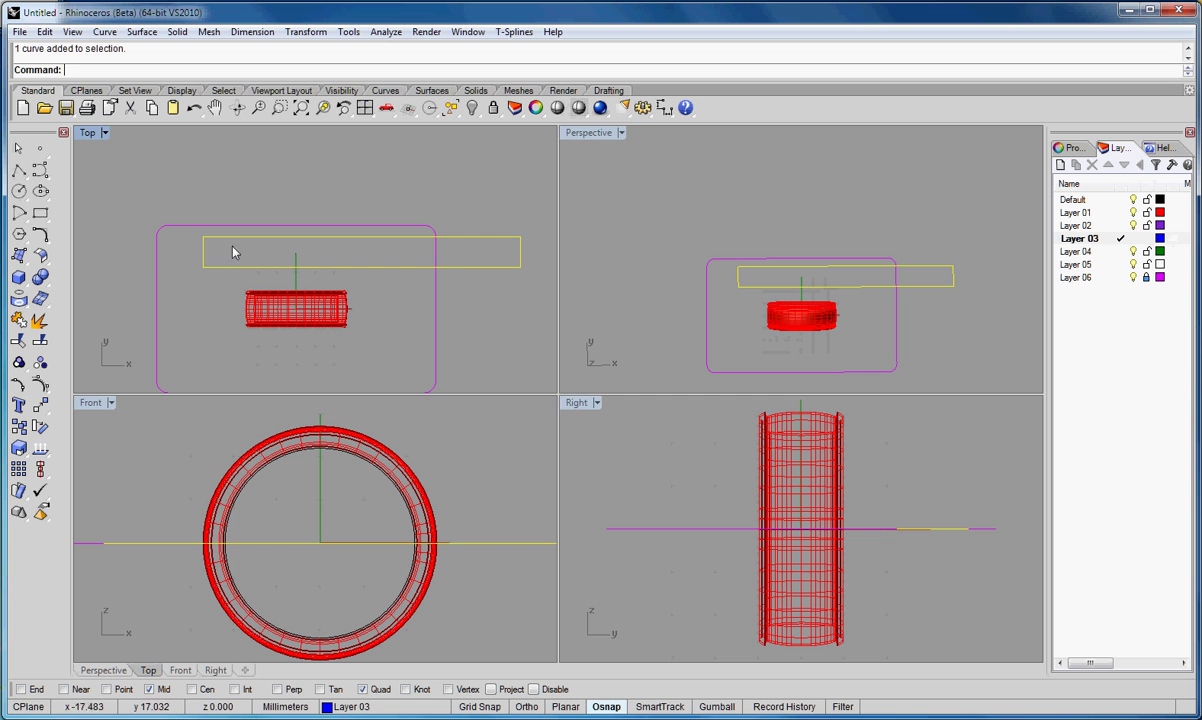
{"action": "right_click_drag", "start_coordinate": [346, 236], "coordinate": [367, 188]}
{"action": "left_click", "coordinate": [105, 31]}
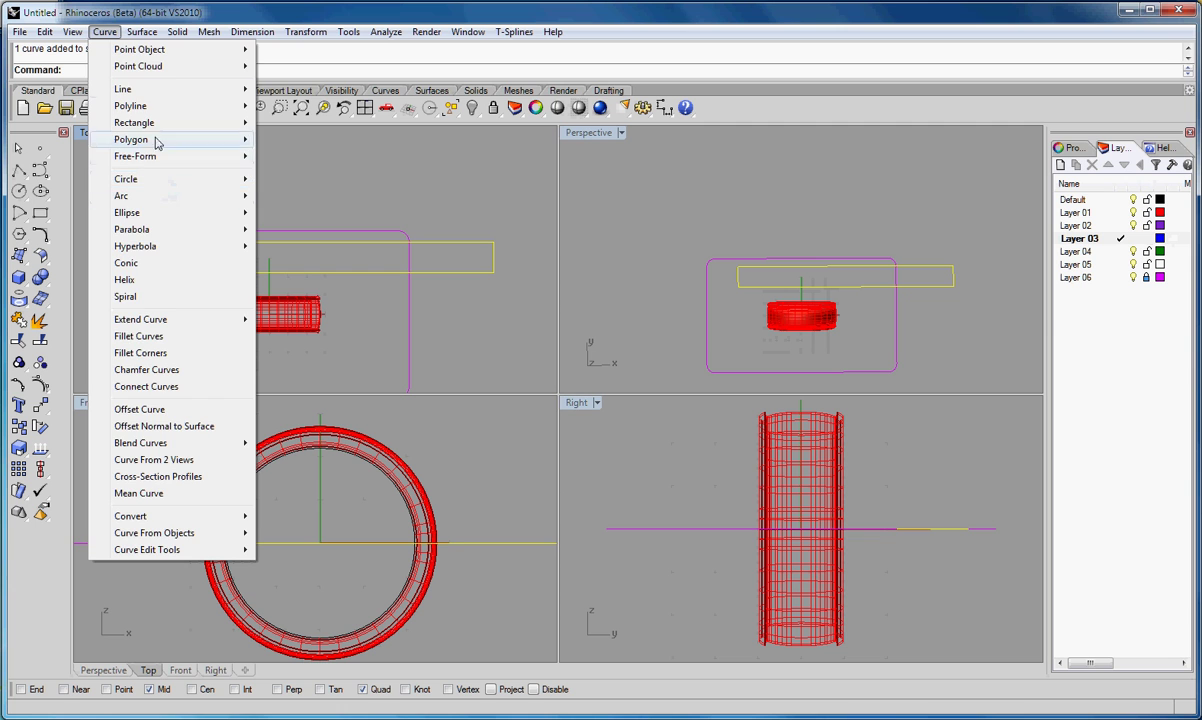
{"action": "mouse_move", "coordinate": [141, 31]}
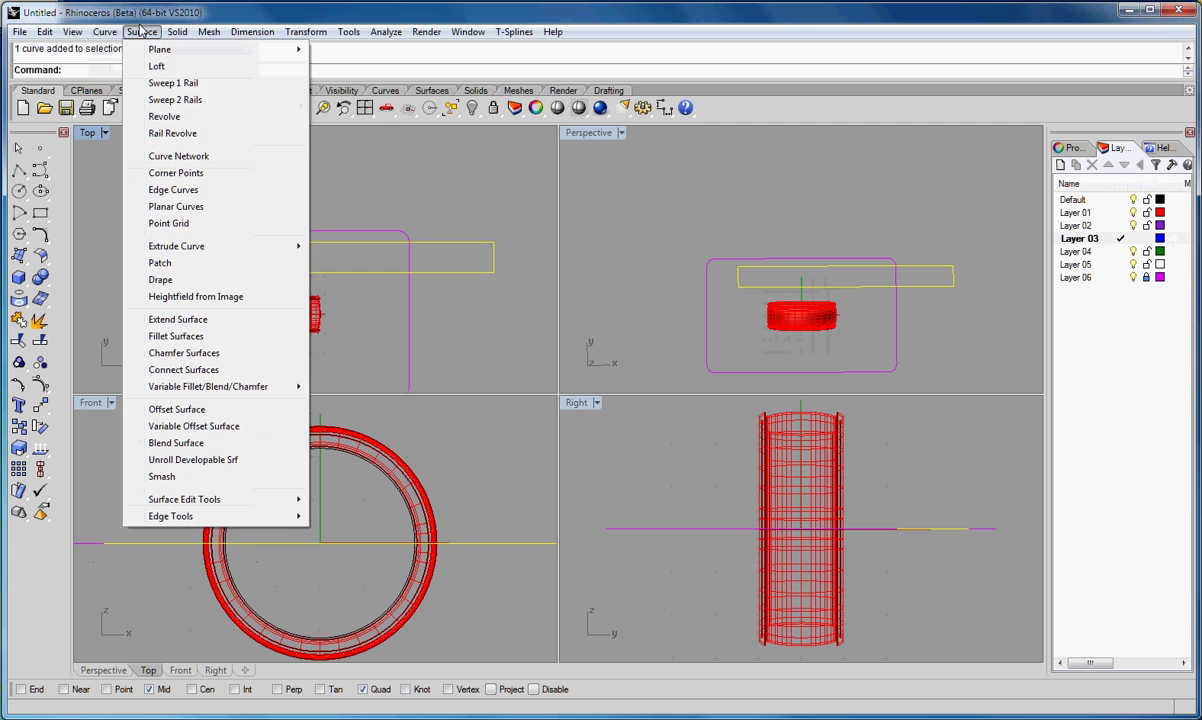
{"action": "left_click", "coordinate": [183, 207]}
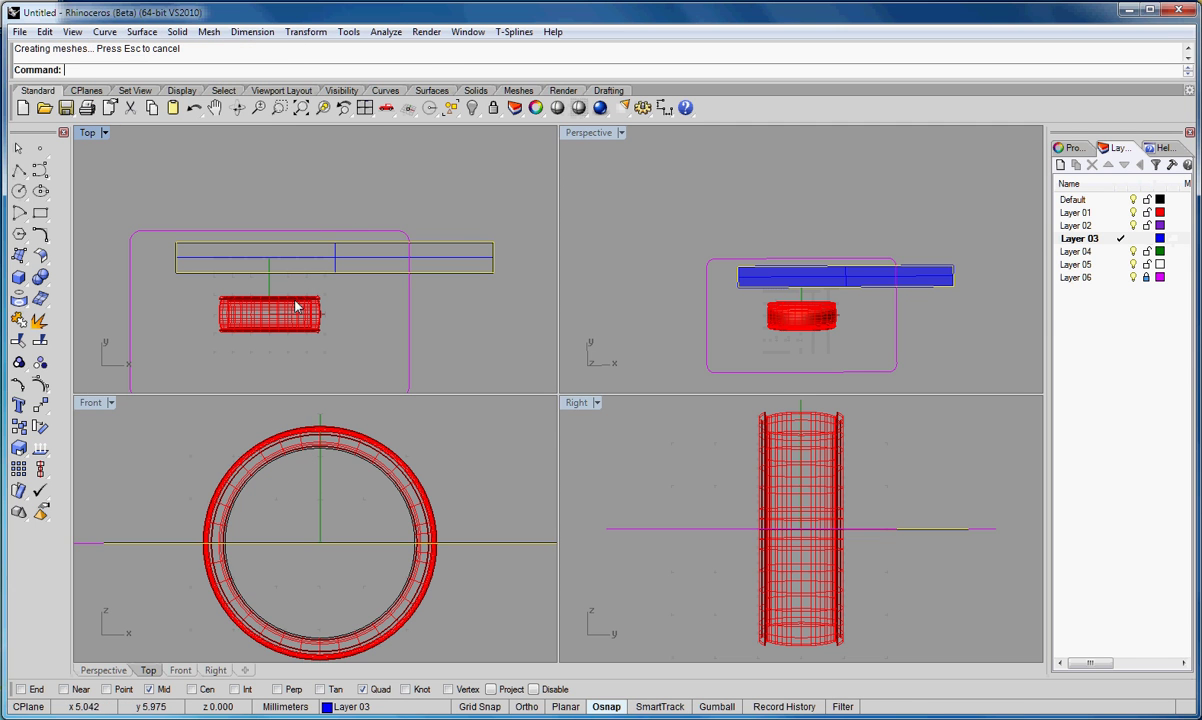
{"action": "left_click", "coordinate": [194, 107]}
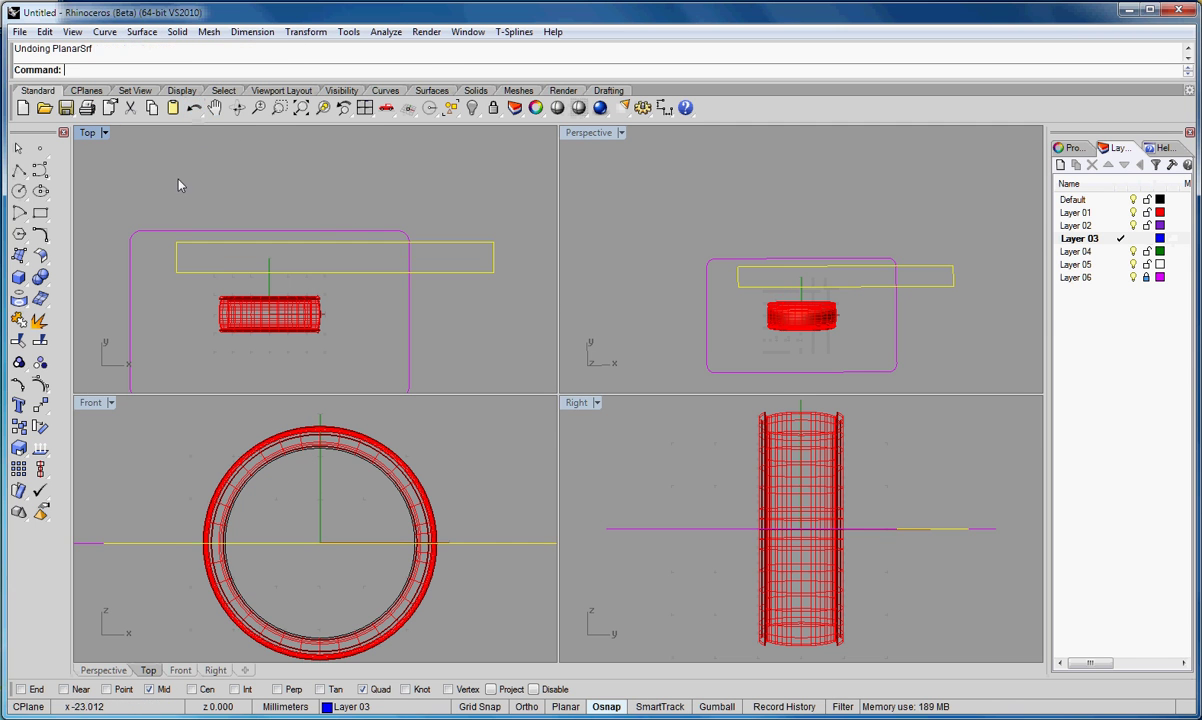
Step: Explode the flattened rectangle into separate edge curves
{"action": "left_click", "coordinate": [40, 298]}
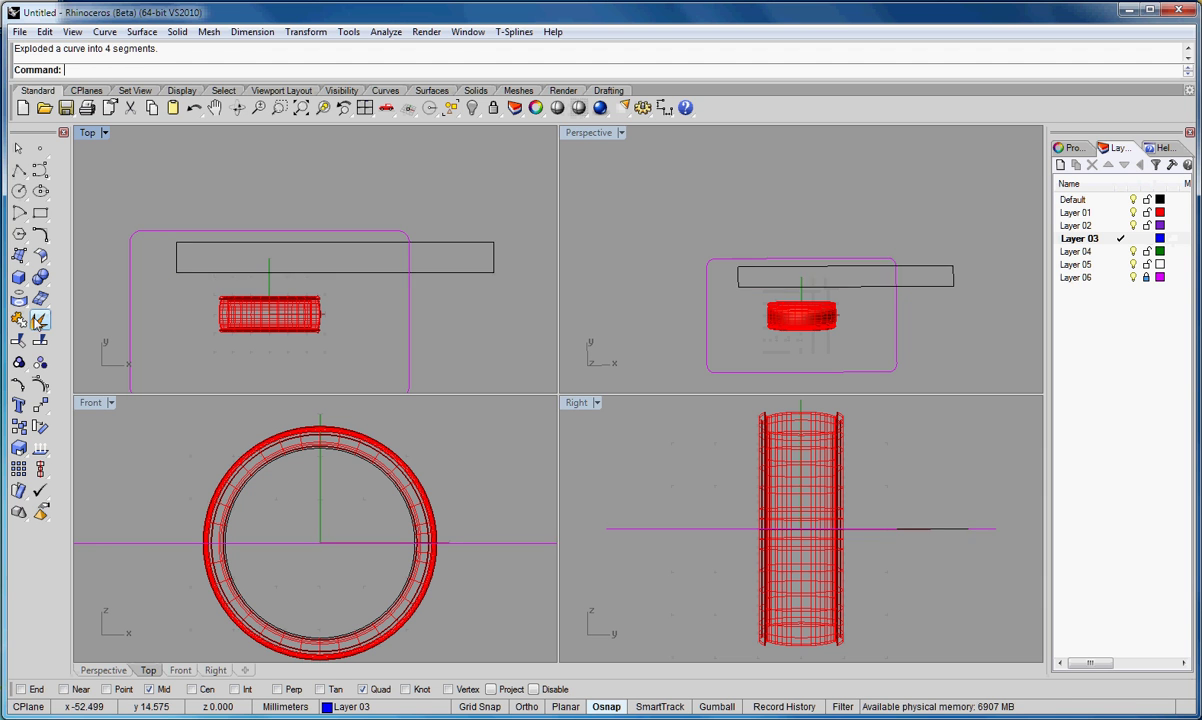
{"action": "left_click", "coordinate": [141, 33]}
{"action": "left_click", "coordinate": [215, 99]}
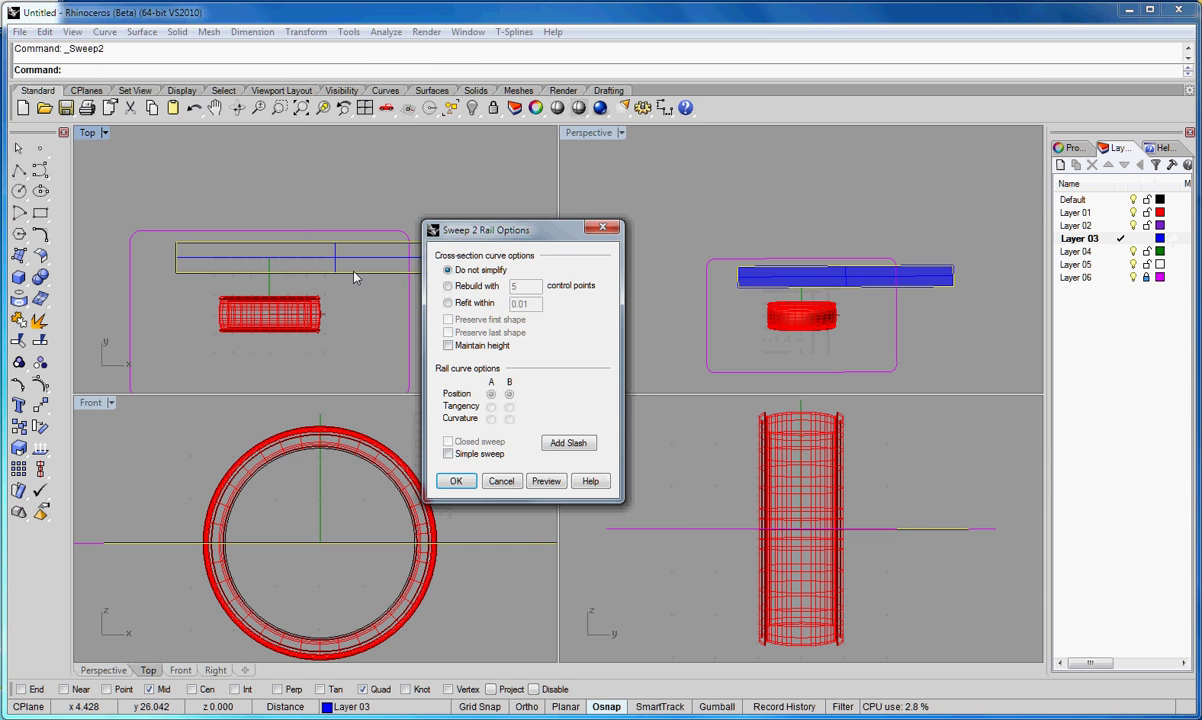
{"action": "left_click", "coordinate": [501, 482]}
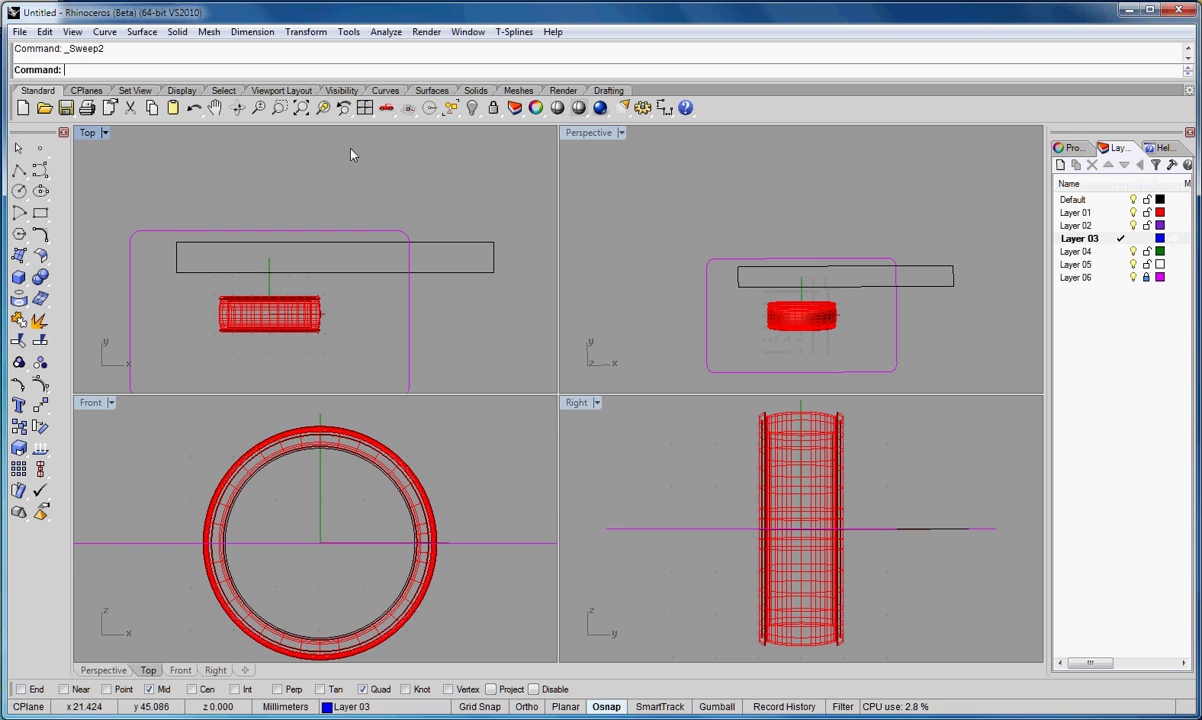
Step: Build a flat strip surface with Sweep 2 Rails, using the rectangle's long edges as rails and both short edges as cross sections, without simplifying
{"action": "left_click", "coordinate": [138, 32]}
{"action": "left_click", "coordinate": [180, 100]}
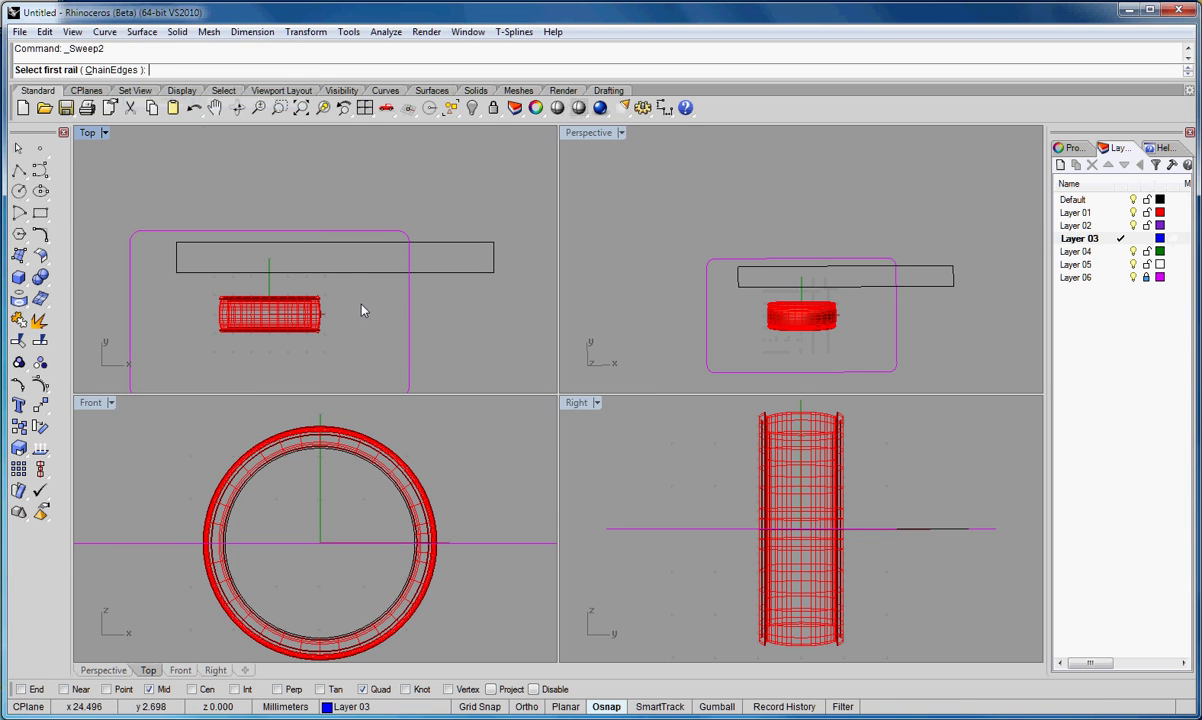
{"action": "left_click", "coordinate": [358, 271]}
{"action": "left_click", "coordinate": [340, 243]}
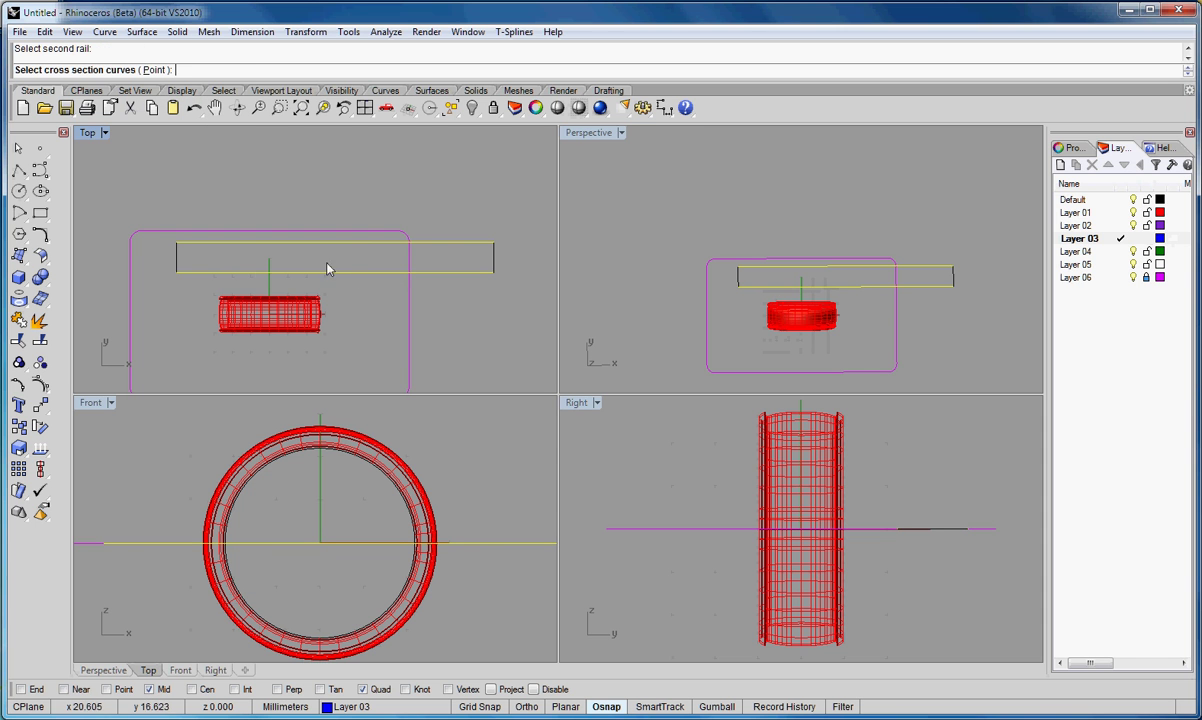
{"action": "left_click", "coordinate": [179, 262]}
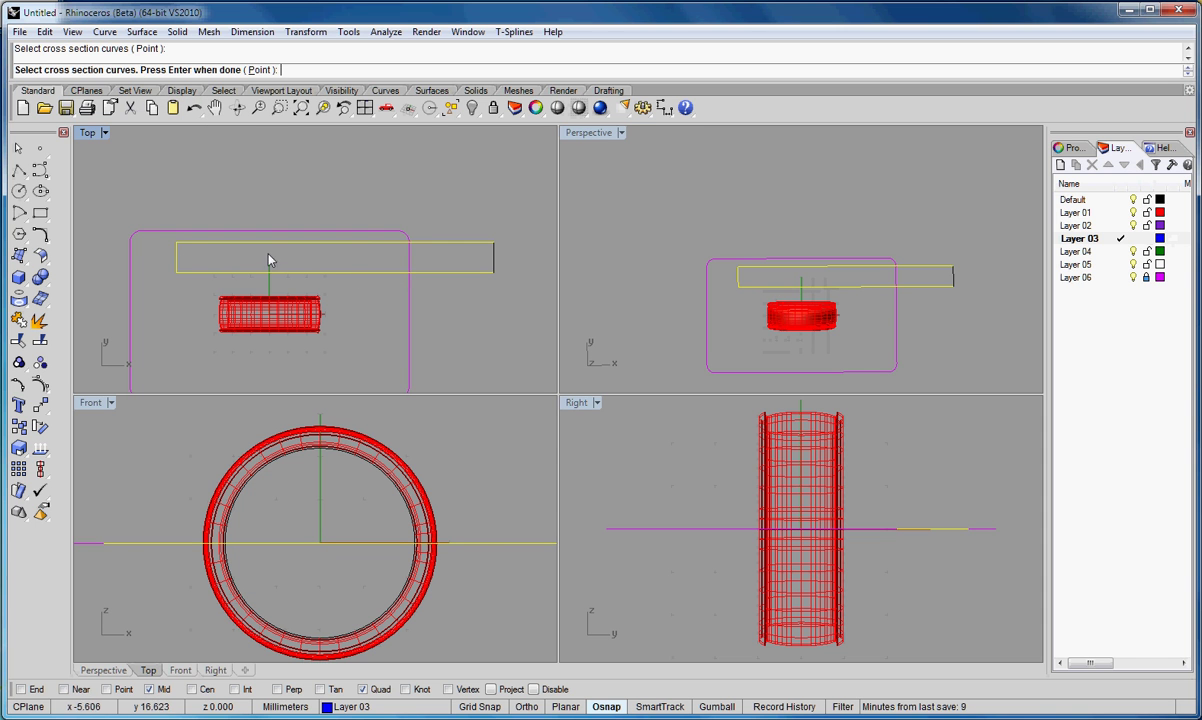
{"action": "left_click", "coordinate": [493, 265]}
{"action": "key", "text": "Return"}
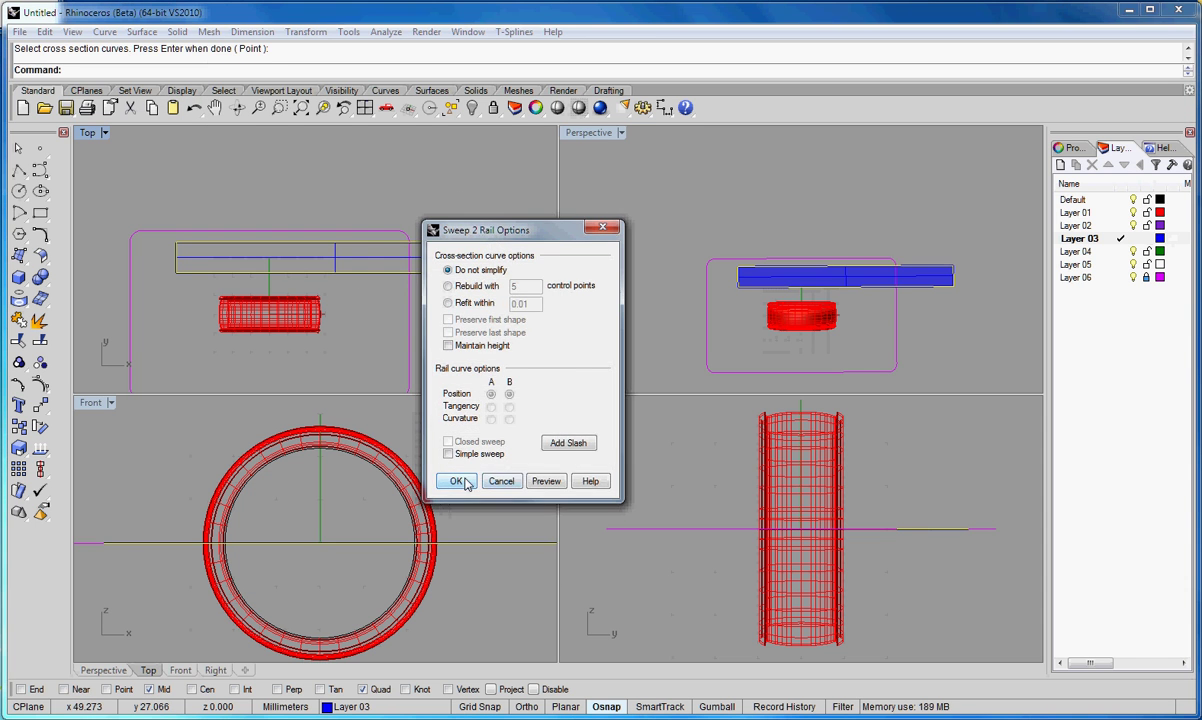
{"action": "left_click", "coordinate": [458, 481]}
{"action": "right_click_drag", "start_coordinate": [329, 192], "coordinate": [357, 166]}
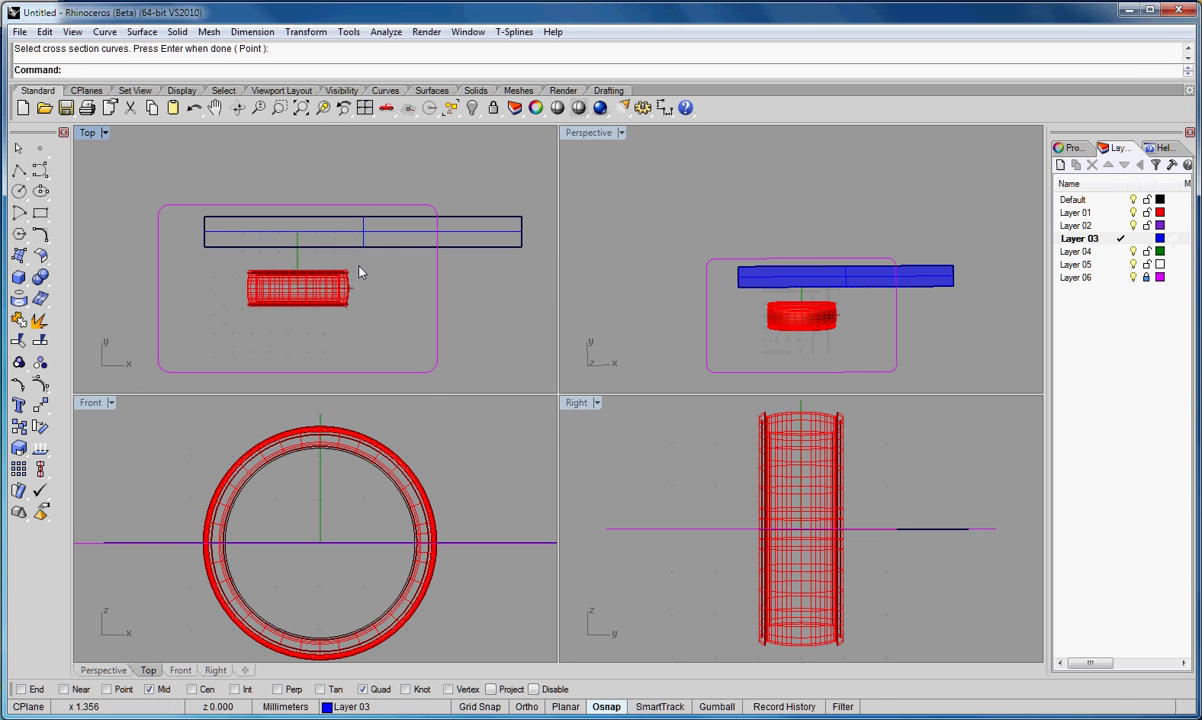
{"action": "right_click_drag", "start_coordinate": [479, 308], "coordinate": [436, 322]}
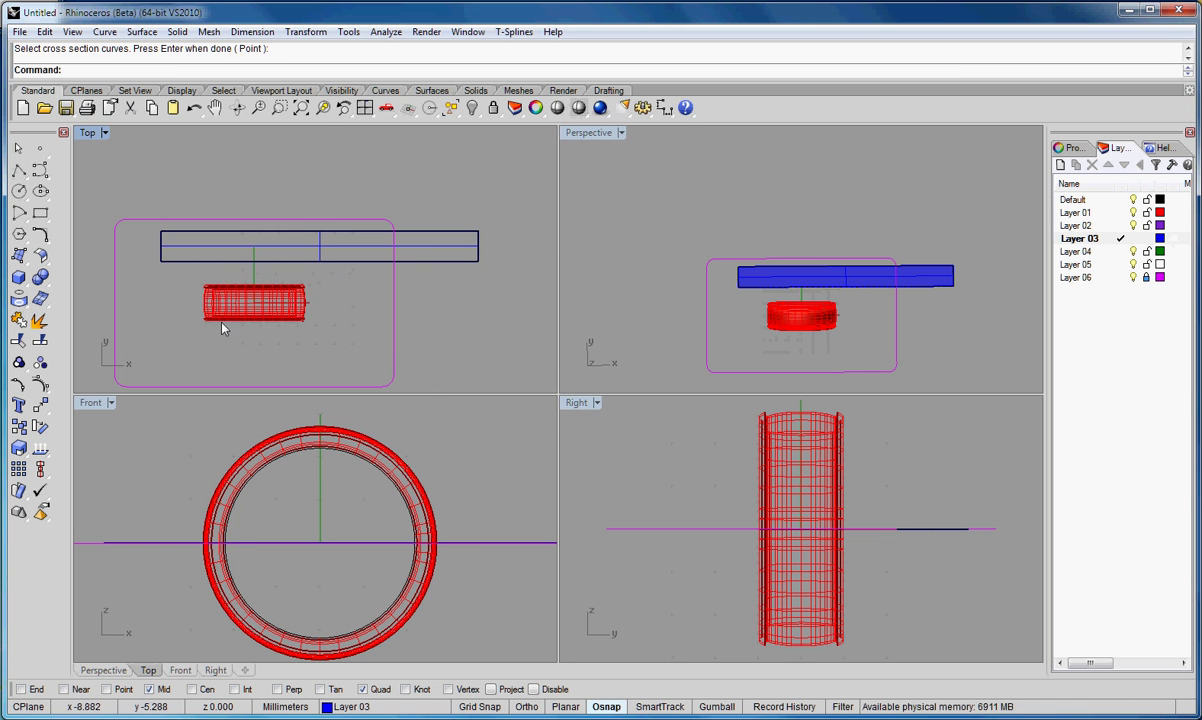
{"action": "left_click", "coordinate": [245, 303]}
{"action": "left_click", "coordinate": [439, 320]}
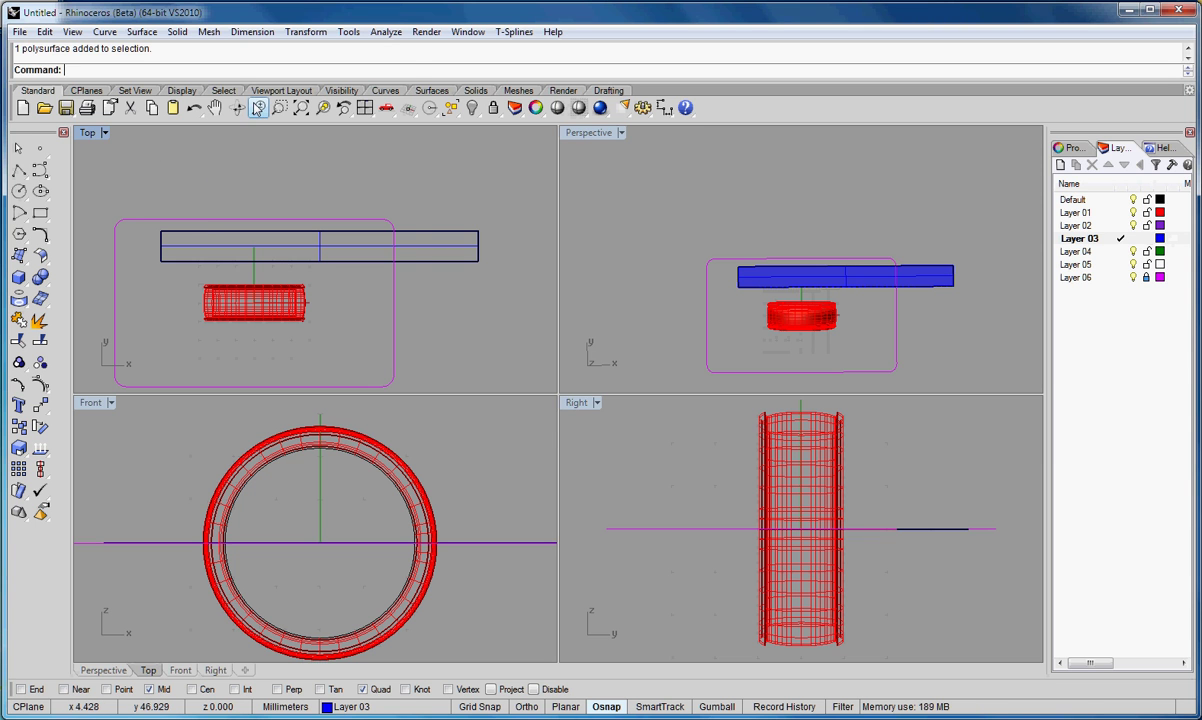
Step: Enable End object snap and place a vertical linear dimension beside the flat strip's left short edge in the Top view
{"action": "left_click", "coordinate": [242, 31]}
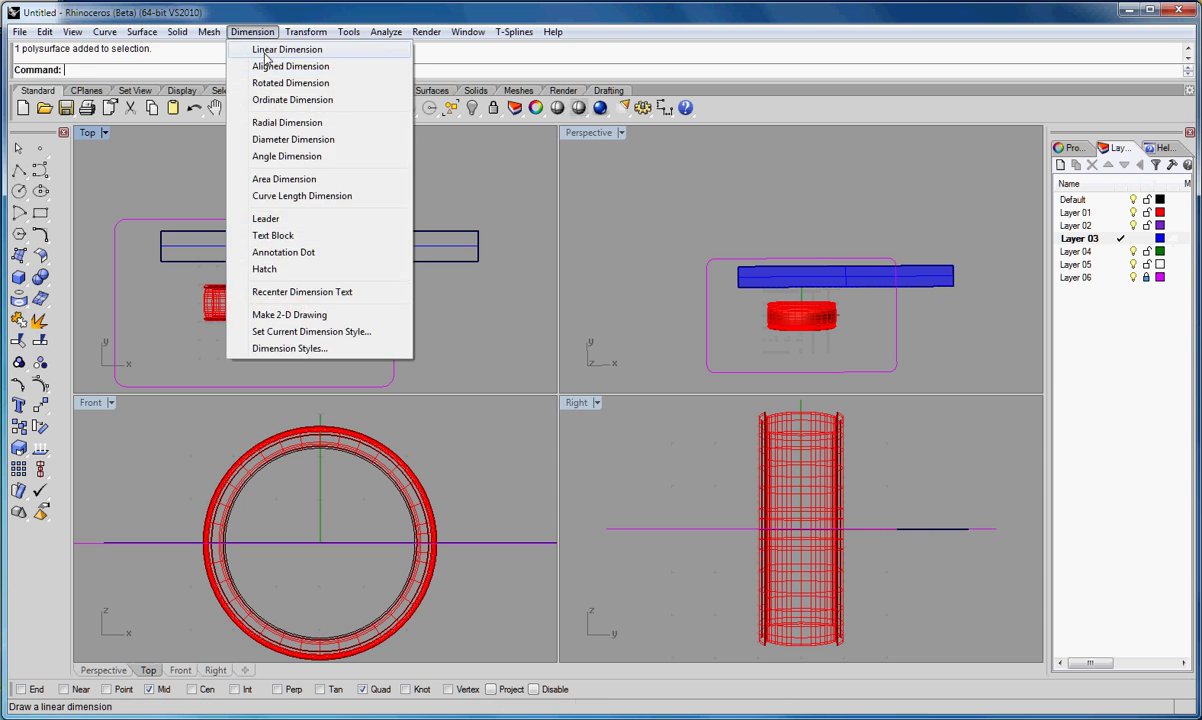
{"action": "left_click", "coordinate": [267, 50]}
{"action": "scroll", "coordinate": [125, 178], "scroll_direction": "up", "scroll_amount": 3}
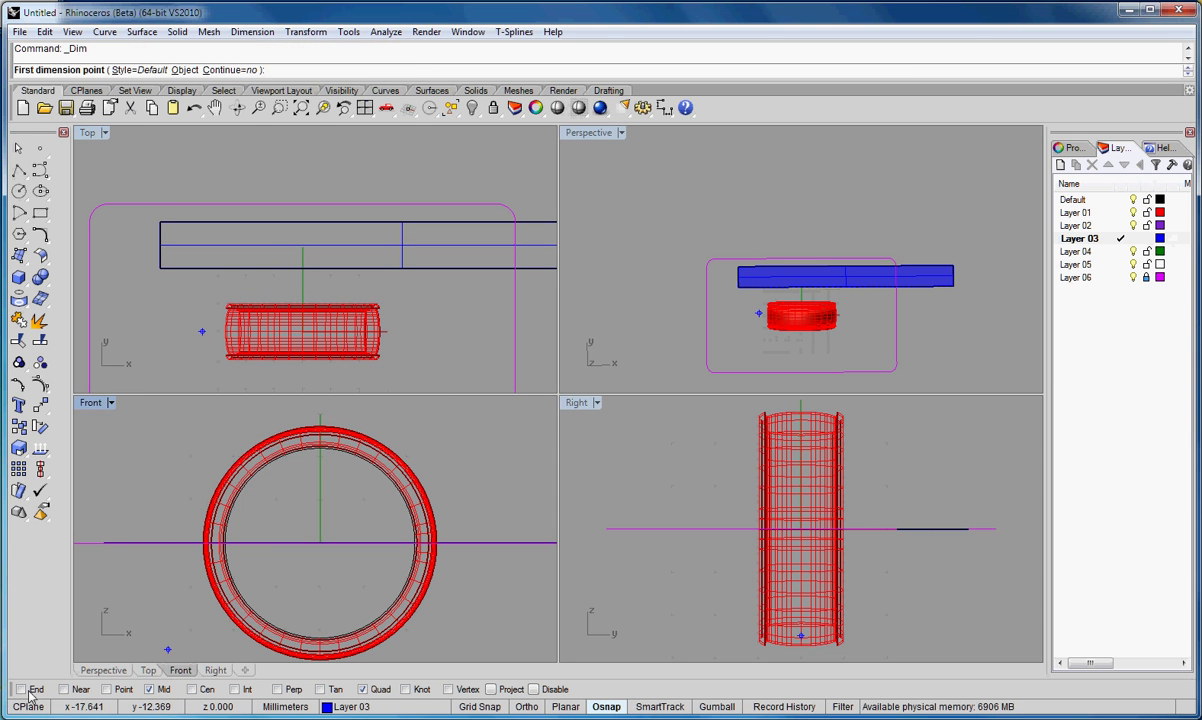
{"action": "left_click", "coordinate": [160, 267]}
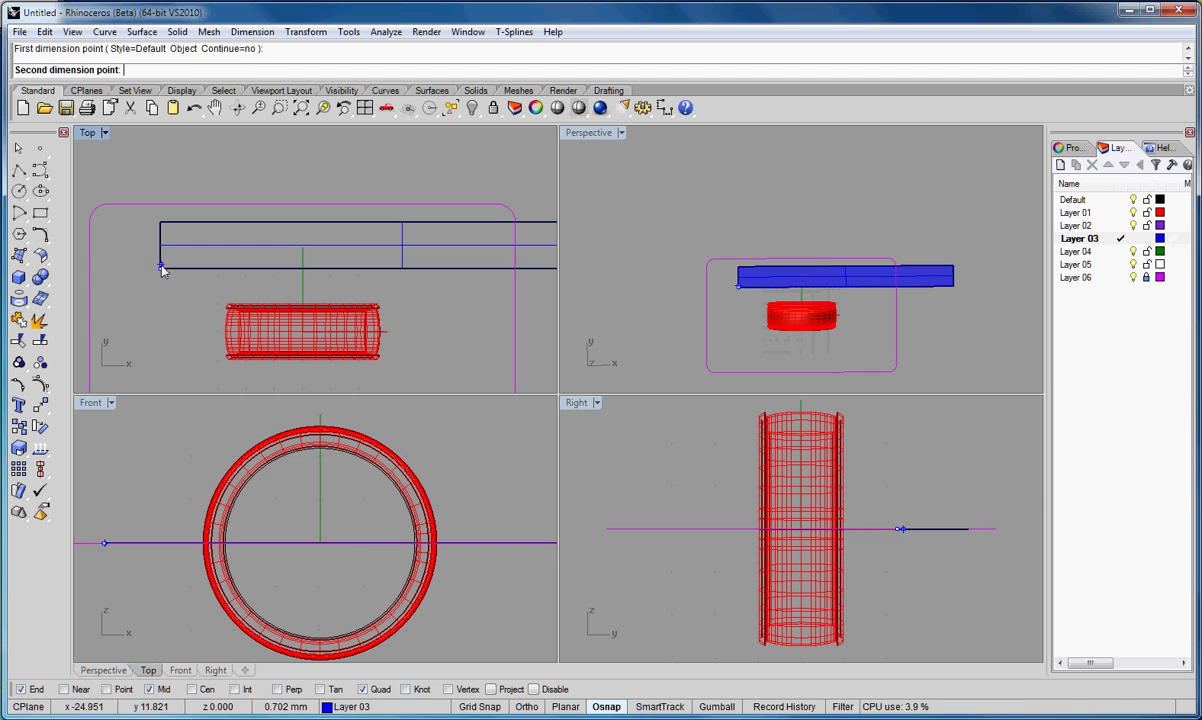
{"action": "left_click", "coordinate": [160, 220]}
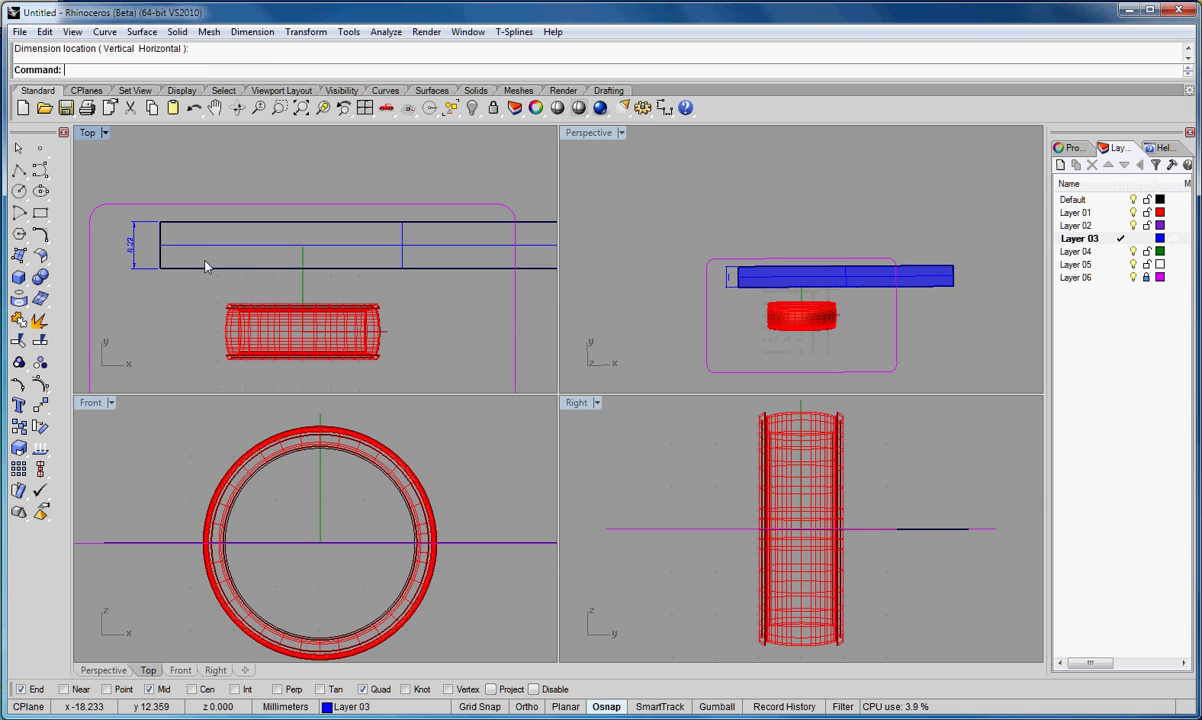
{"action": "left_click", "coordinate": [192, 244]}
{"action": "scroll", "coordinate": [185, 294], "scroll_direction": "down", "scroll_amount": 4}
Step: Add a horizontal linear dimension above the flat strip, spanning its full length between the upper corners
{"action": "right_click", "coordinate": [200, 284]}
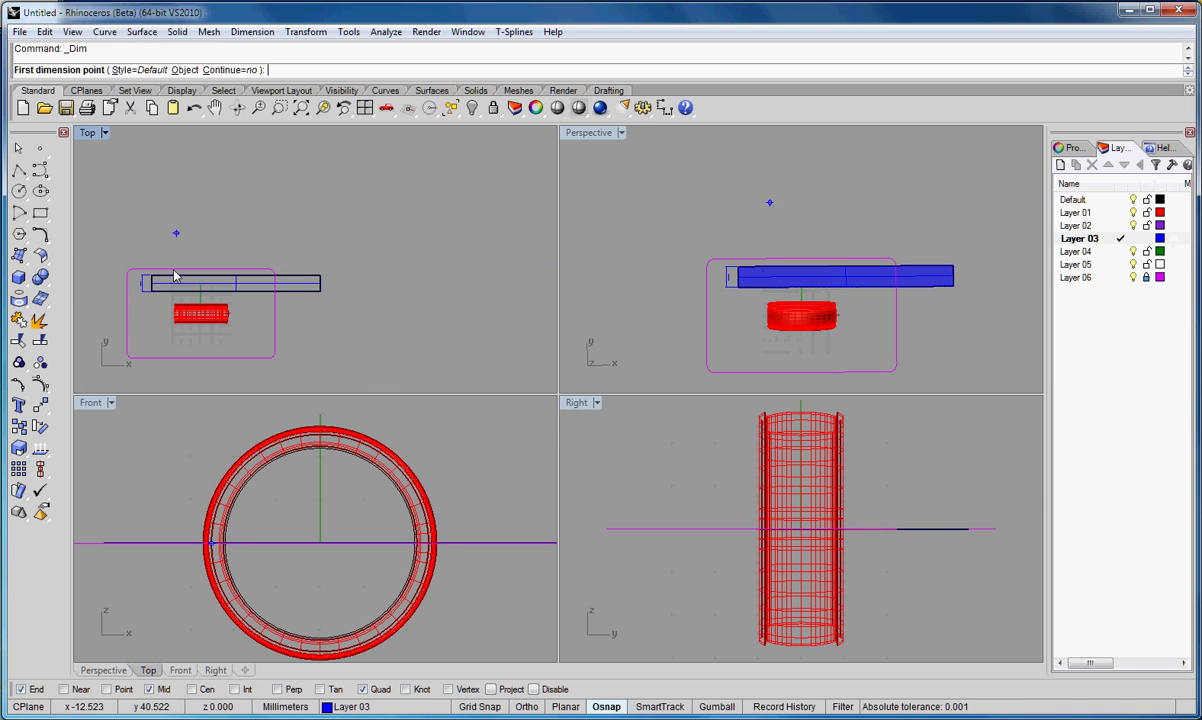
{"action": "left_click", "coordinate": [153, 278]}
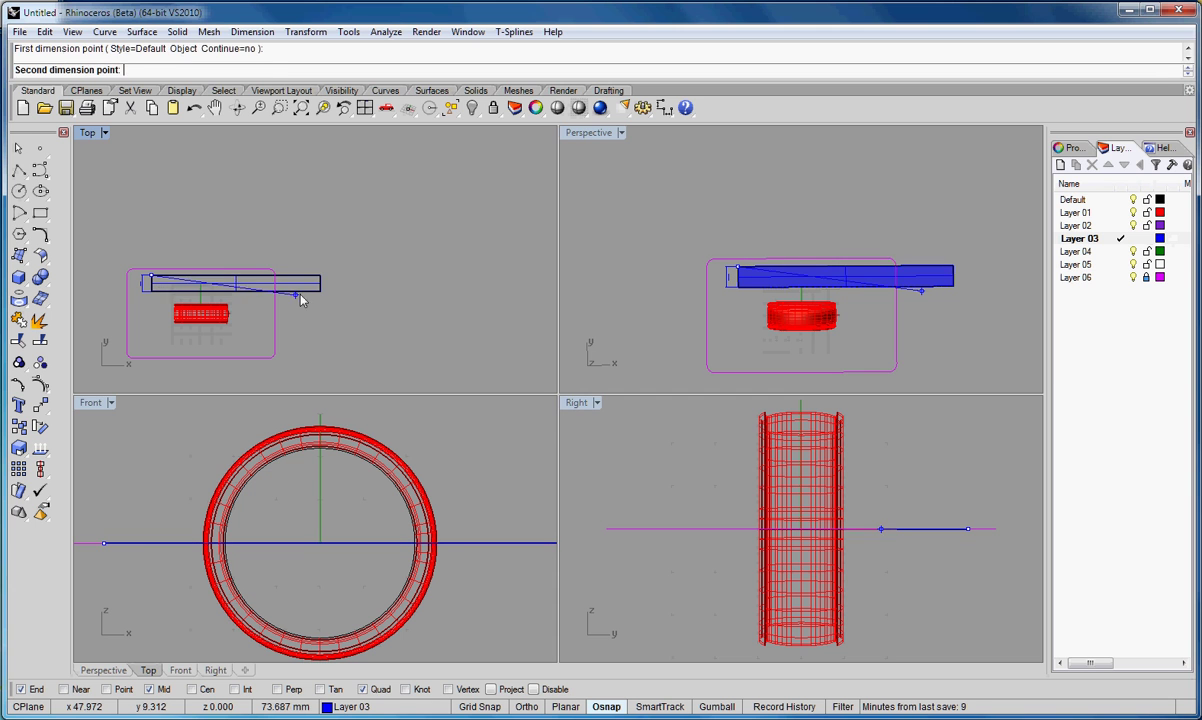
{"action": "left_click", "coordinate": [320, 277]}
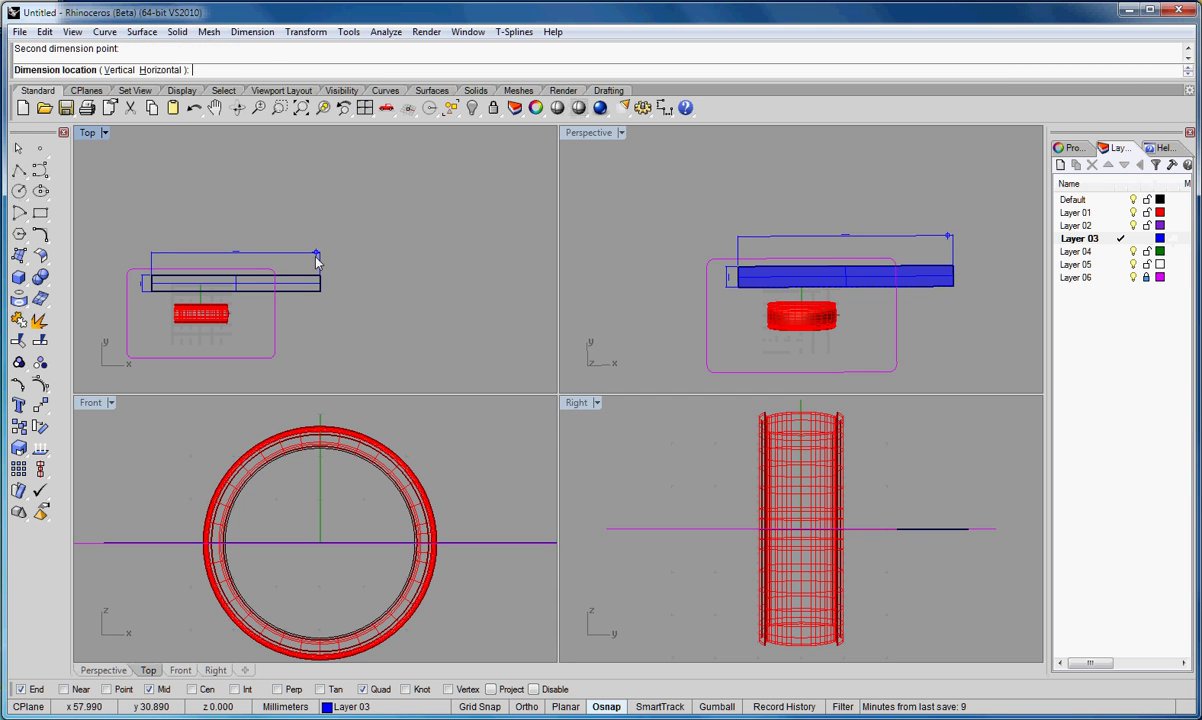
{"action": "left_click", "coordinate": [317, 256]}
{"action": "scroll", "coordinate": [386, 252], "scroll_direction": "down", "scroll_amount": 2}
{"action": "scroll", "coordinate": [241, 236], "scroll_direction": "up", "scroll_amount": 6}
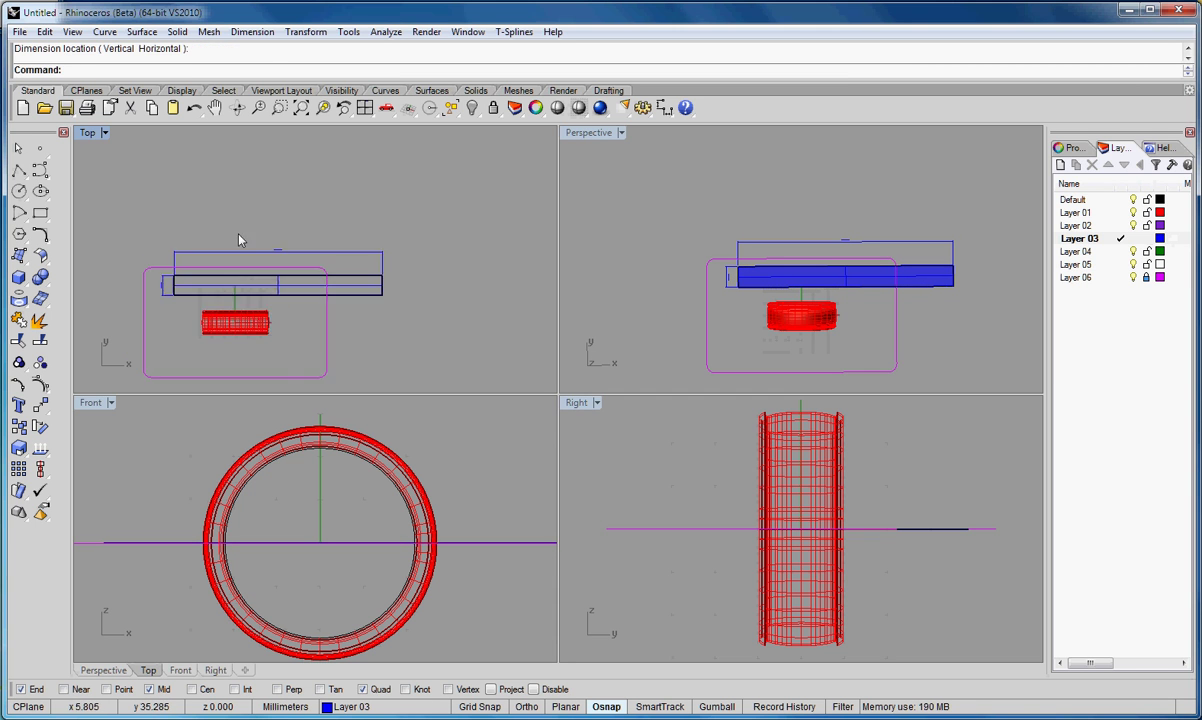
{"action": "scroll", "coordinate": [305, 282], "scroll_direction": "down", "scroll_amount": 2}
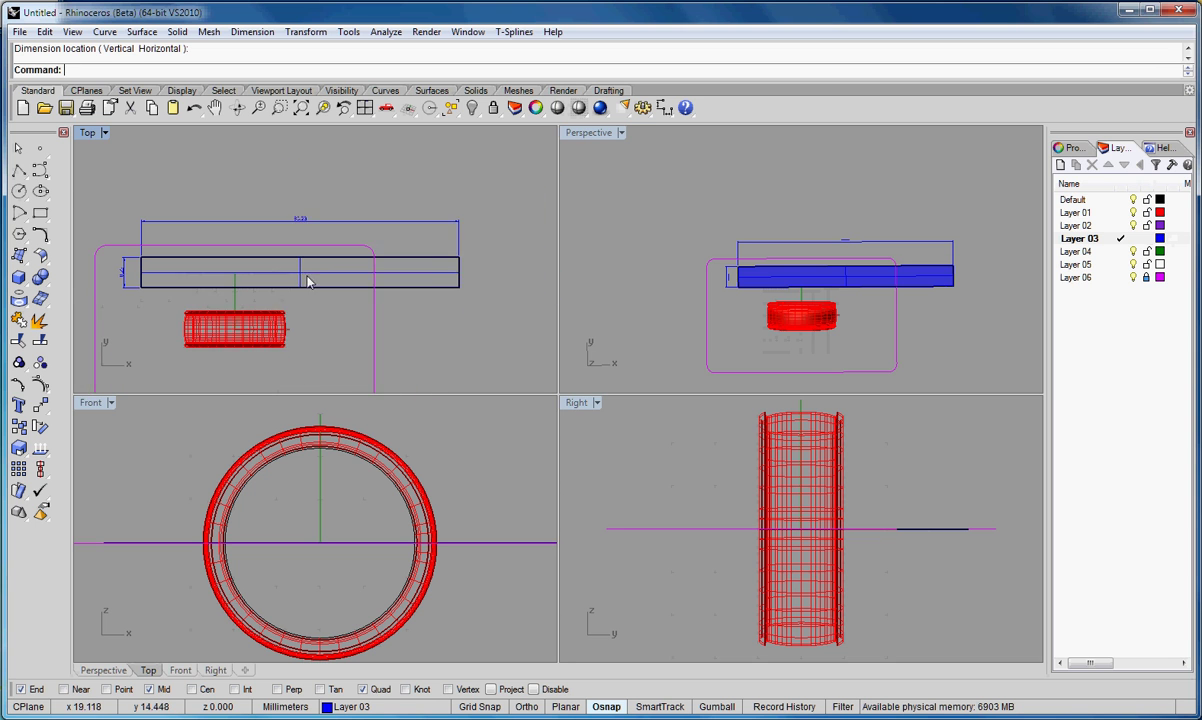
{"action": "right_click_drag", "start_coordinate": [309, 279], "coordinate": [330, 279]}
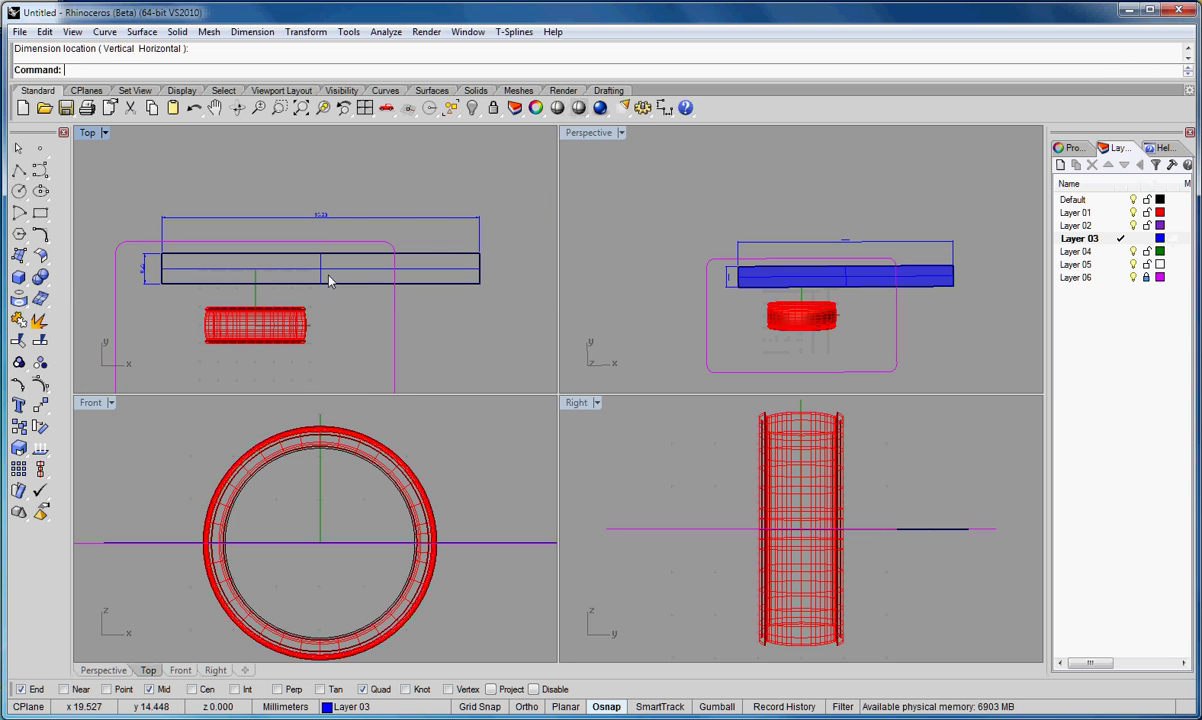
{"action": "left_click", "coordinate": [343, 707]}
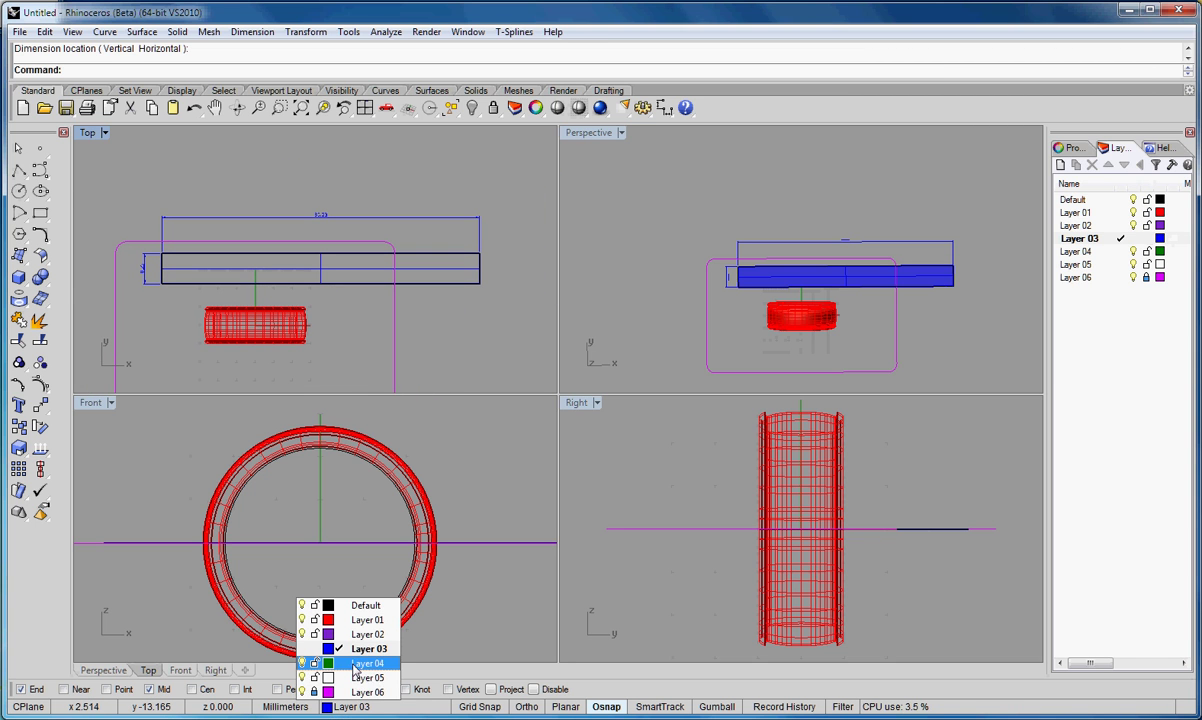
{"action": "right_click", "coordinate": [354, 668]}
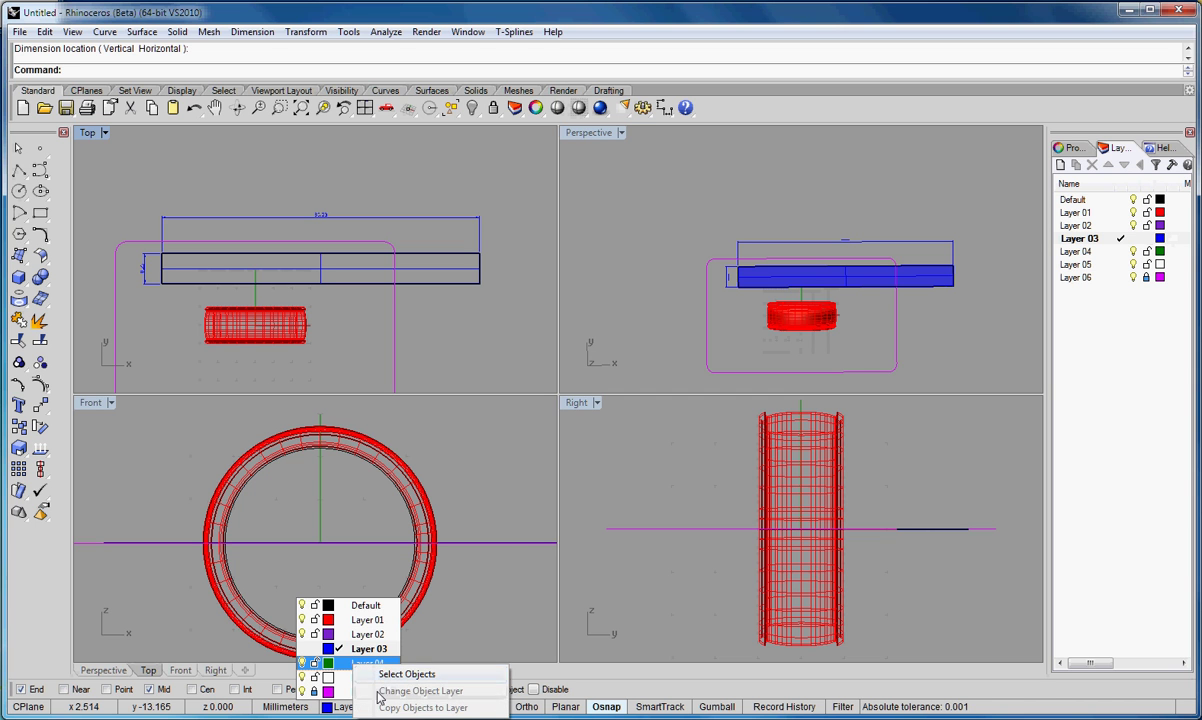
{"action": "left_click", "coordinate": [390, 674]}
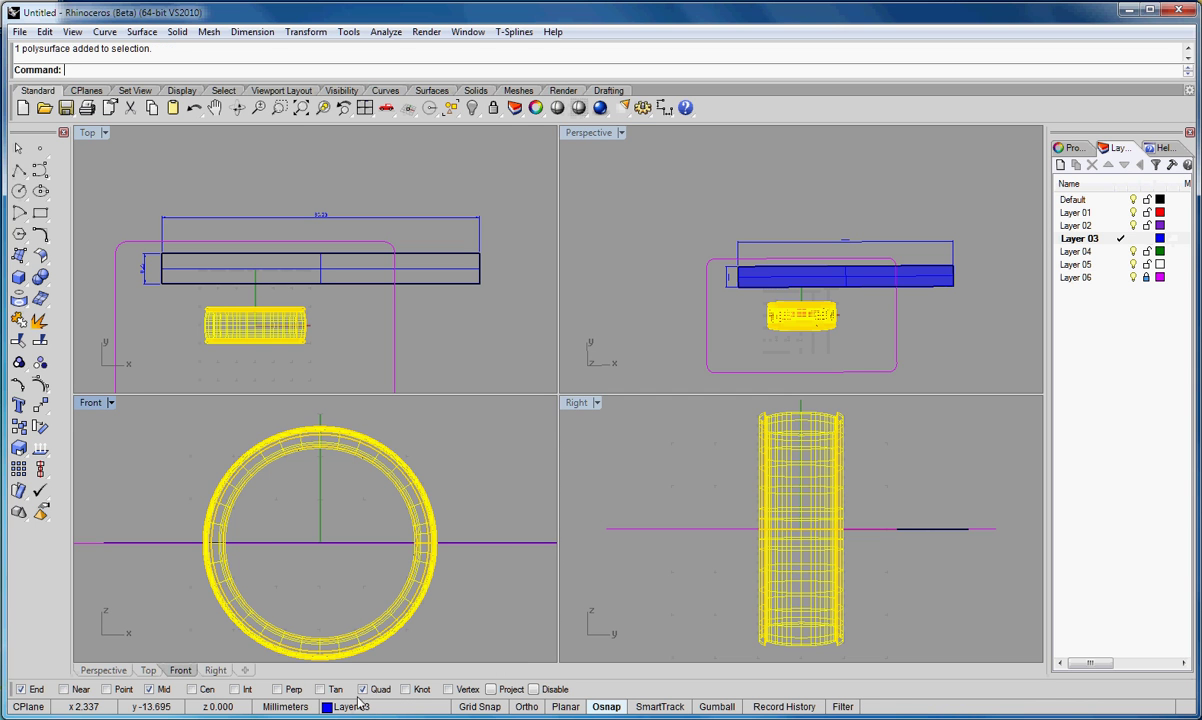
{"action": "left_click", "coordinate": [434, 585]}
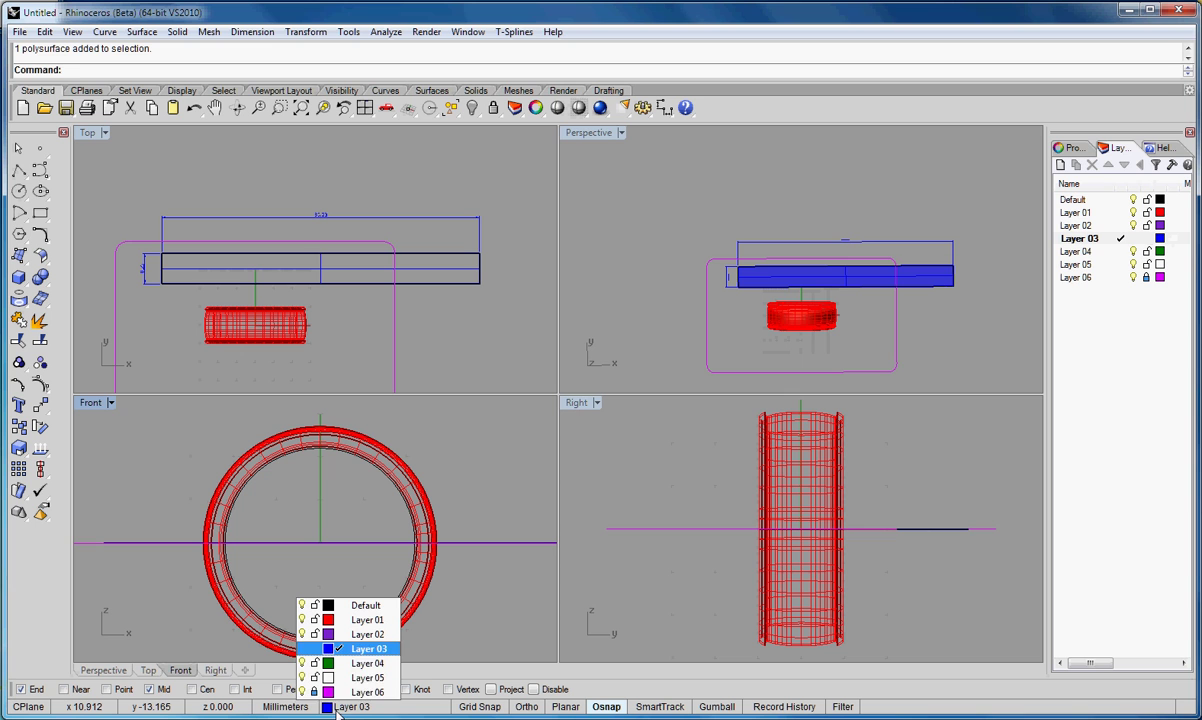
Step: Make Layer 04 current and start a Heightfield from the image 005_tile_ZooBoing-com_BlueDots
{"action": "left_click", "coordinate": [346, 664]}
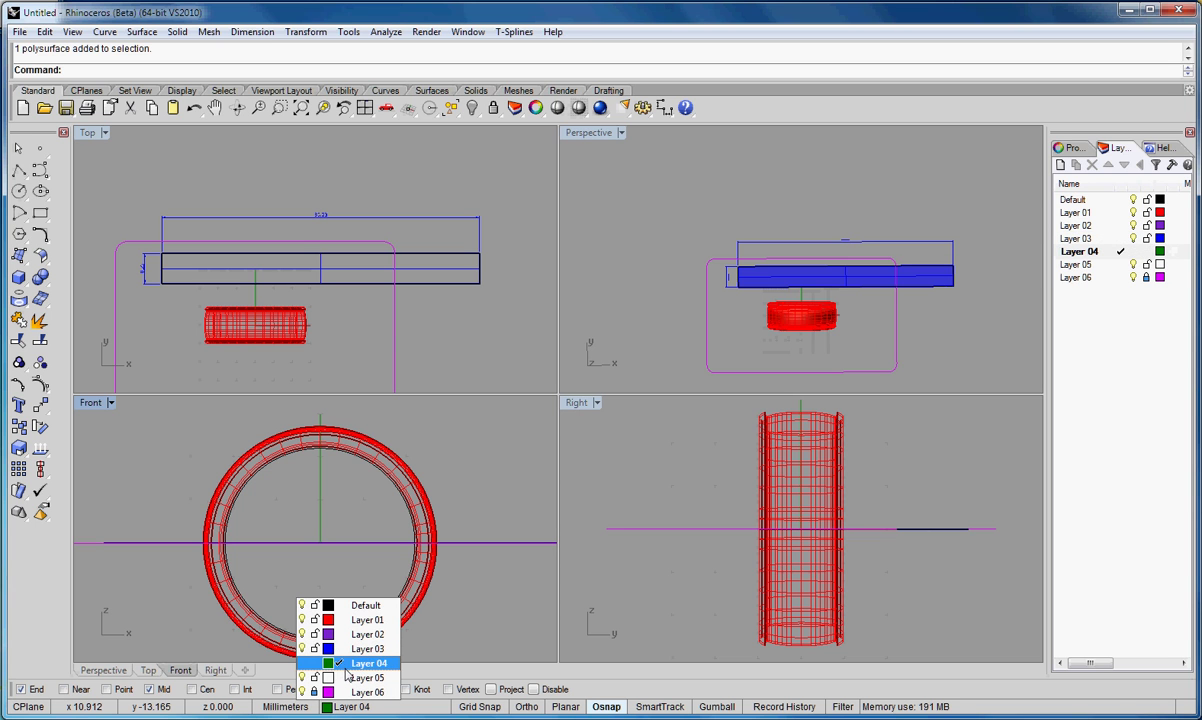
{"action": "left_click", "coordinate": [415, 326]}
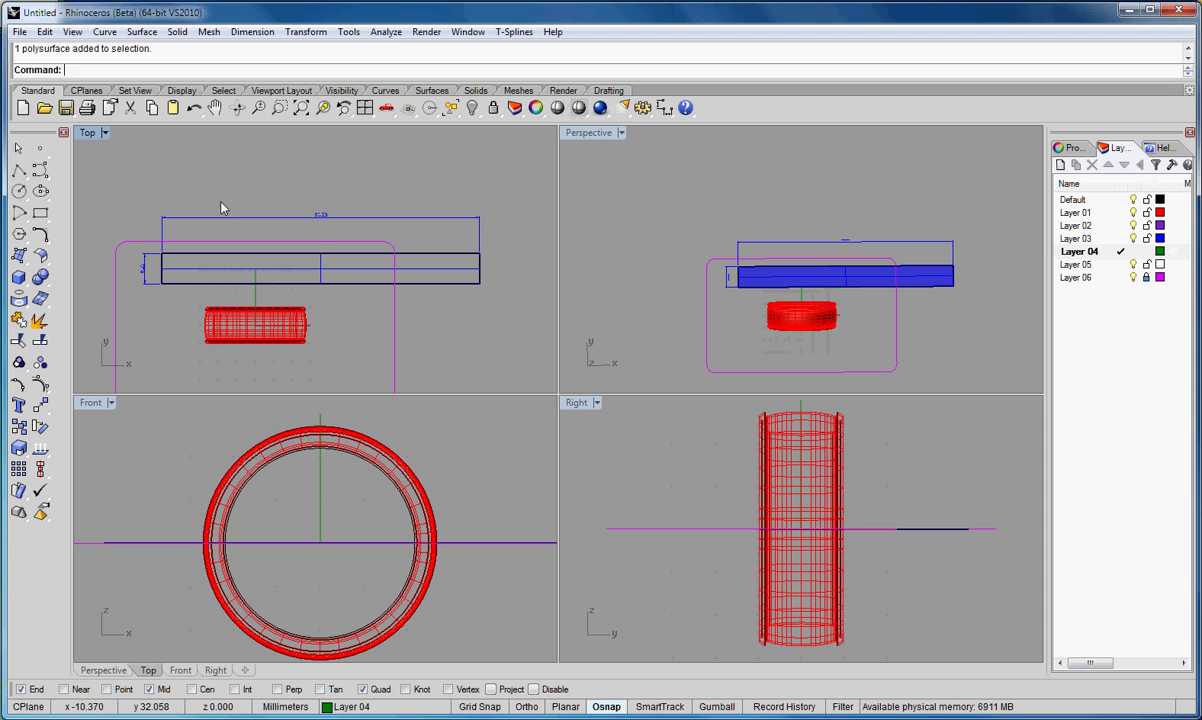
{"action": "type", "text": "He"}
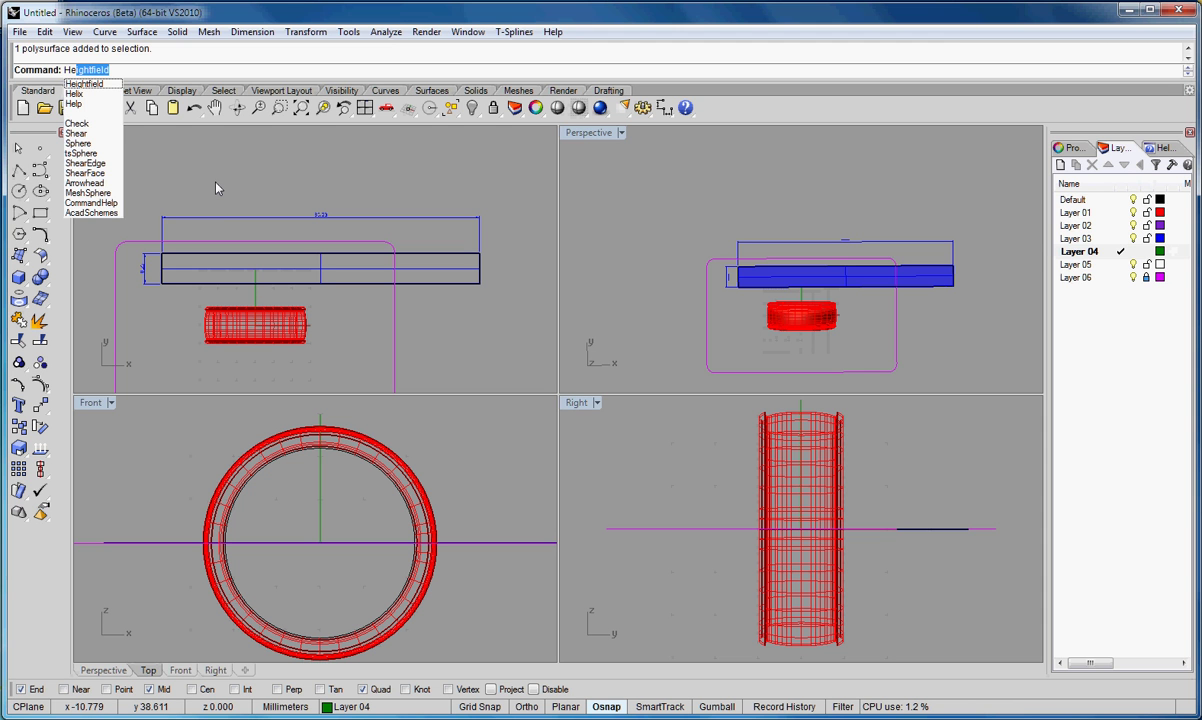
{"action": "key", "text": "Return"}
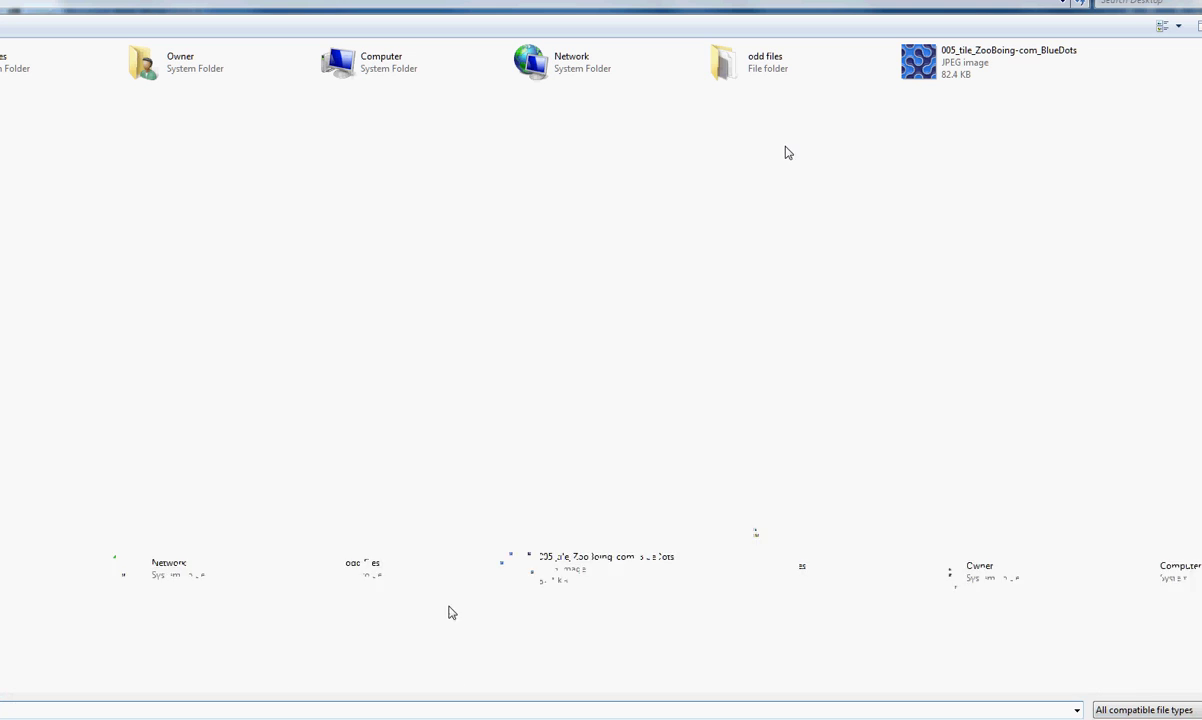
{"action": "double_click", "coordinate": [960, 62]}
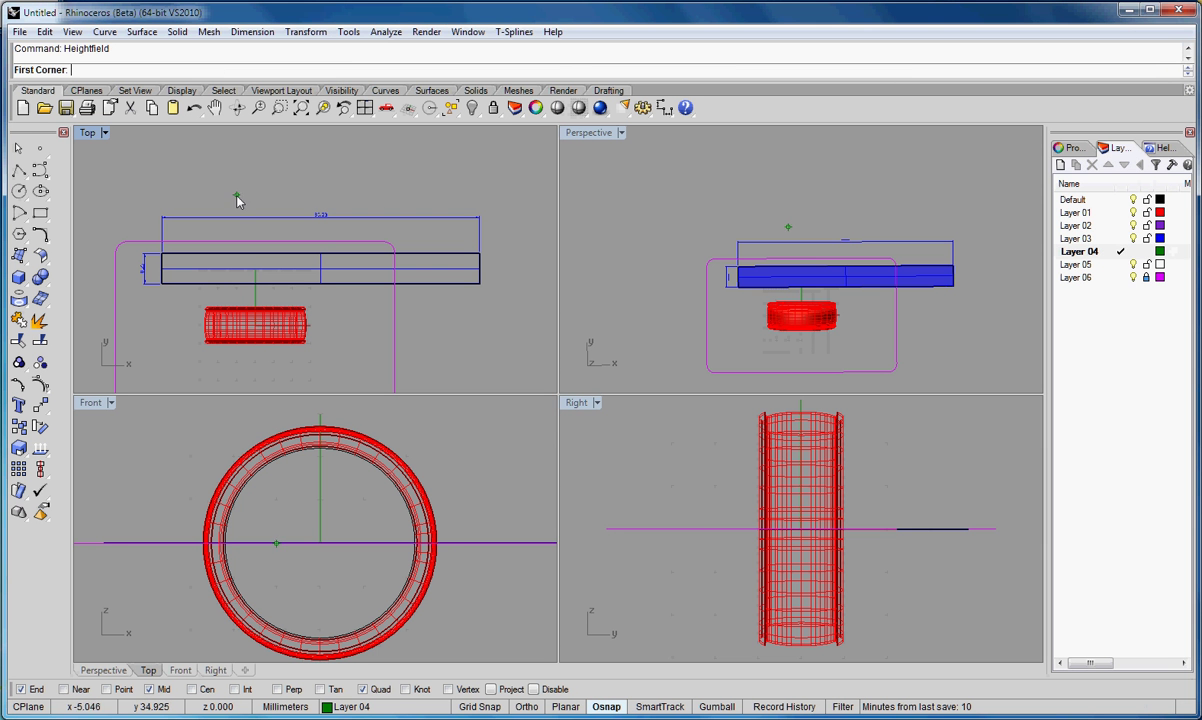
Step: Place the heightfield above the flat strip as an 8.22 mm square with 50 x 50 sample points, 0.5 mm height and control points at sample locations
{"action": "left_click", "coordinate": [147, 148]}
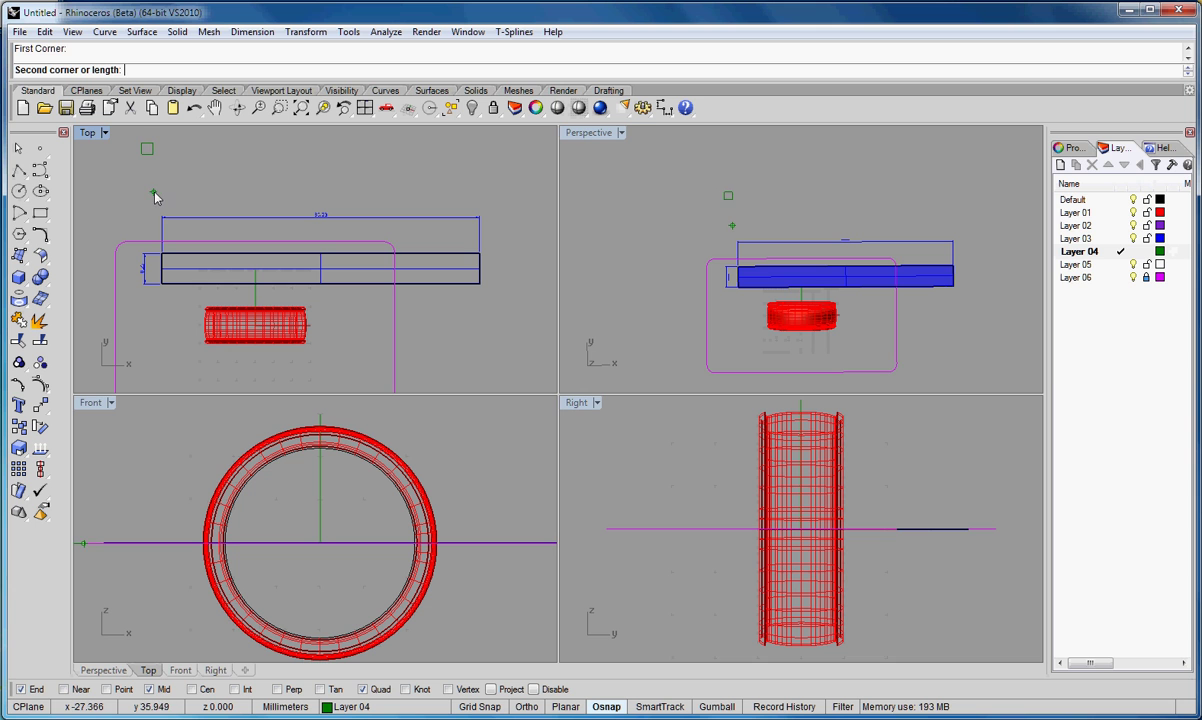
{"action": "scroll", "coordinate": [125, 279], "scroll_direction": "up", "scroll_amount": 3}
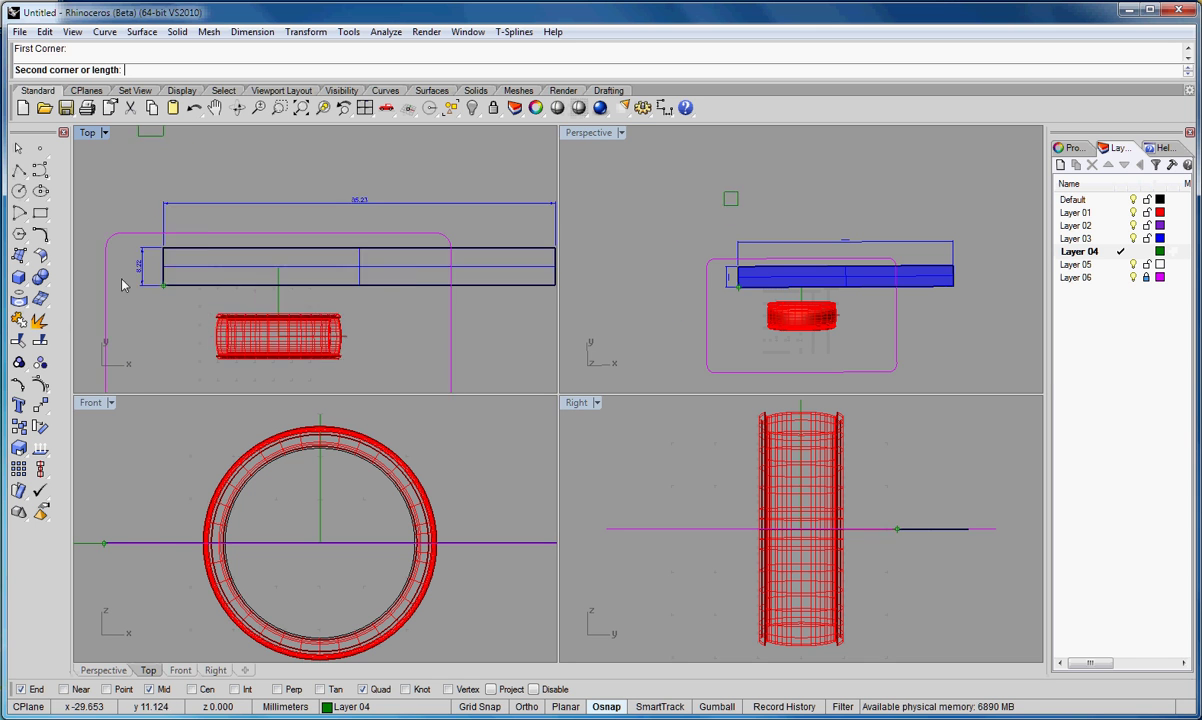
{"action": "scroll", "coordinate": [160, 280], "scroll_direction": "down", "scroll_amount": 3}
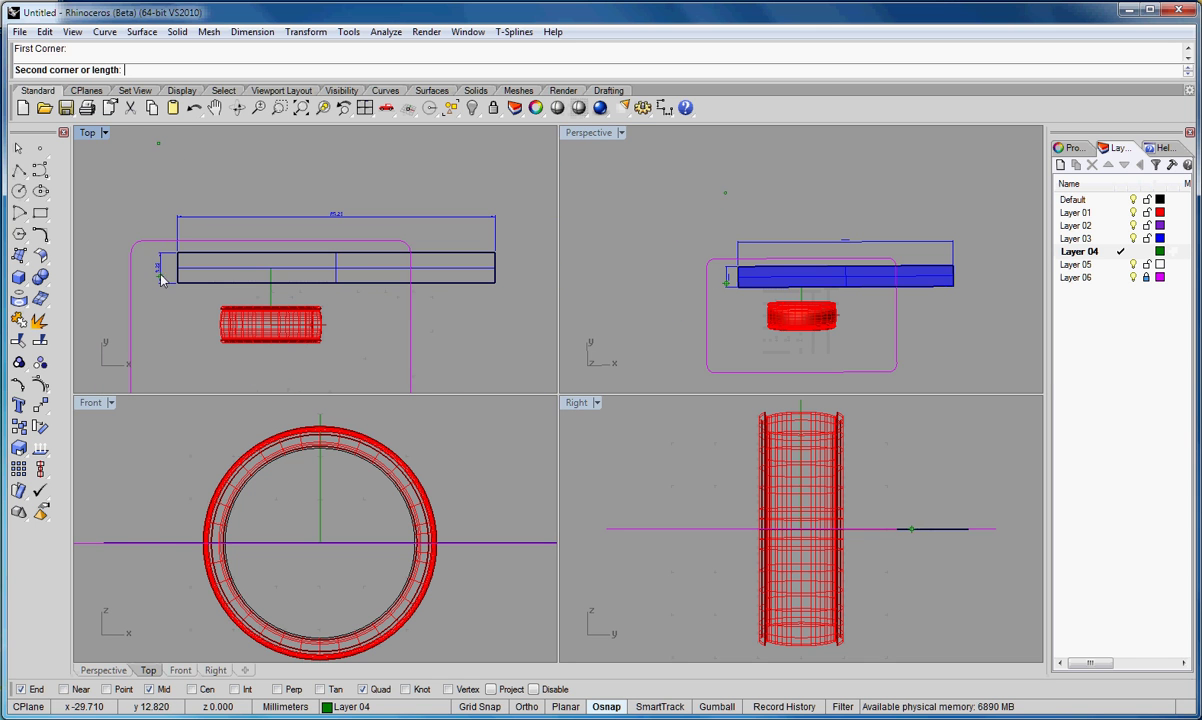
{"action": "double_click", "coordinate": [89, 135]}
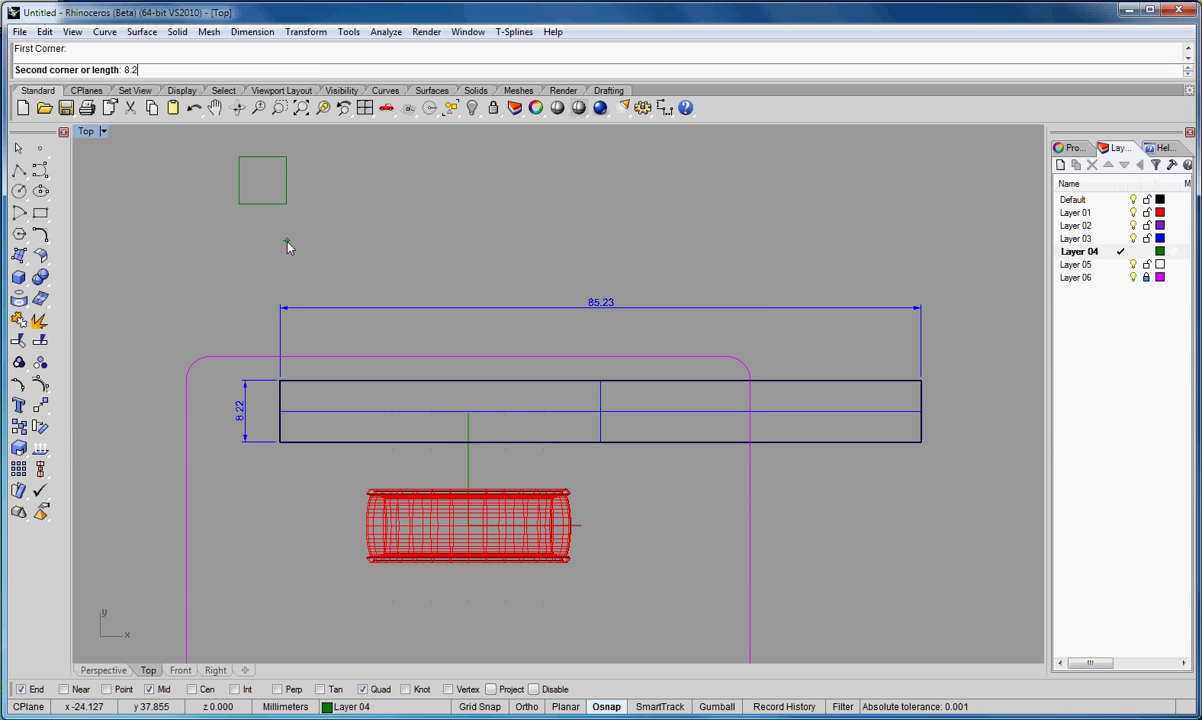
{"action": "key", "text": "Return"}
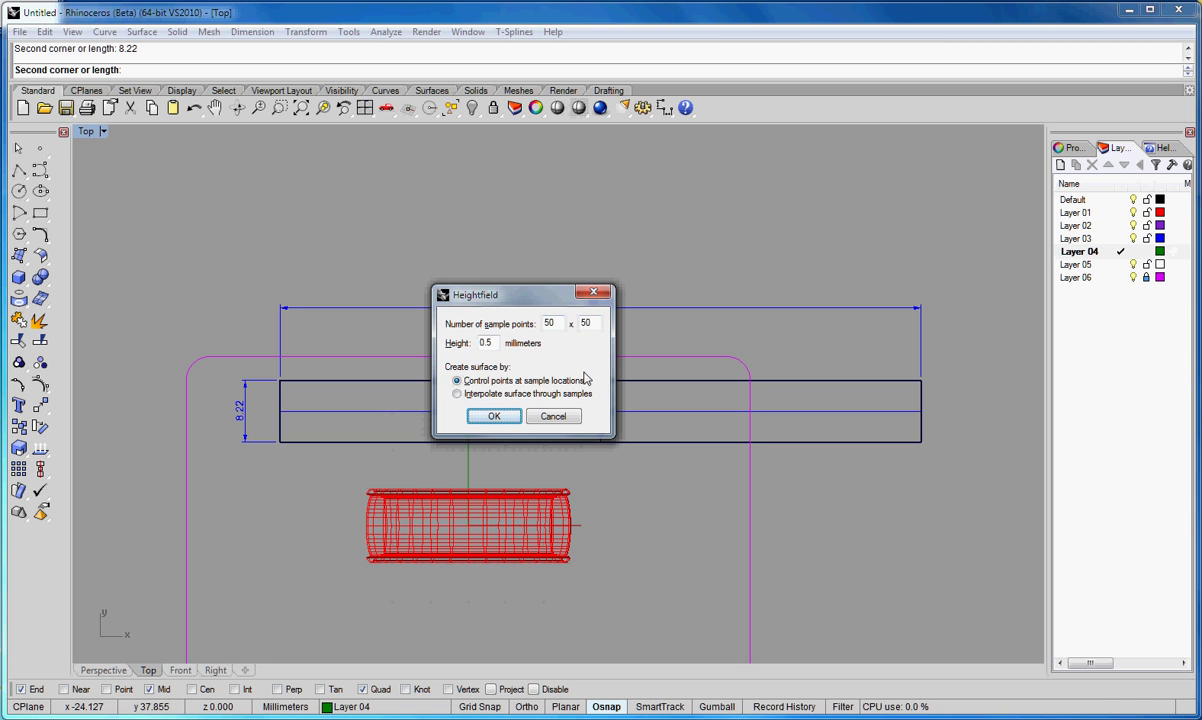
{"action": "left_click", "coordinate": [494, 417]}
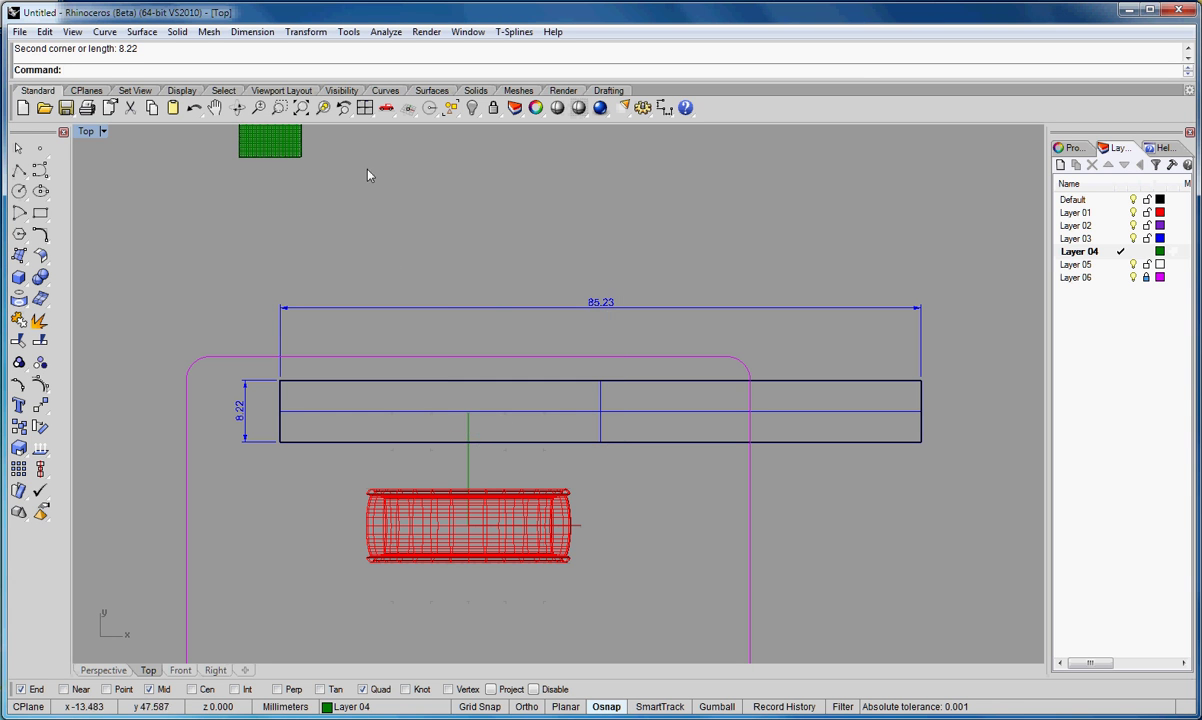
Step: Orient the heightfield tile by two points from its left edge's corners onto the flat strip's left short edge, without copying or scaling
{"action": "right_click_drag", "start_coordinate": [367, 176], "coordinate": [369, 250]}
{"action": "scroll", "coordinate": [341, 231], "scroll_direction": "down", "scroll_amount": 1}
{"action": "scroll", "coordinate": [341, 212], "scroll_direction": "up", "scroll_amount": 1}
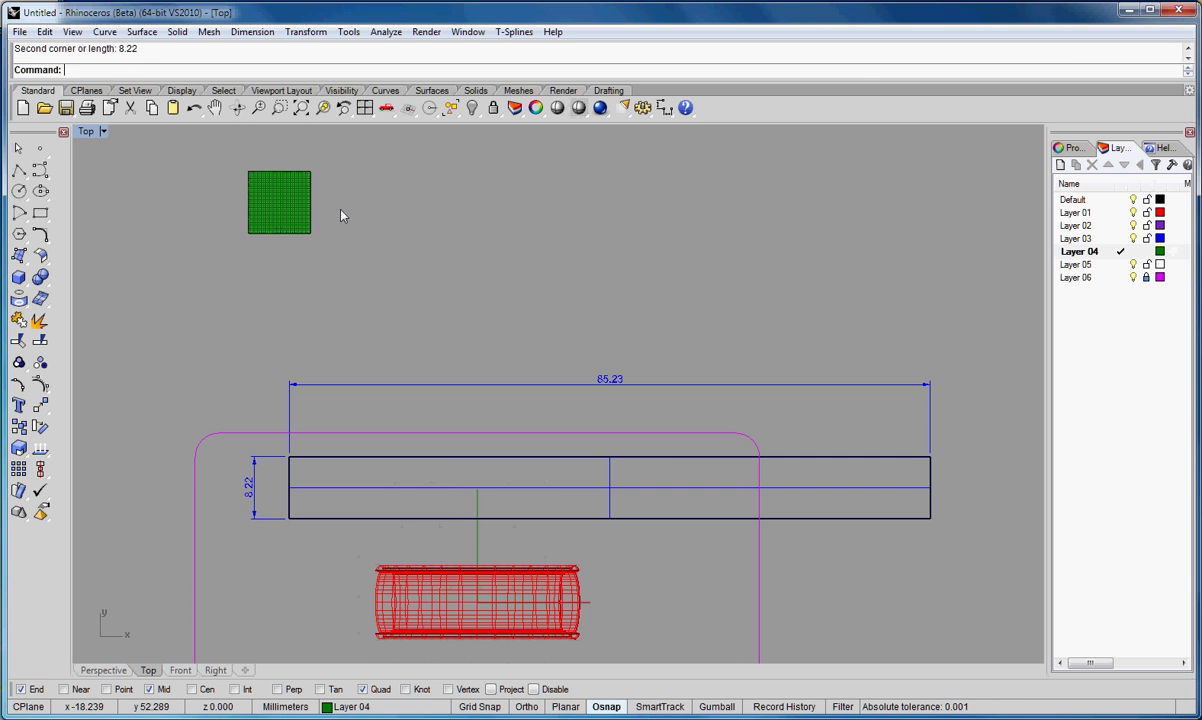
{"action": "left_click", "coordinate": [272, 205]}
{"action": "left_click", "coordinate": [305, 32]}
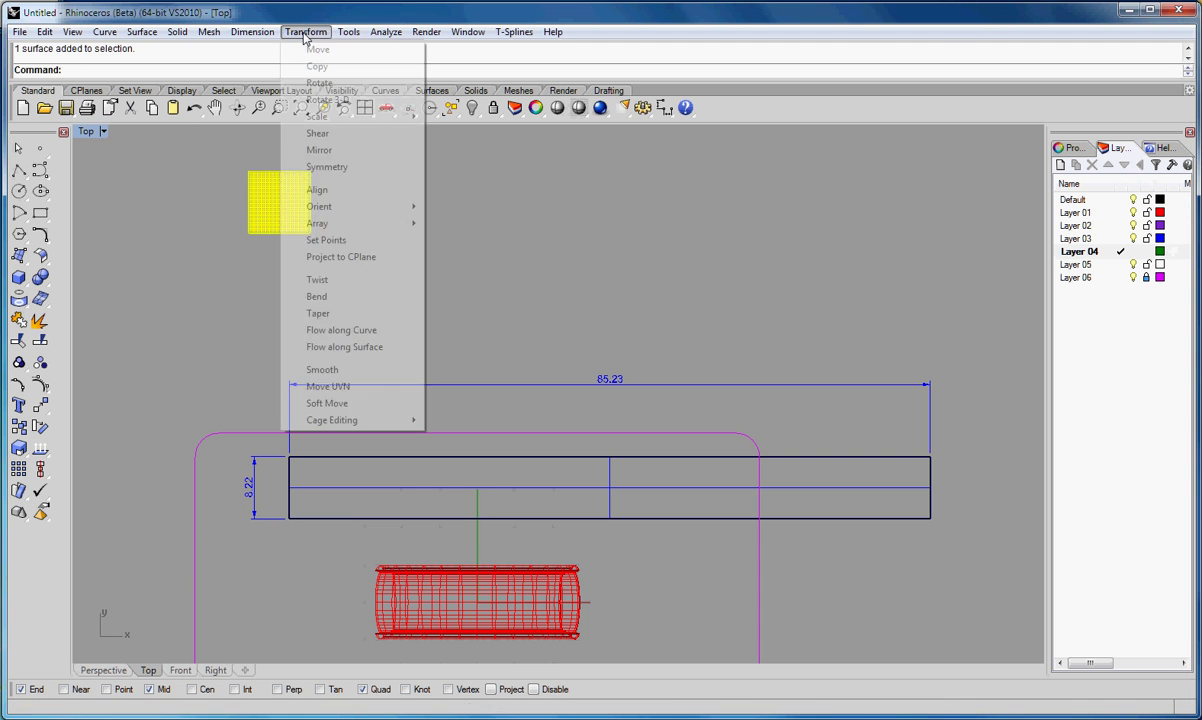
{"action": "mouse_move", "coordinate": [335, 210]}
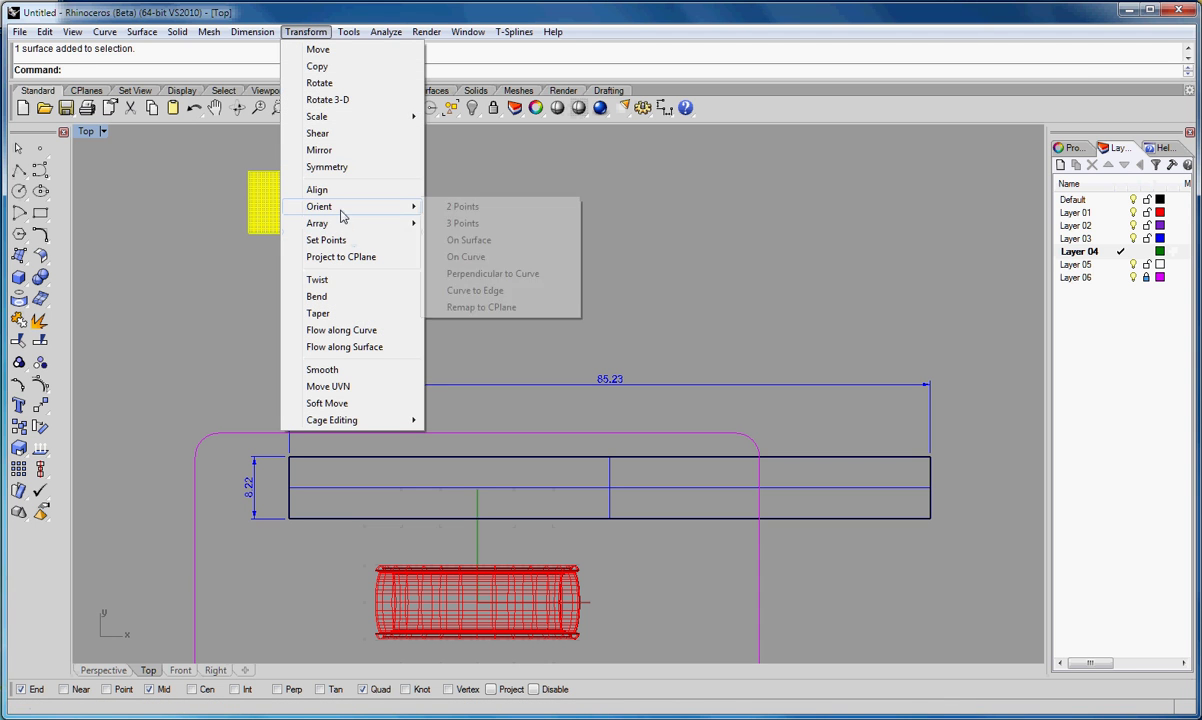
{"action": "left_click", "coordinate": [462, 223]}
{"action": "left_click", "coordinate": [250, 234]}
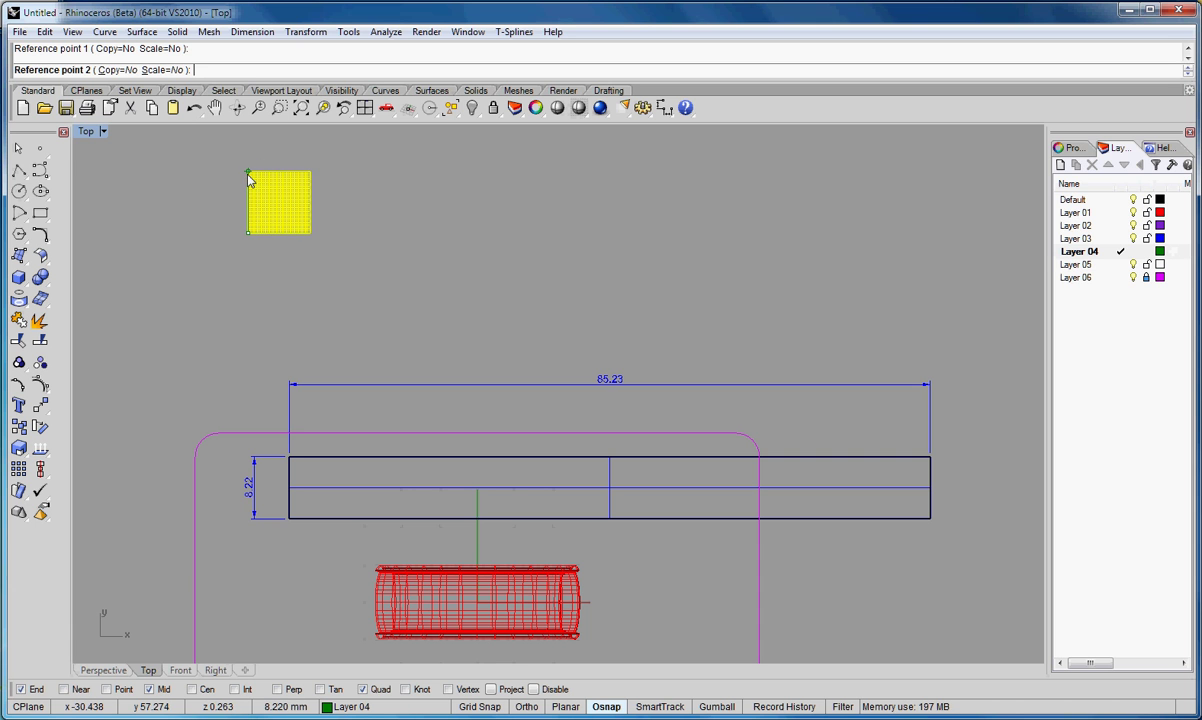
{"action": "left_click", "coordinate": [249, 174]}
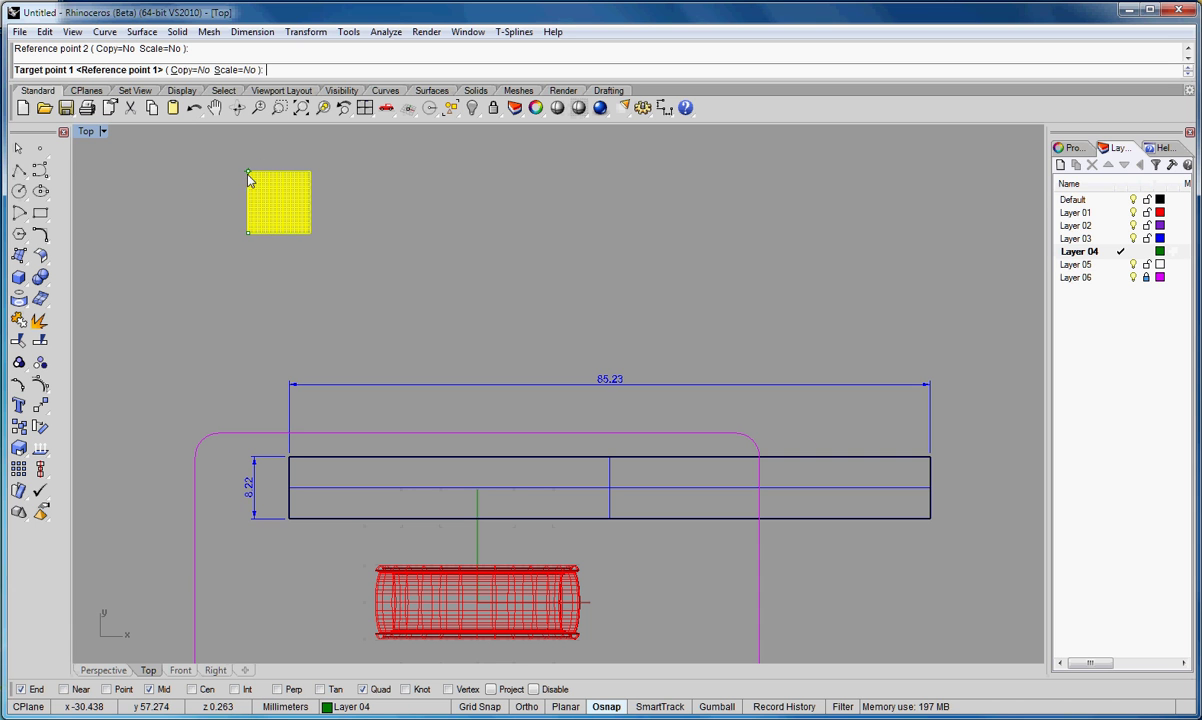
{"action": "left_click", "coordinate": [288, 519]}
{"action": "left_click", "coordinate": [297, 465]}
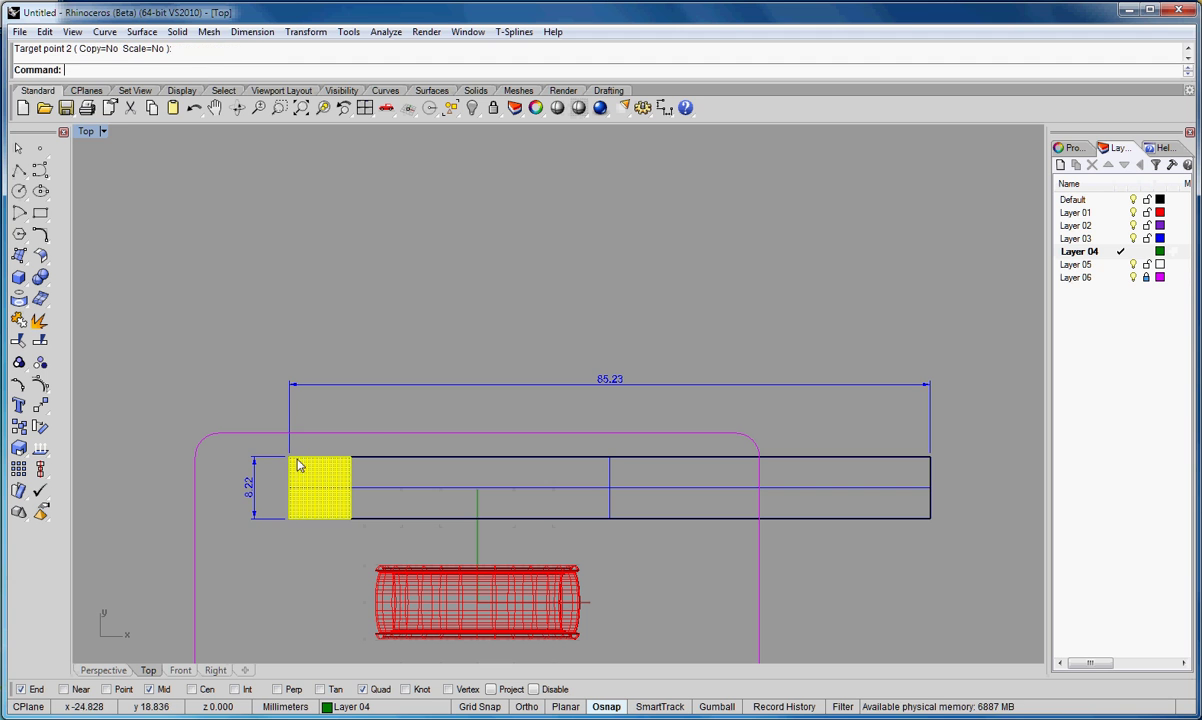
{"action": "key", "text": "Escape"}
Step: Draw a rectangle 8.523 mm long from the flat strip's upper-left corner, extending down past the strip's lower edge
{"action": "scroll", "coordinate": [370, 460], "scroll_direction": "up", "scroll_amount": 2}
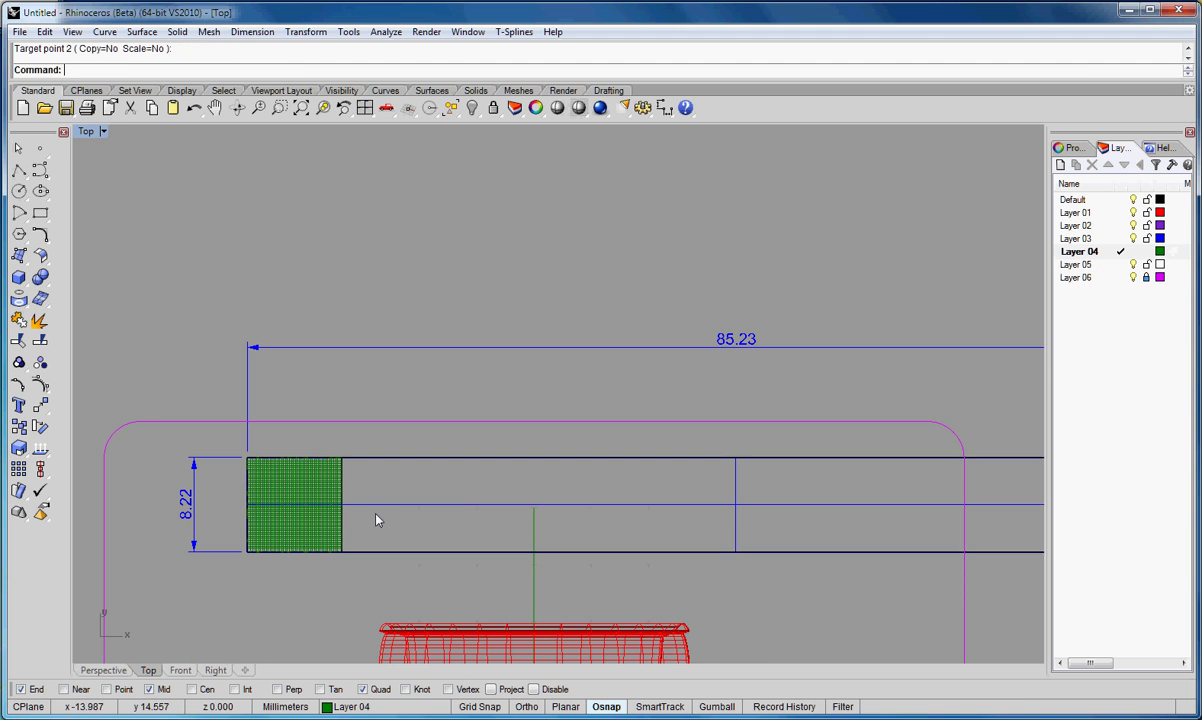
{"action": "right_click_drag", "start_coordinate": [376, 520], "coordinate": [389, 461]}
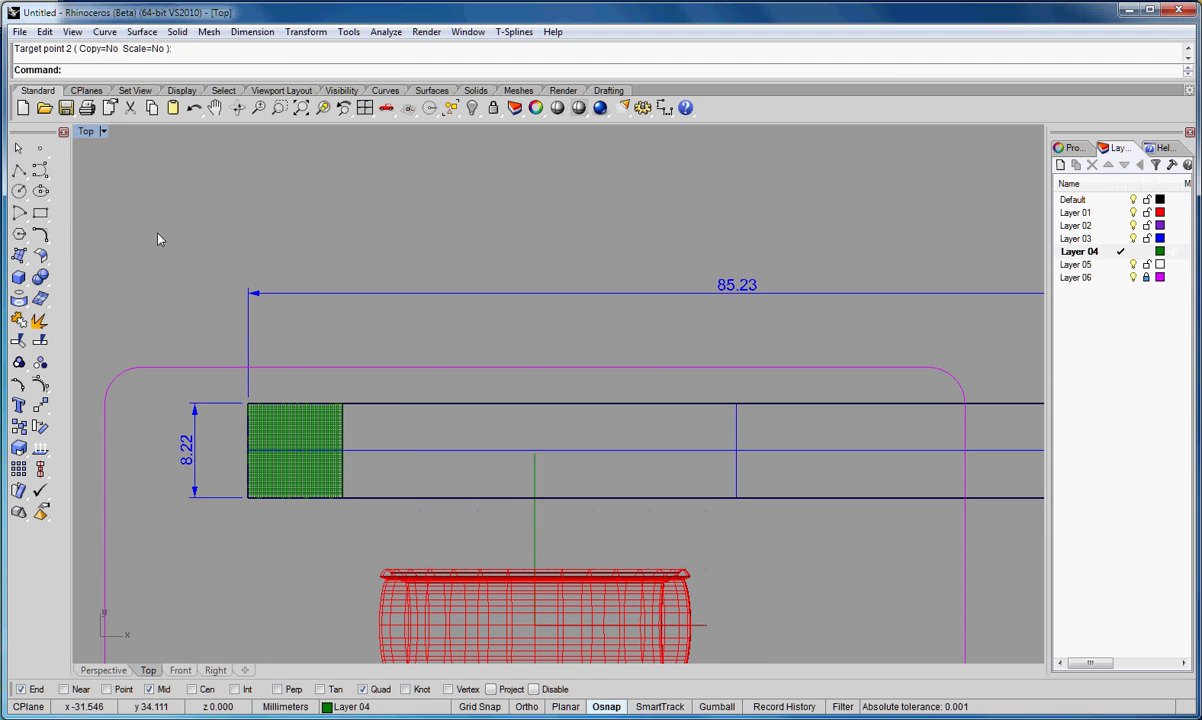
{"action": "left_click", "coordinate": [40, 212]}
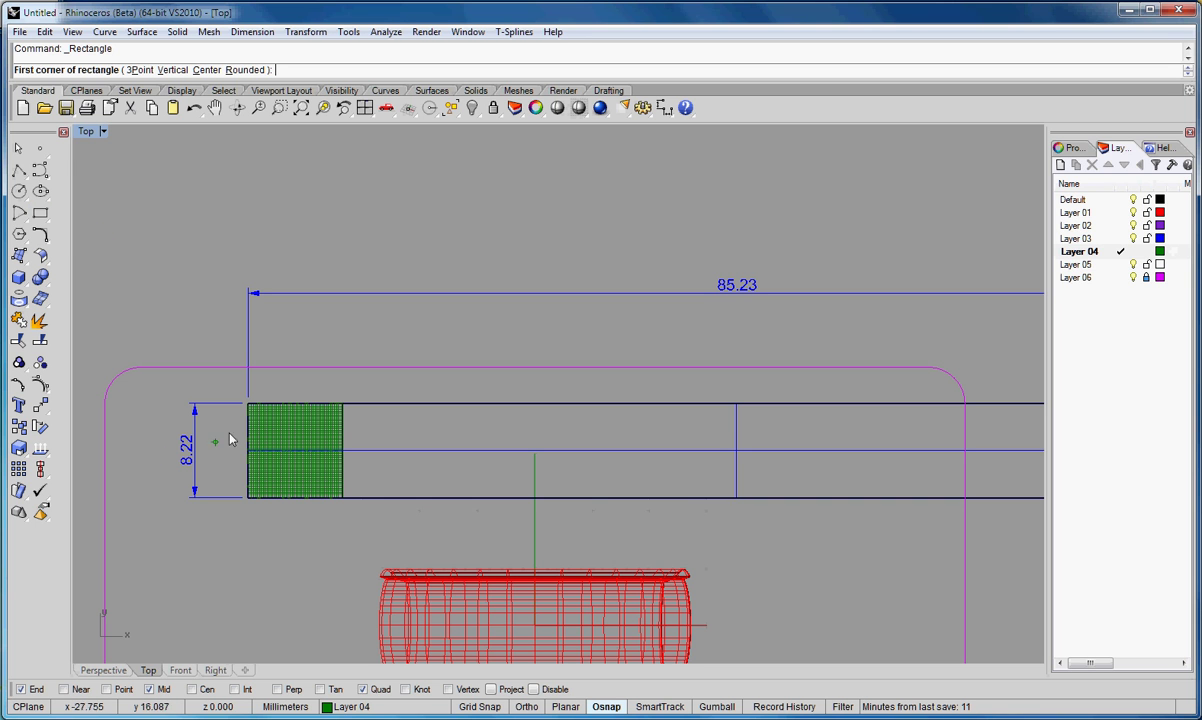
{"action": "left_click", "coordinate": [251, 406]}
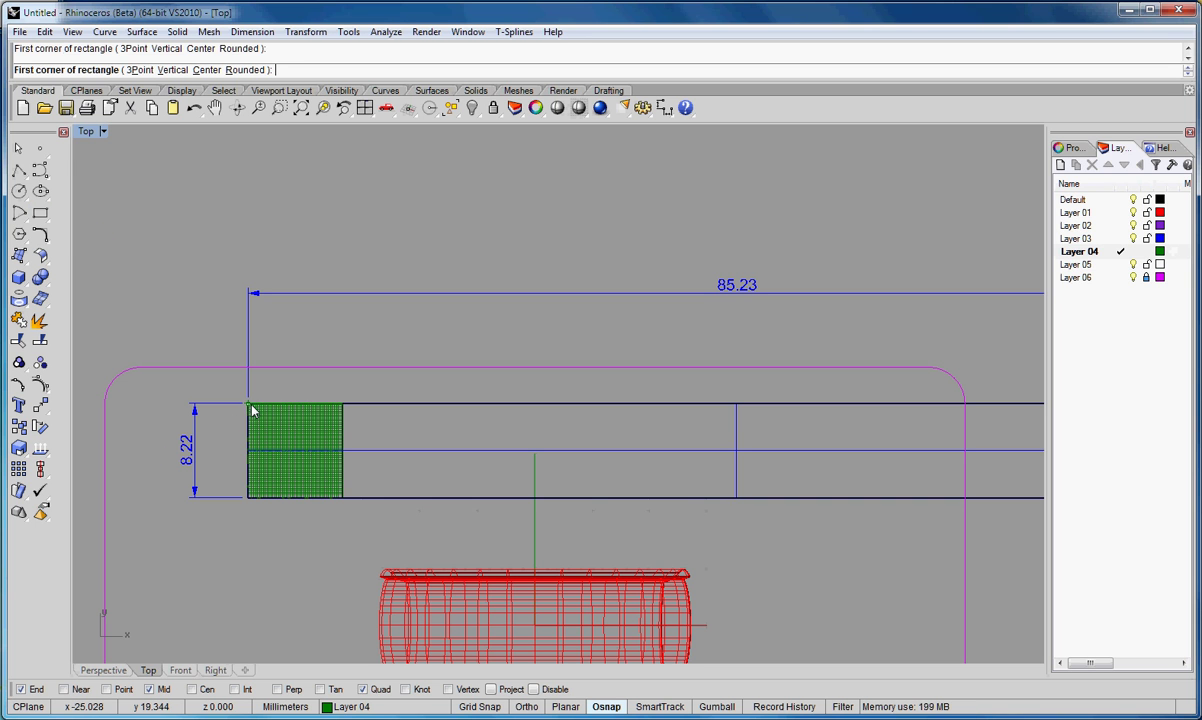
{"action": "left_click", "coordinate": [251, 407]}
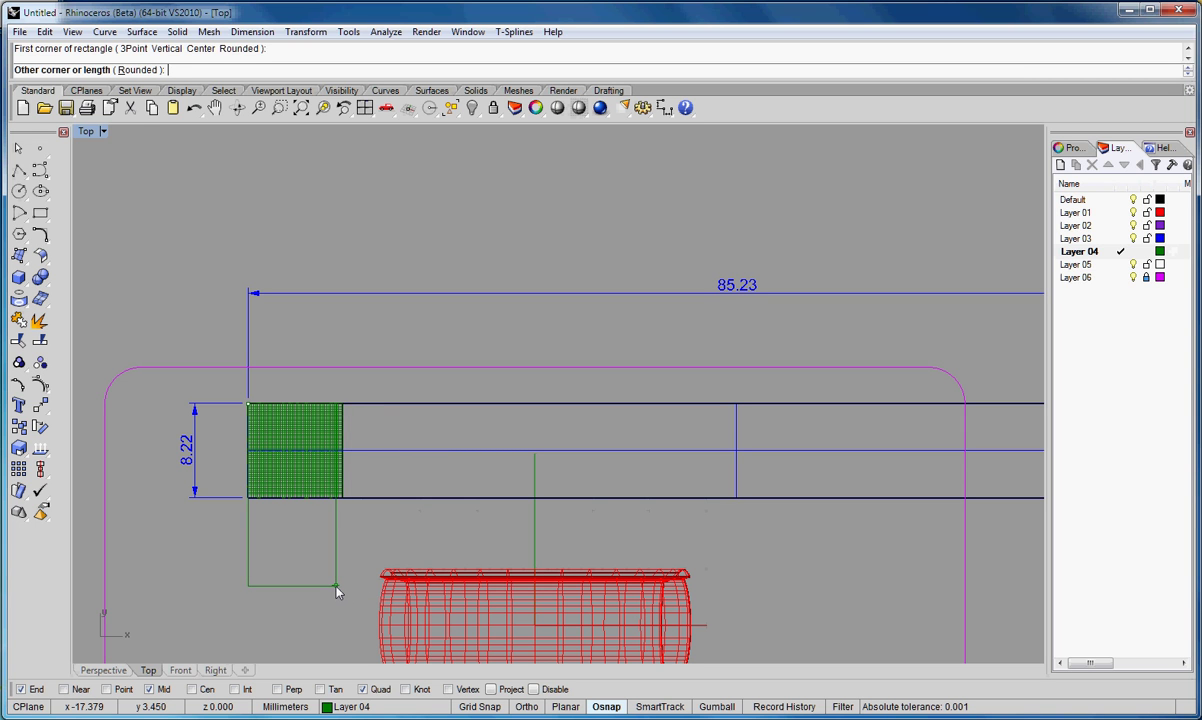
{"action": "type", "text": "8.523"}
{"action": "key", "text": "Return"}
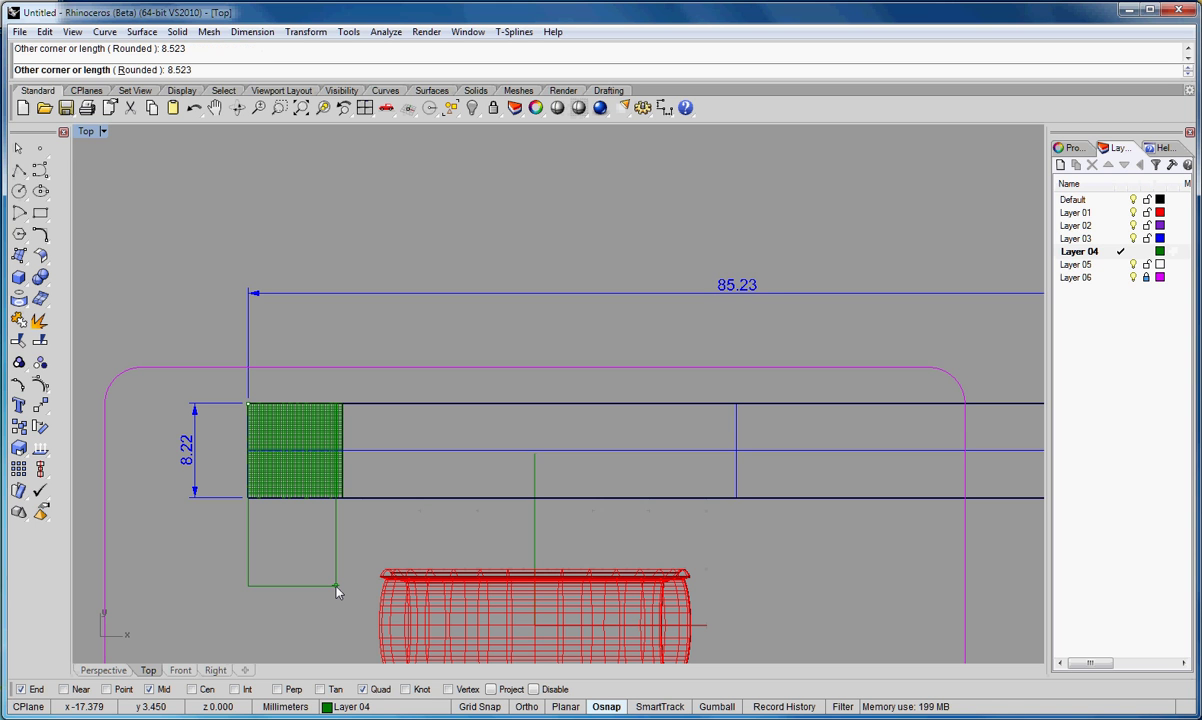
{"action": "left_click", "coordinate": [331, 545]}
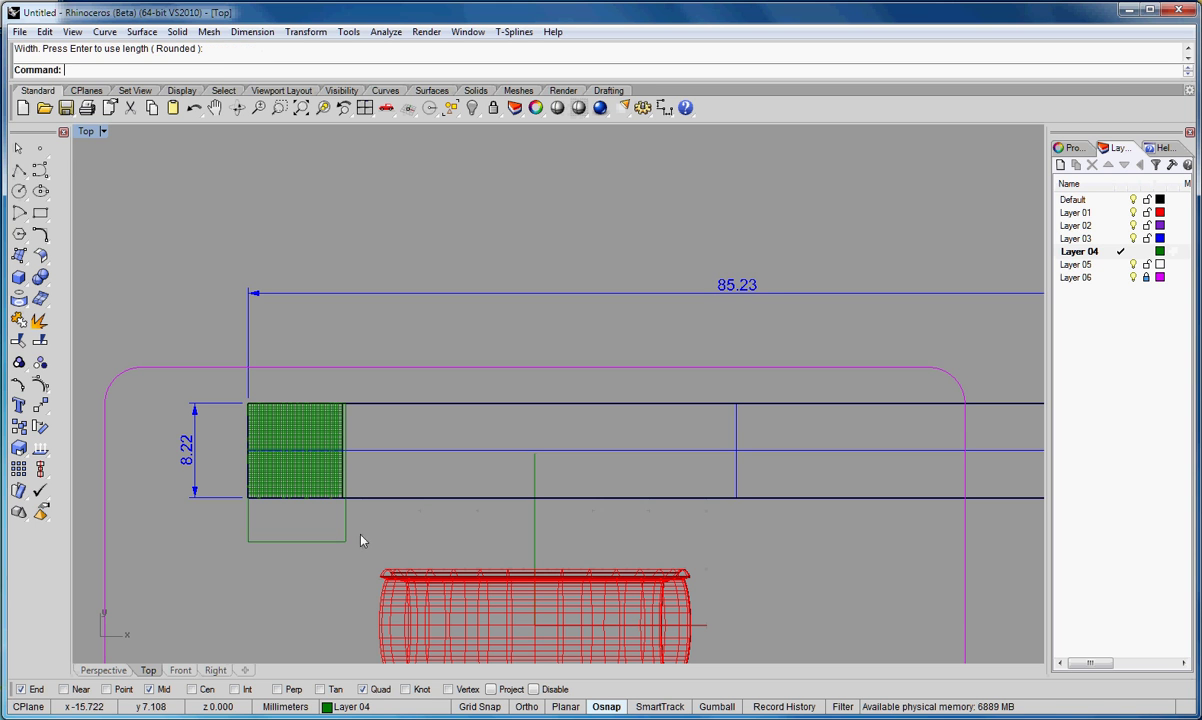
Step: Compare the heightfield tile's right edge with the right side of the reference rectangle
{"action": "scroll", "coordinate": [360, 530], "scroll_direction": "up", "scroll_amount": 5}
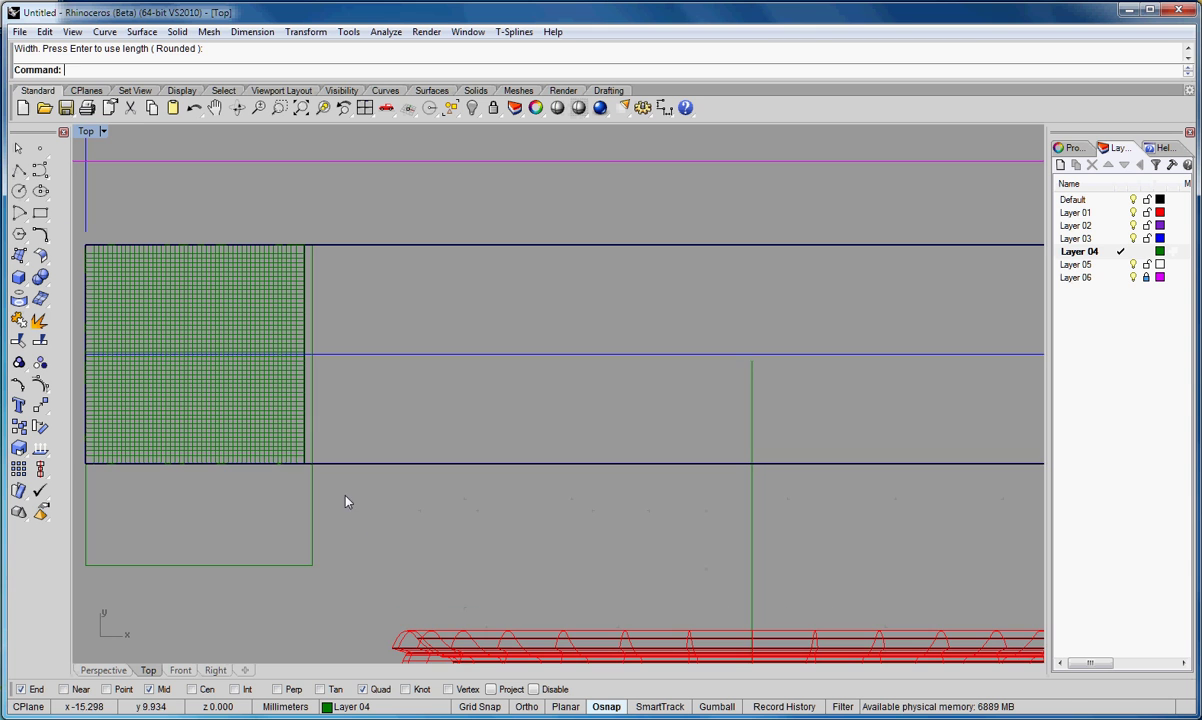
{"action": "left_click", "coordinate": [316, 422]}
{"action": "key", "text": "Escape"}
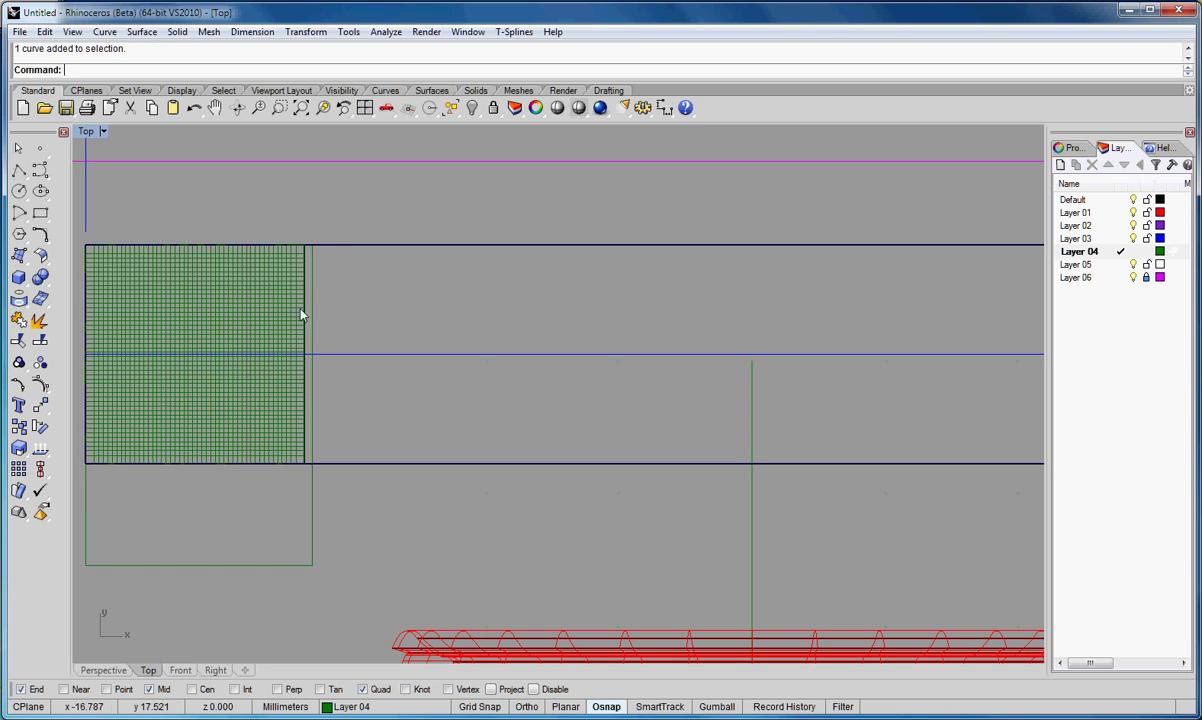
{"action": "left_click", "coordinate": [264, 350]}
{"action": "key", "text": "Escape"}
{"action": "right_click_drag", "start_coordinate": [274, 212], "coordinate": [312, 218]}
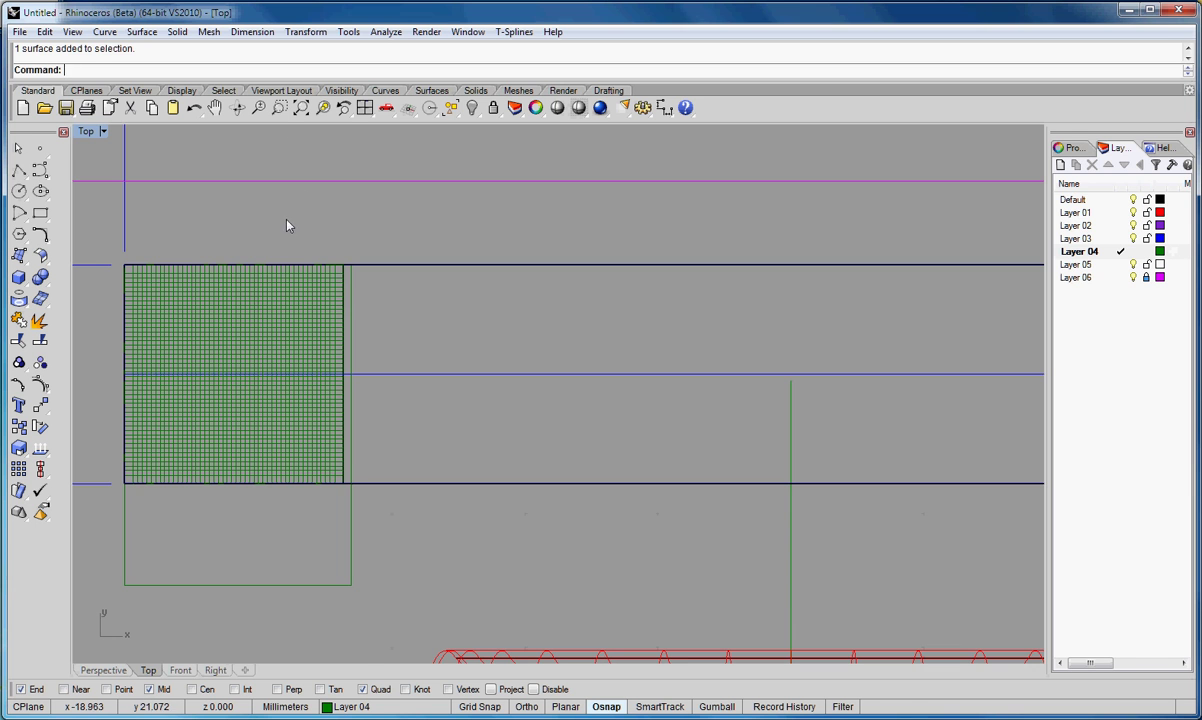
{"action": "scroll", "coordinate": [290, 226], "scroll_direction": "up", "scroll_amount": 2}
{"action": "scroll", "coordinate": [290, 226], "scroll_direction": "down", "scroll_amount": 2}
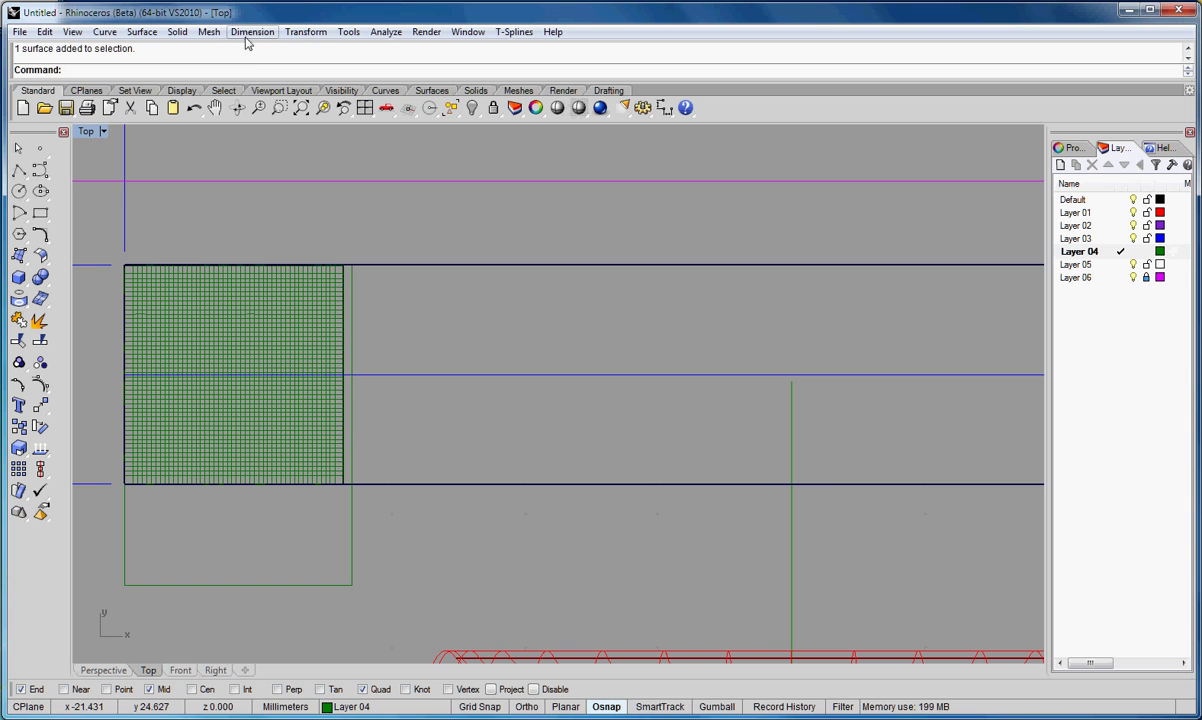
Step: Scale the heightfield tile in one direction from its upper-left corner so its right edge meets the reference rectangle's right side
{"action": "left_click", "coordinate": [300, 32]}
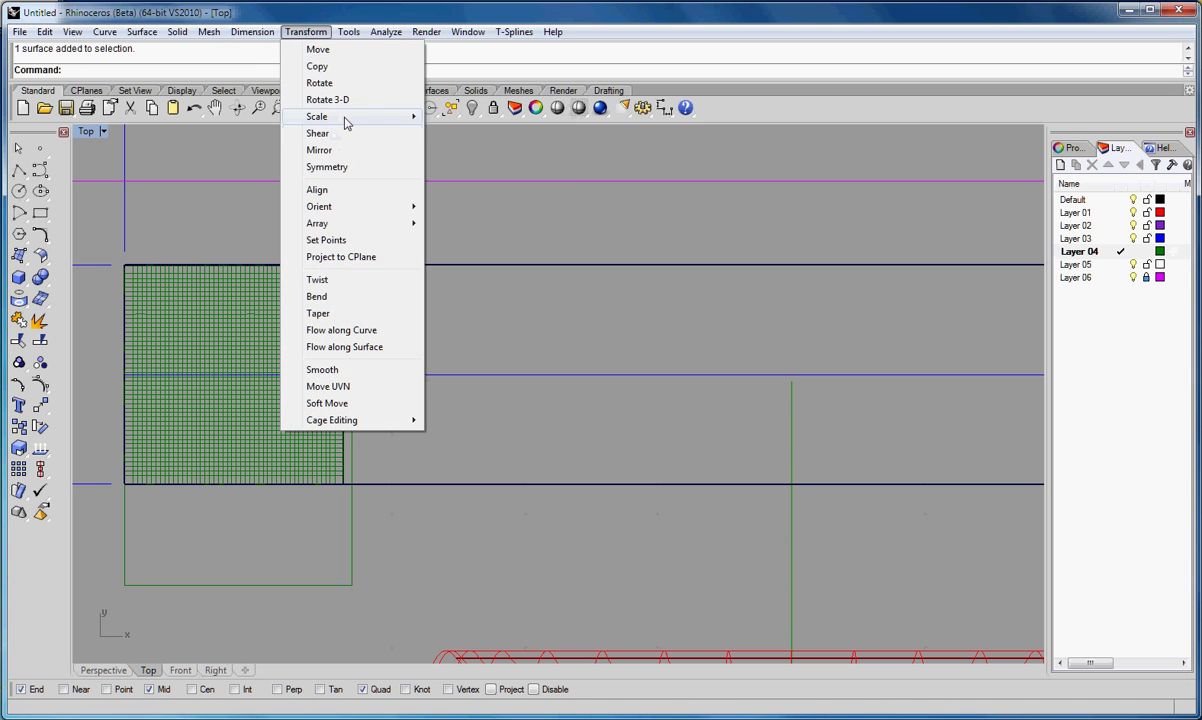
{"action": "mouse_move", "coordinate": [345, 118]}
{"action": "left_click", "coordinate": [457, 150]}
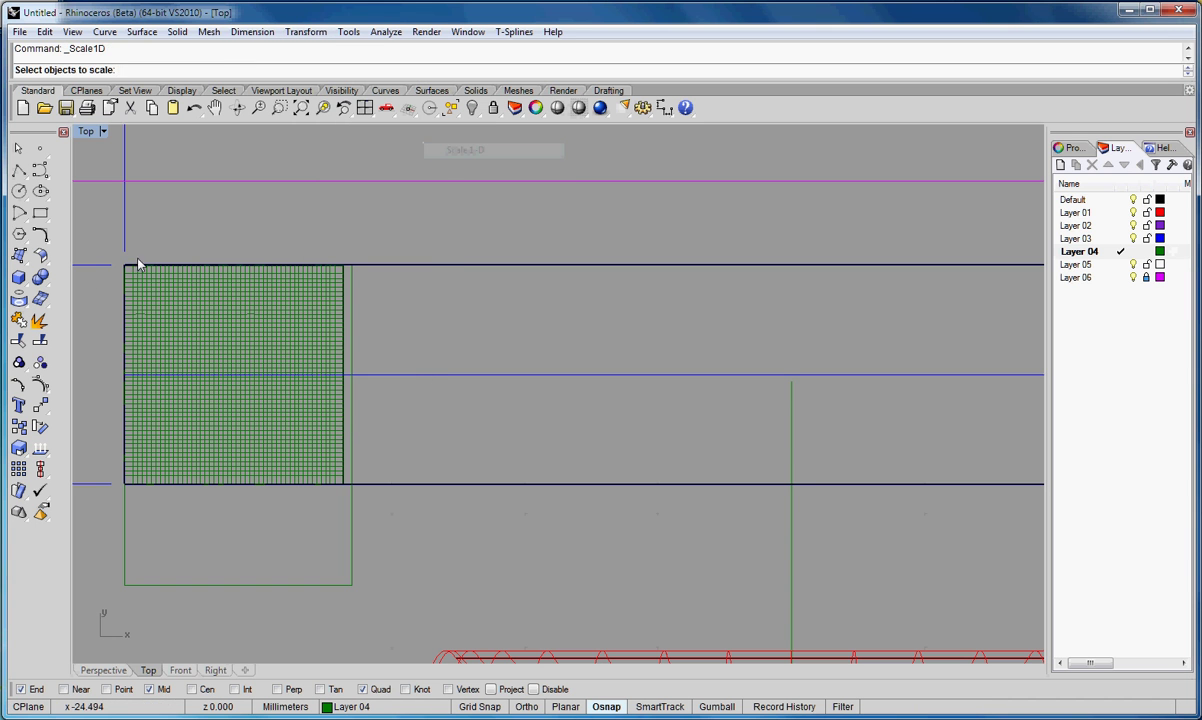
{"action": "left_click", "coordinate": [164, 300]}
{"action": "key", "text": "Return"}
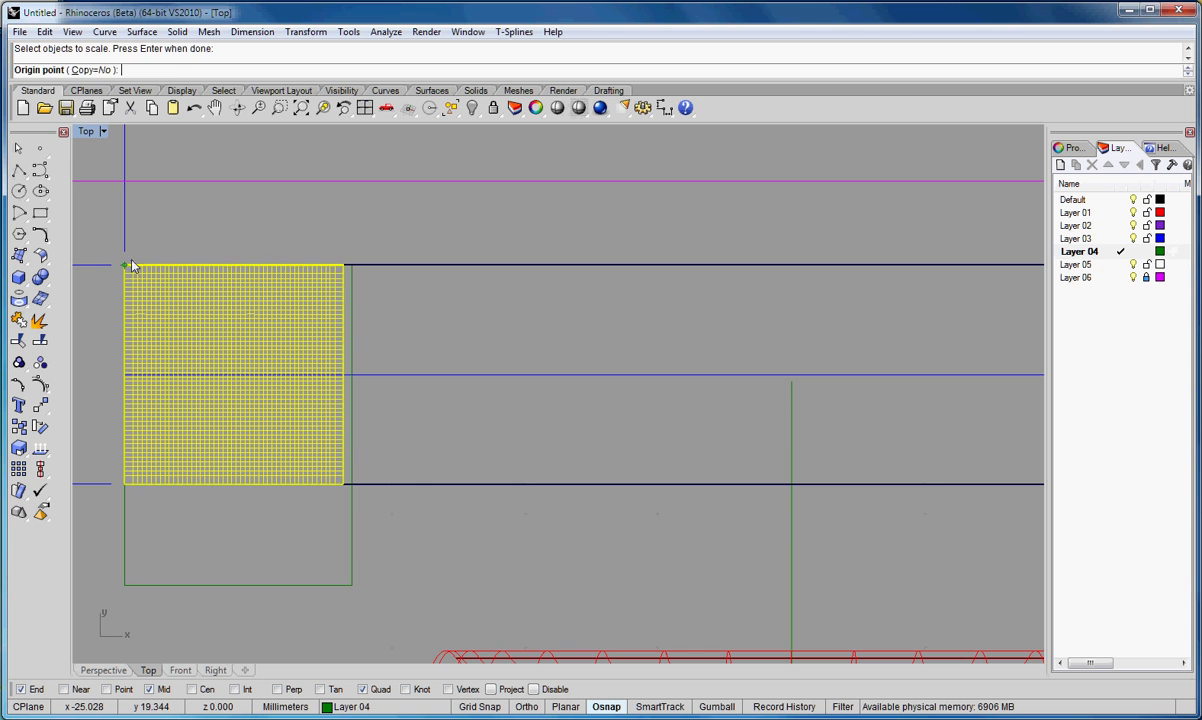
{"action": "left_click", "coordinate": [128, 266]}
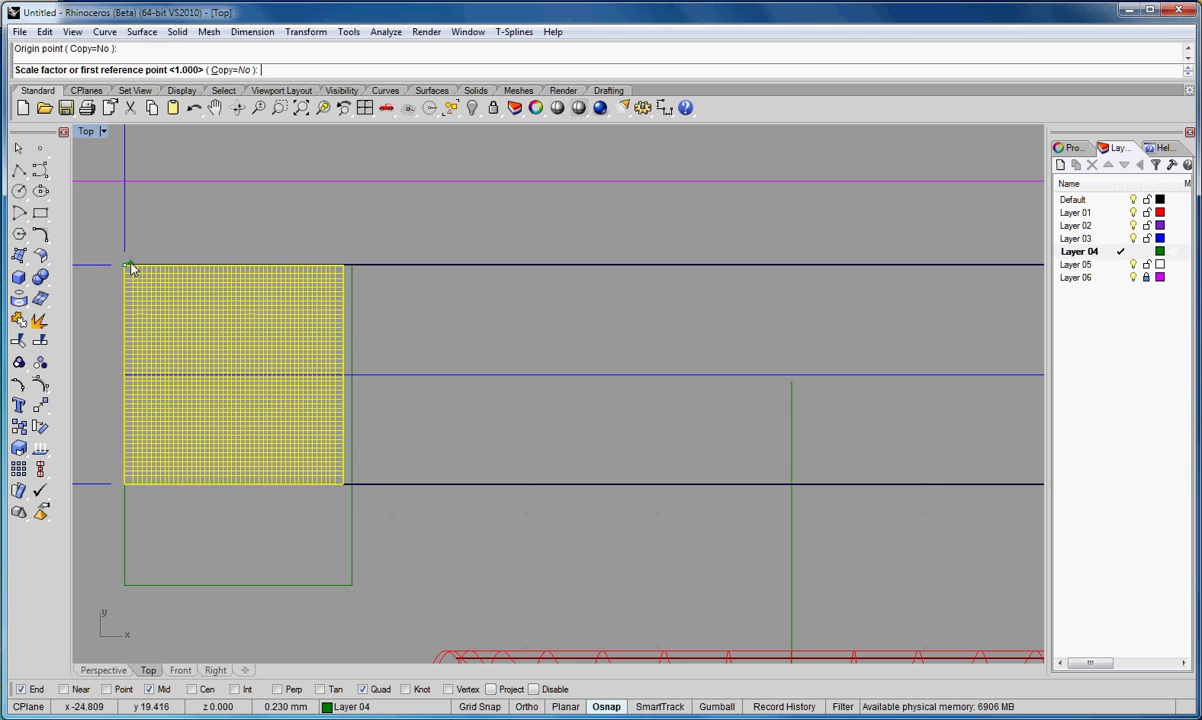
{"action": "left_click", "coordinate": [345, 266]}
{"action": "left_click", "coordinate": [350, 271]}
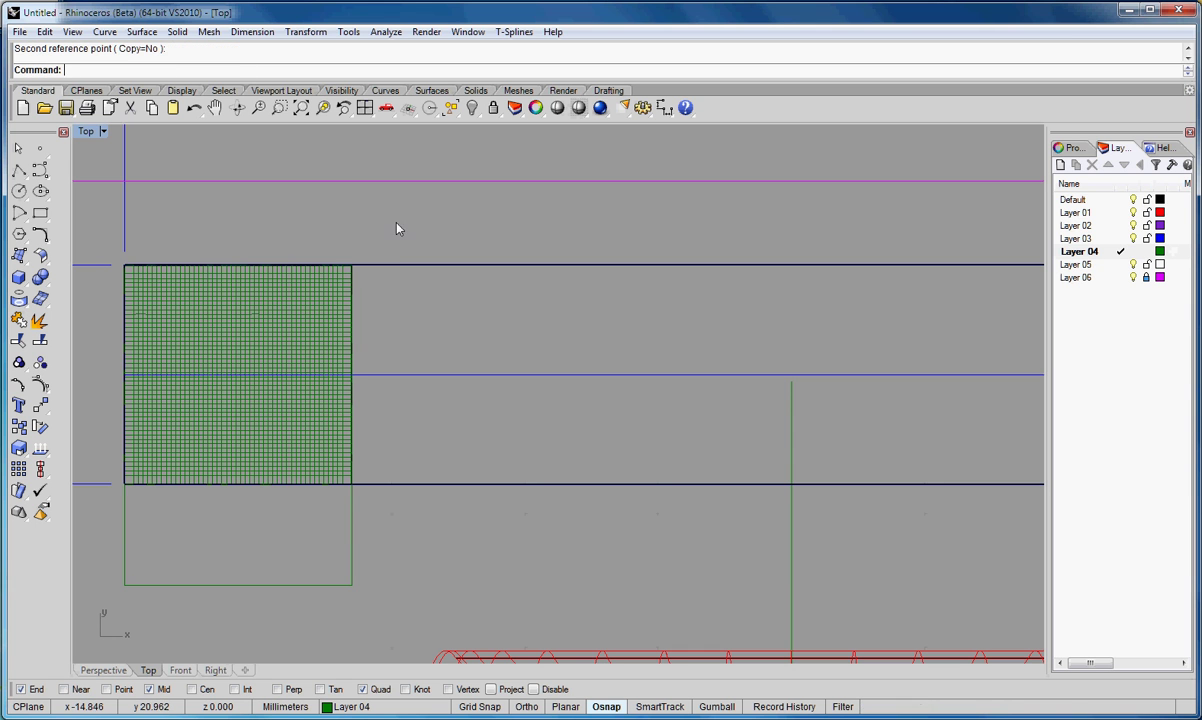
Step: Array the tile rectangularly along the flat strip, 10 in X and 1 in Y, spaced by the tile's own width, with Quad snap off
{"action": "scroll", "coordinate": [358, 203], "scroll_direction": "down", "scroll_amount": 4}
{"action": "left_click", "coordinate": [330, 280]}
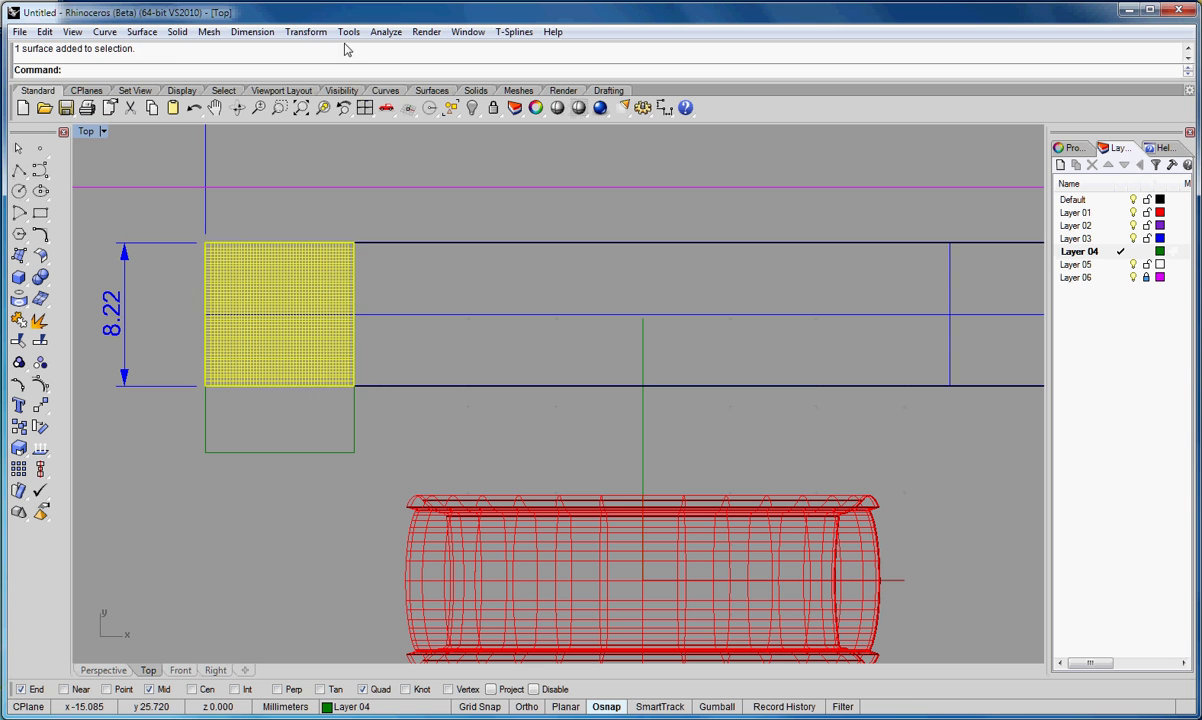
{"action": "left_click", "coordinate": [305, 31]}
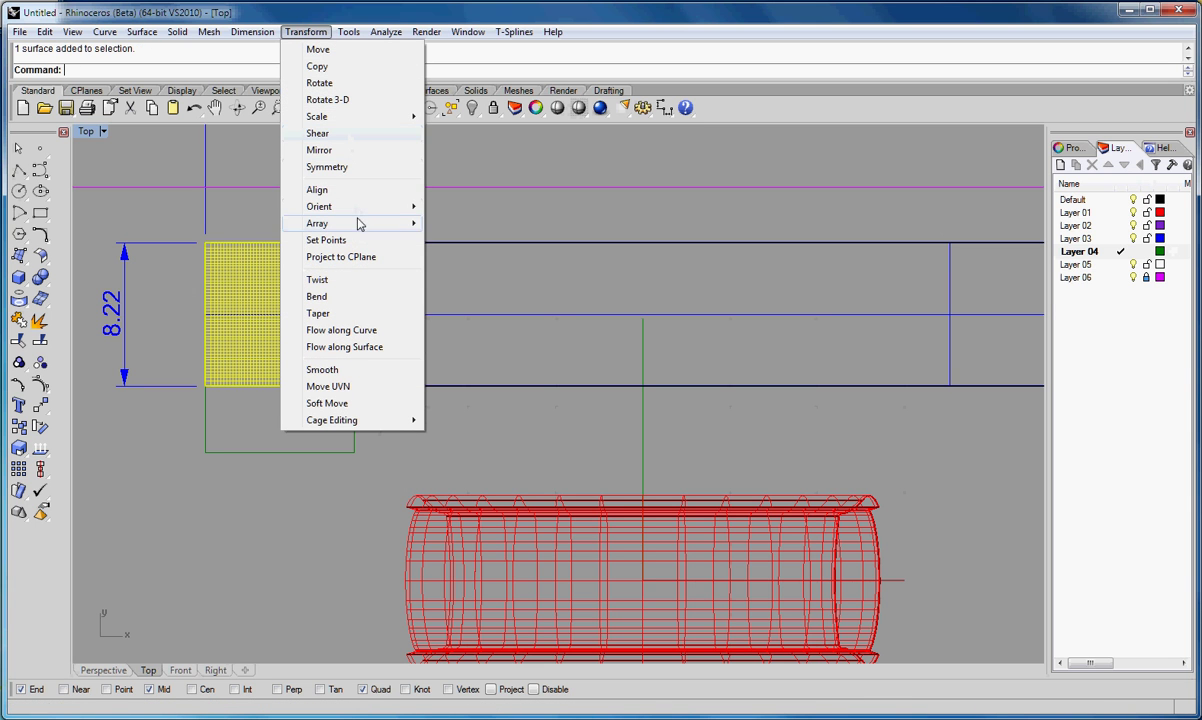
{"action": "mouse_move", "coordinate": [360, 226]}
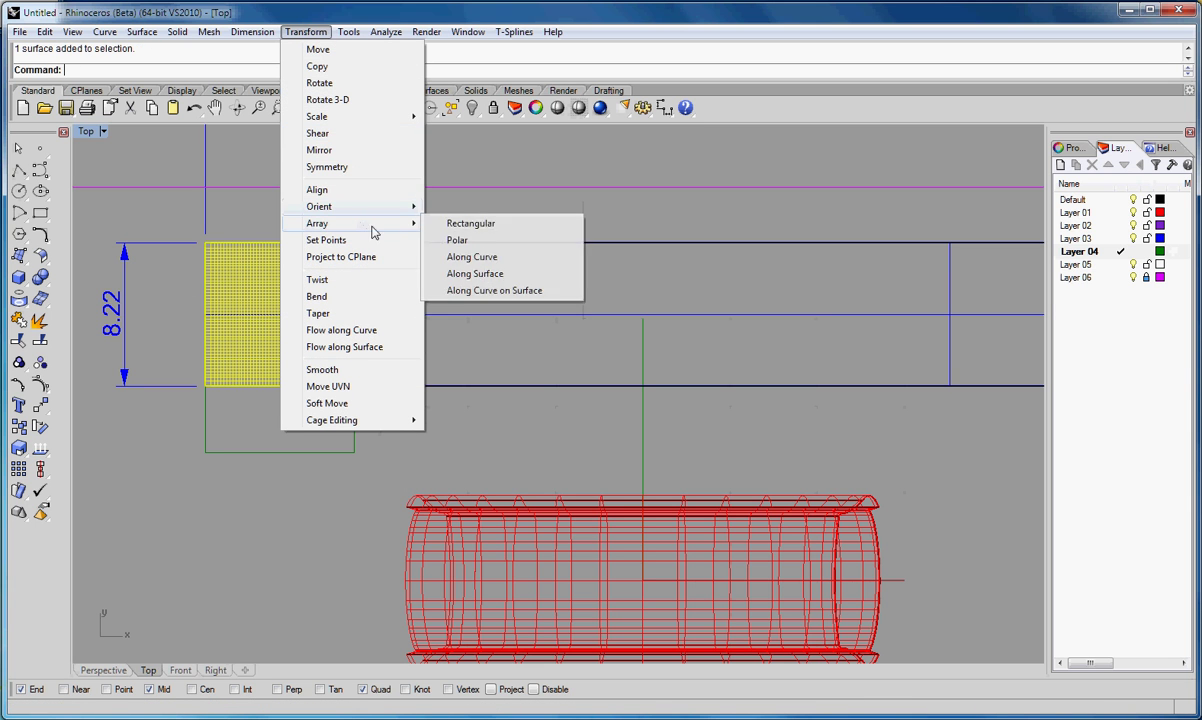
{"action": "left_click", "coordinate": [445, 225]}
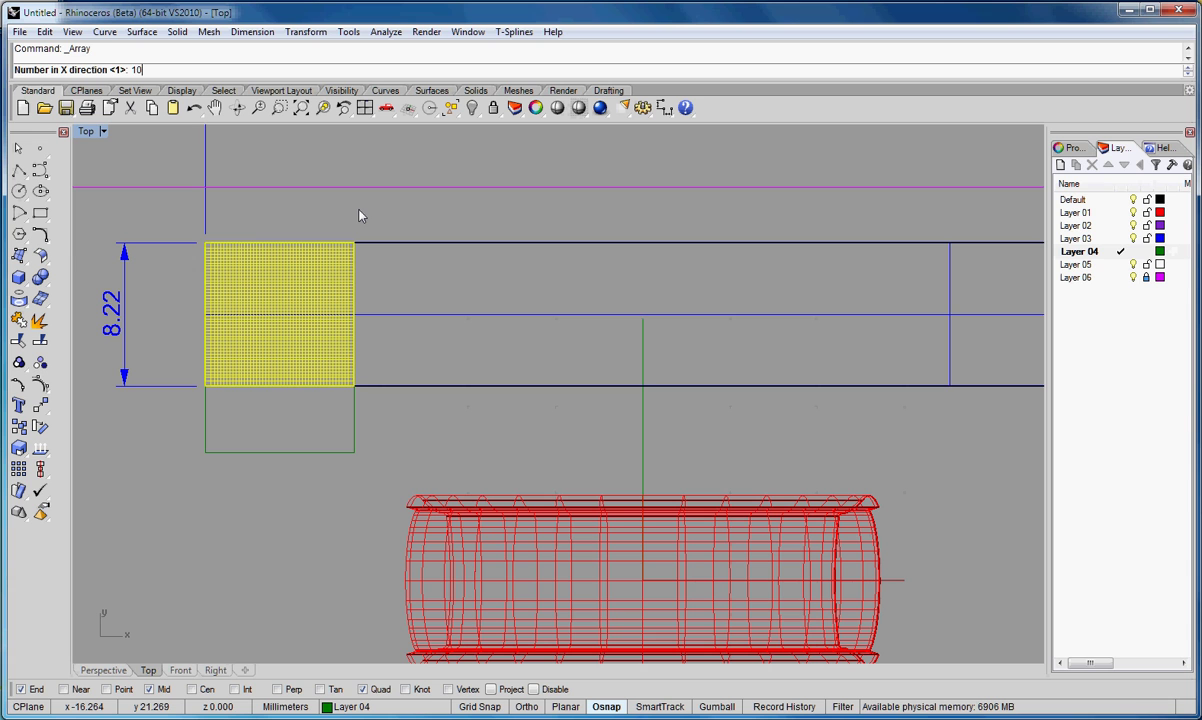
{"action": "key", "text": "Return"}
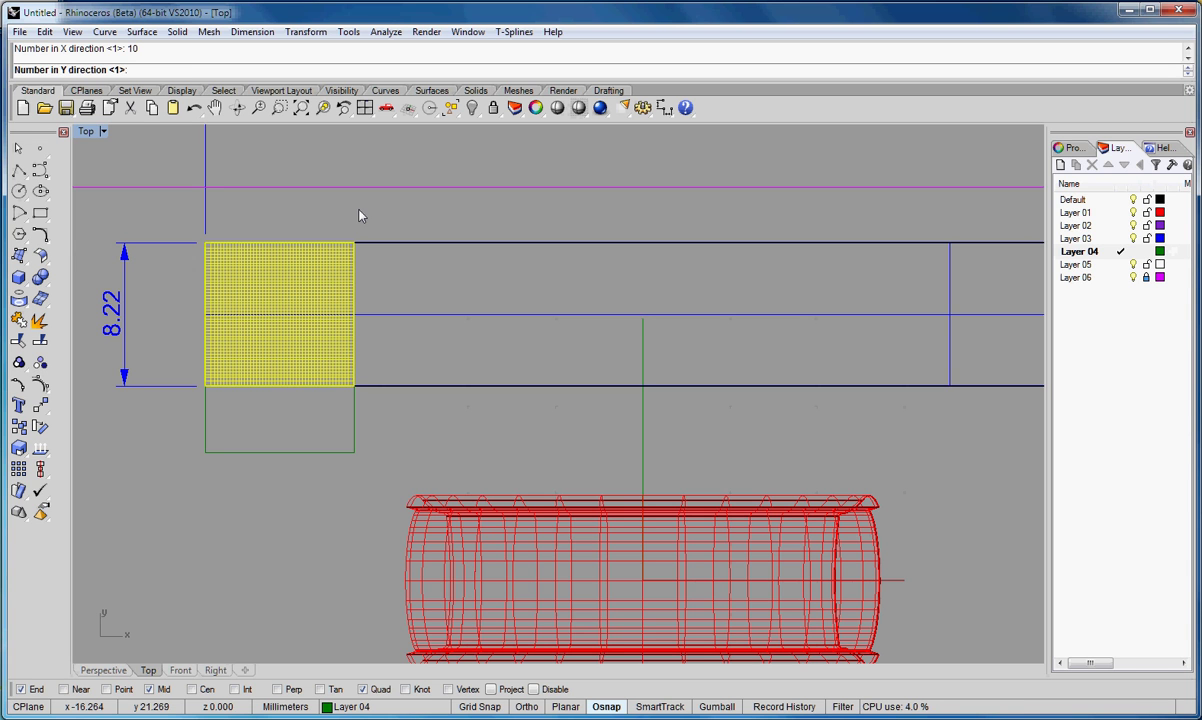
{"action": "key", "text": "Return"}
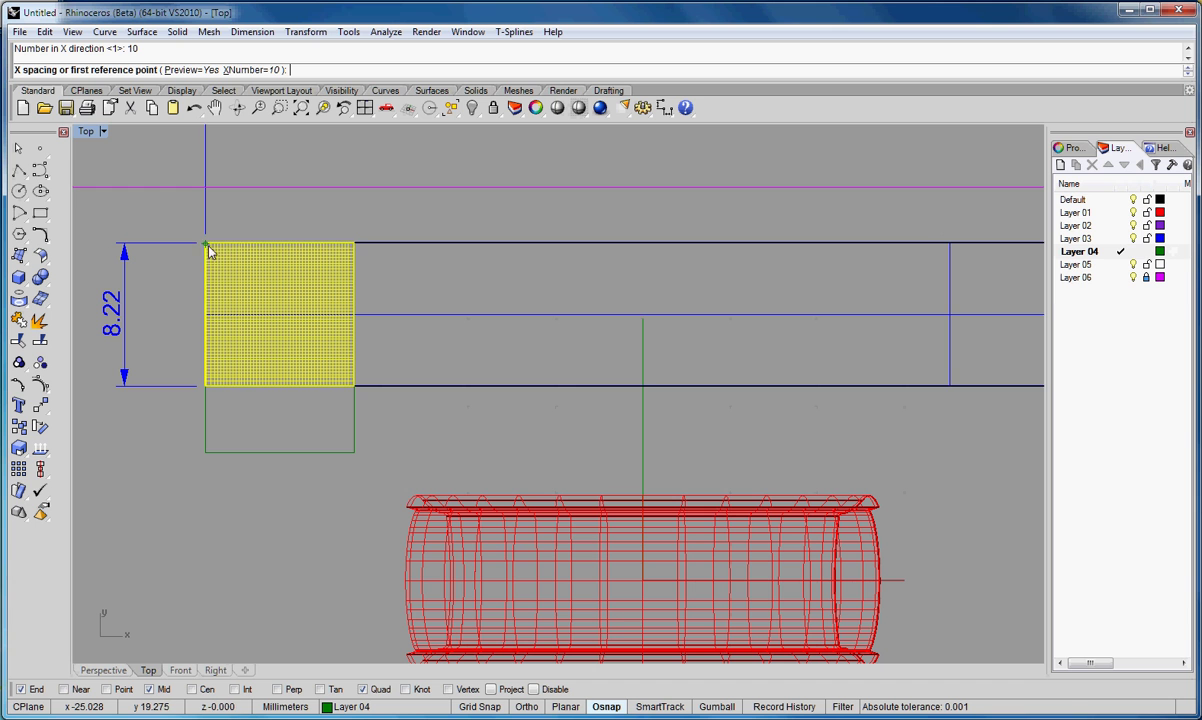
{"action": "left_click", "coordinate": [361, 689]}
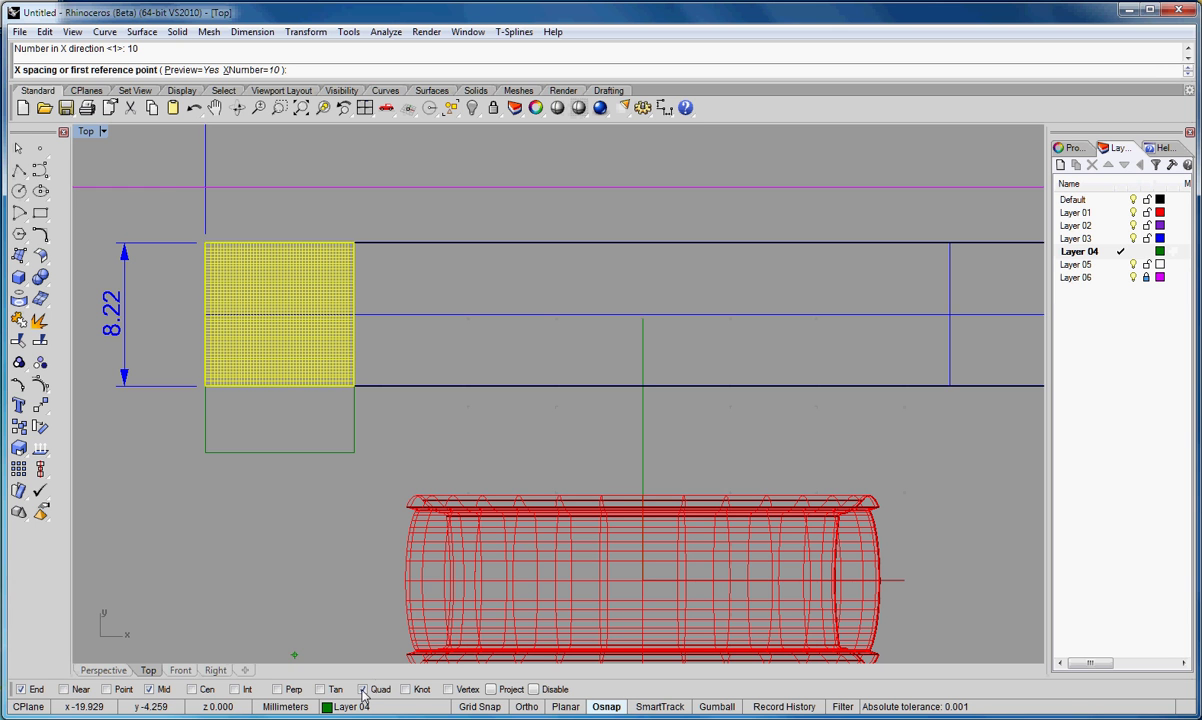
{"action": "left_click", "coordinate": [208, 246]}
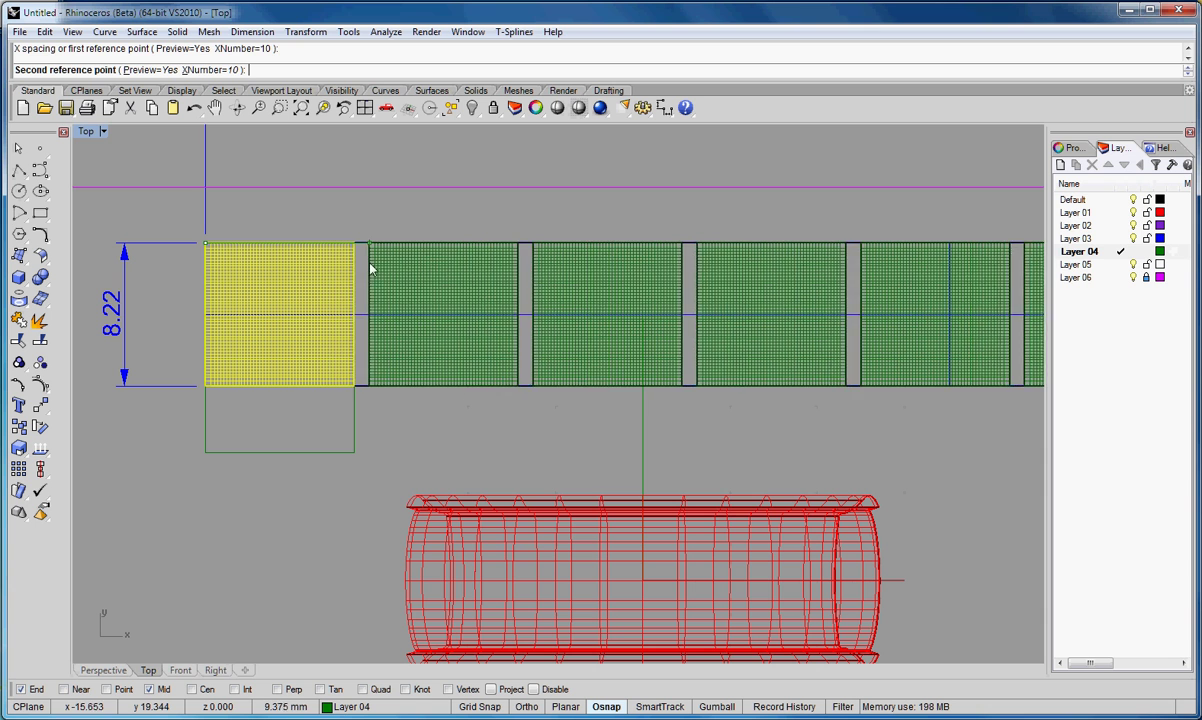
{"action": "left_click", "coordinate": [357, 254]}
{"action": "left_click", "coordinate": [357, 252]}
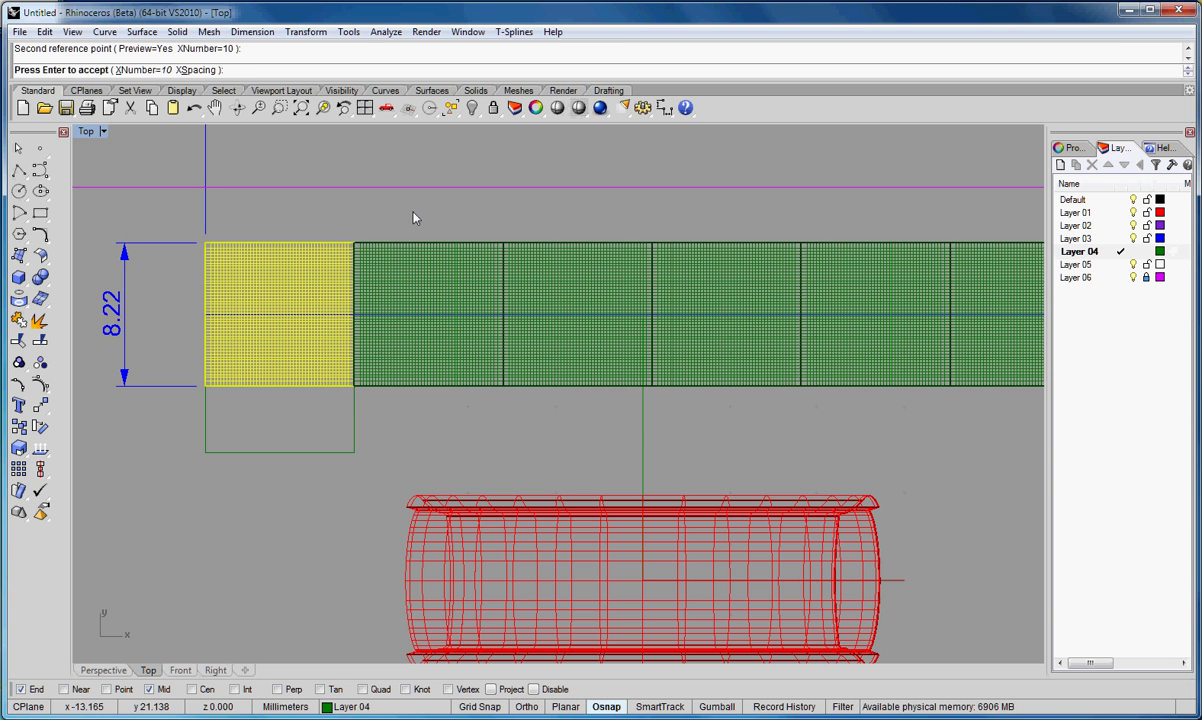
{"action": "key", "text": "Return"}
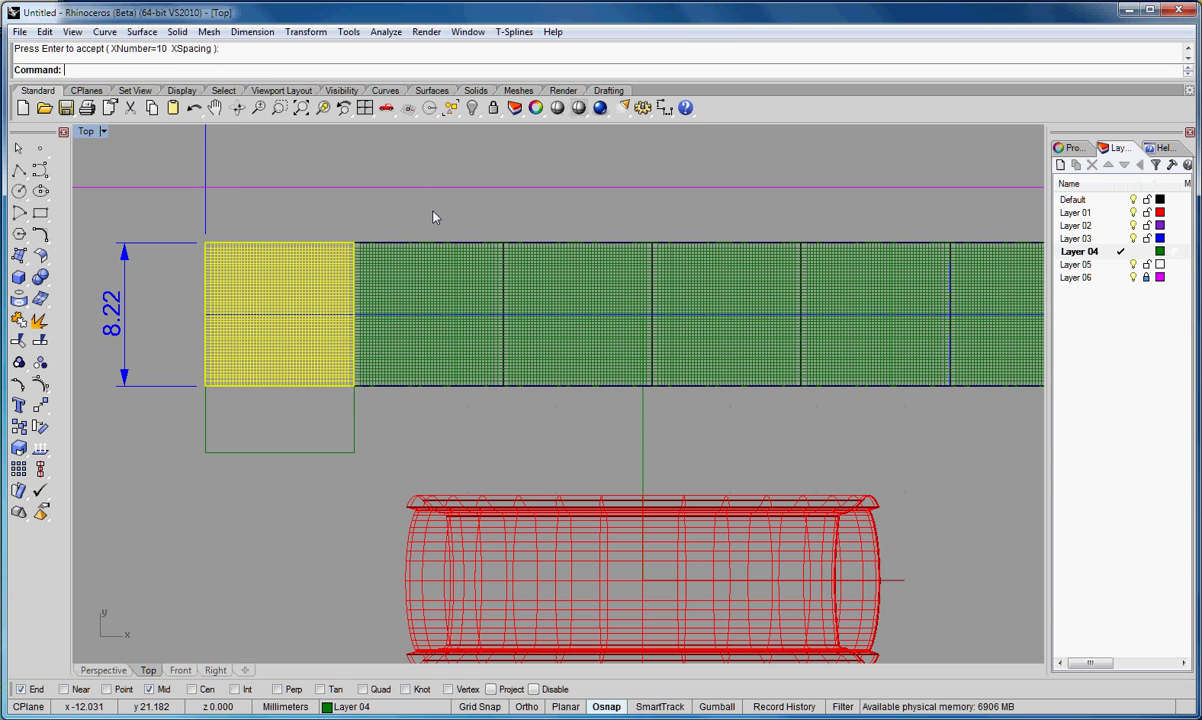
Step: Examine the row of heightfield tiles along the flat strip in the Perspective view for how the pattern repeats
{"action": "scroll", "coordinate": [510, 221], "scroll_direction": "down", "scroll_amount": 5}
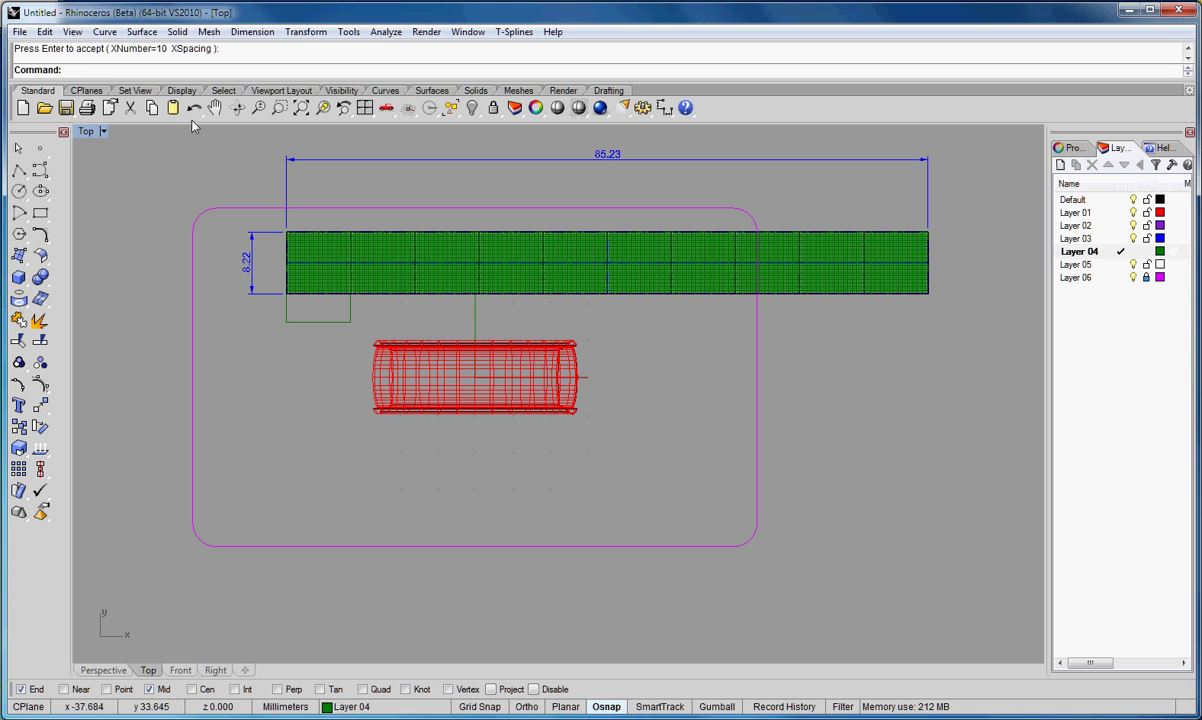
{"action": "double_click", "coordinate": [87, 133]}
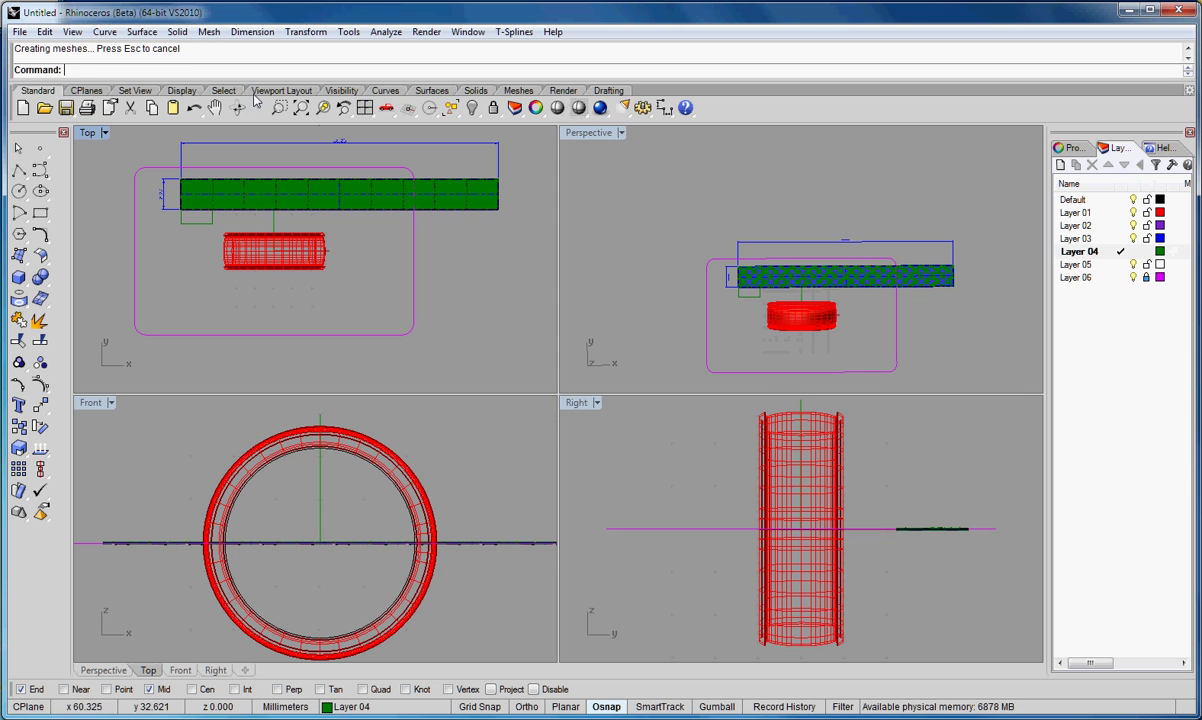
{"action": "double_click", "coordinate": [588, 133]}
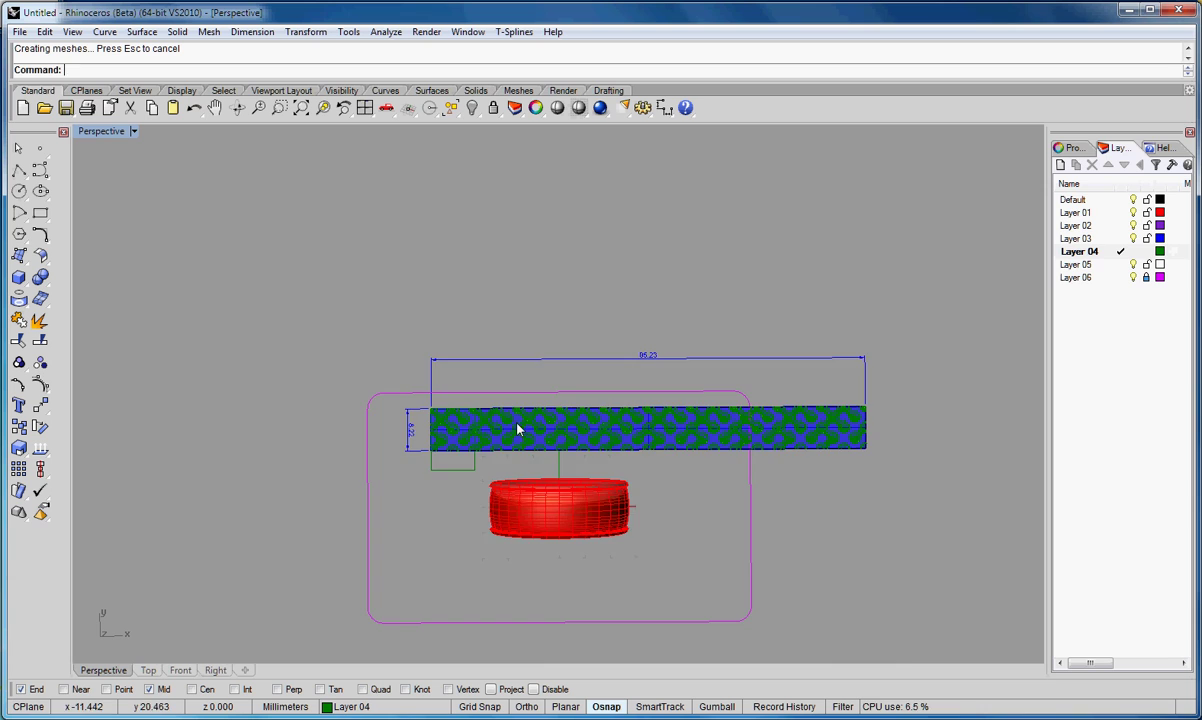
{"action": "scroll", "coordinate": [518, 430], "scroll_direction": "up", "scroll_amount": 3}
{"action": "scroll", "coordinate": [655, 394], "scroll_direction": "up", "scroll_amount": 1}
{"action": "scroll", "coordinate": [464, 271], "scroll_direction": "down", "scroll_amount": 1}
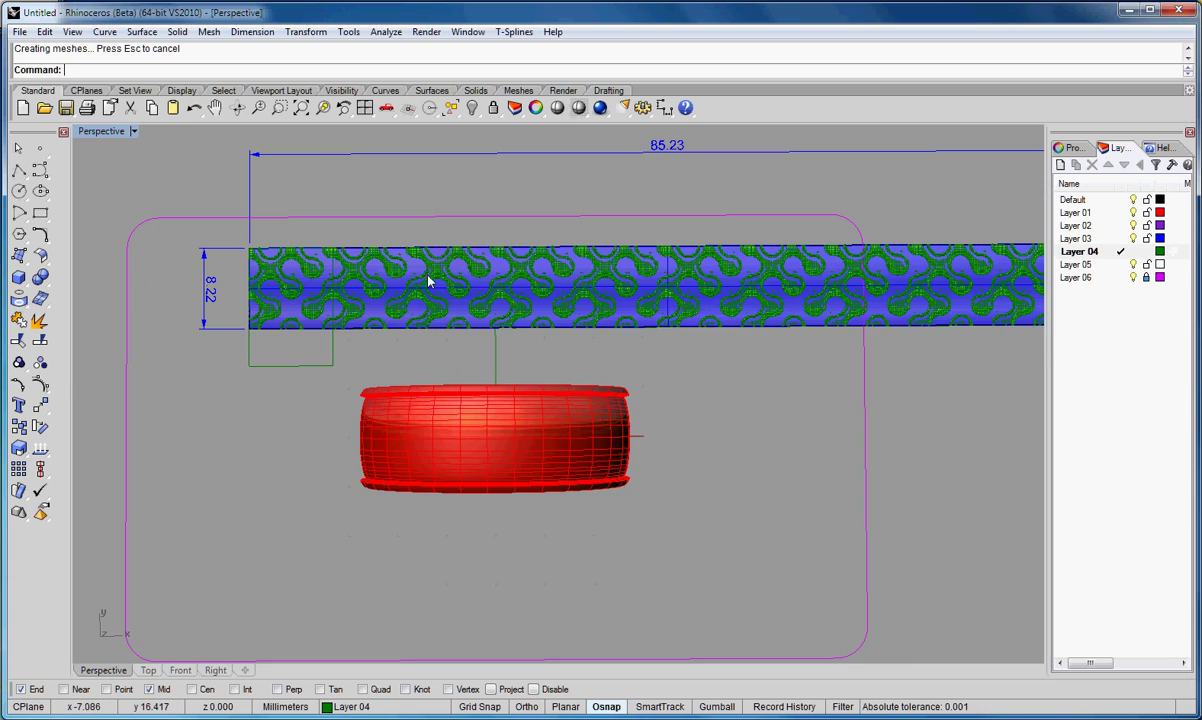
{"action": "scroll", "coordinate": [428, 282], "scroll_direction": "up", "scroll_amount": 4}
{"action": "scroll", "coordinate": [419, 298], "scroll_direction": "down", "scroll_amount": 3}
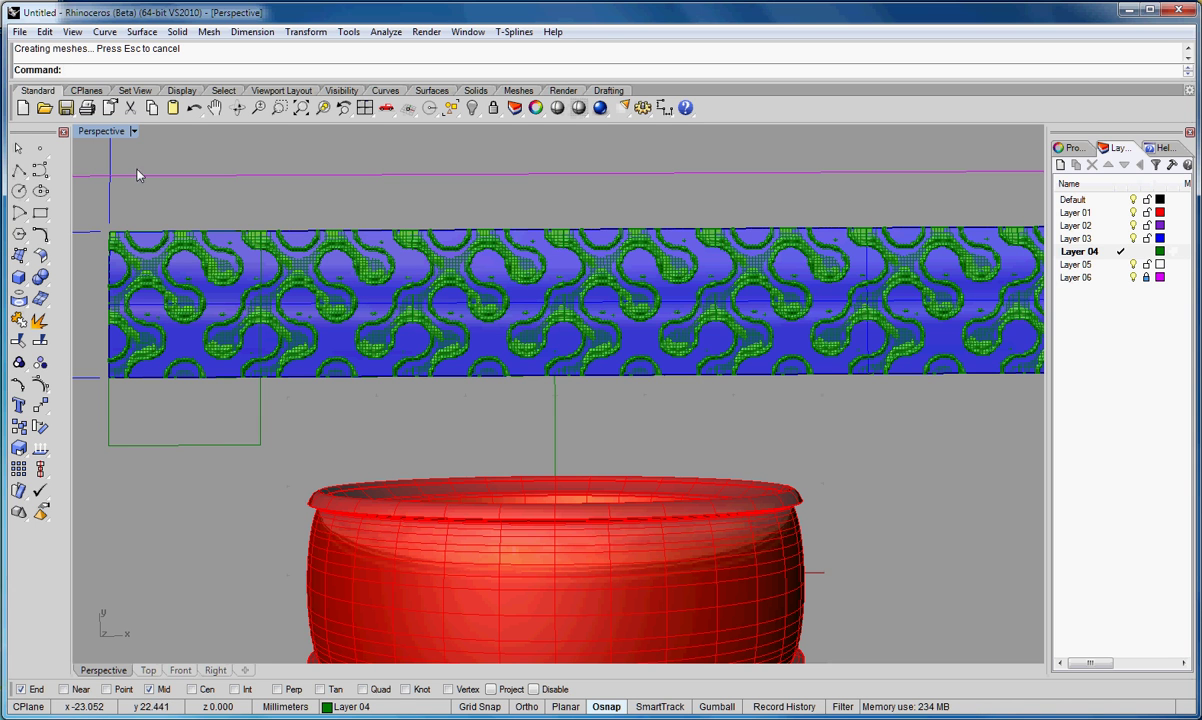
Step: Examine in the Front view how the tiles' relief sits relative to the flat strip's plane
{"action": "double_click", "coordinate": [104, 132]}
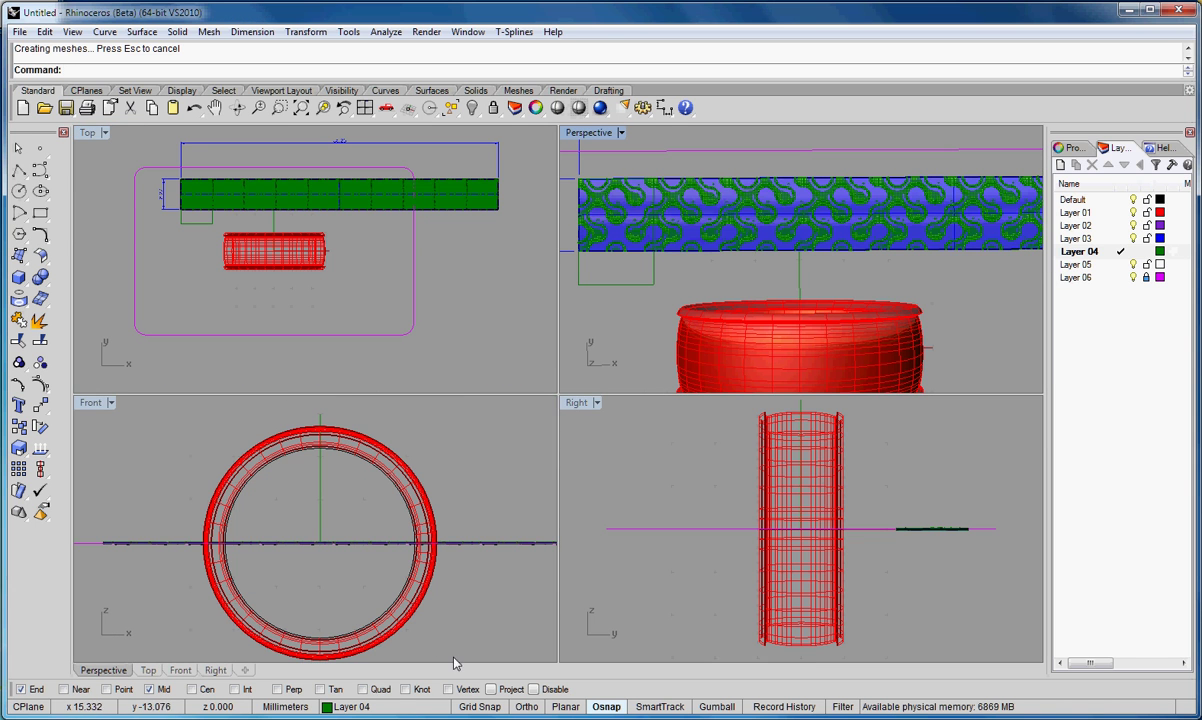
{"action": "double_click", "coordinate": [90, 403]}
{"action": "scroll", "coordinate": [473, 424], "scroll_direction": "up", "scroll_amount": 3}
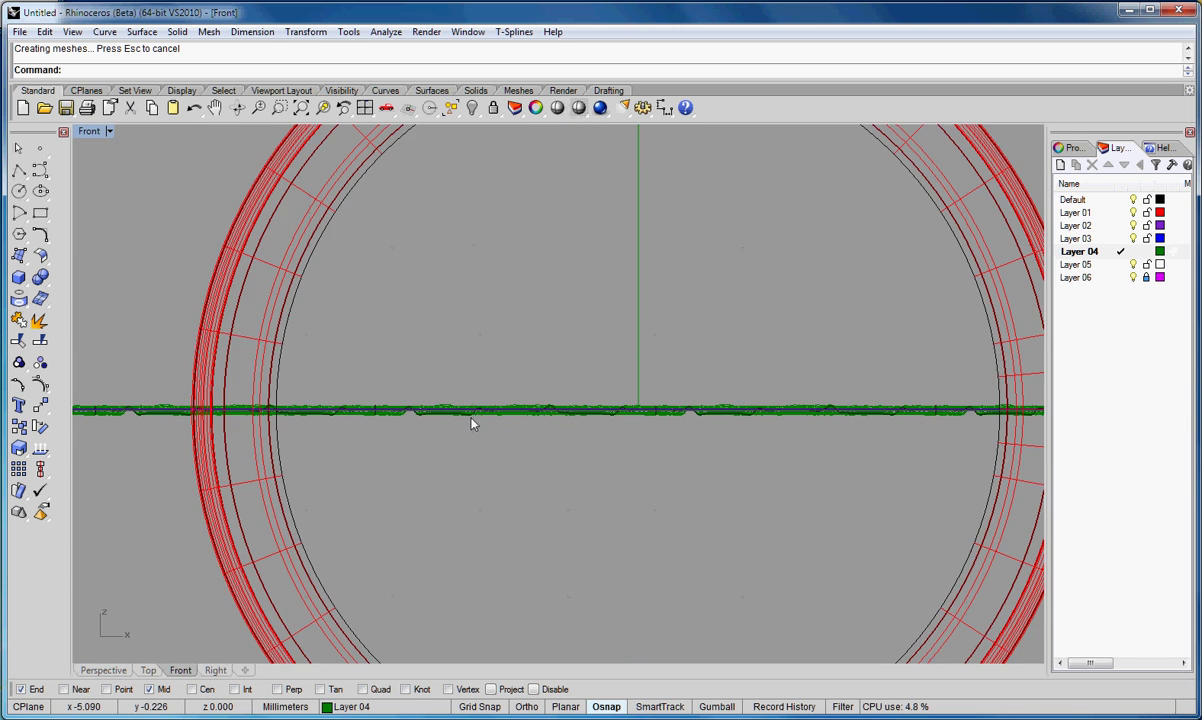
{"action": "scroll", "coordinate": [473, 424], "scroll_direction": "up", "scroll_amount": 8}
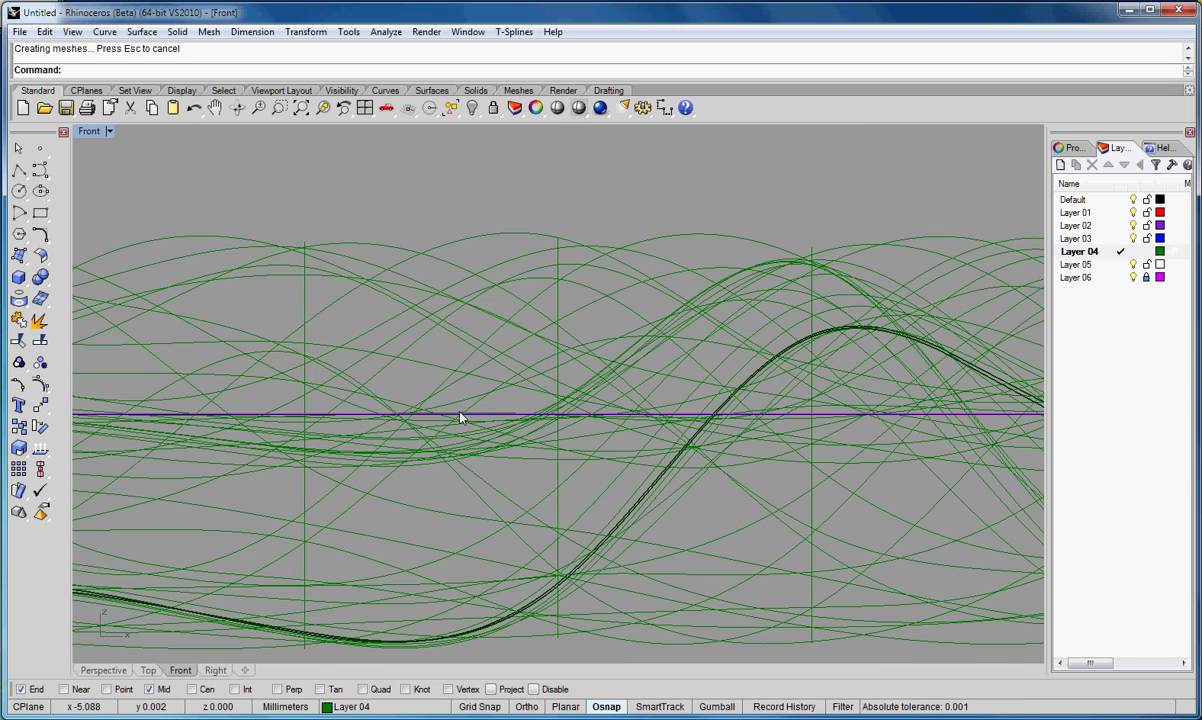
{"action": "scroll", "coordinate": [535, 410], "scroll_direction": "down", "scroll_amount": 3}
{"action": "right_click_drag", "start_coordinate": [500, 462], "coordinate": [508, 430]}
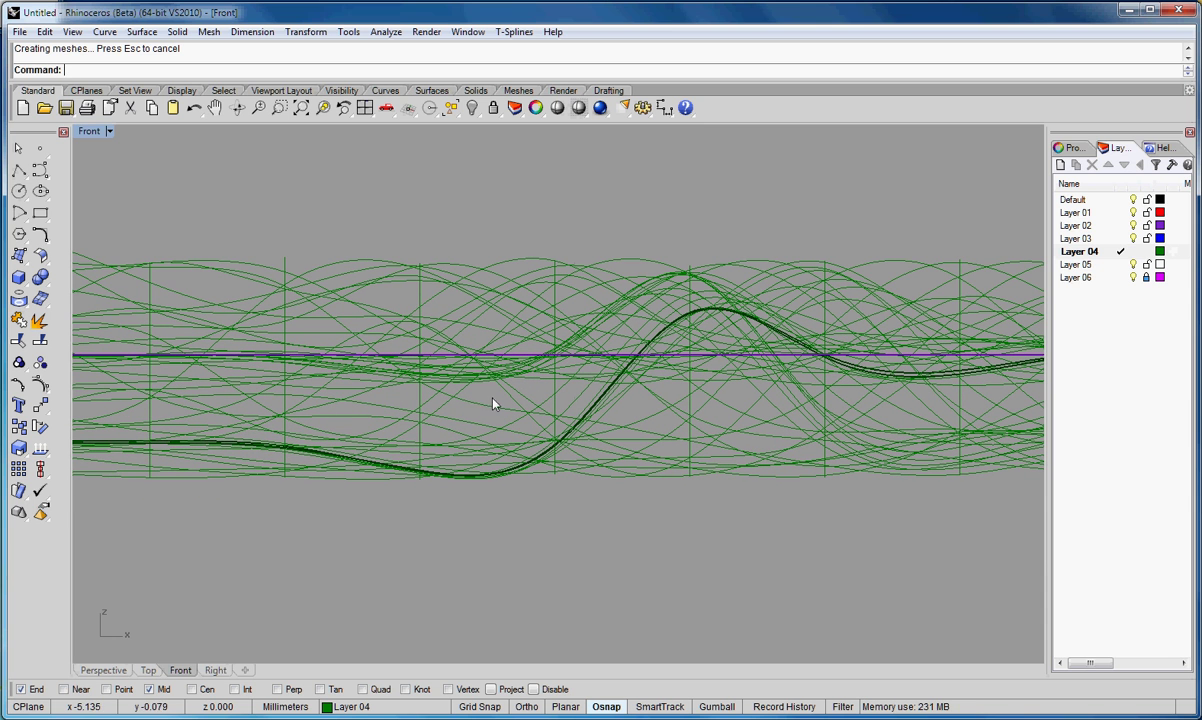
Step: Try raising a single heightfield tile until its underside meets the flat strip's plane, and undo the move
{"action": "left_click", "coordinate": [472, 316]}
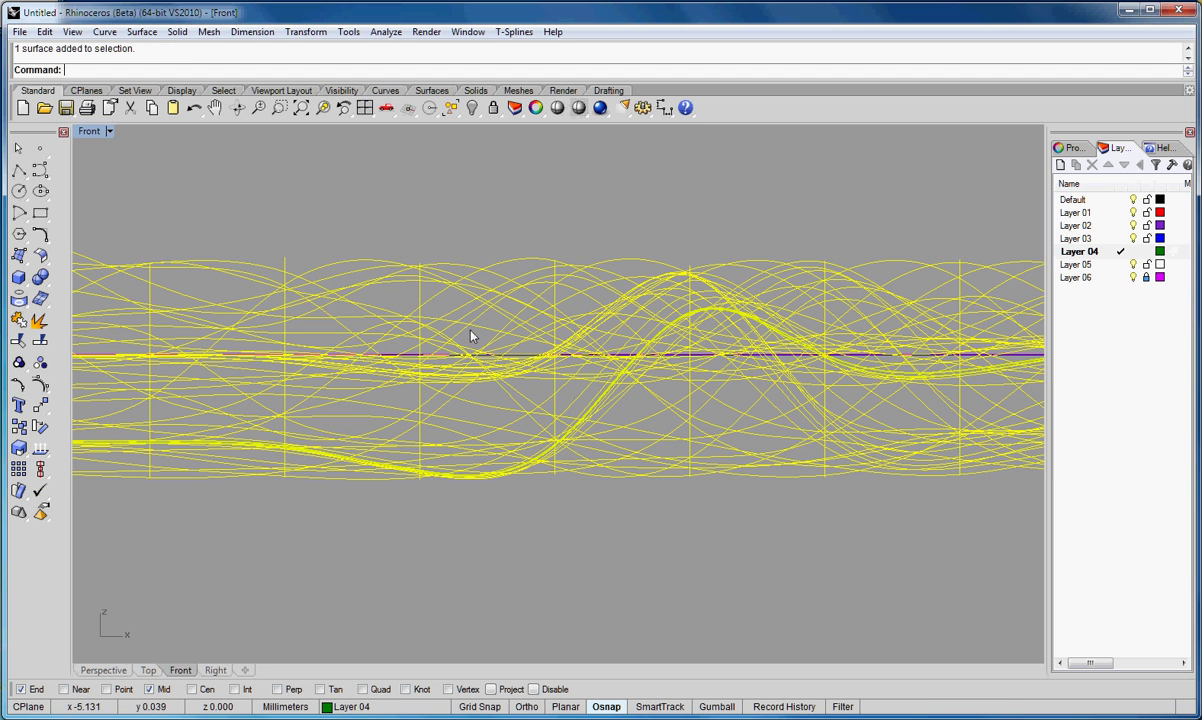
{"action": "left_click_drag", "start_coordinate": [494, 312], "coordinate": [488, 201]}
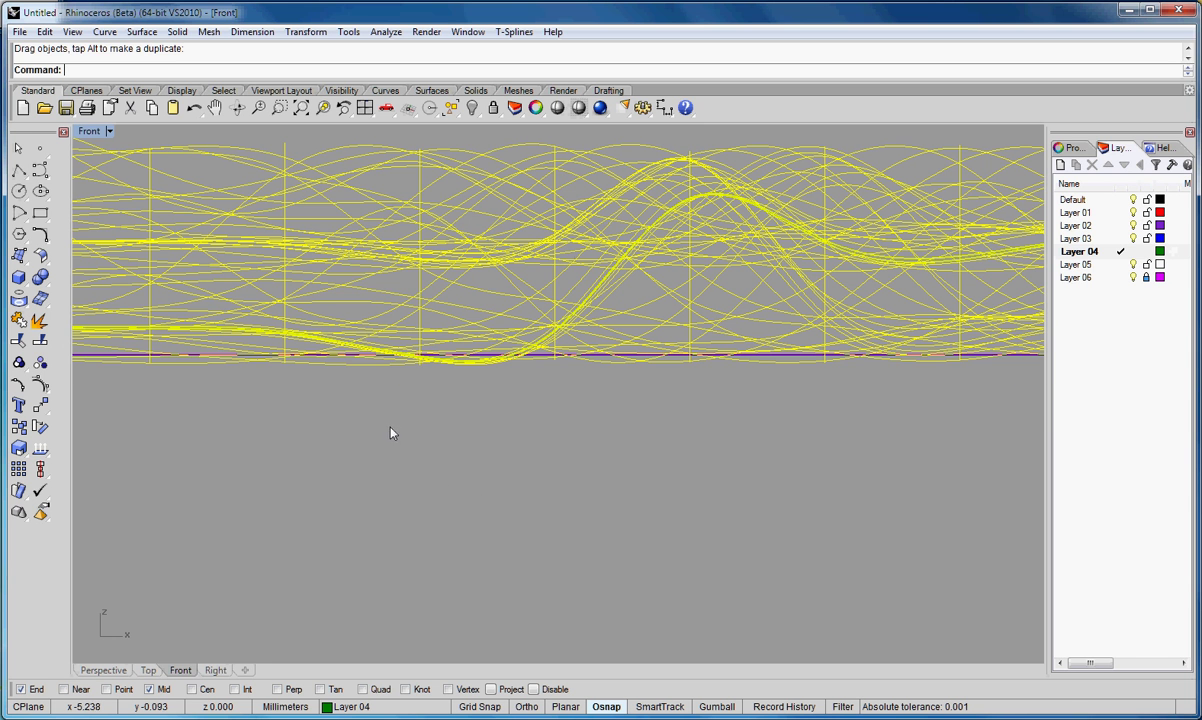
{"action": "scroll", "coordinate": [395, 432], "scroll_direction": "down", "scroll_amount": 5}
{"action": "left_click", "coordinate": [423, 314]}
{"action": "scroll", "coordinate": [424, 320], "scroll_direction": "down", "scroll_amount": 5}
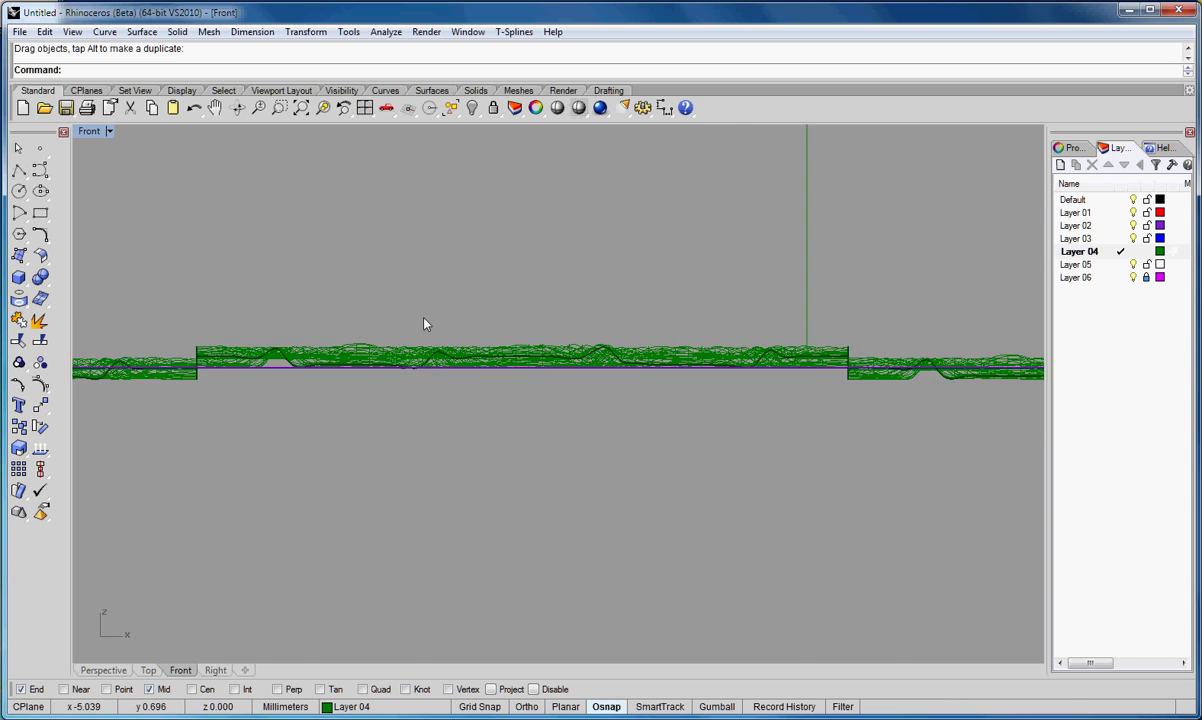
{"action": "scroll", "coordinate": [427, 350], "scroll_direction": "down", "scroll_amount": 5}
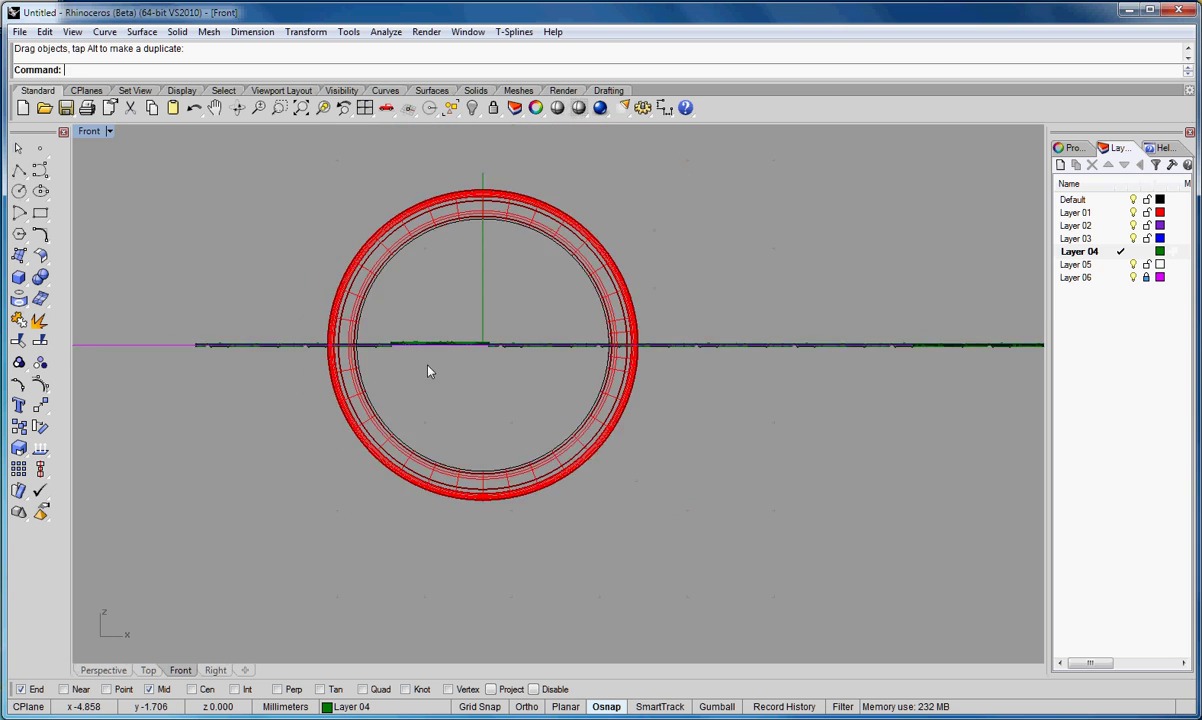
{"action": "scroll", "coordinate": [429, 365], "scroll_direction": "up", "scroll_amount": 3}
{"action": "left_click", "coordinate": [194, 108]}
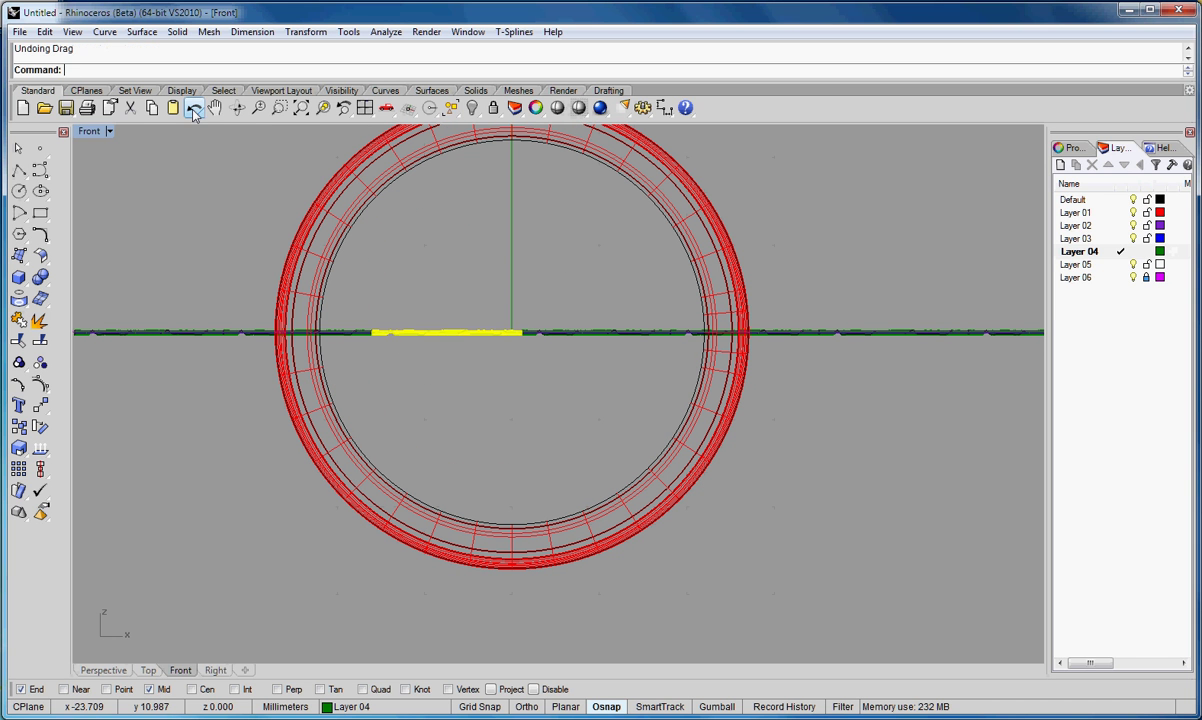
{"action": "left_click", "coordinate": [503, 272]}
Step: Try raising all Layer 04 objects together in the Front view until the tiles' underside meets the flat strip's plane
{"action": "scroll", "coordinate": [485, 380], "scroll_direction": "up", "scroll_amount": 6}
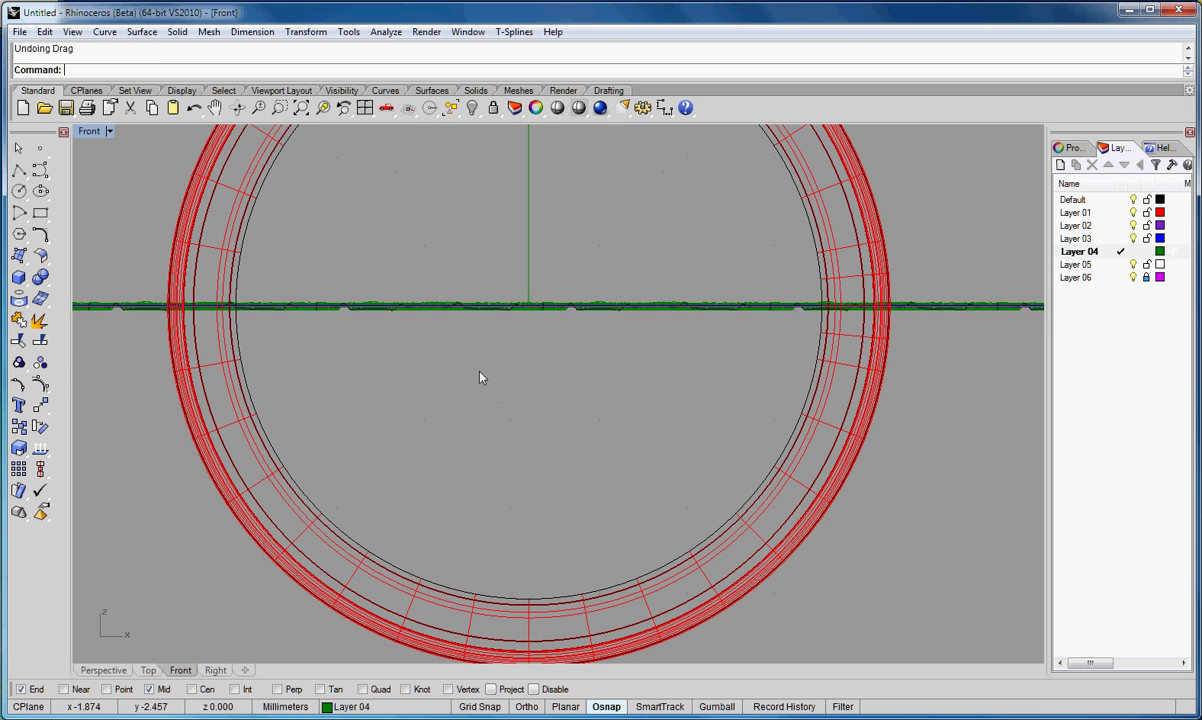
{"action": "scroll", "coordinate": [443, 311], "scroll_direction": "down", "scroll_amount": 4}
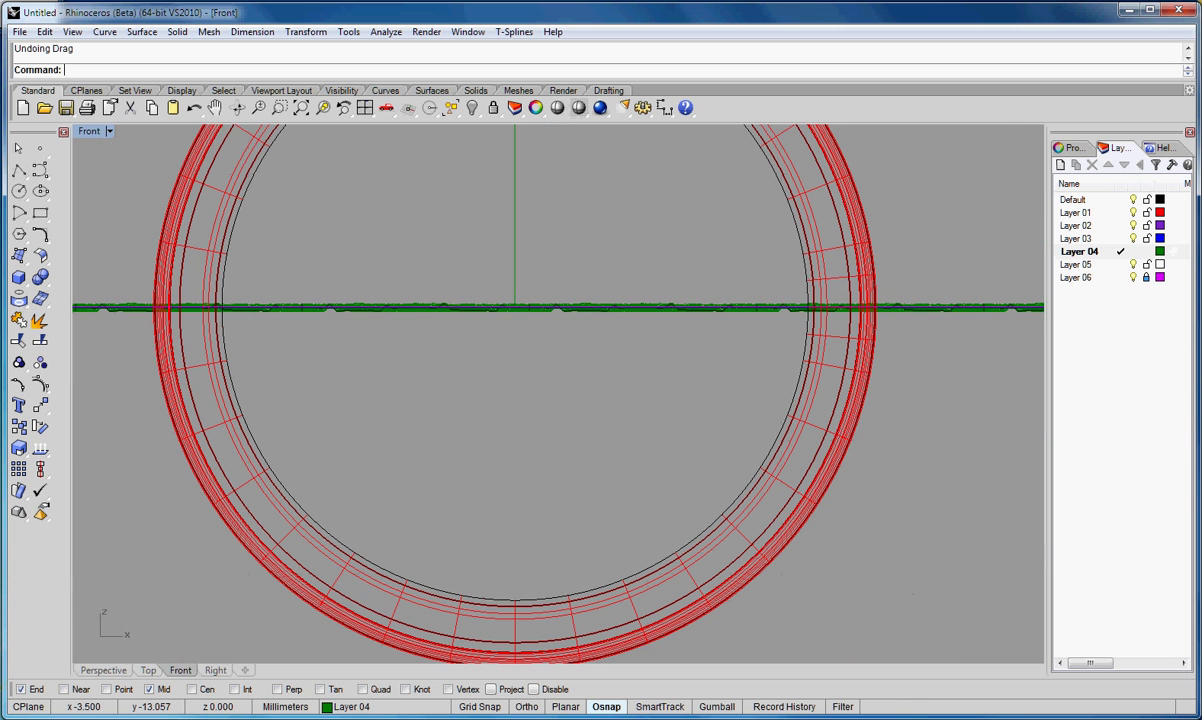
{"action": "left_click", "coordinate": [340, 707]}
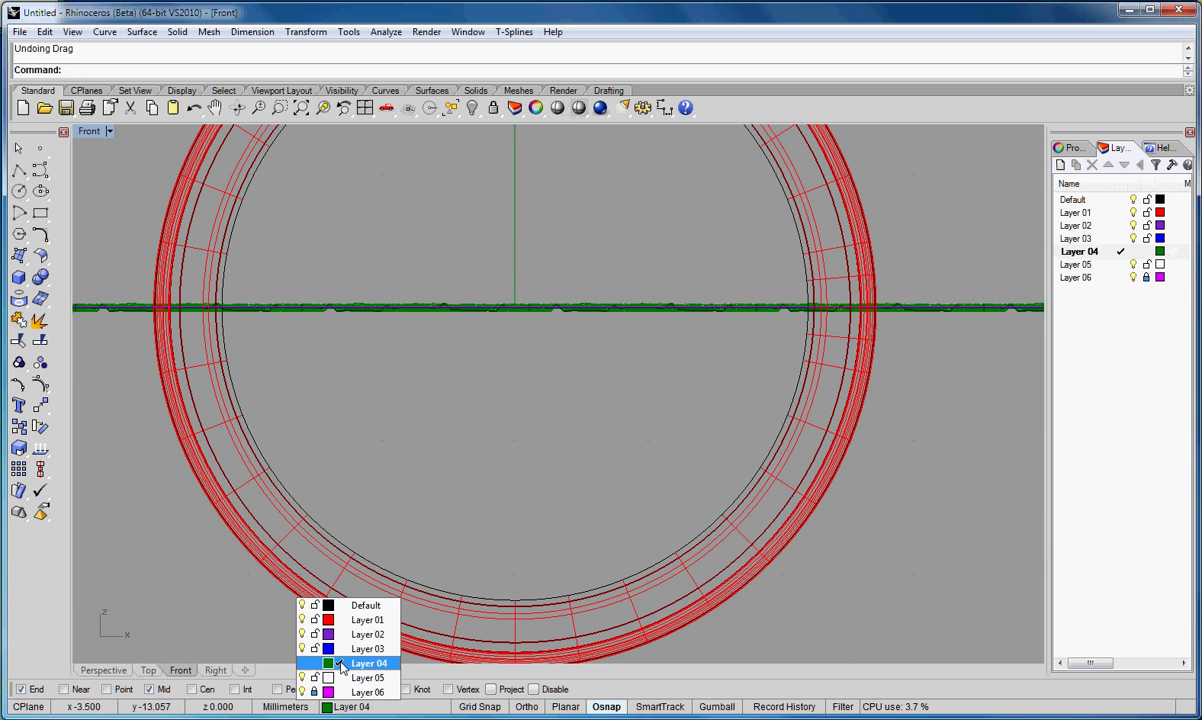
{"action": "right_click", "coordinate": [343, 663]}
{"action": "left_click", "coordinate": [385, 672]}
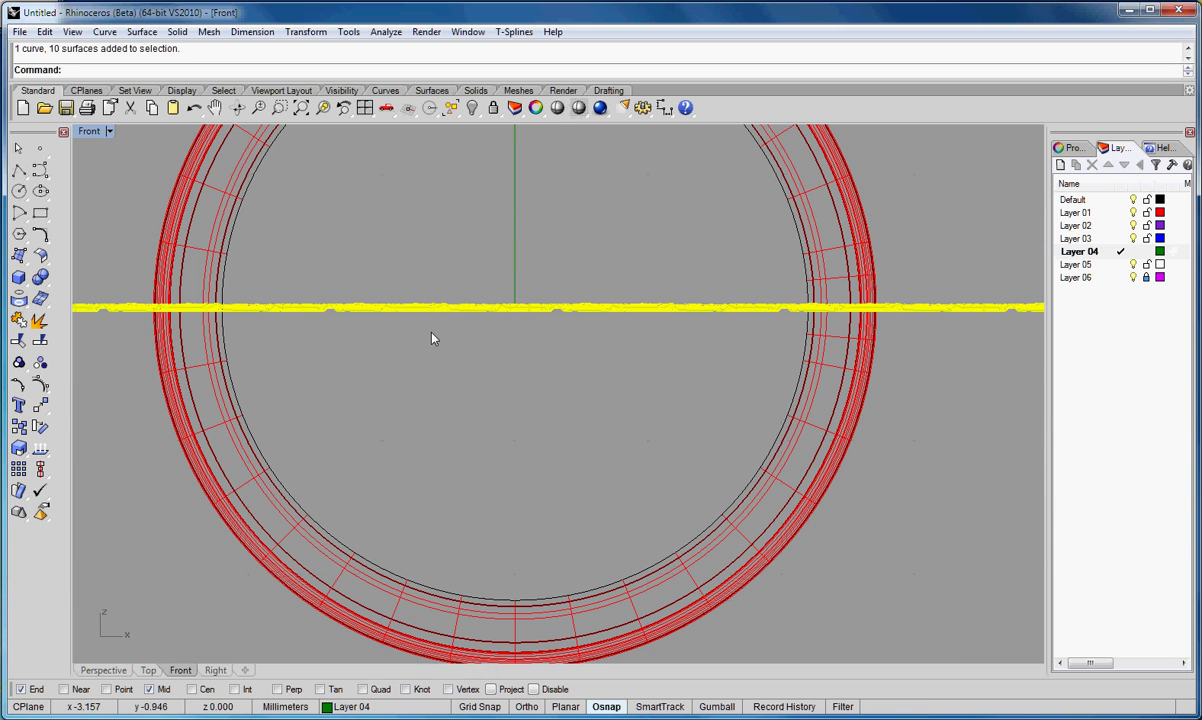
{"action": "scroll", "coordinate": [429, 300], "scroll_direction": "up", "scroll_amount": 8}
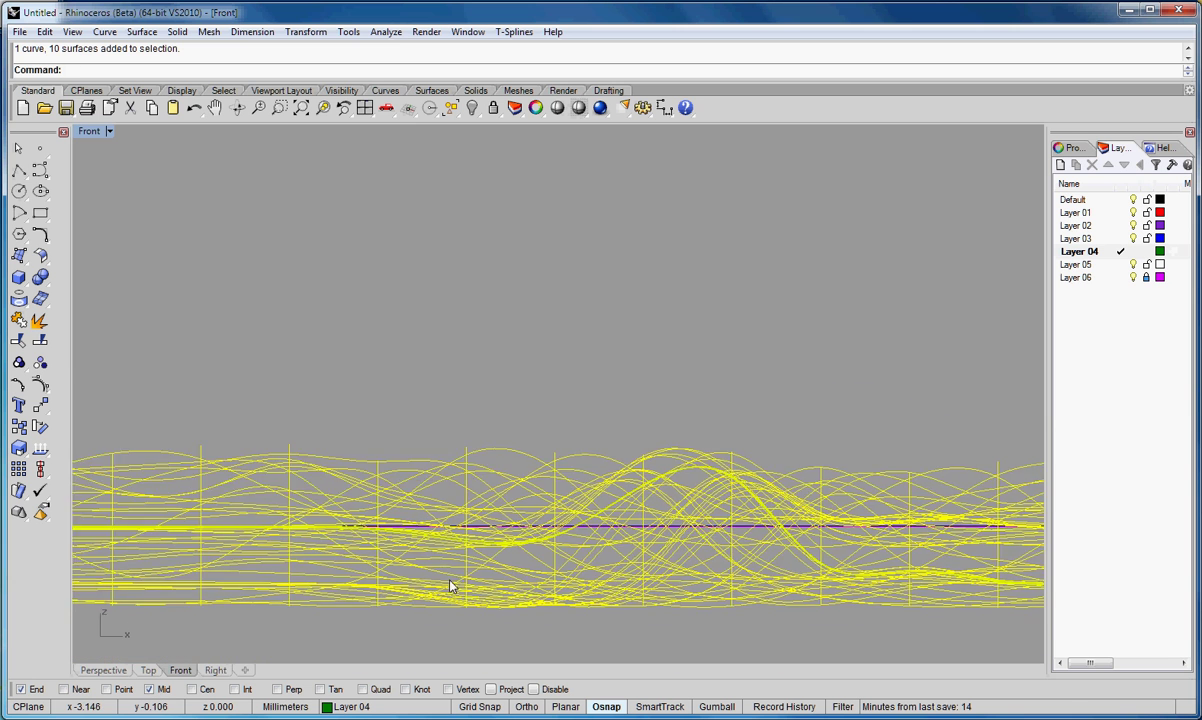
{"action": "scroll", "coordinate": [451, 560], "scroll_direction": "up", "scroll_amount": 3}
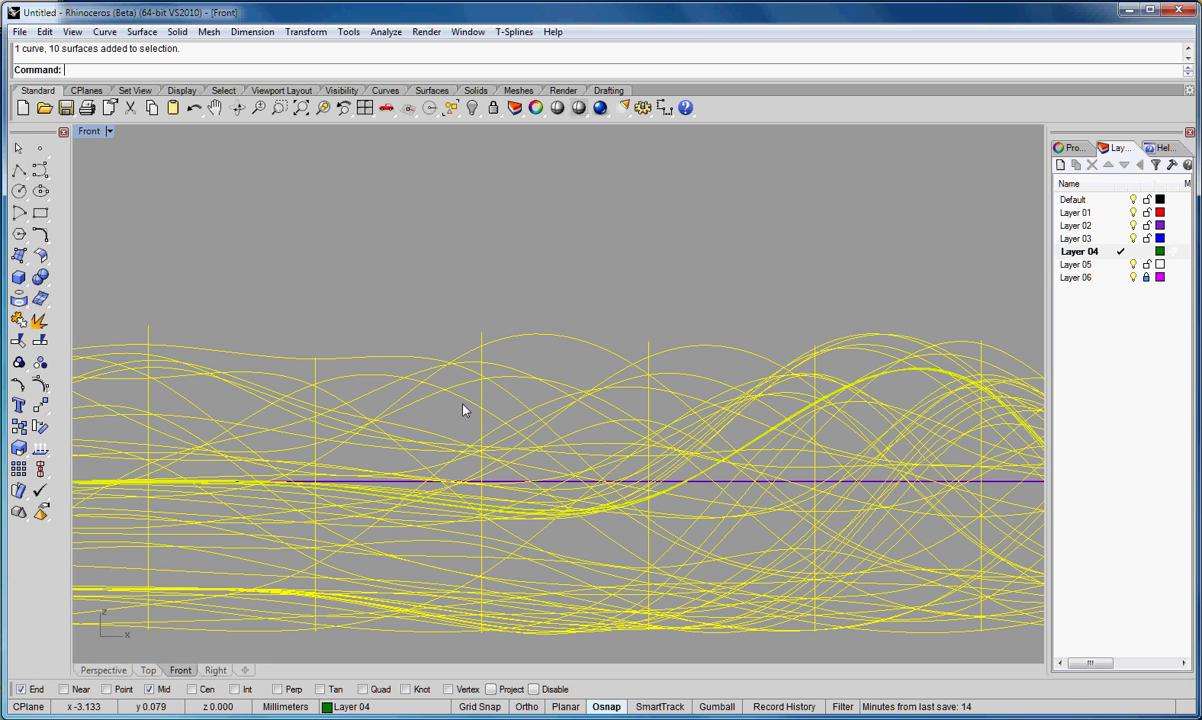
{"action": "left_click_drag", "start_coordinate": [472, 435], "coordinate": [472, 370]}
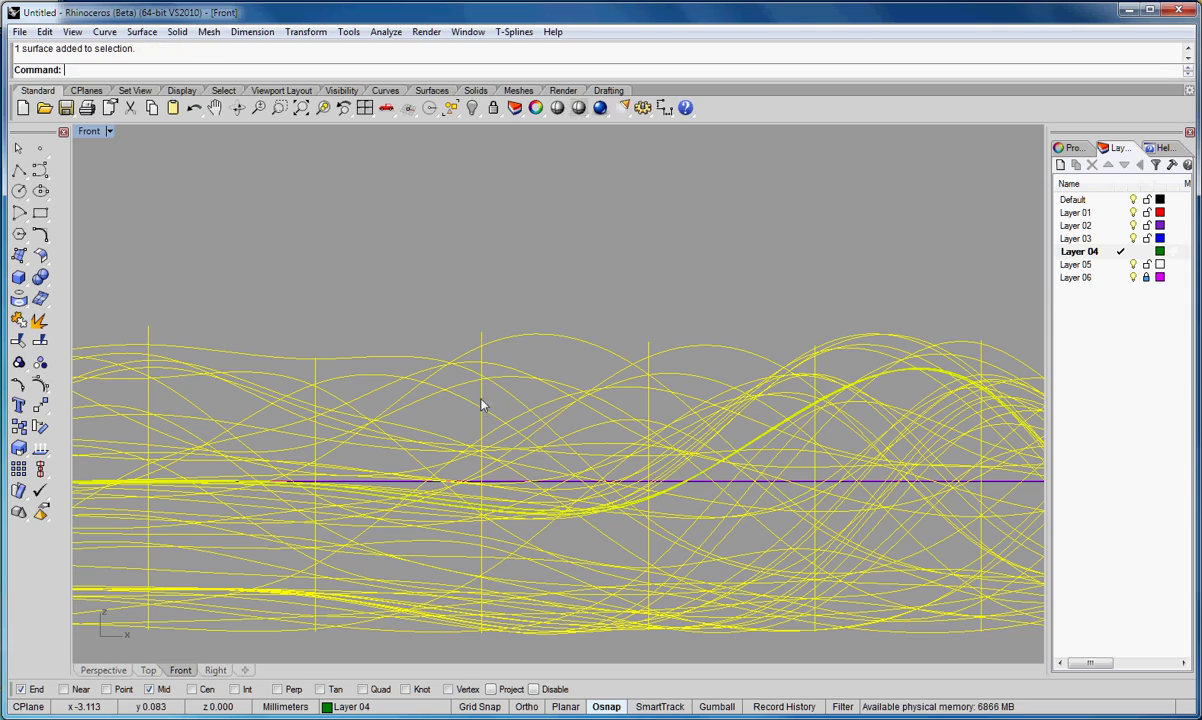
{"action": "left_click_drag", "start_coordinate": [482, 405], "coordinate": [486, 285]}
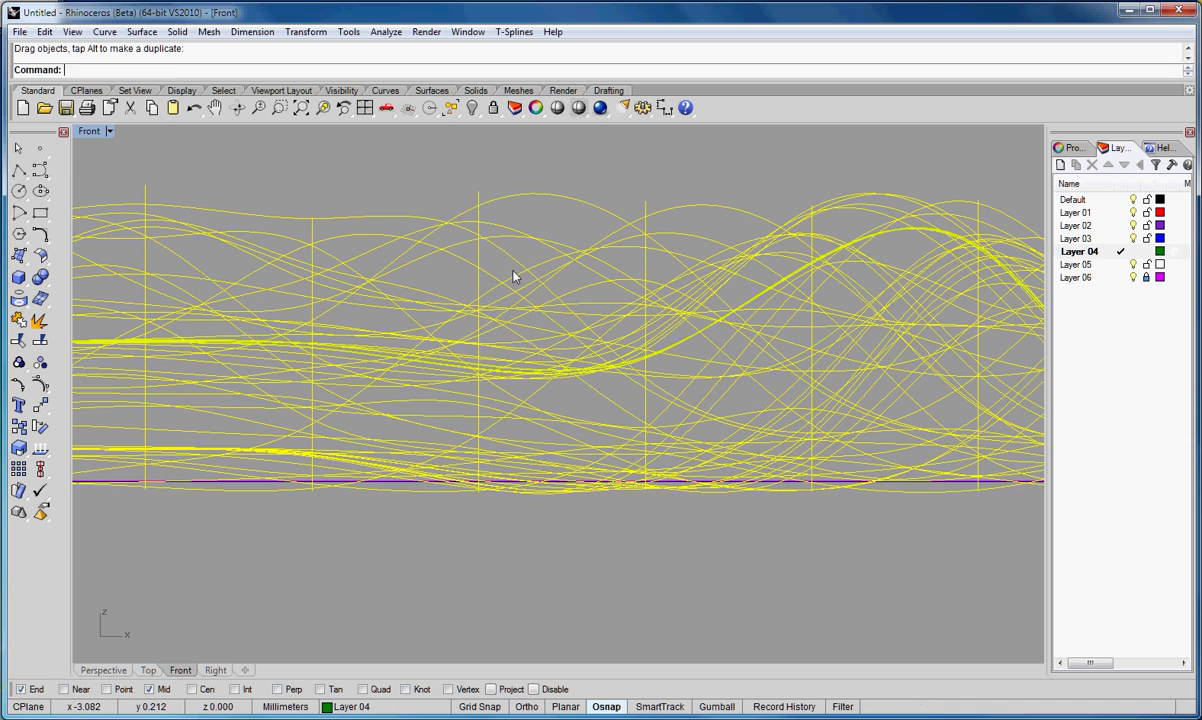
{"action": "left_click", "coordinate": [408, 498]}
{"action": "scroll", "coordinate": [405, 500], "scroll_direction": "down", "scroll_amount": 5}
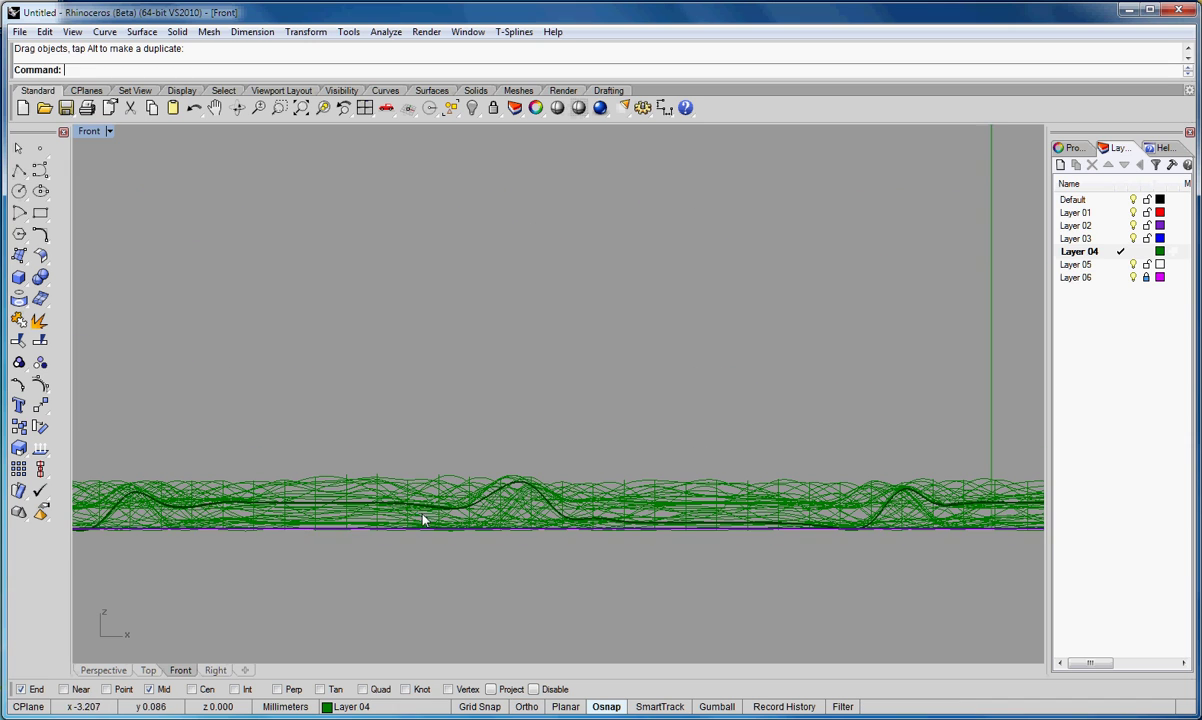
Step: Check the tile row in the four-viewport layout and undo both upward moves of the single displaced tile
{"action": "double_click", "coordinate": [90, 131]}
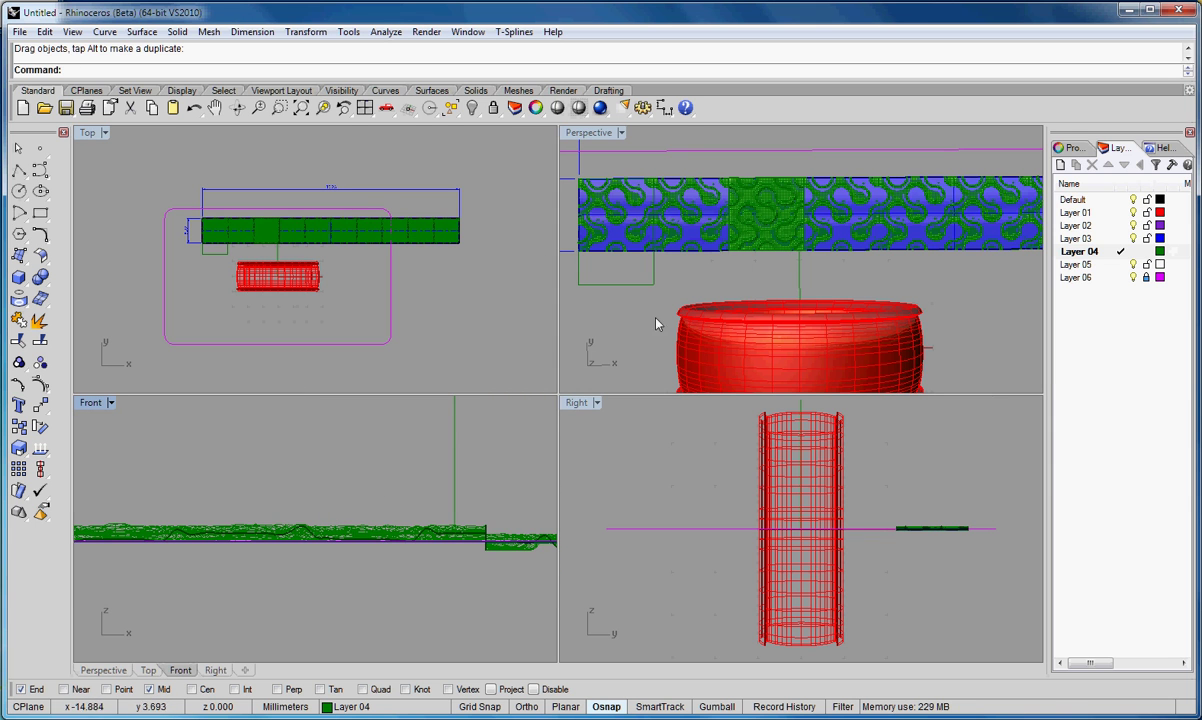
{"action": "scroll", "coordinate": [397, 527], "scroll_direction": "down", "scroll_amount": 3}
{"action": "scroll", "coordinate": [484, 498], "scroll_direction": "down", "scroll_amount": 3}
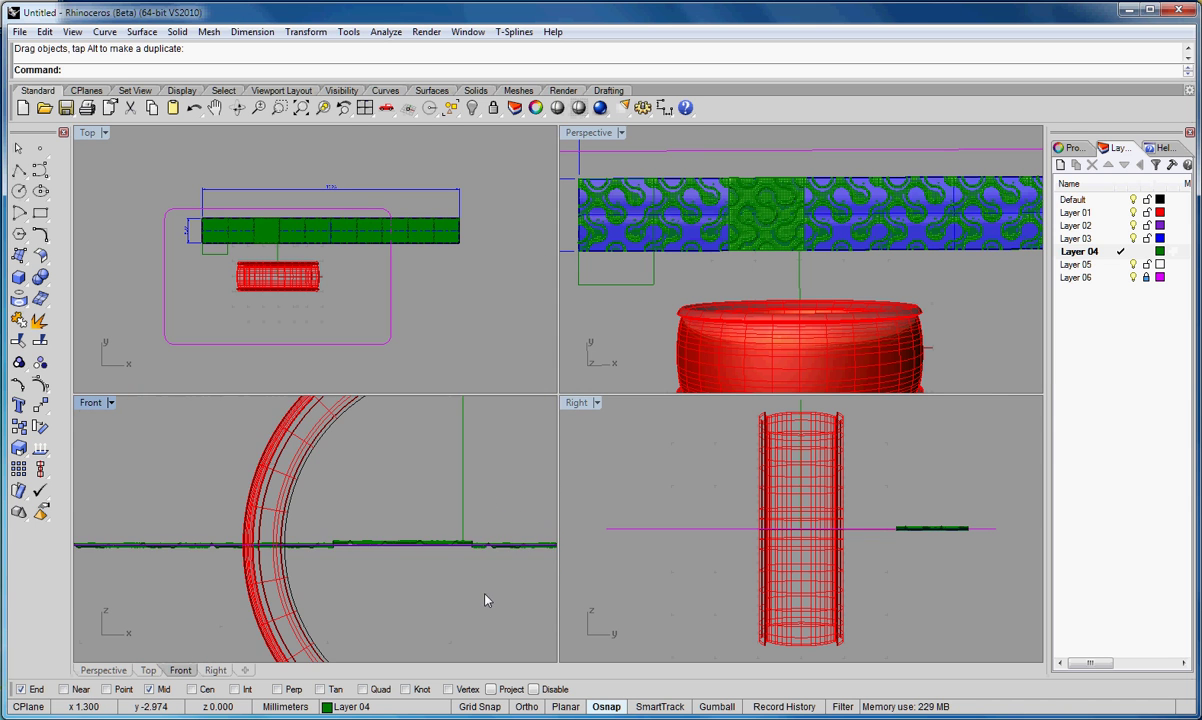
{"action": "left_click", "coordinate": [193, 107]}
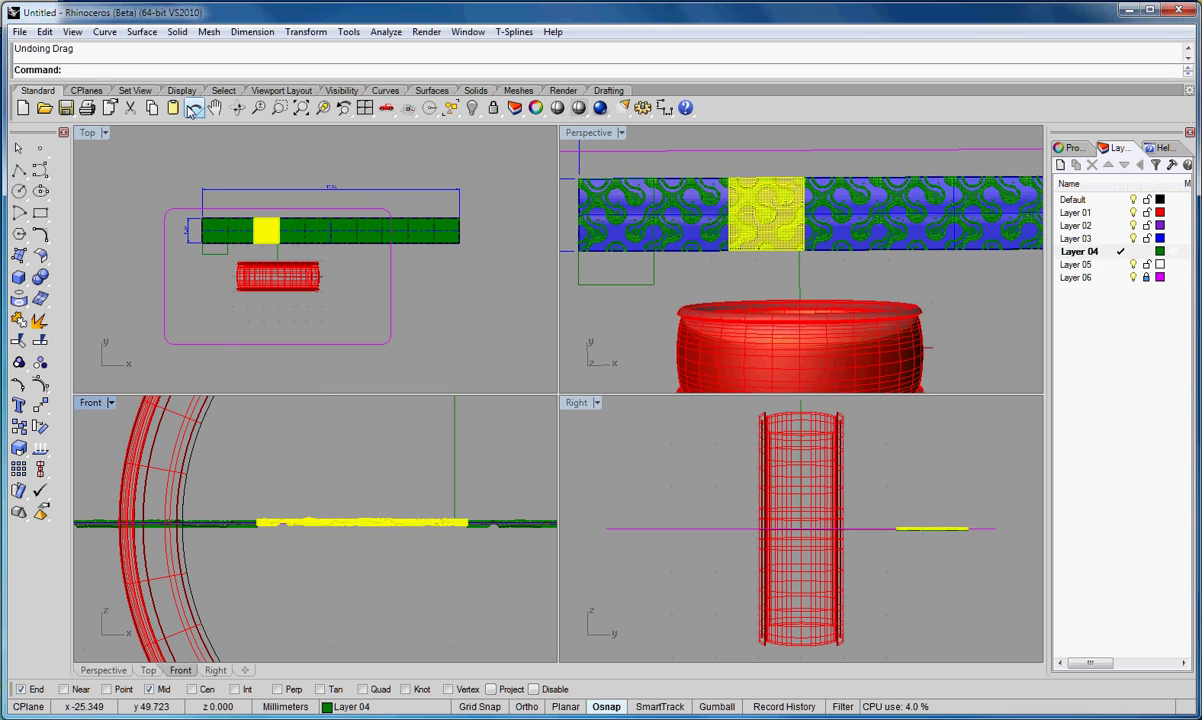
{"action": "left_click", "coordinate": [320, 489]}
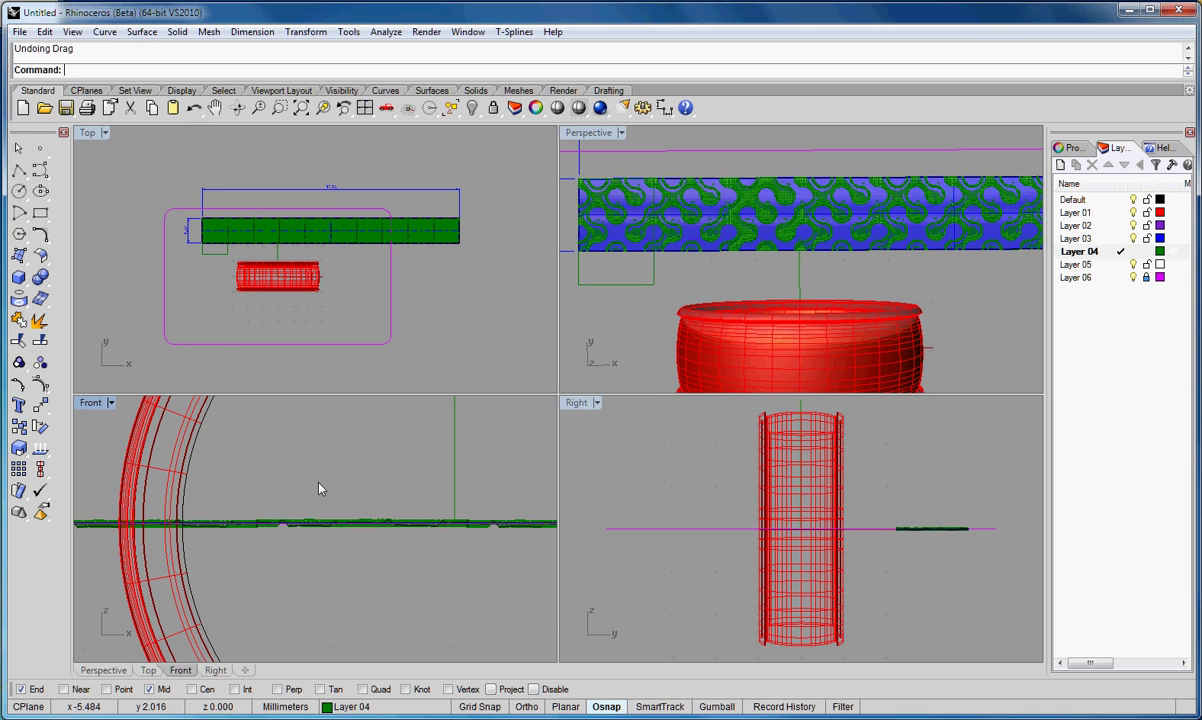
{"action": "scroll", "coordinate": [311, 494], "scroll_direction": "up", "scroll_amount": 5}
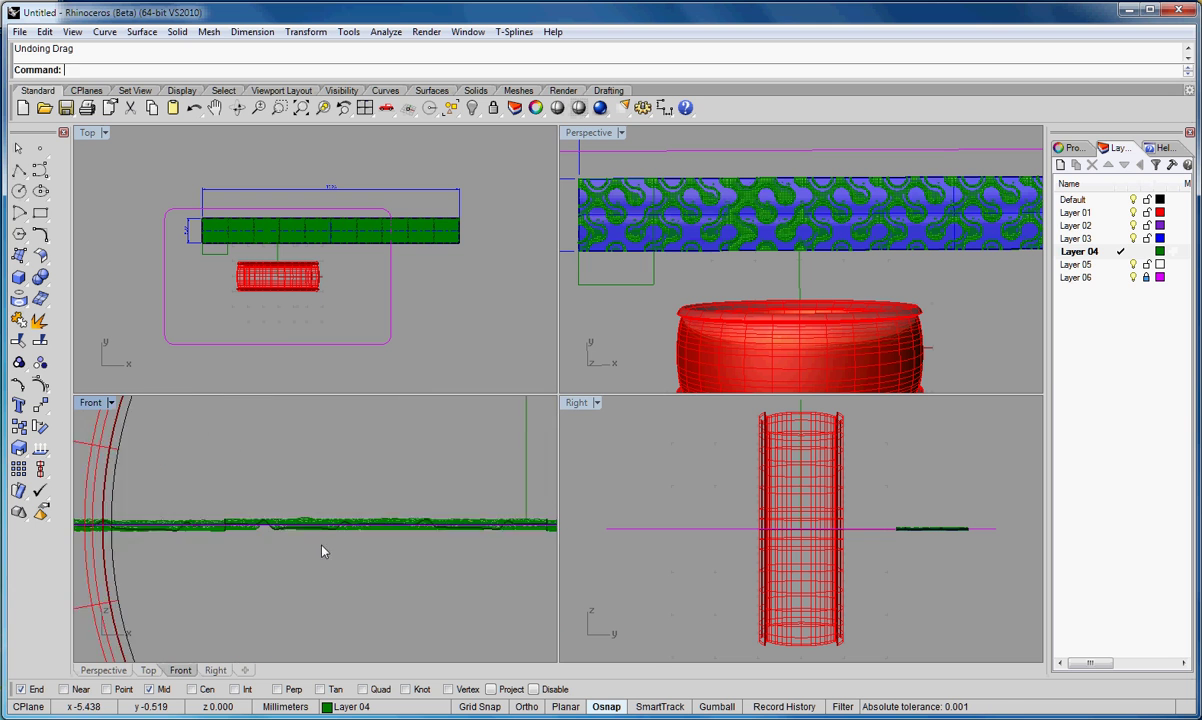
{"action": "scroll", "coordinate": [303, 551], "scroll_direction": "down", "scroll_amount": 2}
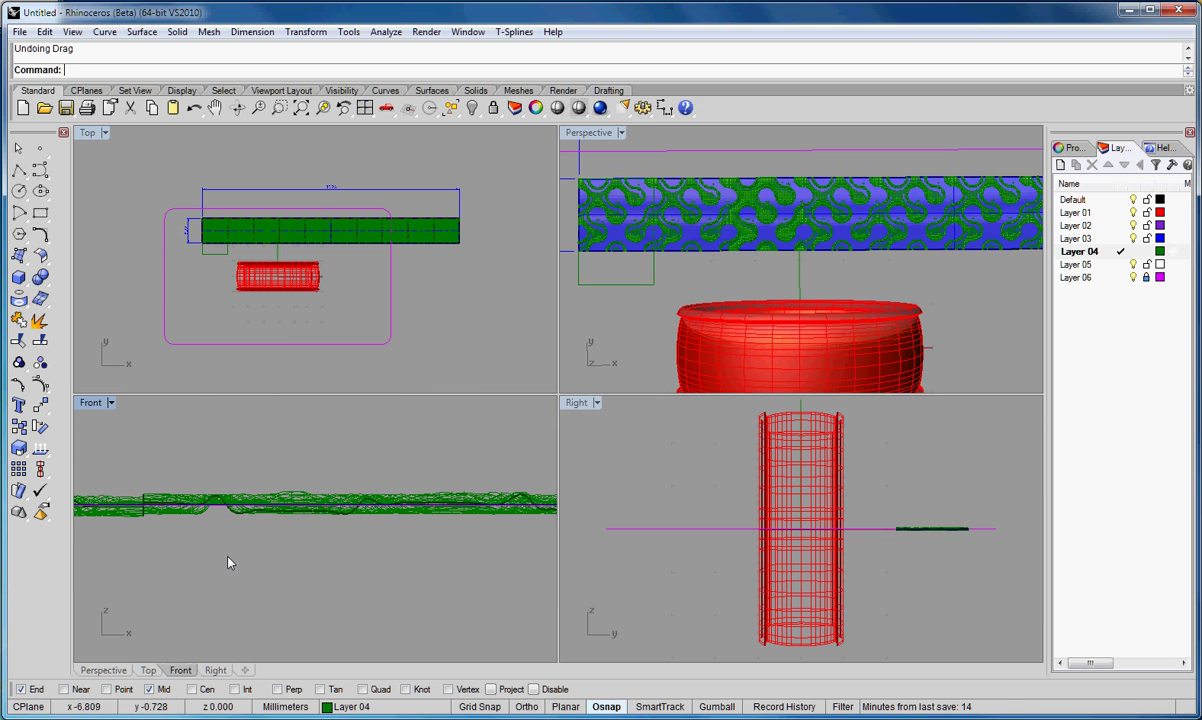
{"action": "scroll", "coordinate": [153, 467], "scroll_direction": "up", "scroll_amount": 4}
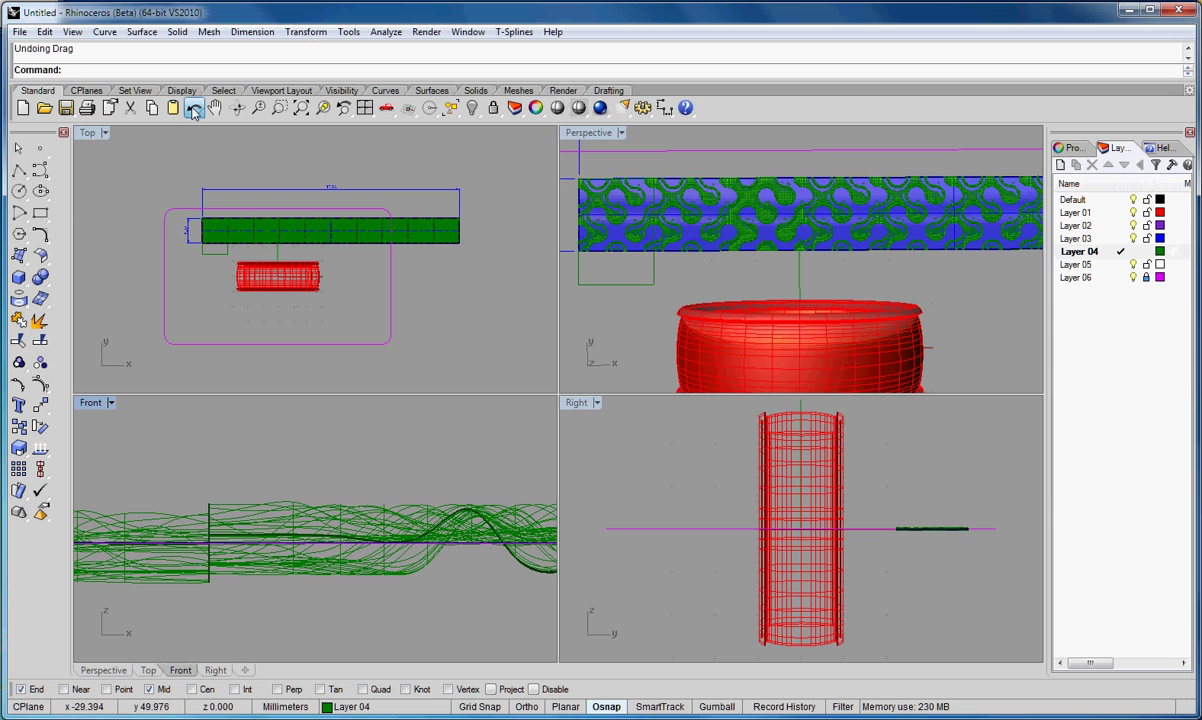
{"action": "left_click", "coordinate": [192, 107]}
{"action": "left_click", "coordinate": [306, 459]}
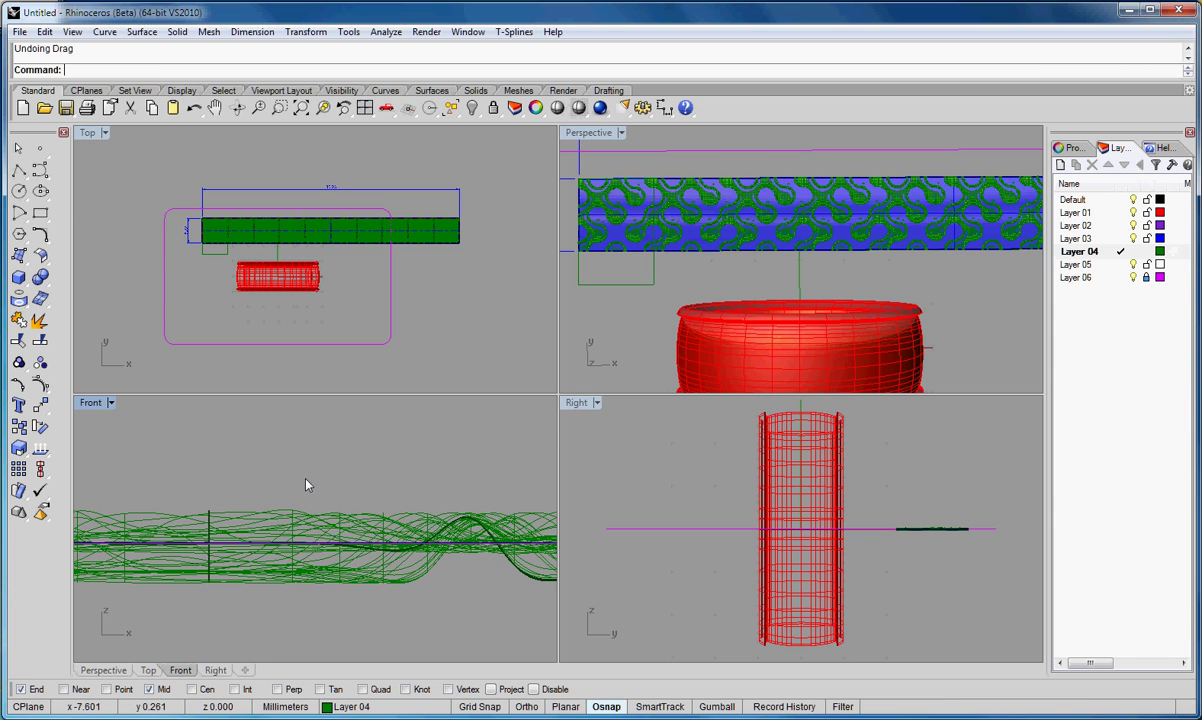
Step: Select all Layer 04 objects and raise them vertically in the Front view until the tiles' underside sits just below the flat strip's plane
{"action": "scroll", "coordinate": [308, 486], "scroll_direction": "down", "scroll_amount": 5}
{"action": "scroll", "coordinate": [340, 585], "scroll_direction": "down", "scroll_amount": 3}
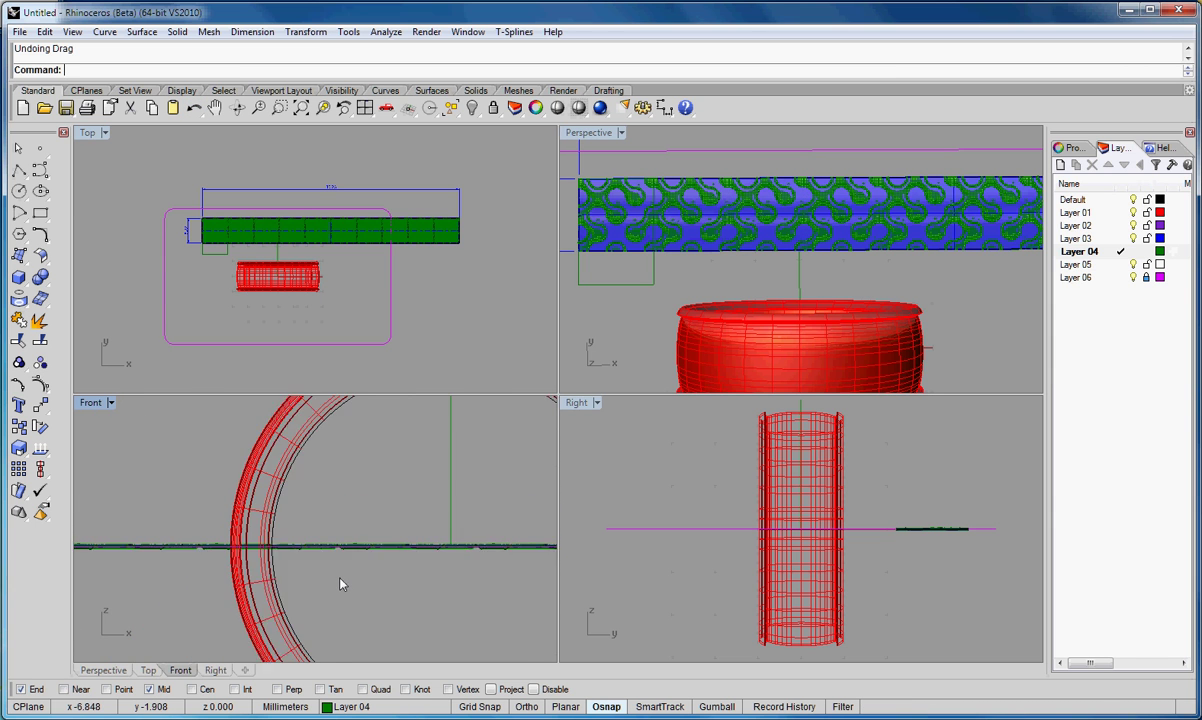
{"action": "right_click_drag", "start_coordinate": [373, 586], "coordinate": [339, 519]}
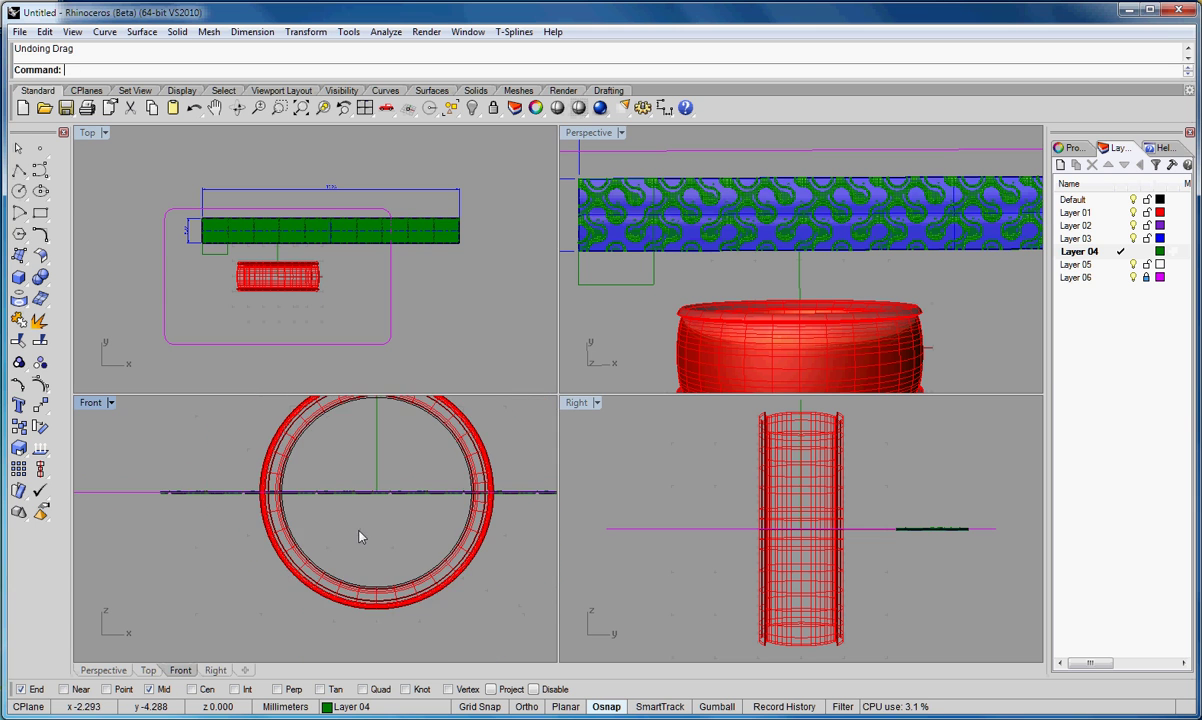
{"action": "scroll", "coordinate": [345, 540], "scroll_direction": "up", "scroll_amount": 6}
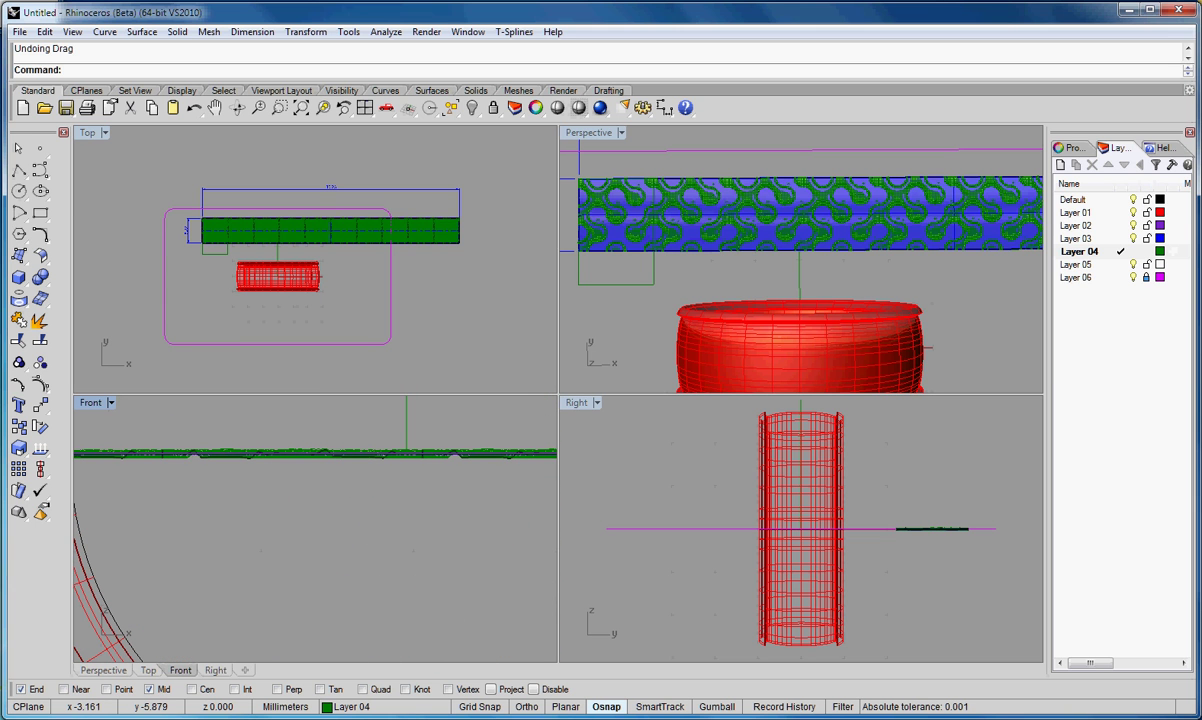
{"action": "left_click", "coordinate": [346, 708]}
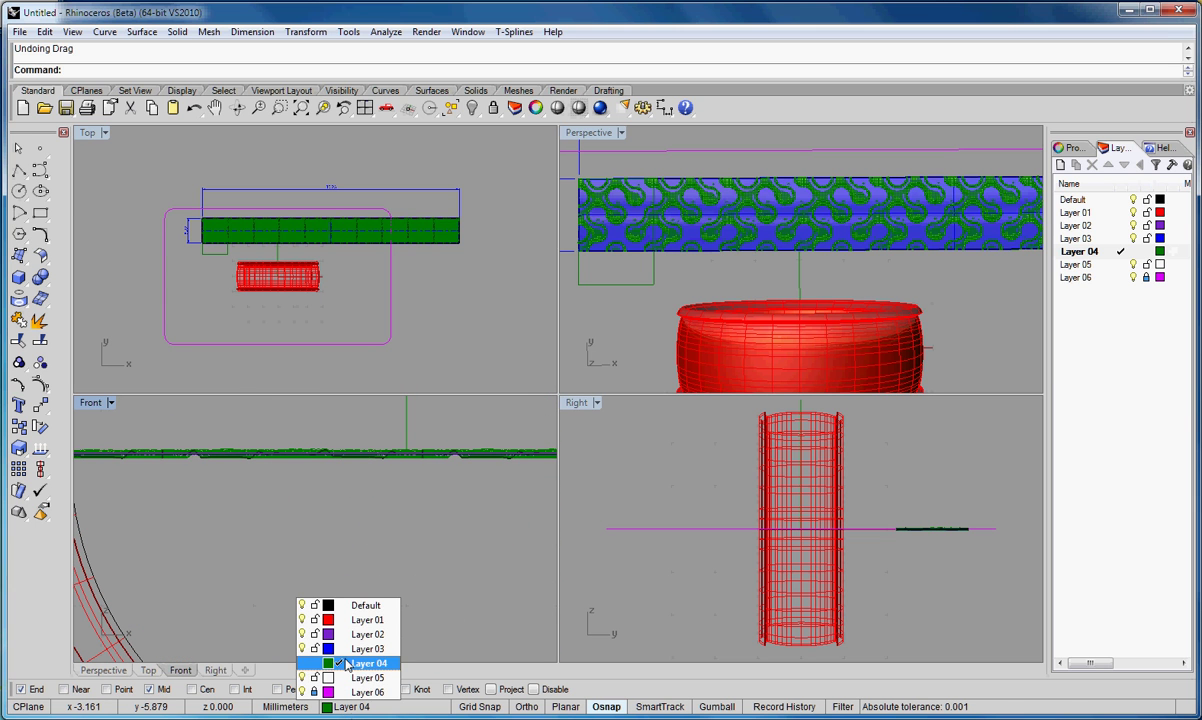
{"action": "right_click", "coordinate": [345, 663]}
{"action": "left_click", "coordinate": [399, 669]}
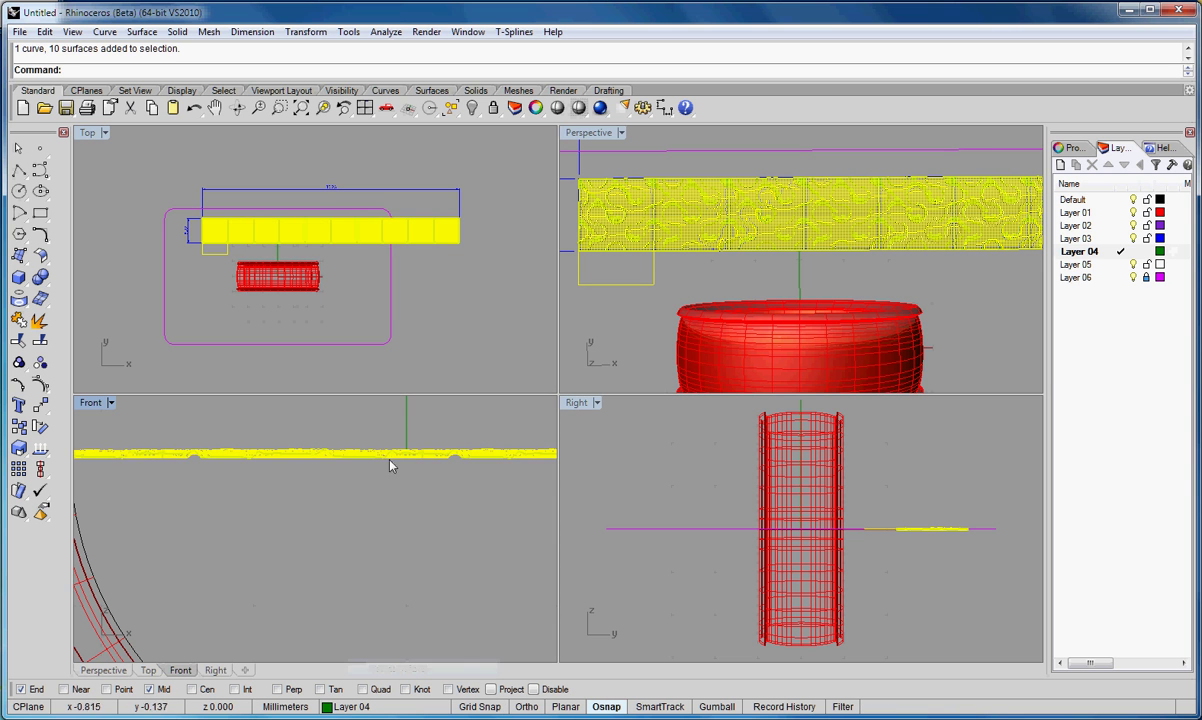
{"action": "scroll", "coordinate": [365, 450], "scroll_direction": "up", "scroll_amount": 5}
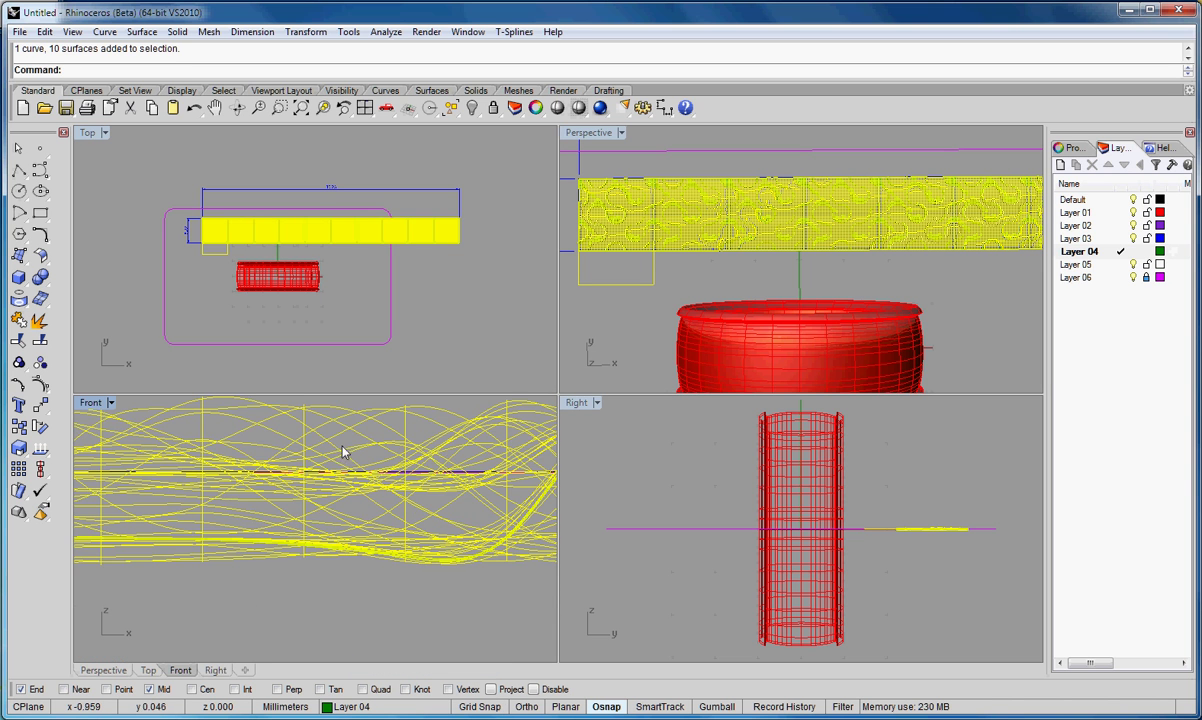
{"action": "scroll", "coordinate": [355, 445], "scroll_direction": "down", "scroll_amount": 2}
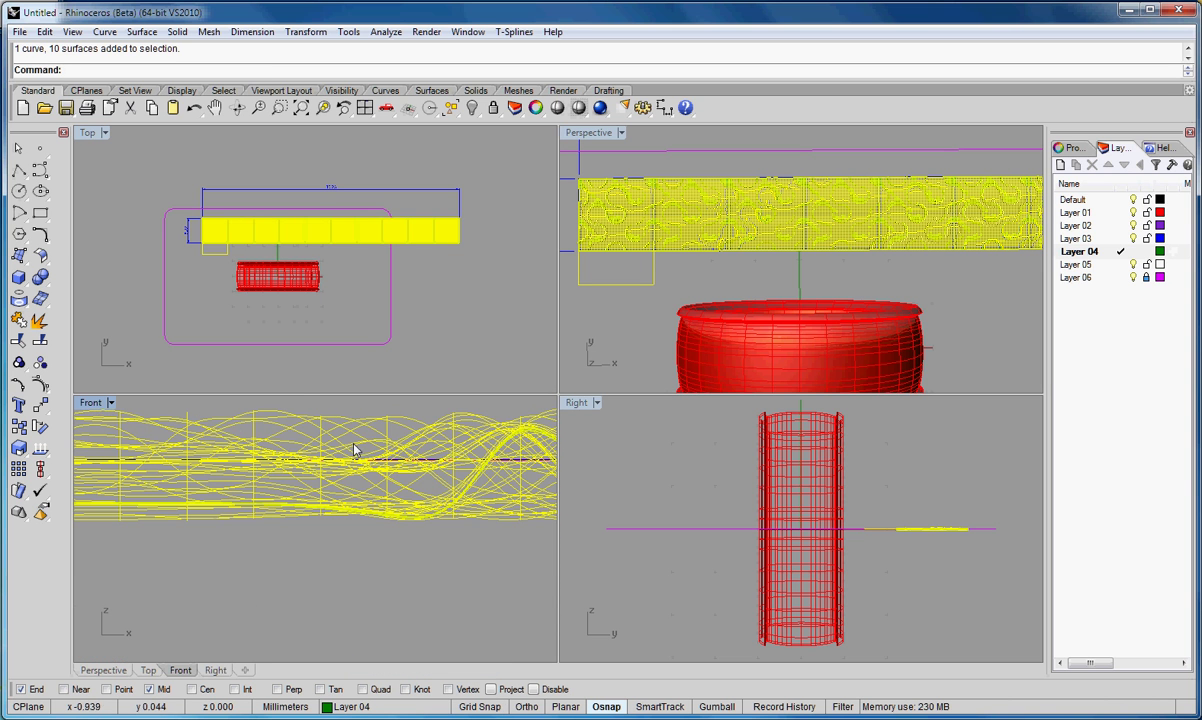
{"action": "double_click", "coordinate": [95, 404]}
{"action": "key", "text": "Up"}
{"action": "key", "text": "Up"}
{"action": "key", "text": "Up"}
{"action": "key", "text": "Up"}
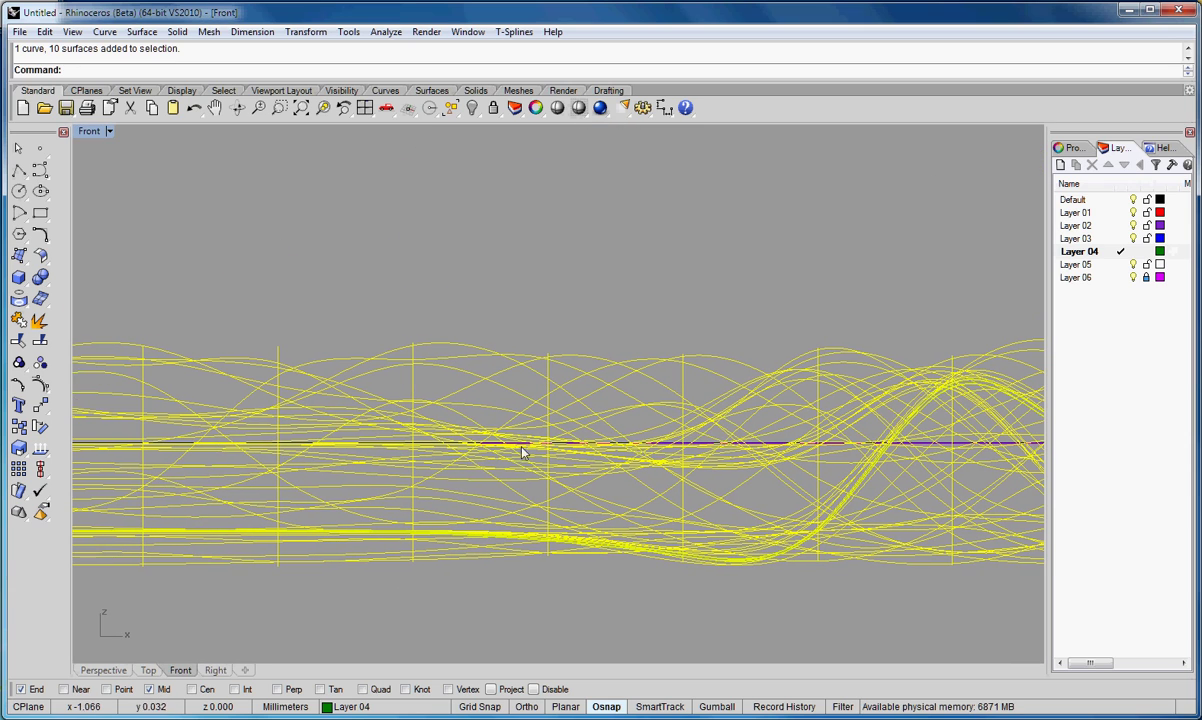
{"action": "left_click_drag", "start_coordinate": [417, 360], "coordinate": [419, 261], "text": "shift"}
{"action": "left_click", "coordinate": [477, 210]}
{"action": "scroll", "coordinate": [477, 210], "scroll_direction": "down", "scroll_amount": 5}
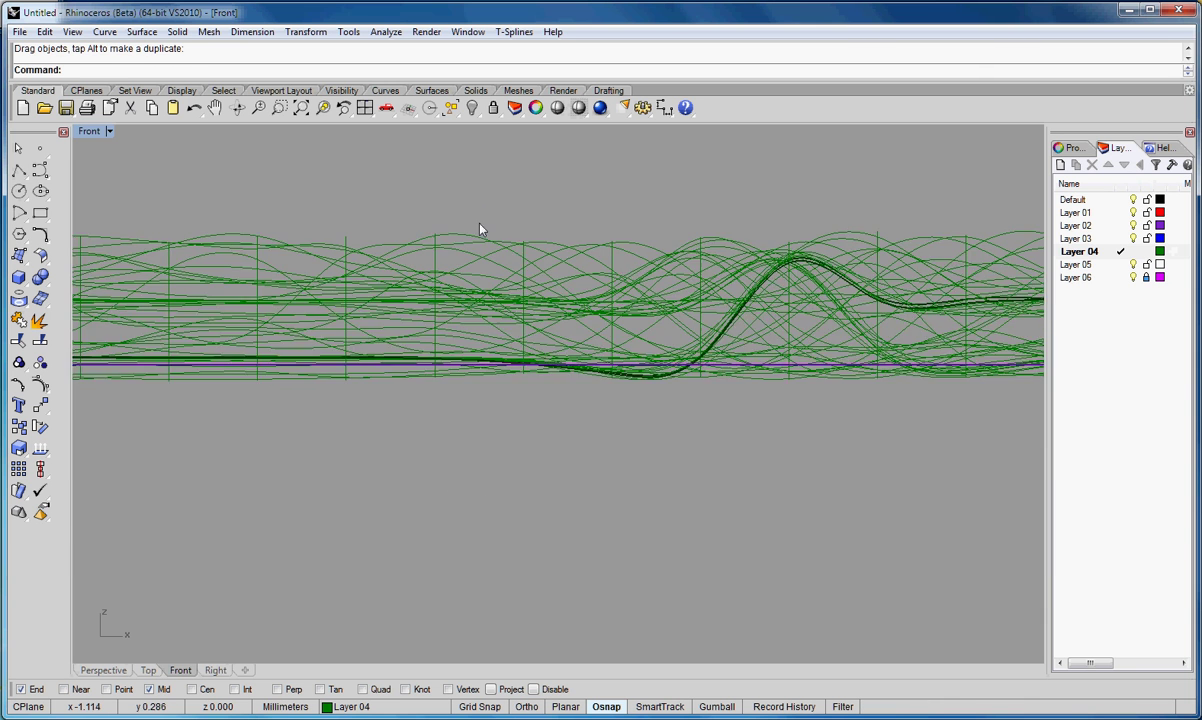
Step: Examine in the Perspective and Front views how the raised tile relief meets the blue strip surface
{"action": "double_click", "coordinate": [87, 133]}
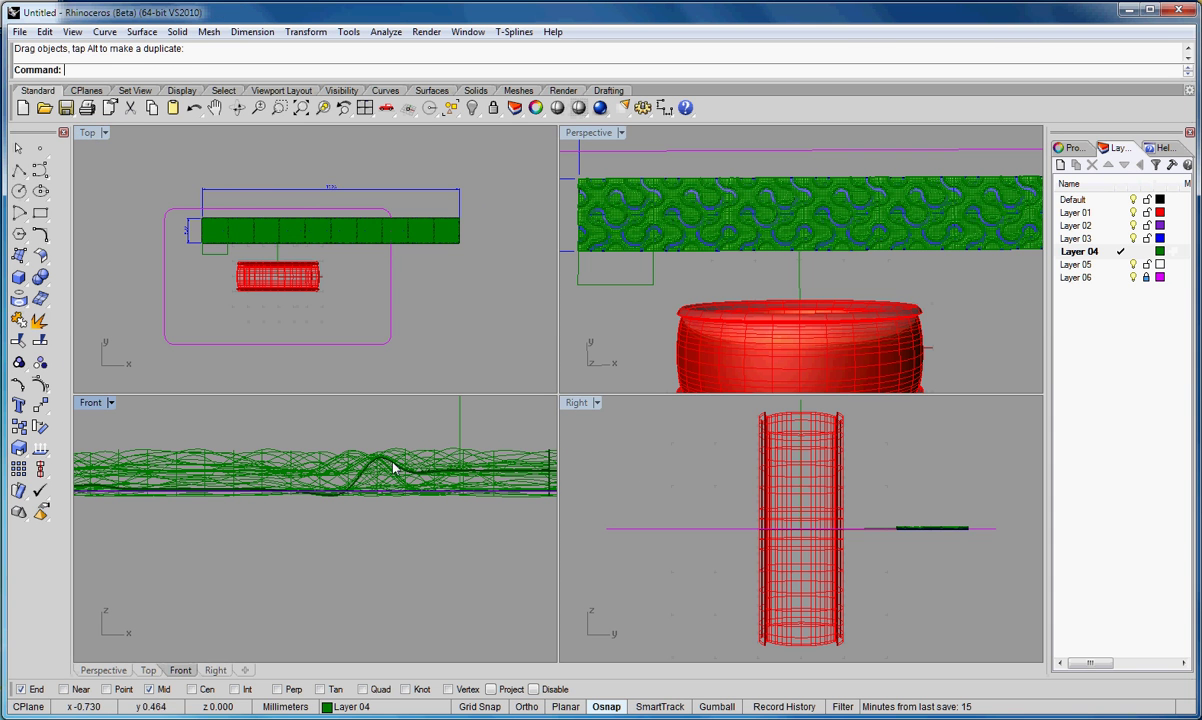
{"action": "scroll", "coordinate": [415, 300], "scroll_direction": "down", "scroll_amount": 3}
{"action": "scroll", "coordinate": [660, 270], "scroll_direction": "up", "scroll_amount": 8}
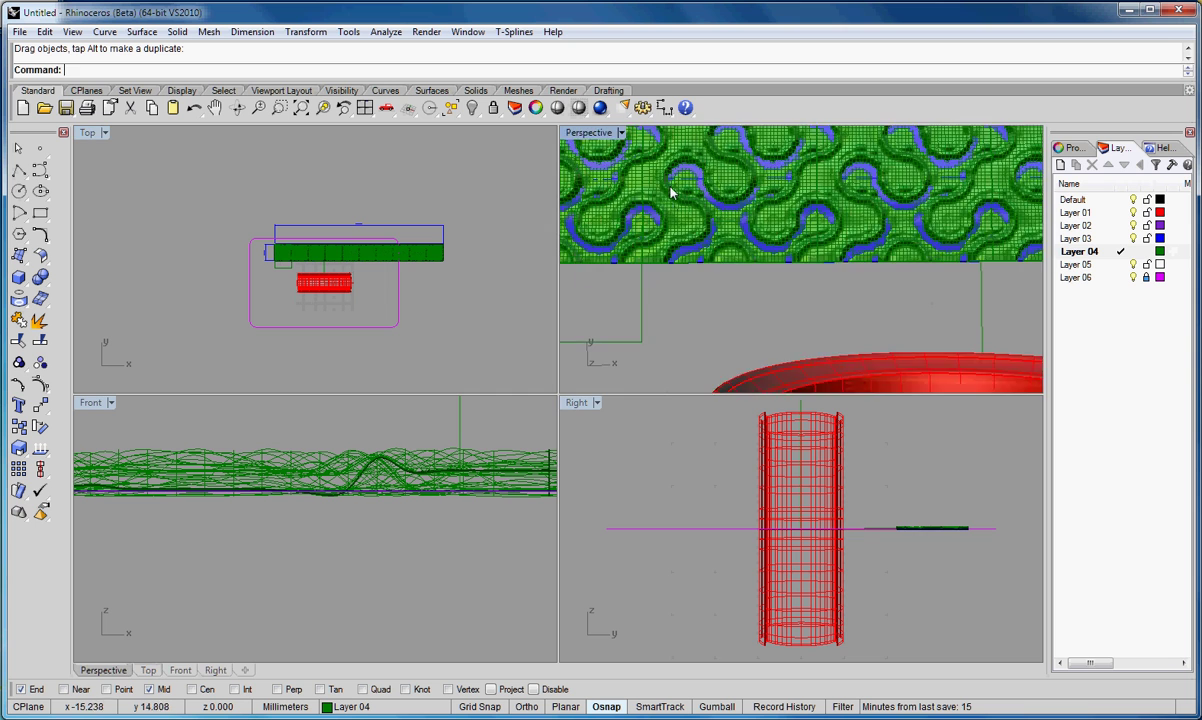
{"action": "scroll", "coordinate": [674, 216], "scroll_direction": "up", "scroll_amount": 2}
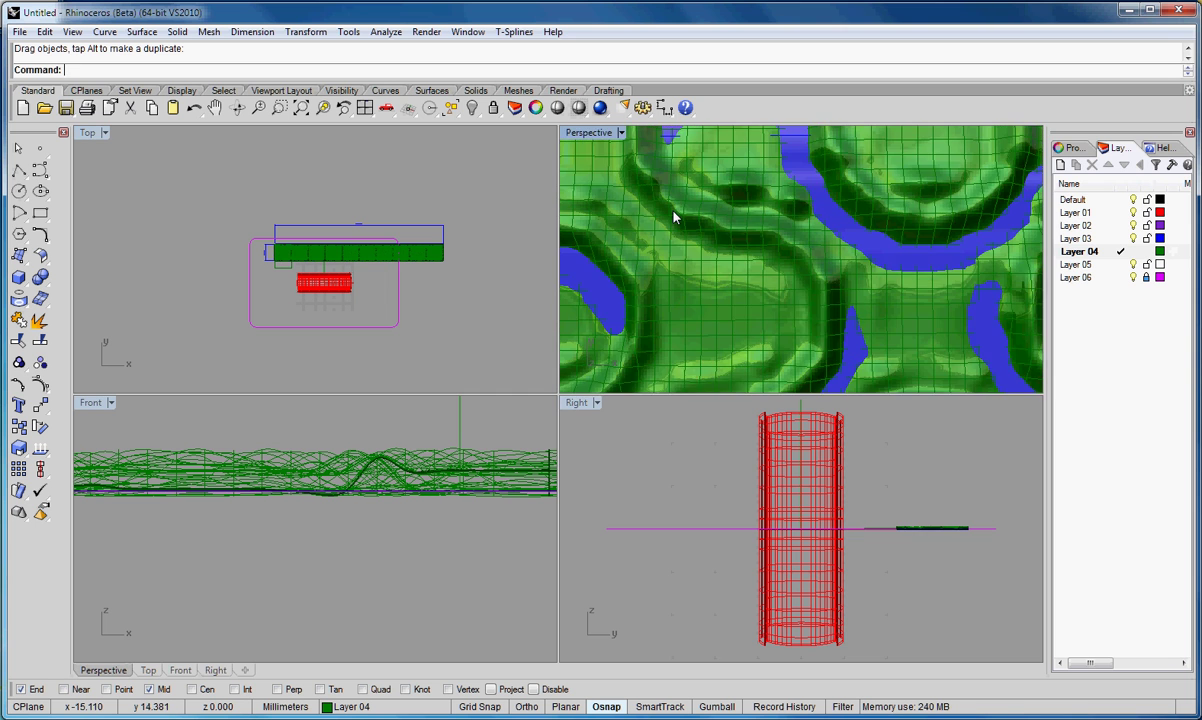
{"action": "scroll", "coordinate": [676, 207], "scroll_direction": "down", "scroll_amount": 4}
{"action": "scroll", "coordinate": [862, 326], "scroll_direction": "down", "scroll_amount": 2}
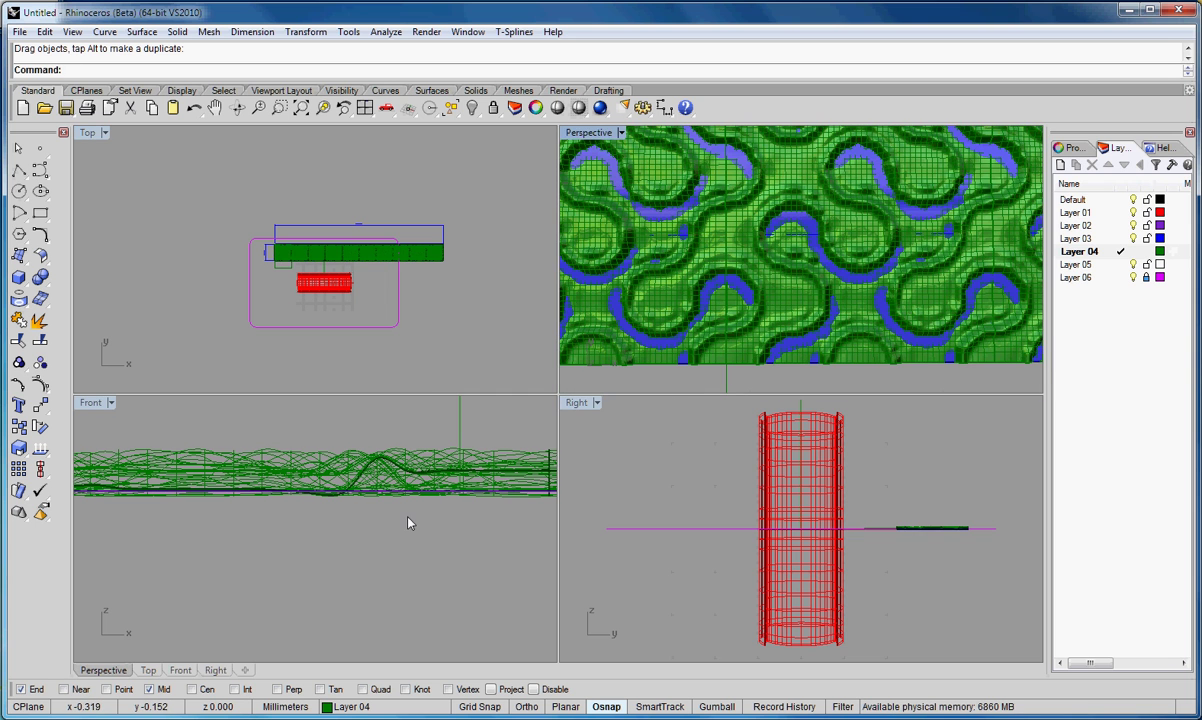
{"action": "scroll", "coordinate": [408, 520], "scroll_direction": "down", "scroll_amount": 3}
{"action": "scroll", "coordinate": [665, 236], "scroll_direction": "down", "scroll_amount": 1}
{"action": "scroll", "coordinate": [432, 540], "scroll_direction": "up", "scroll_amount": 2}
{"action": "scroll", "coordinate": [428, 520], "scroll_direction": "up", "scroll_amount": 2}
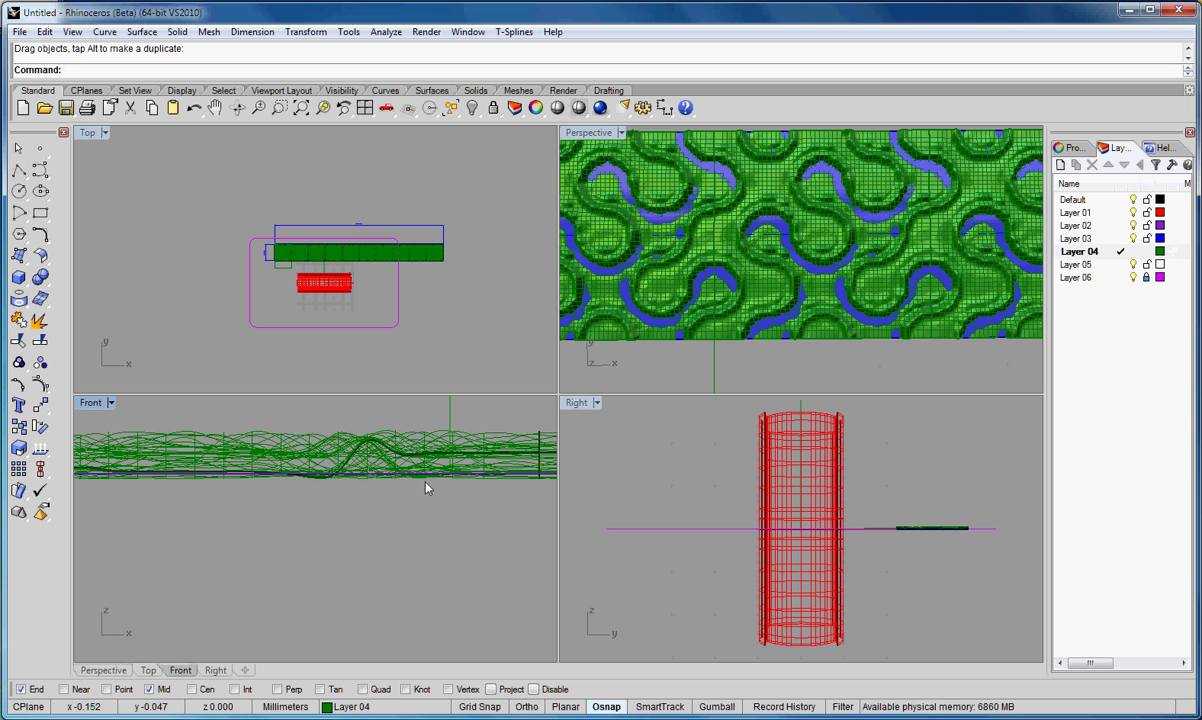
{"action": "scroll", "coordinate": [412, 466], "scroll_direction": "down", "scroll_amount": 4}
{"action": "scroll", "coordinate": [398, 507], "scroll_direction": "down", "scroll_amount": 2}
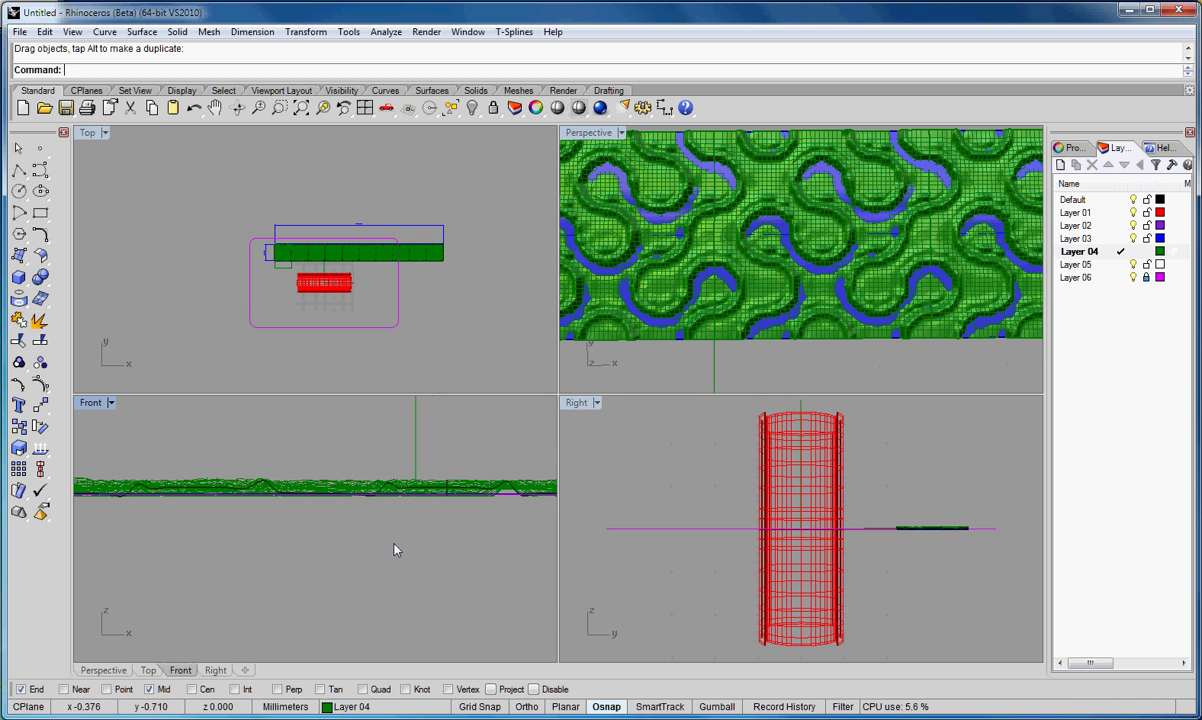
{"action": "scroll", "coordinate": [397, 550], "scroll_direction": "down", "scroll_amount": 2}
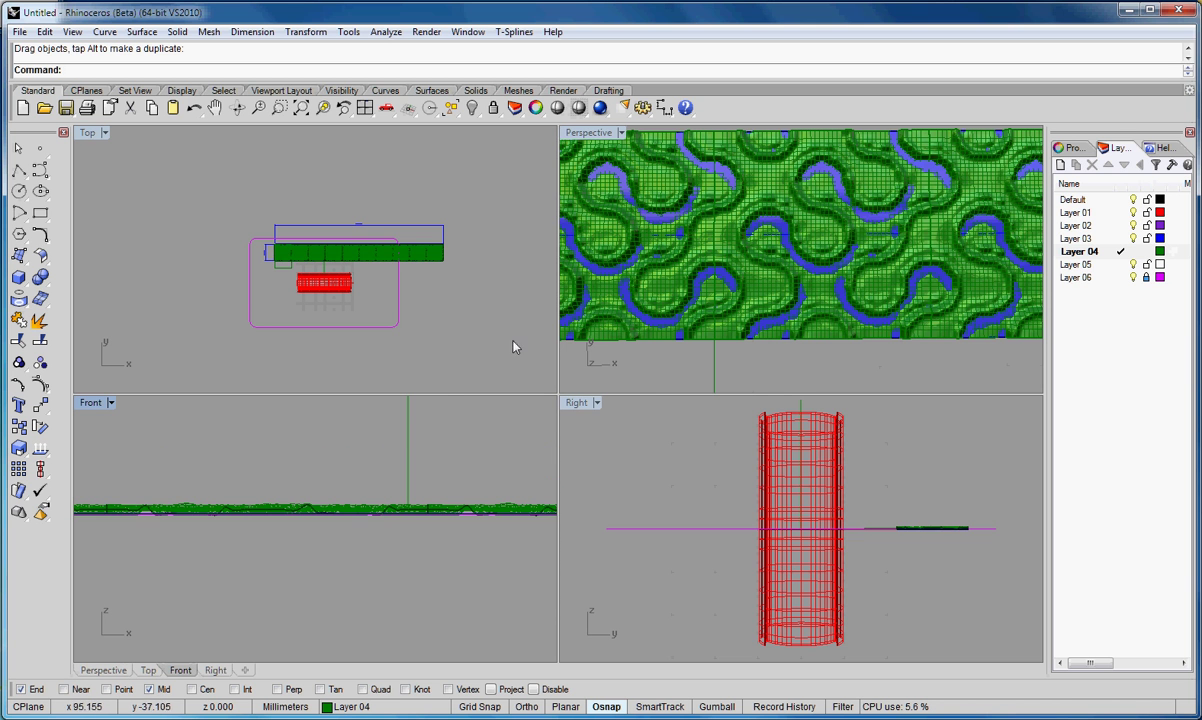
Step: Examine the full tiled strip beside the red ring in the maximized Perspective view from above and from the side
{"action": "double_click", "coordinate": [592, 133]}
{"action": "scroll", "coordinate": [560, 425], "scroll_direction": "down", "scroll_amount": 3}
{"action": "scroll", "coordinate": [563, 430], "scroll_direction": "down", "scroll_amount": 2}
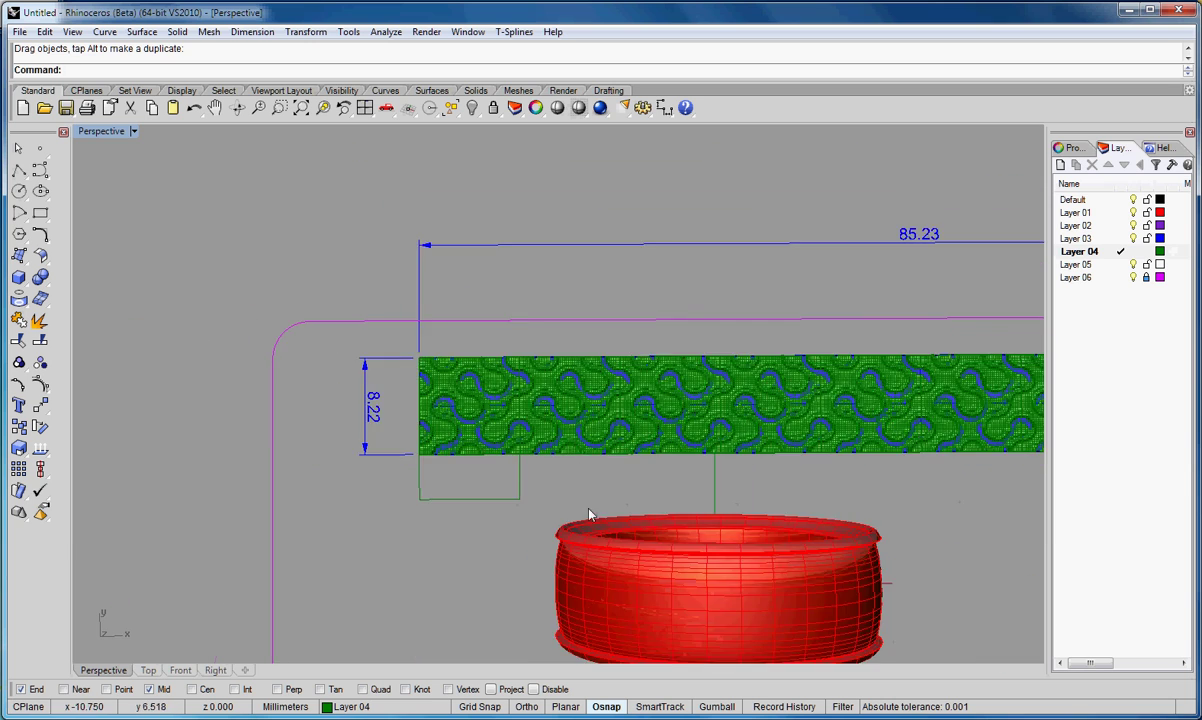
{"action": "right_click_drag", "start_coordinate": [590, 512], "coordinate": [735, 507]}
{"action": "scroll", "coordinate": [735, 507], "scroll_direction": "down", "scroll_amount": 2}
{"action": "right_click_drag", "start_coordinate": [978, 606], "coordinate": [805, 577]}
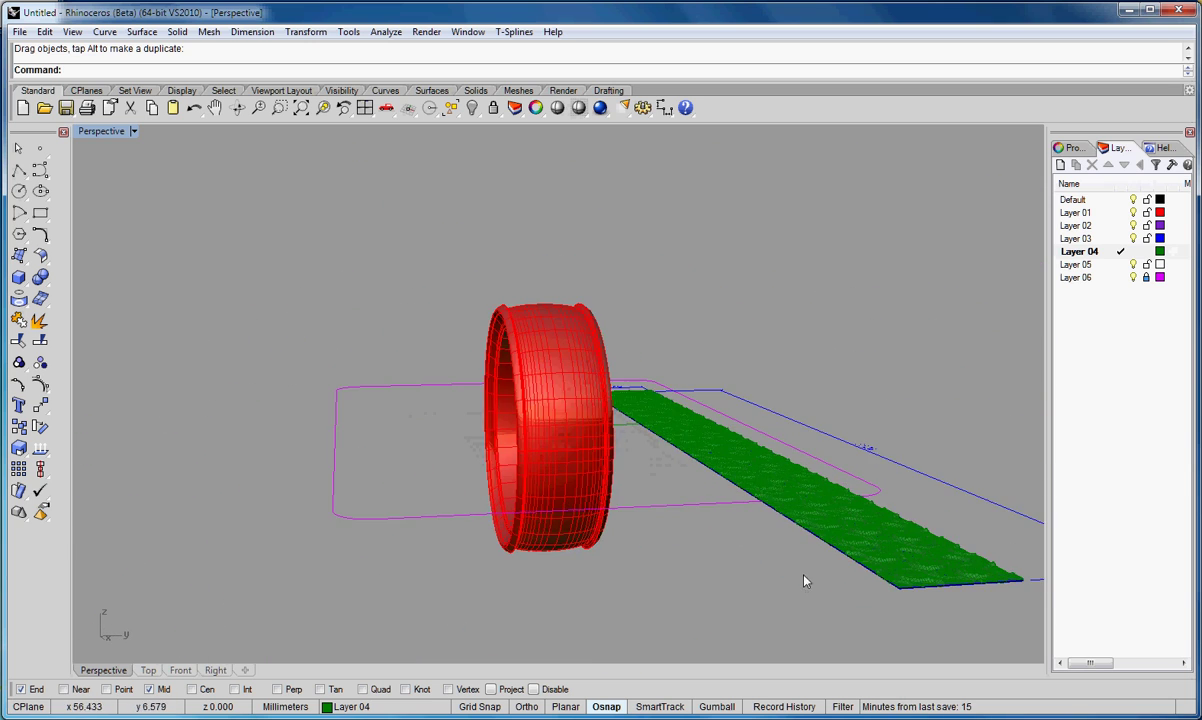
Step: Start Flow along Surface and choose all Layer 04 objects as the objects to flow
{"action": "mouse_move", "coordinate": [649, 518]}
{"action": "right_mouse_down"}
{"action": "mouse_move", "coordinate": [706, 507]}
{"action": "mouse_move", "coordinate": [660, 528]}
{"action": "right_mouse_up"}
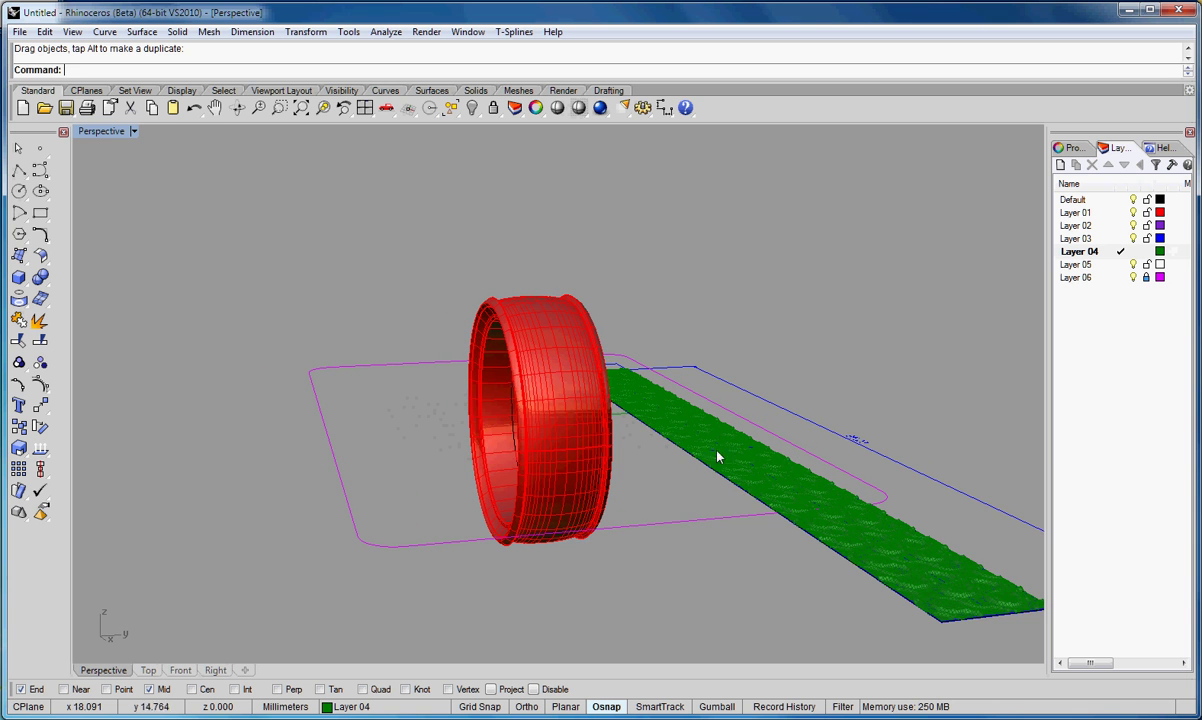
{"action": "right_click_drag", "start_coordinate": [789, 507], "coordinate": [530, 503]}
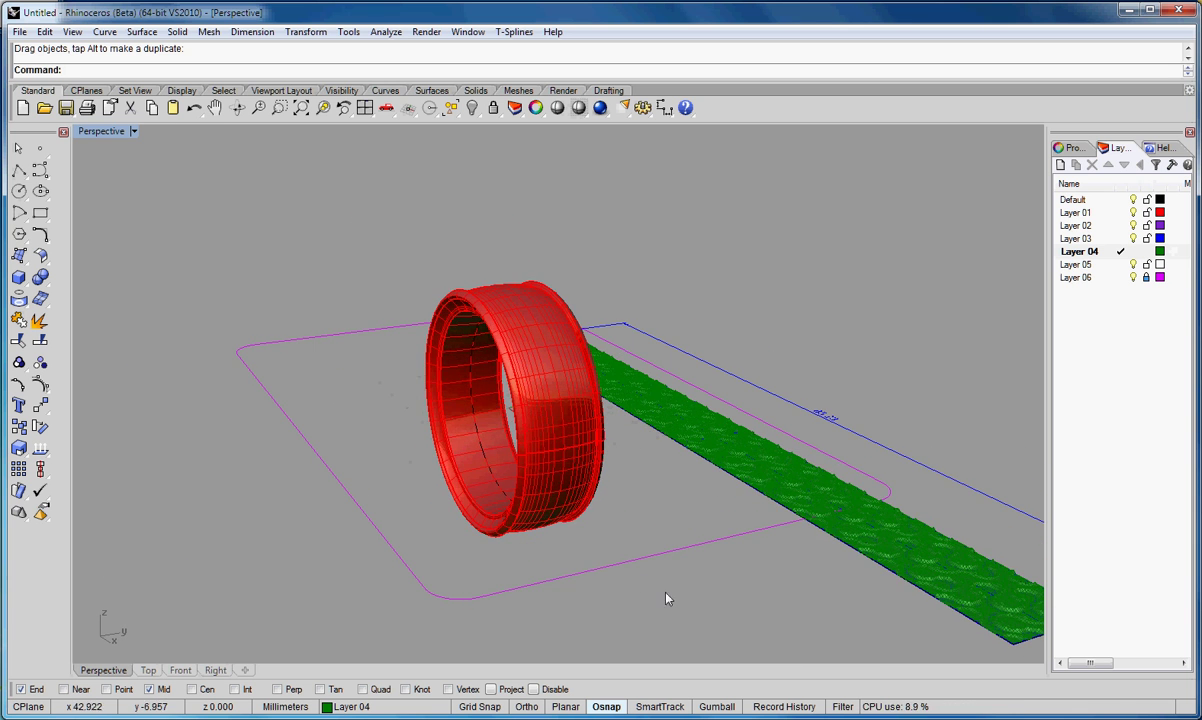
{"action": "right_click_drag", "start_coordinate": [624, 556], "coordinate": [620, 525]}
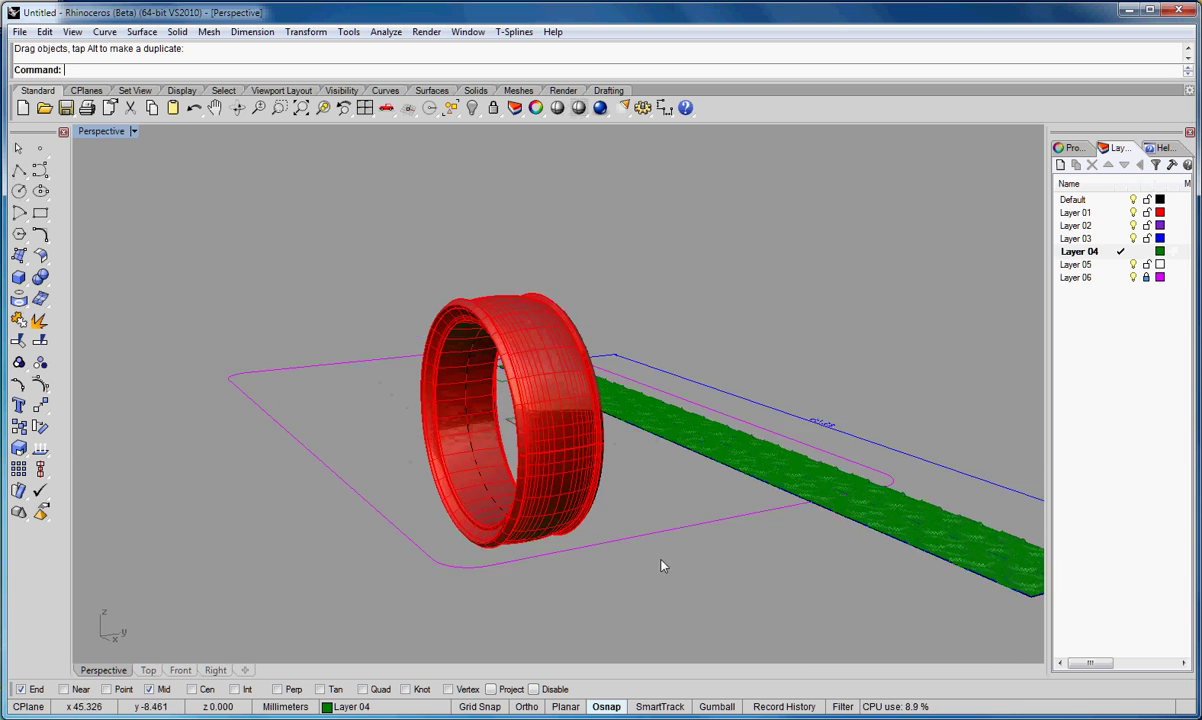
{"action": "left_click", "coordinate": [302, 33]}
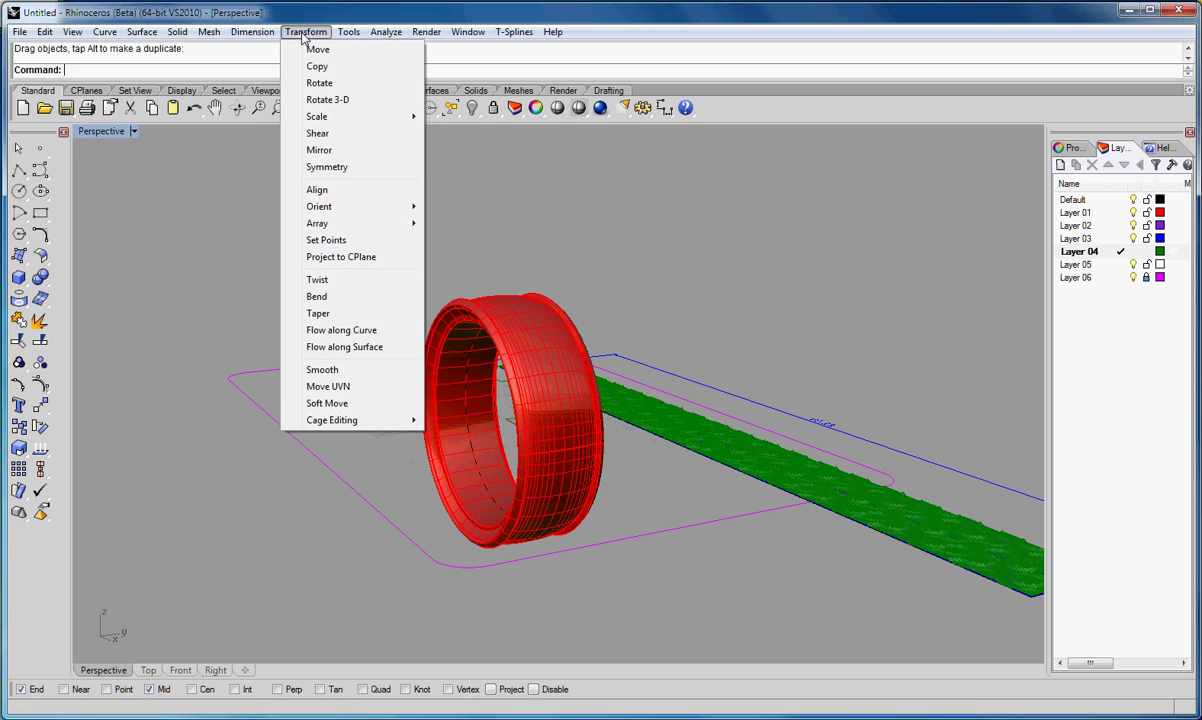
{"action": "left_click", "coordinate": [364, 347]}
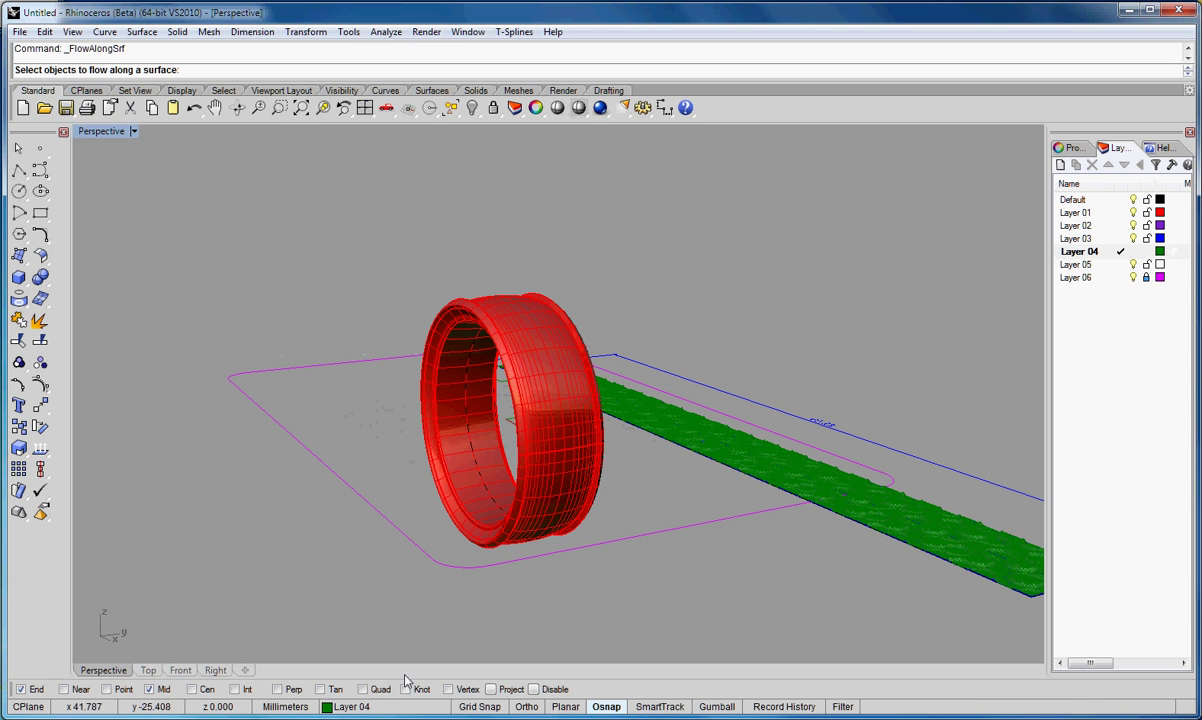
{"action": "right_click", "coordinate": [351, 707]}
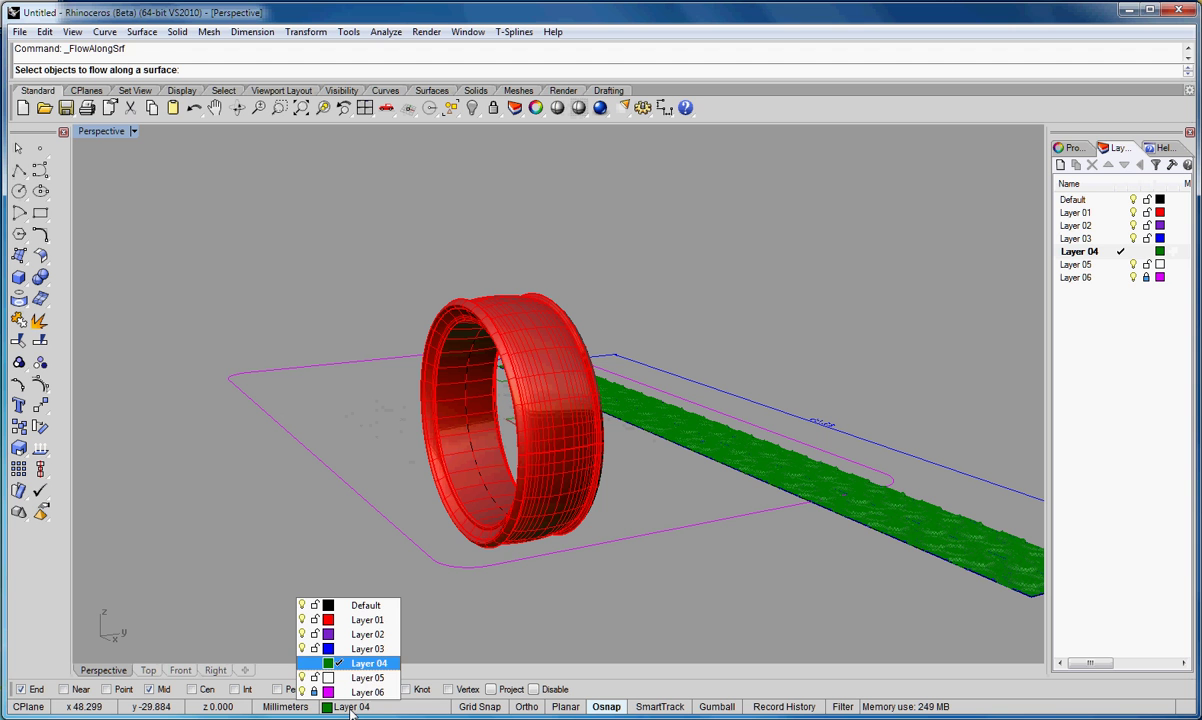
{"action": "left_click", "coordinate": [365, 663]}
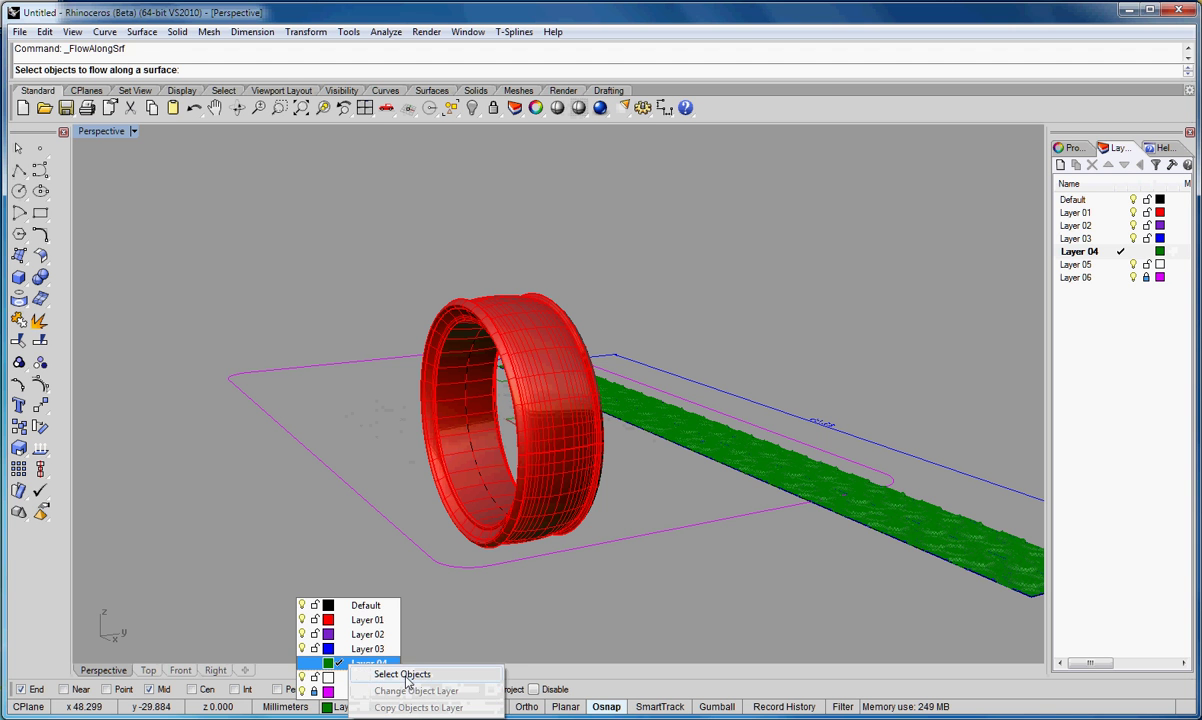
{"action": "left_click", "coordinate": [403, 675]}
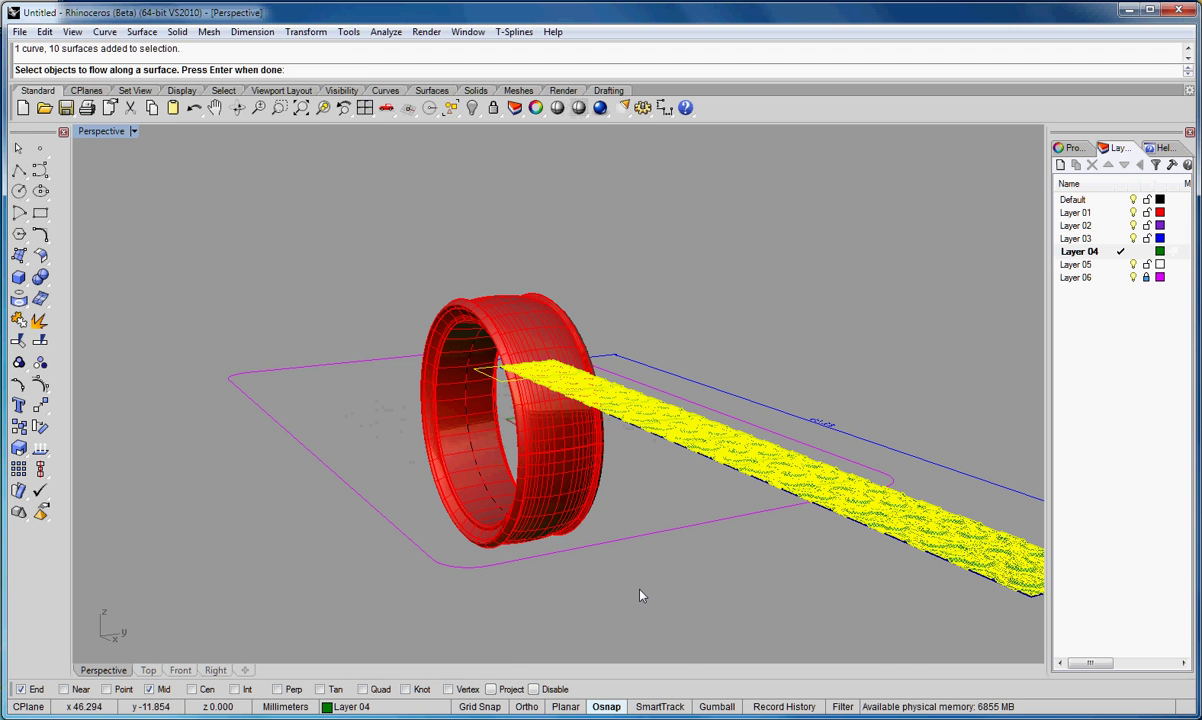
Step: Flow a copy of the tiles from a corner of the flat strip to the matching corner of the ring's outer band, with Rigid=No
{"action": "key", "text": "Return"}
{"action": "key", "text": "Left"}
{"action": "key", "text": "Left"}
{"action": "key", "text": "Left"}
{"action": "key", "text": "Left"}
{"action": "key", "text": "Left"}
{"action": "key", "text": "Left"}
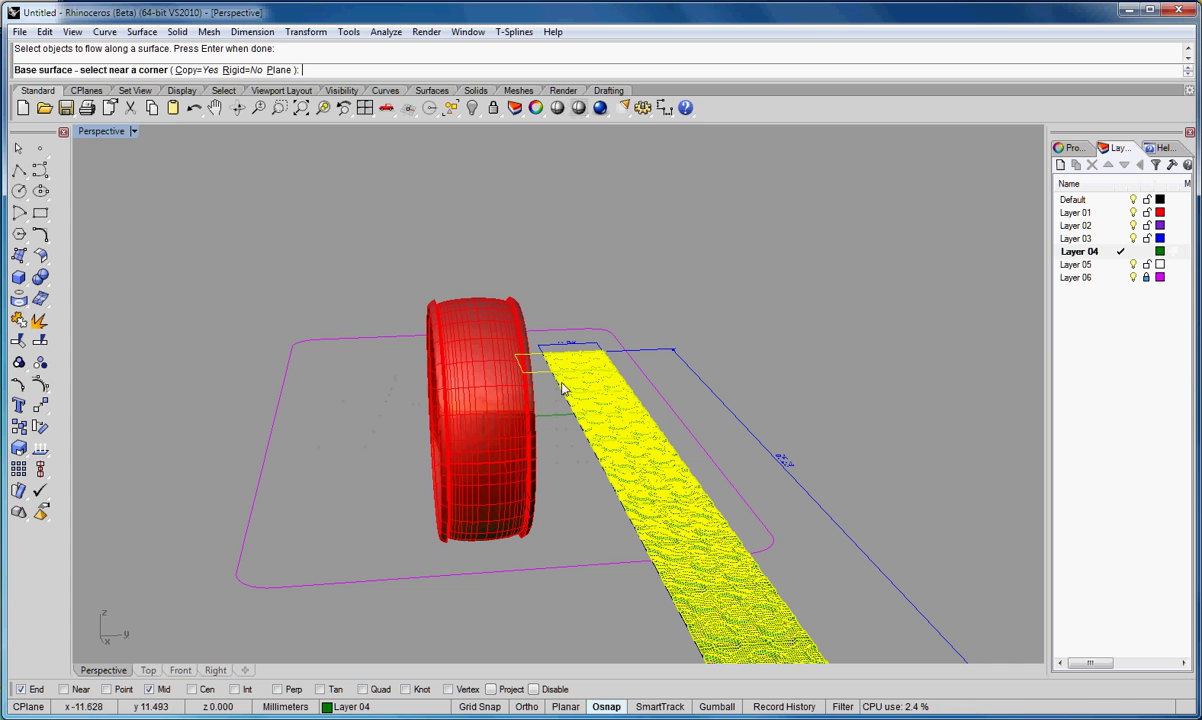
{"action": "left_click", "coordinate": [548, 364]}
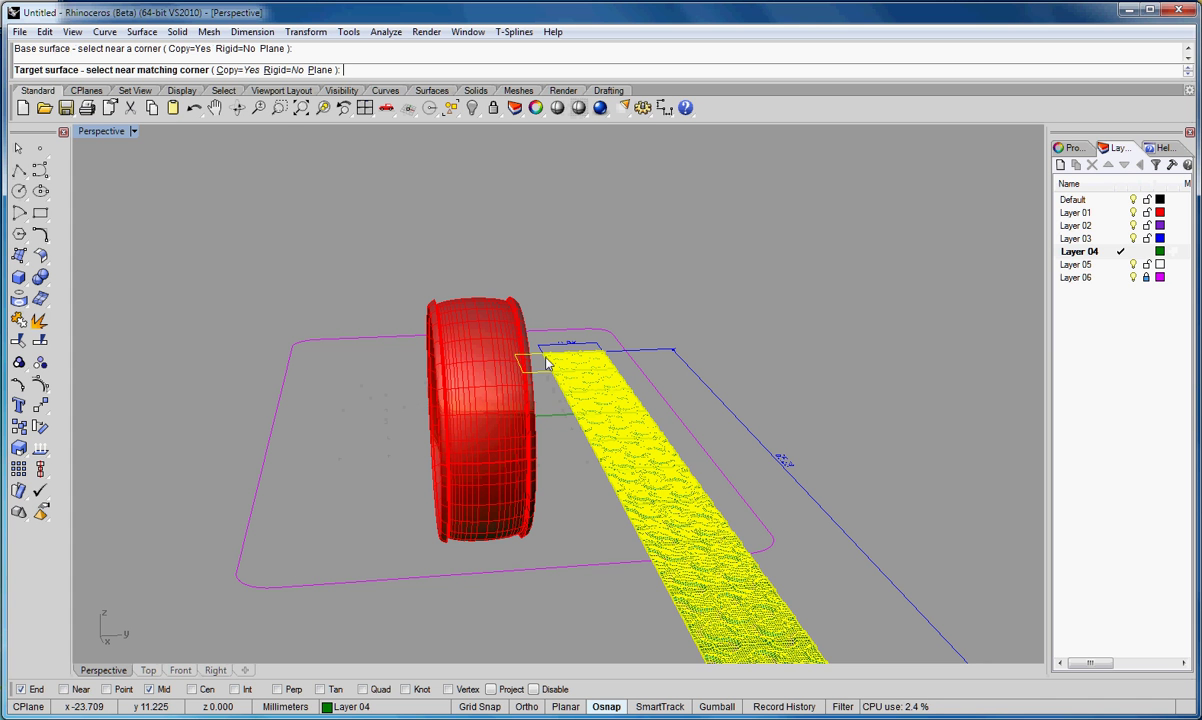
{"action": "right_click_drag", "start_coordinate": [505, 527], "coordinate": [522, 445]}
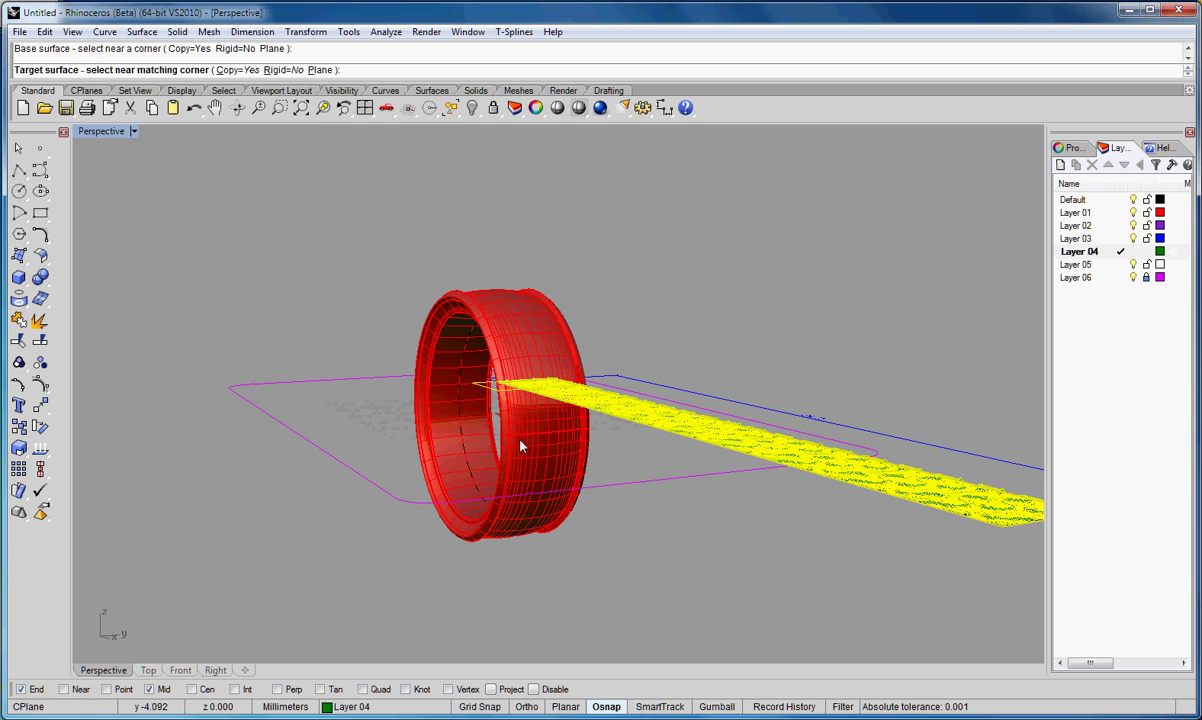
{"action": "left_click", "coordinate": [527, 447]}
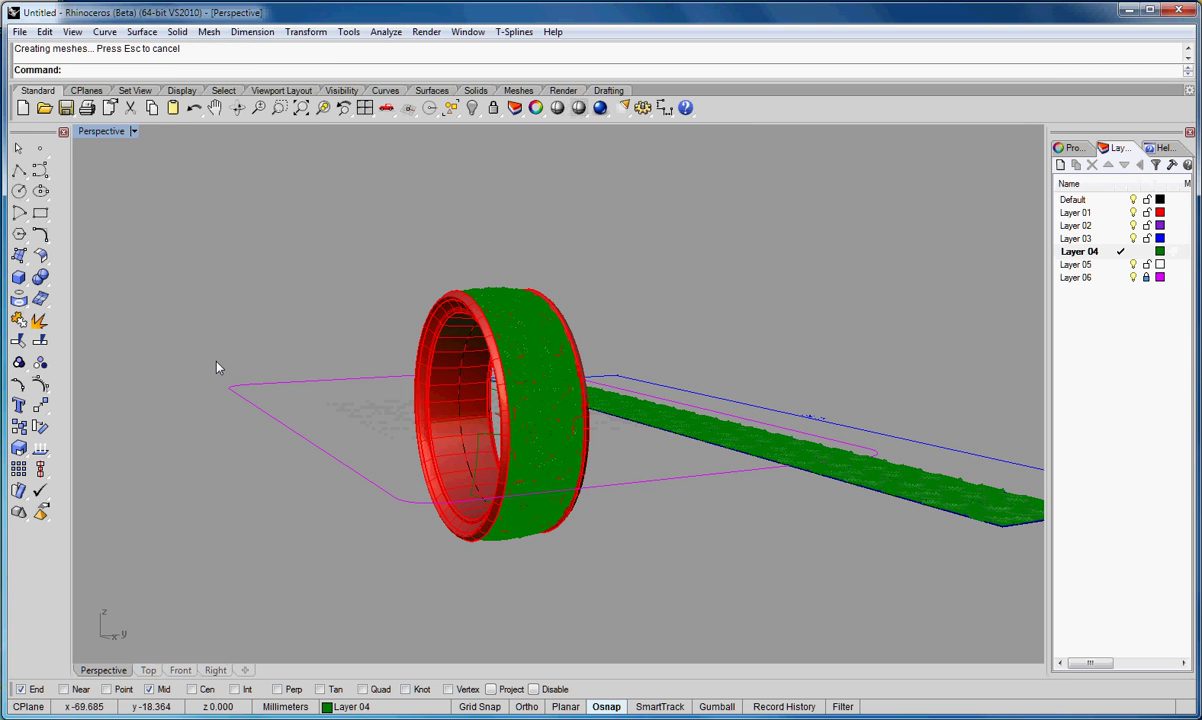
Step: Examine up close how the flowed tile relief sits on the ring's outer band, from several angles
{"action": "scroll", "coordinate": [550, 410], "scroll_direction": "up", "scroll_amount": 6}
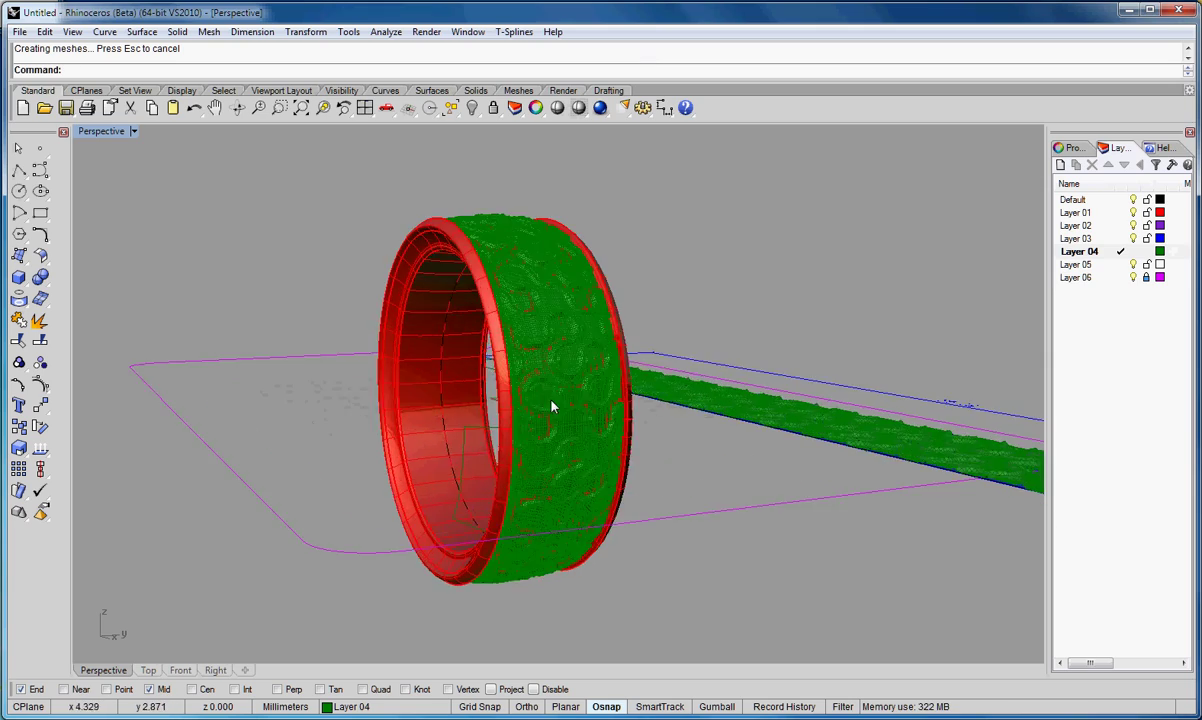
{"action": "scroll", "coordinate": [553, 415], "scroll_direction": "up", "scroll_amount": 8}
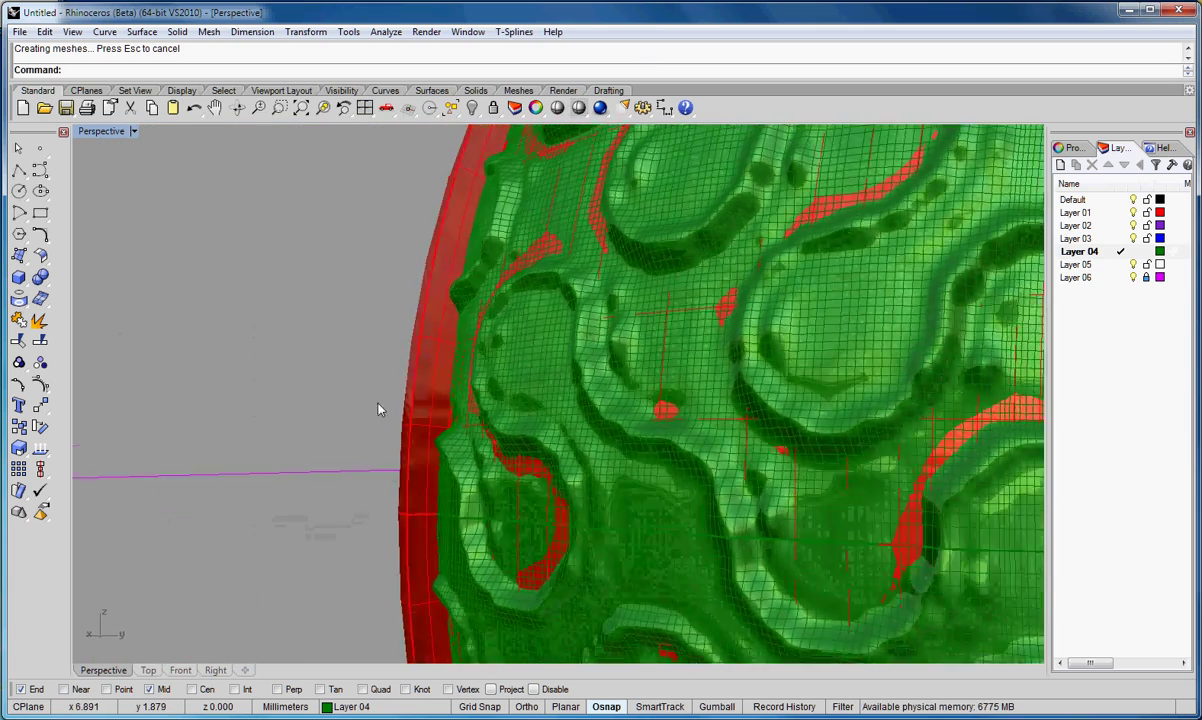
{"action": "right_click_drag", "start_coordinate": [378, 410], "coordinate": [630, 443]}
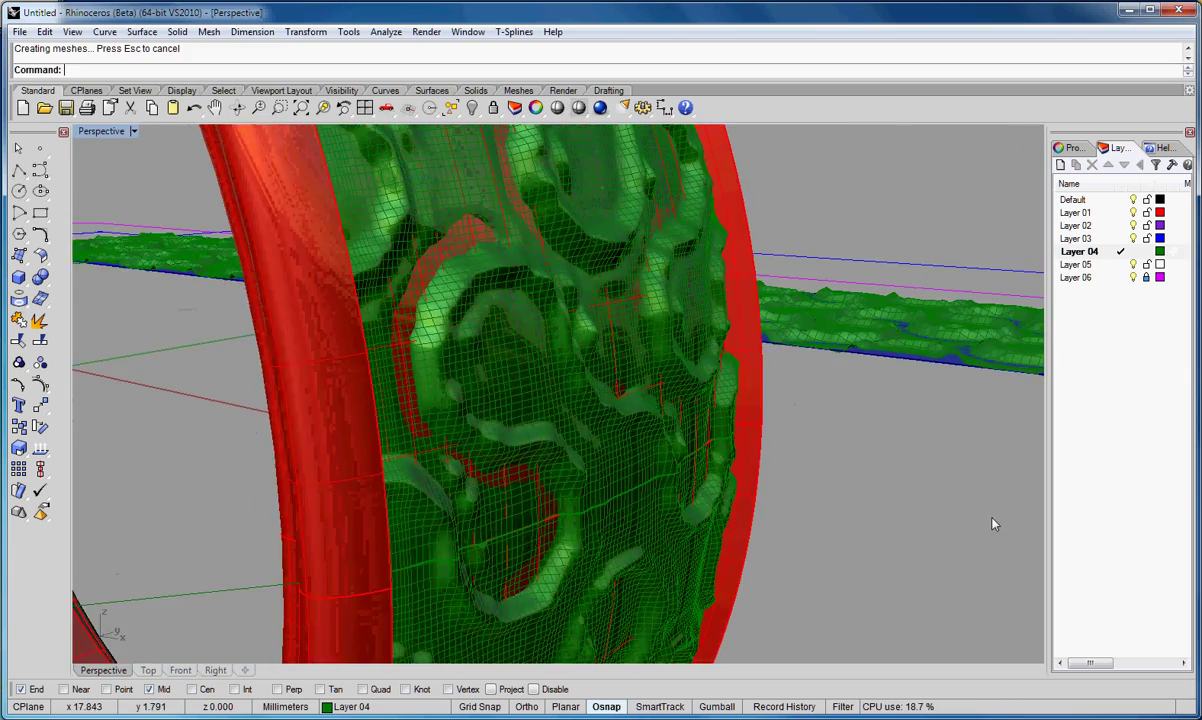
{"action": "scroll", "coordinate": [993, 502], "scroll_direction": "down", "scroll_amount": 5}
{"action": "scroll", "coordinate": [907, 563], "scroll_direction": "up", "scroll_amount": 6}
{"action": "scroll", "coordinate": [906, 563], "scroll_direction": "down", "scroll_amount": 4}
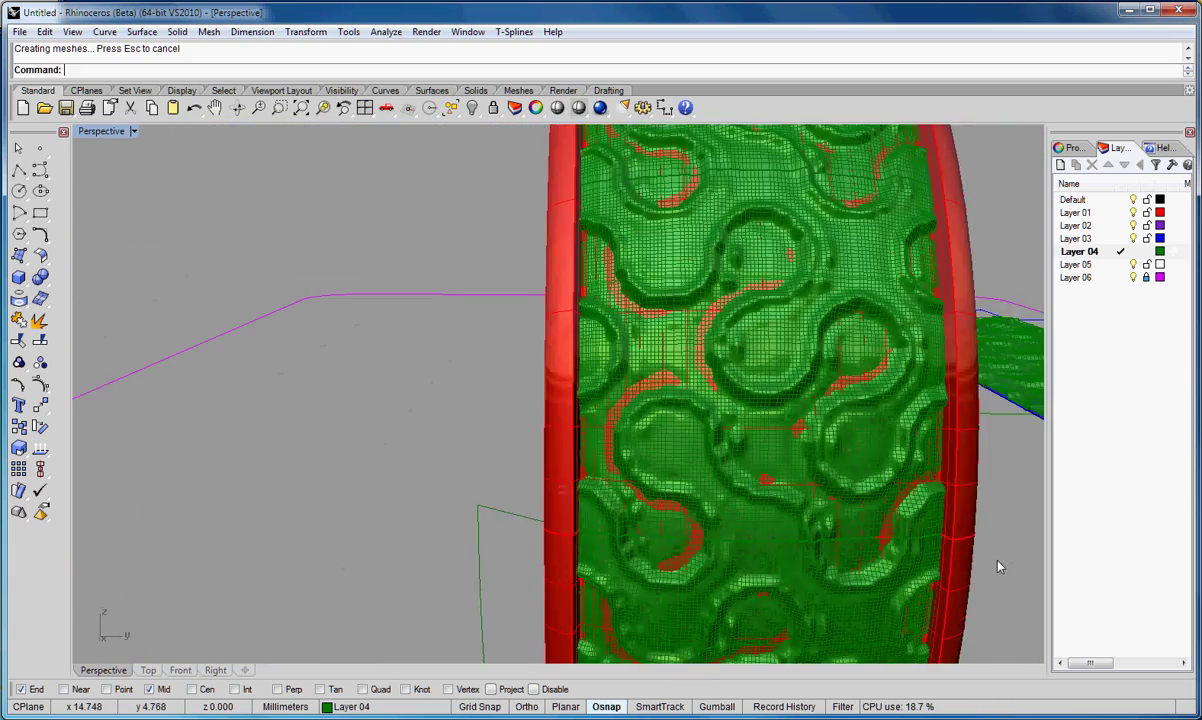
{"action": "right_click_drag", "start_coordinate": [998, 563], "coordinate": [893, 531]}
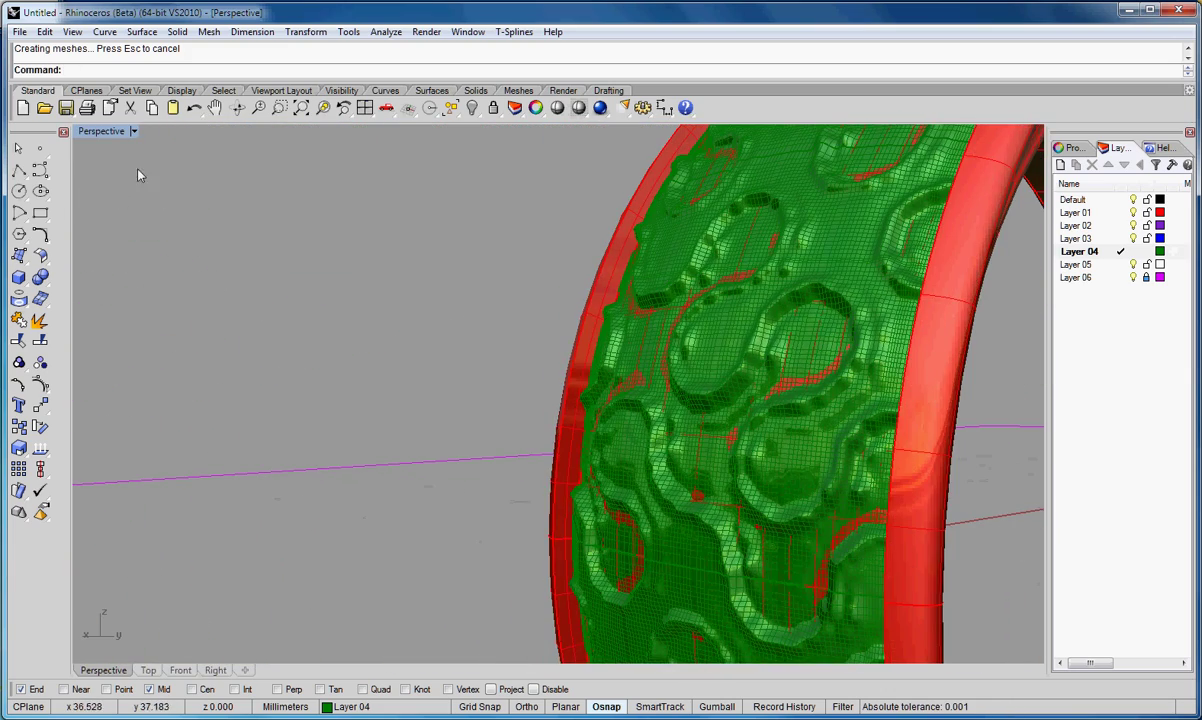
Step: Select the flat tiled strip with its dimensions and reference curves in the Top view and hide them, leaving the ring in a maximized Perspective view
{"action": "double_click", "coordinate": [102, 131]}
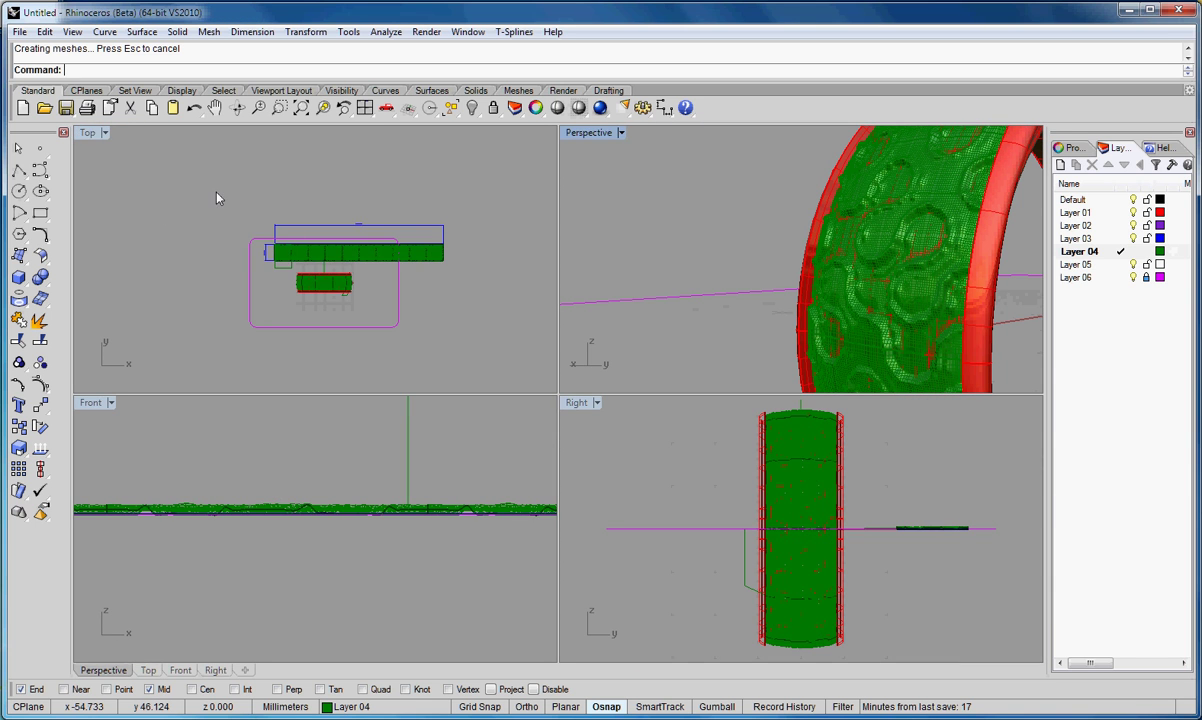
{"action": "left_click_drag", "start_coordinate": [217, 195], "coordinate": [476, 263]}
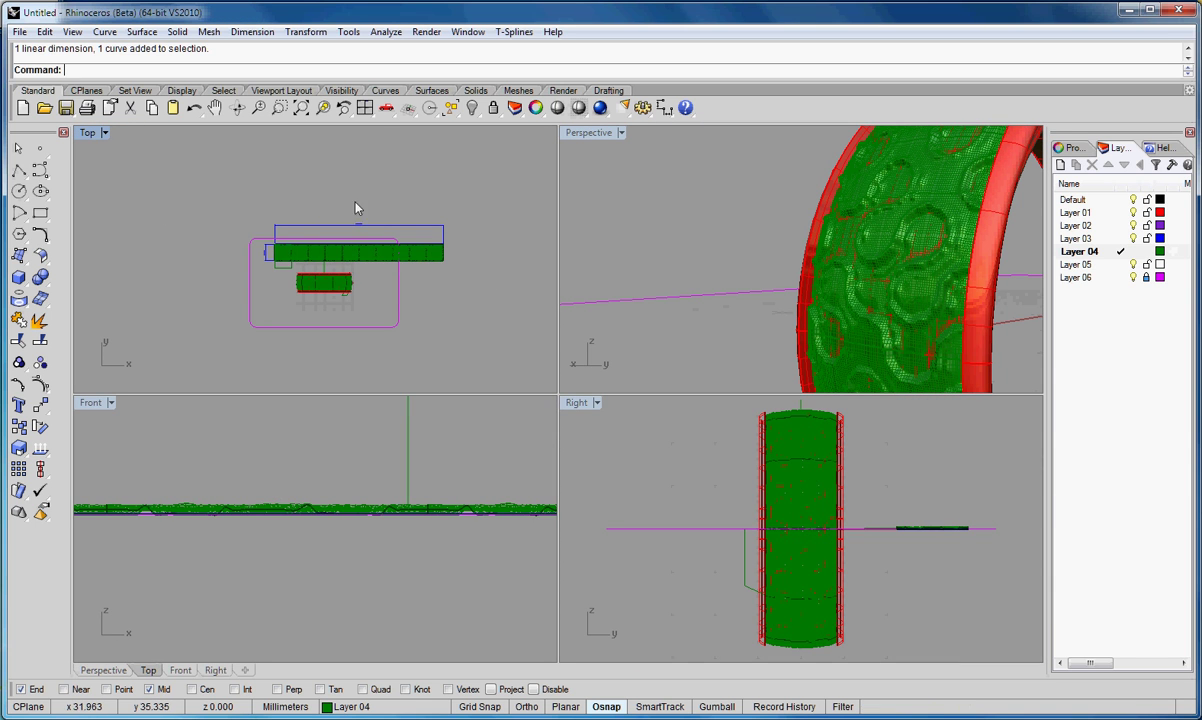
{"action": "left_click_drag", "start_coordinate": [219, 191], "coordinate": [544, 274]}
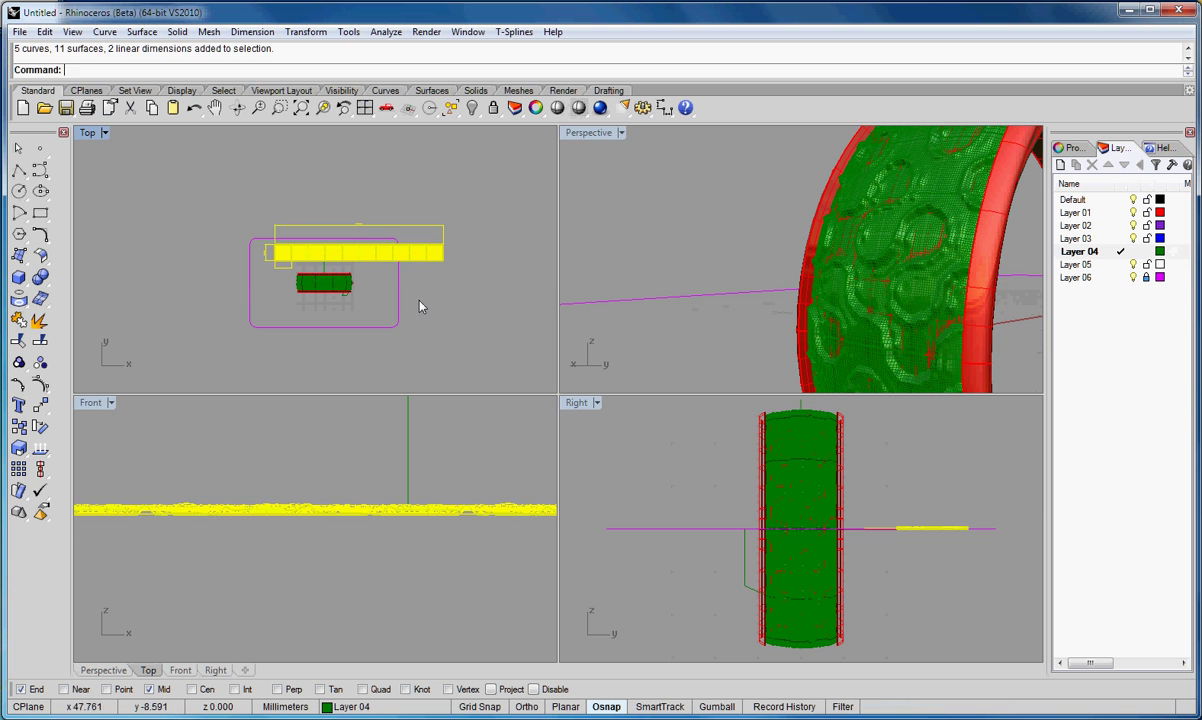
{"action": "left_click", "coordinate": [472, 108]}
{"action": "double_click", "coordinate": [586, 133]}
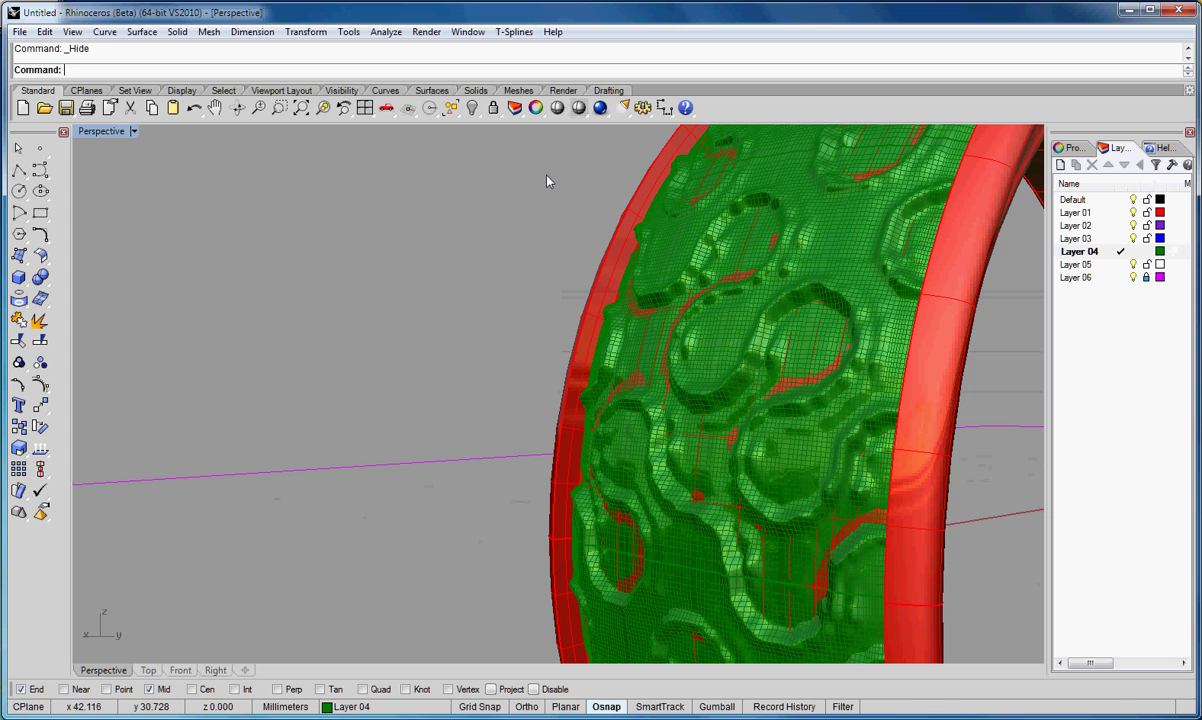
Step: Apply Environment Map surface analysis to the whole ring, including its wrapped tile relief
{"action": "left_click", "coordinate": [305, 110]}
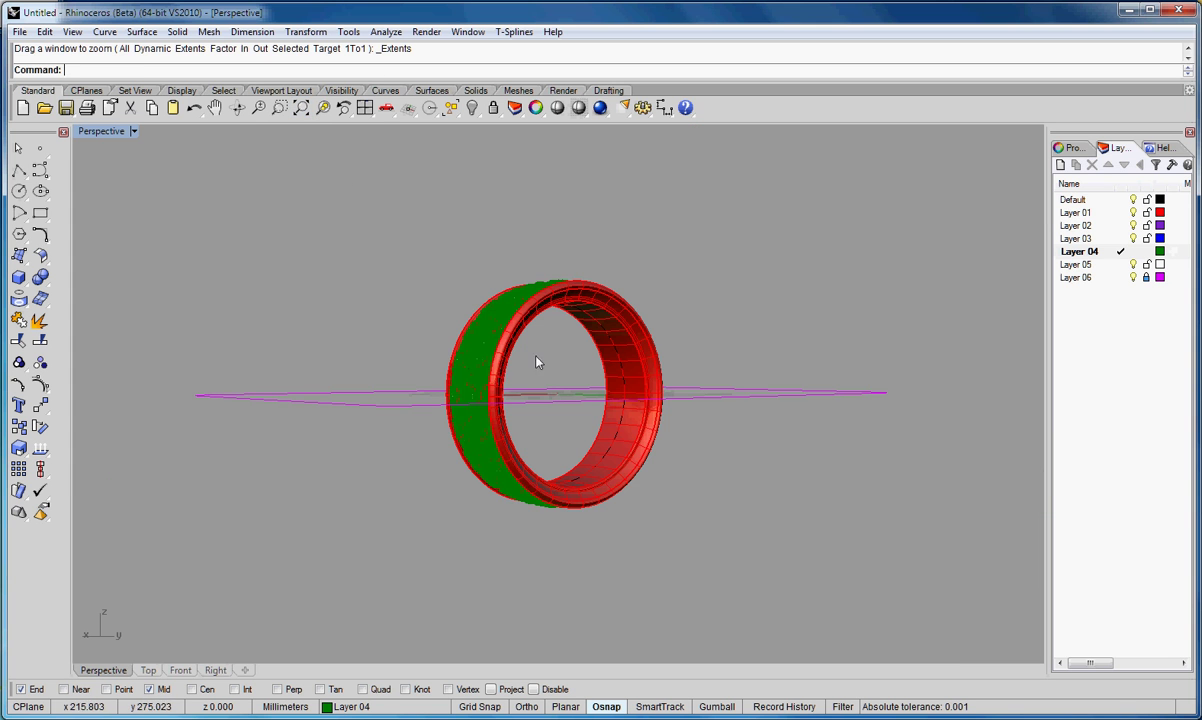
{"action": "right_click_drag", "start_coordinate": [528, 378], "coordinate": [690, 655]}
{"action": "scroll", "coordinate": [692, 658], "scroll_direction": "up", "scroll_amount": 3}
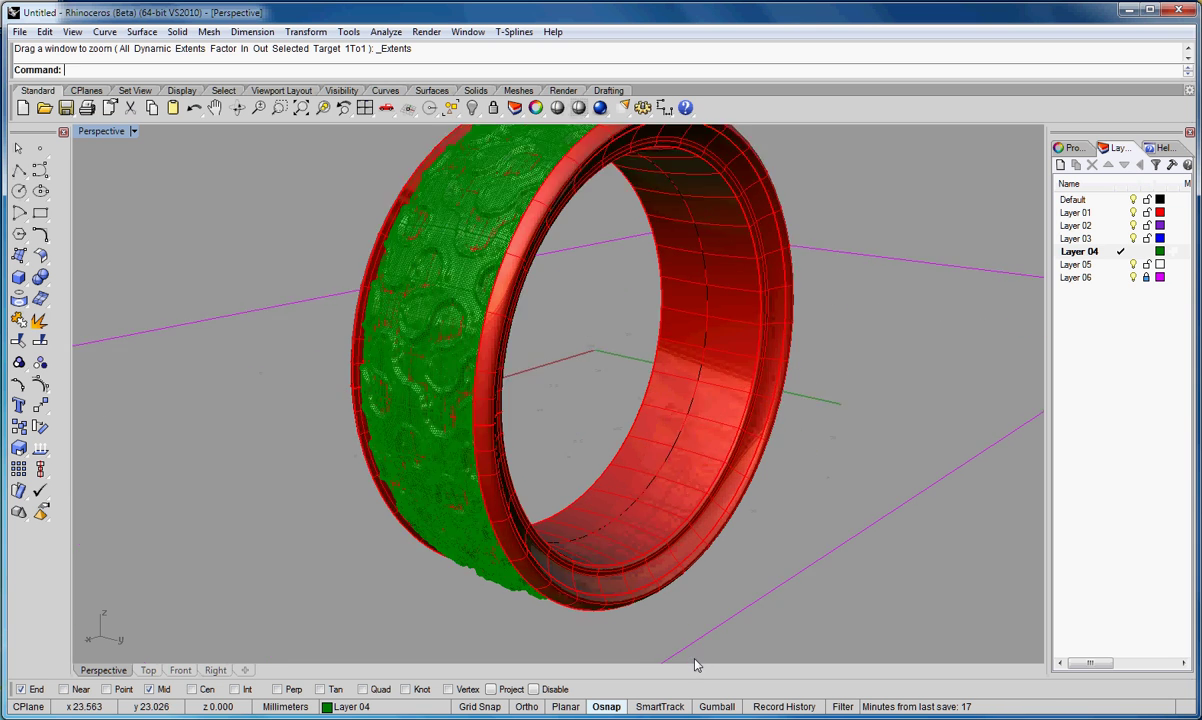
{"action": "scroll", "coordinate": [703, 640], "scroll_direction": "down", "scroll_amount": 2}
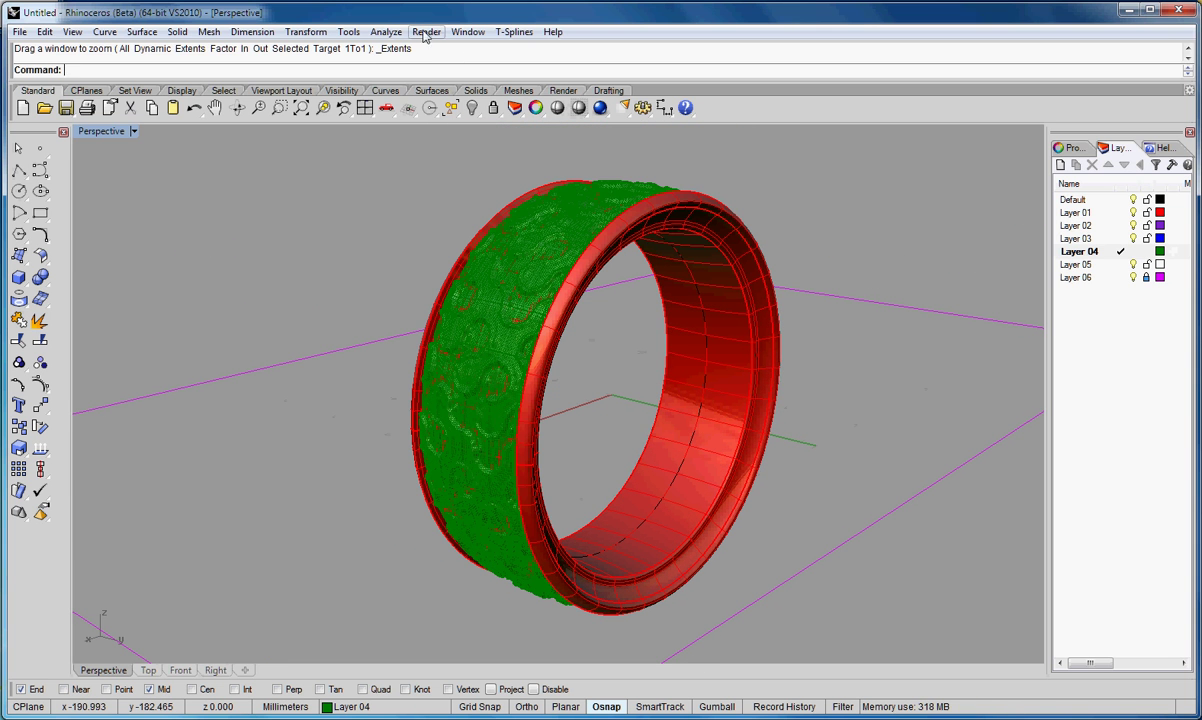
{"action": "left_click", "coordinate": [386, 32]}
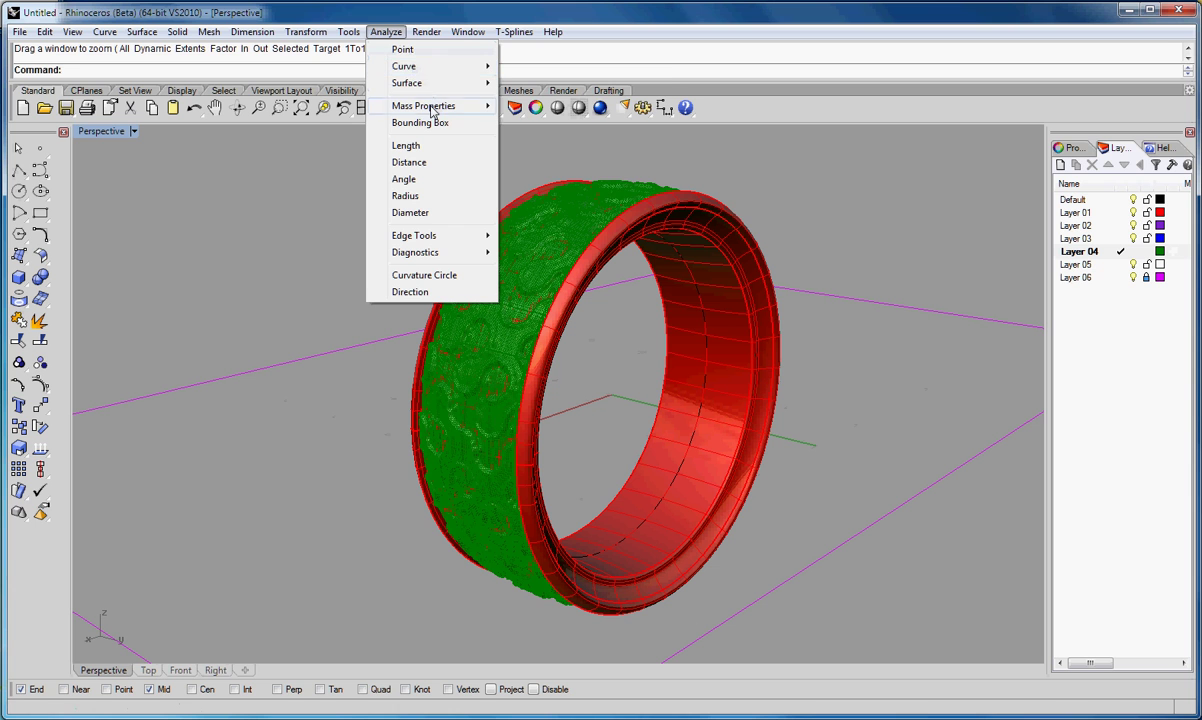
{"action": "mouse_move", "coordinate": [404, 84]}
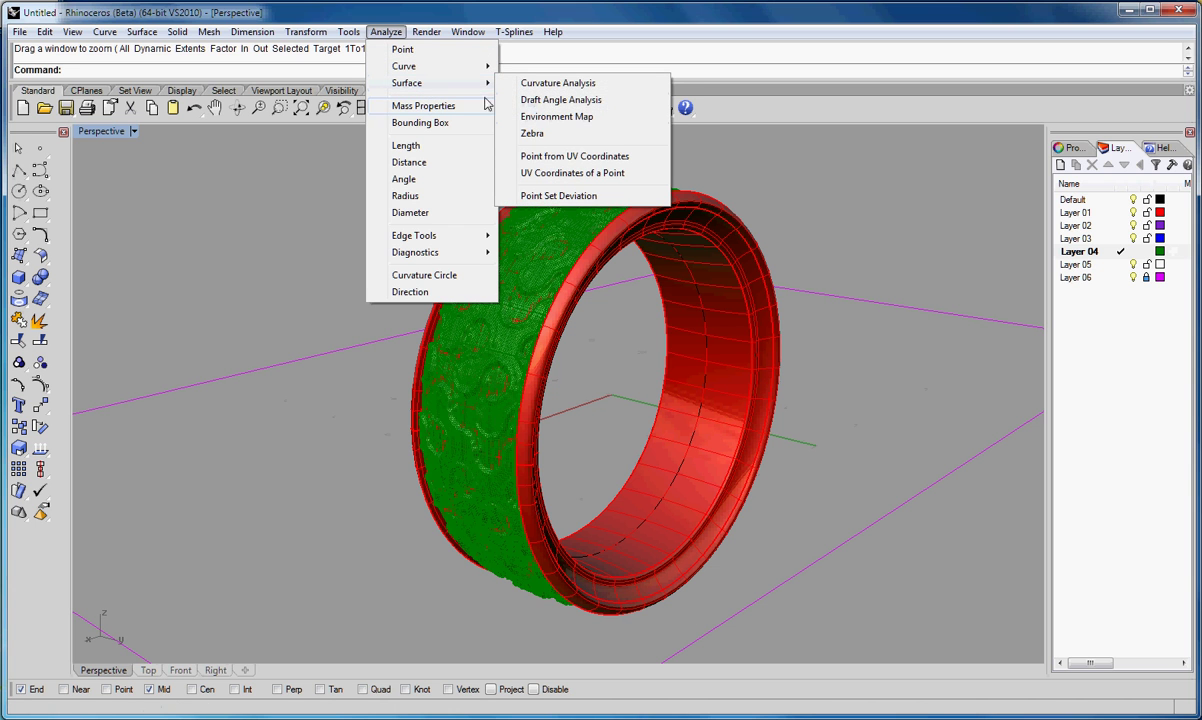
{"action": "mouse_move", "coordinate": [483, 86]}
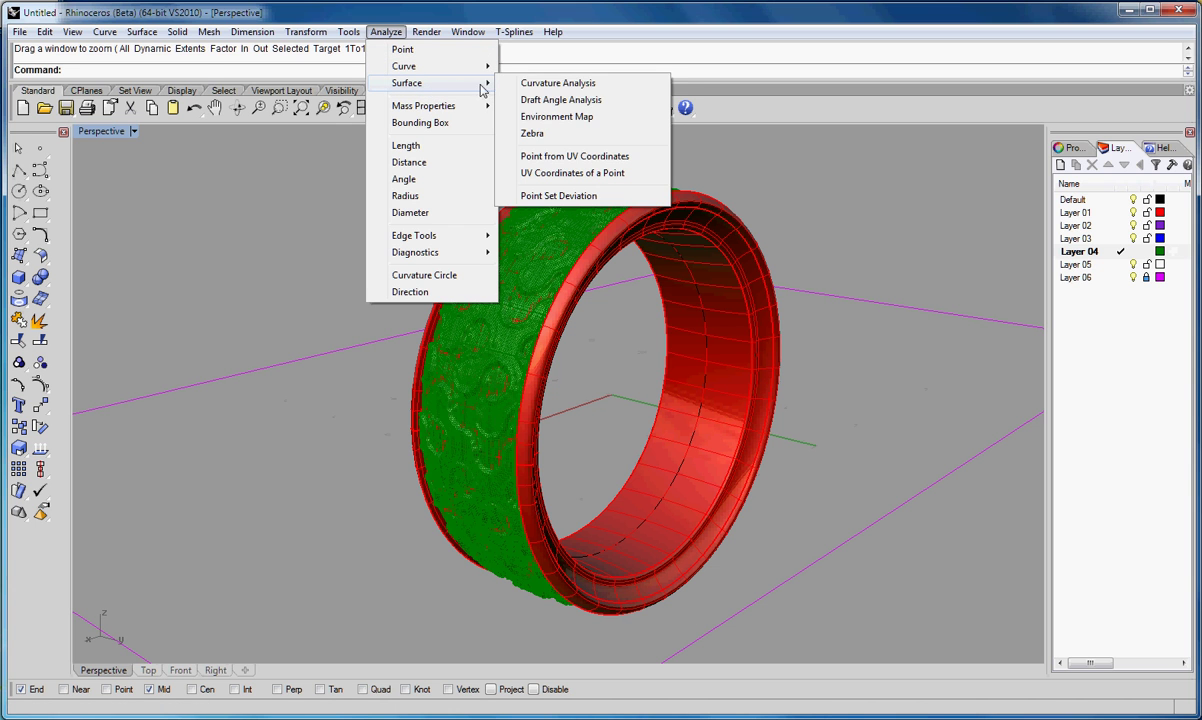
{"action": "left_click", "coordinate": [556, 117]}
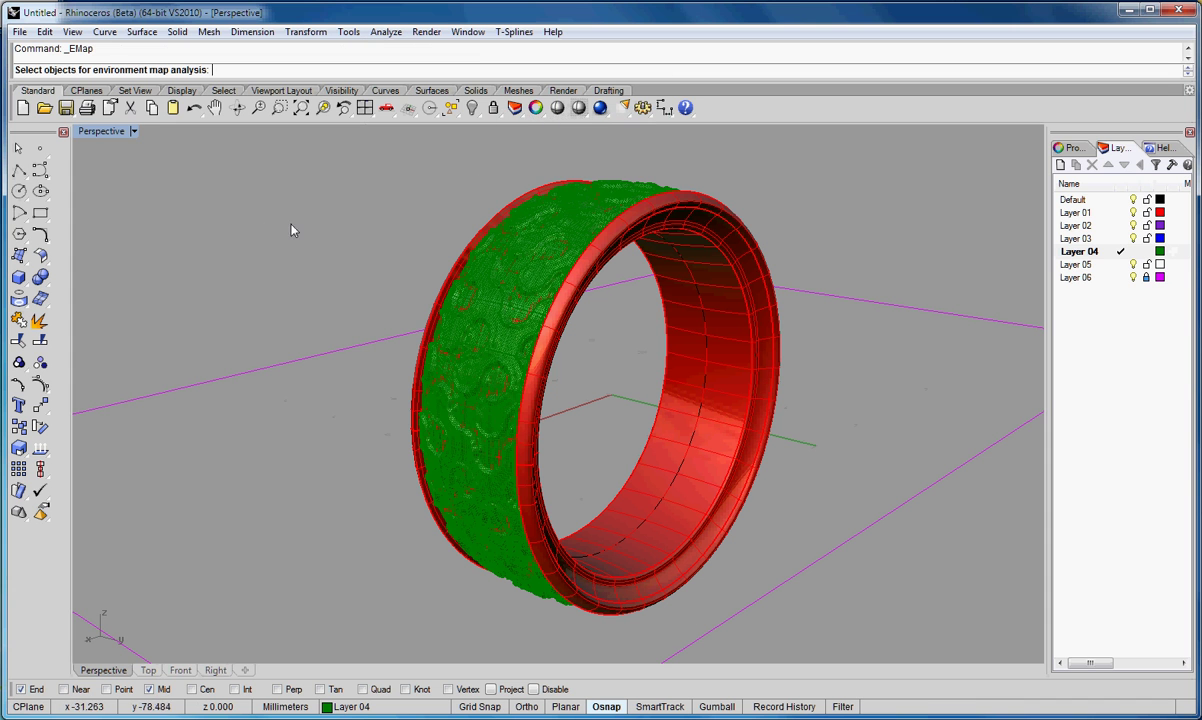
{"action": "left_click_drag", "start_coordinate": [321, 136], "coordinate": [862, 643]}
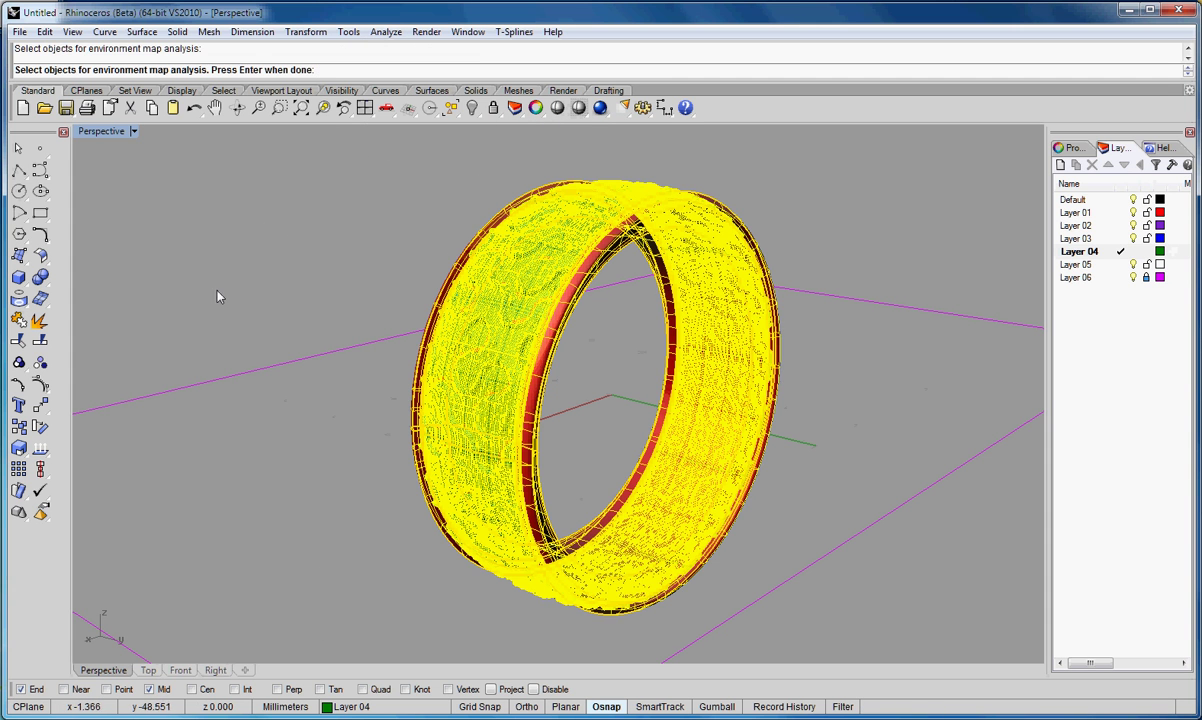
{"action": "right_click_drag", "start_coordinate": [217, 292], "coordinate": [224, 294]}
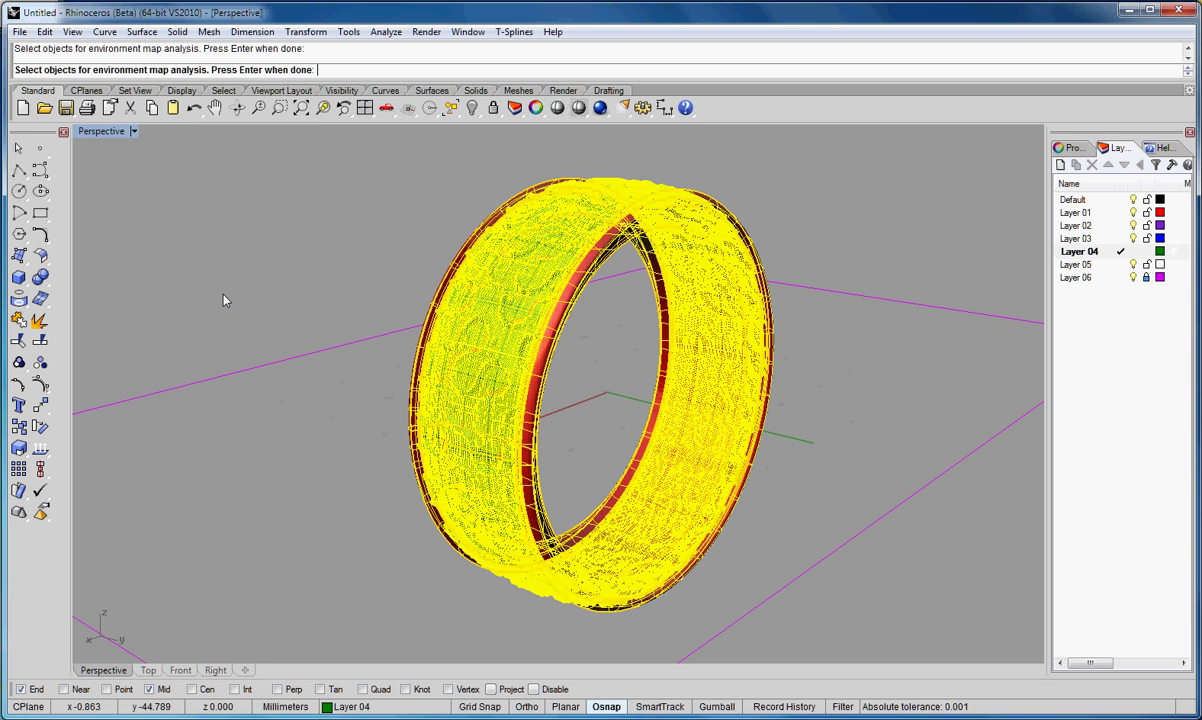
{"action": "key", "text": "Return"}
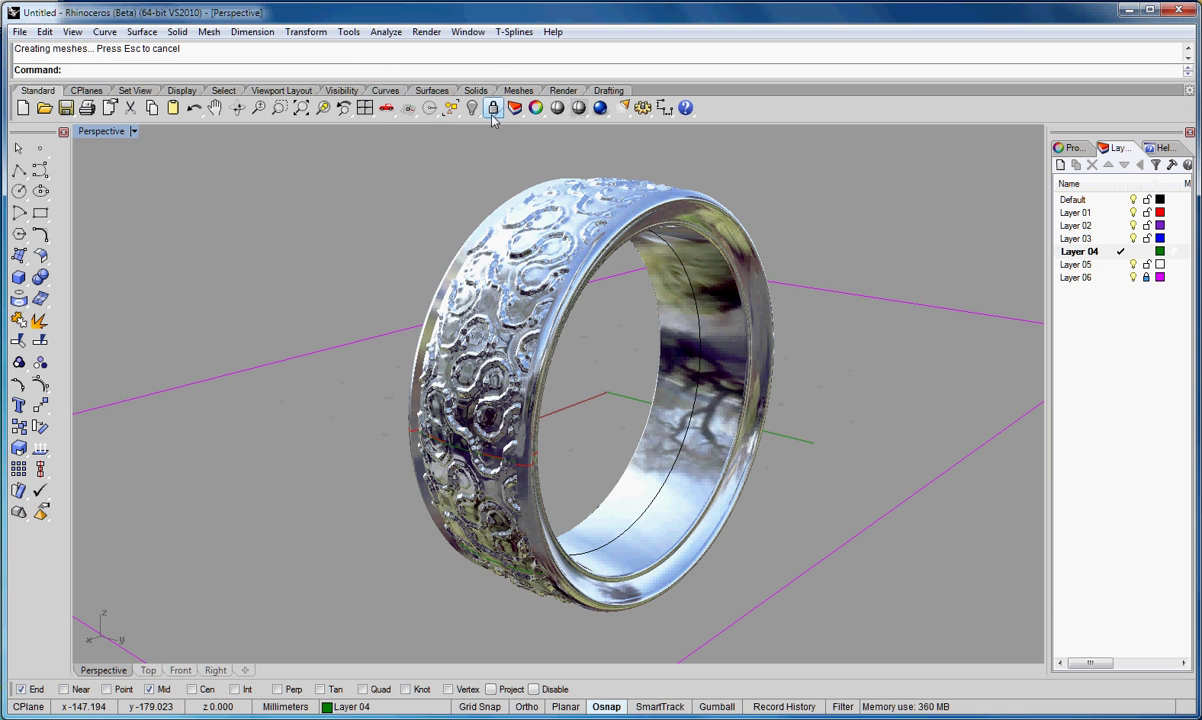
Step: Shade the Perspective view in Rendered mode without curves, wires, grid or axes, and inspect the reflective ring's relief close up and as a whole
{"action": "left_click", "coordinate": [557, 108]}
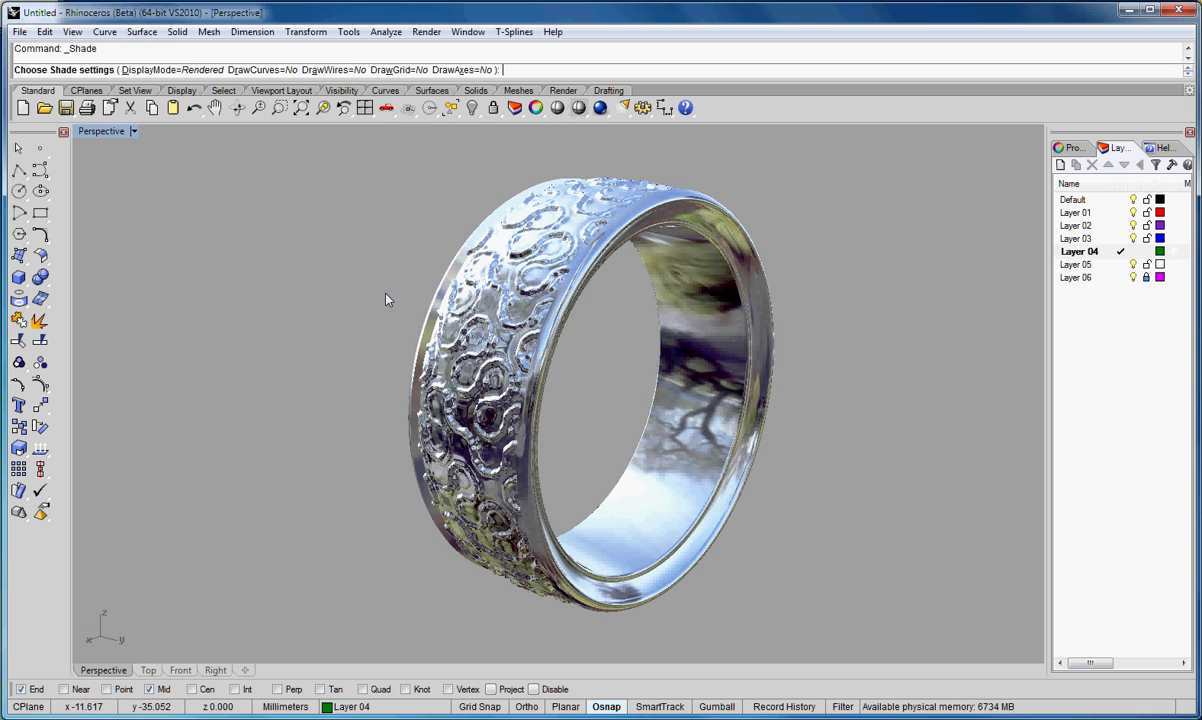
{"action": "mouse_move", "coordinate": [388, 300]}
{"action": "right_mouse_down"}
{"action": "mouse_move", "coordinate": [641, 313]}
{"action": "mouse_move", "coordinate": [636, 372]}
{"action": "mouse_move", "coordinate": [610, 394]}
{"action": "mouse_move", "coordinate": [487, 397]}
{"action": "mouse_move", "coordinate": [350, 335]}
{"action": "mouse_move", "coordinate": [420, 215]}
{"action": "mouse_move", "coordinate": [534, 262]}
{"action": "mouse_move", "coordinate": [542, 248]}
{"action": "right_mouse_up"}
{"action": "scroll", "coordinate": [458, 443], "scroll_direction": "up", "scroll_amount": 6}
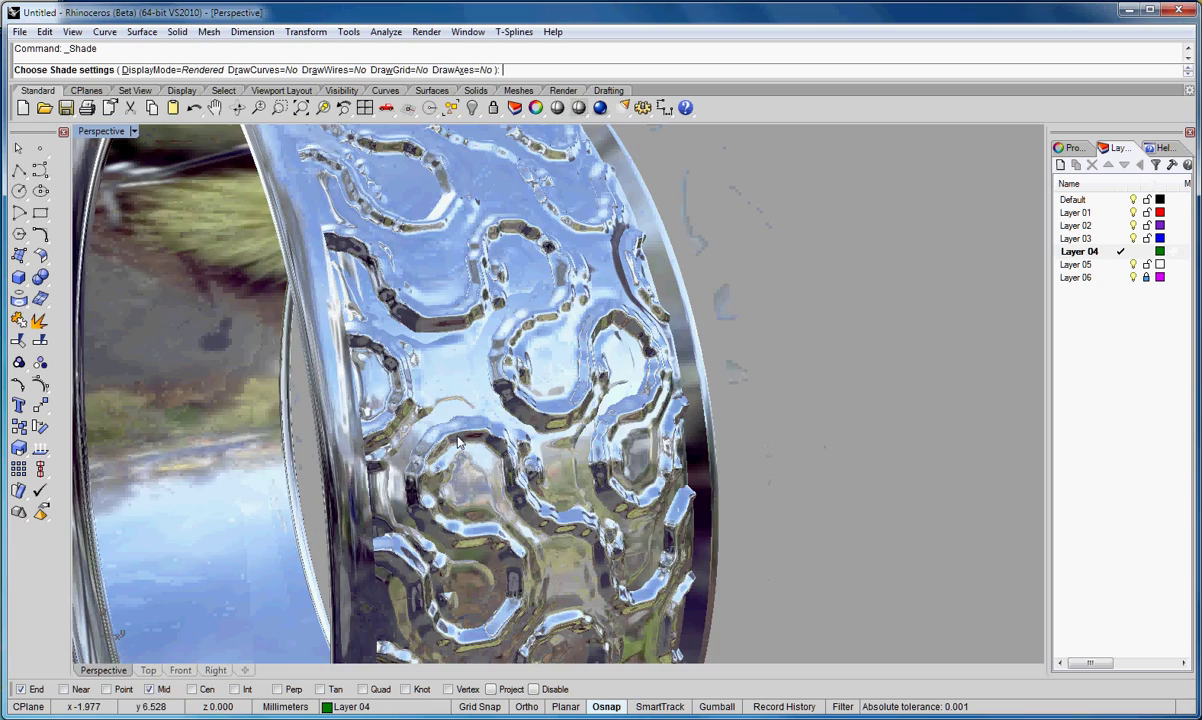
{"action": "mouse_move", "coordinate": [458, 443]}
{"action": "right_mouse_down"}
{"action": "mouse_move", "coordinate": [563, 250]}
{"action": "mouse_move", "coordinate": [563, 306]}
{"action": "mouse_move", "coordinate": [514, 418]}
{"action": "mouse_move", "coordinate": [465, 345]}
{"action": "mouse_move", "coordinate": [470, 318]}
{"action": "mouse_move", "coordinate": [502, 327]}
{"action": "mouse_move", "coordinate": [601, 303]}
{"action": "mouse_move", "coordinate": [387, 457]}
{"action": "mouse_move", "coordinate": [499, 325]}
{"action": "mouse_move", "coordinate": [540, 442]}
{"action": "mouse_move", "coordinate": [641, 421]}
{"action": "mouse_move", "coordinate": [588, 547]}
{"action": "mouse_move", "coordinate": [657, 582]}
{"action": "mouse_move", "coordinate": [763, 593]}
{"action": "mouse_move", "coordinate": [647, 563]}
{"action": "mouse_move", "coordinate": [662, 524]}
{"action": "mouse_move", "coordinate": [452, 478]}
{"action": "mouse_move", "coordinate": [376, 443]}
{"action": "mouse_move", "coordinate": [347, 380]}
{"action": "mouse_move", "coordinate": [285, 329]}
{"action": "mouse_move", "coordinate": [380, 432]}
{"action": "mouse_move", "coordinate": [492, 500]}
{"action": "mouse_move", "coordinate": [652, 501]}
{"action": "mouse_move", "coordinate": [520, 600]}
{"action": "mouse_move", "coordinate": [500, 577]}
{"action": "mouse_move", "coordinate": [530, 551]}
{"action": "mouse_move", "coordinate": [362, 451]}
{"action": "mouse_move", "coordinate": [583, 537]}
{"action": "mouse_move", "coordinate": [723, 514]}
{"action": "mouse_move", "coordinate": [615, 518]}
{"action": "mouse_move", "coordinate": [656, 524]}
{"action": "mouse_move", "coordinate": [560, 510]}
{"action": "mouse_move", "coordinate": [538, 620]}
{"action": "mouse_move", "coordinate": [516, 476]}
{"action": "mouse_move", "coordinate": [480, 456]}
{"action": "mouse_move", "coordinate": [492, 430]}
{"action": "mouse_move", "coordinate": [593, 491]}
{"action": "mouse_move", "coordinate": [567, 514]}
{"action": "mouse_move", "coordinate": [510, 483]}
{"action": "mouse_move", "coordinate": [531, 373]}
{"action": "right_mouse_up"}
{"action": "scroll", "coordinate": [445, 312], "scroll_direction": "down", "scroll_amount": 6}
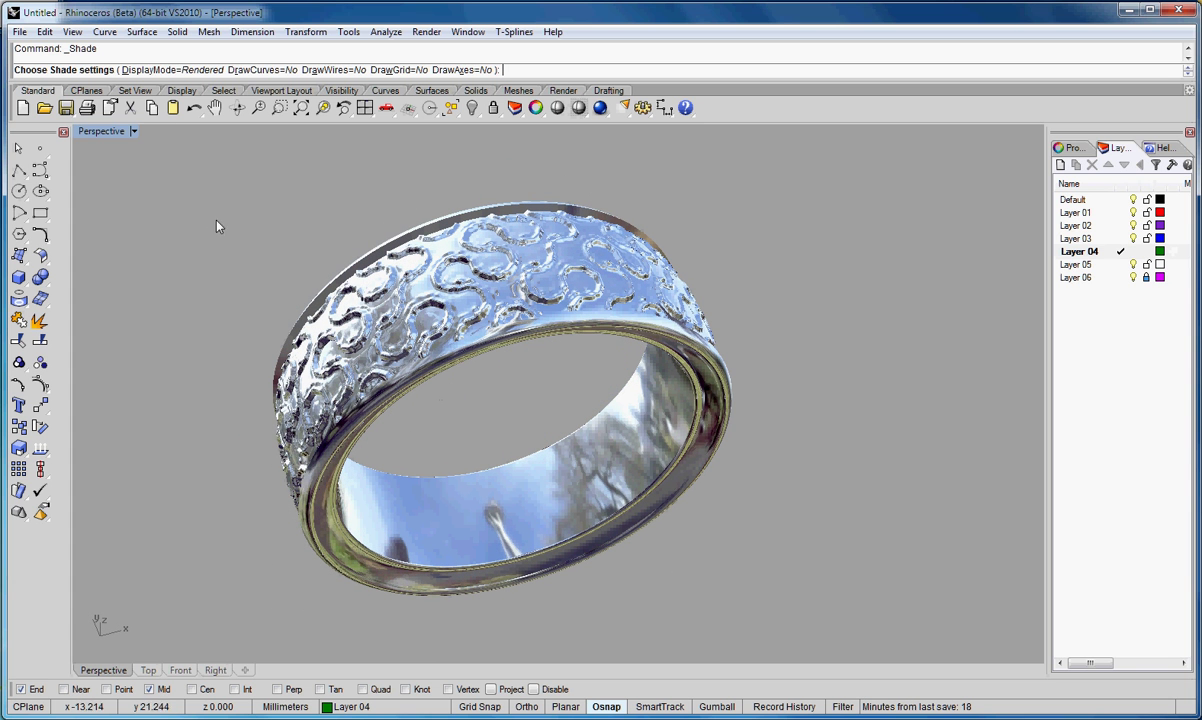